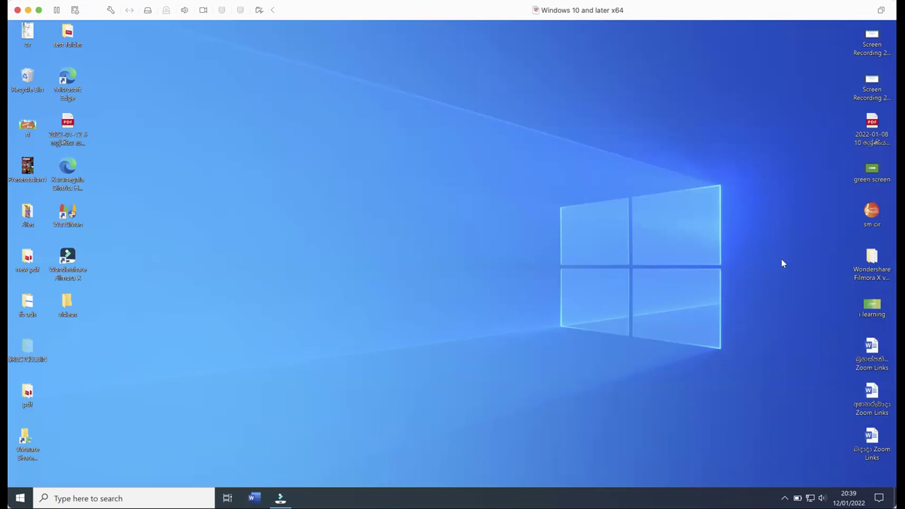
- Open the Wondershare Filmora X v10.7.8.12 (x64) folder from the desktop and show its contents as large icons
{"action": "left_click", "coordinate": [873, 258]}
{"action": "double_click", "coordinate": [872, 258]}
{"action": "left_click_drag", "start_coordinate": [283, 135], "coordinate": [387, 92]}
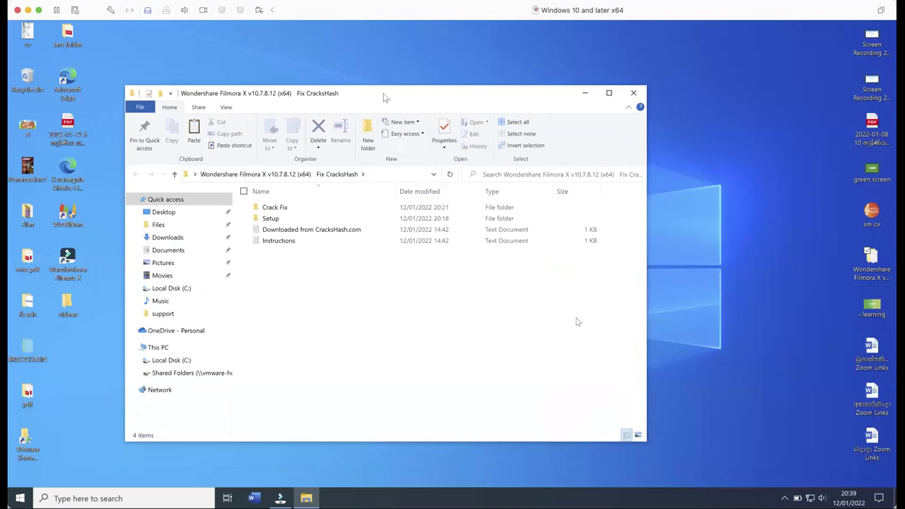
{"action": "left_click", "coordinate": [638, 436]}
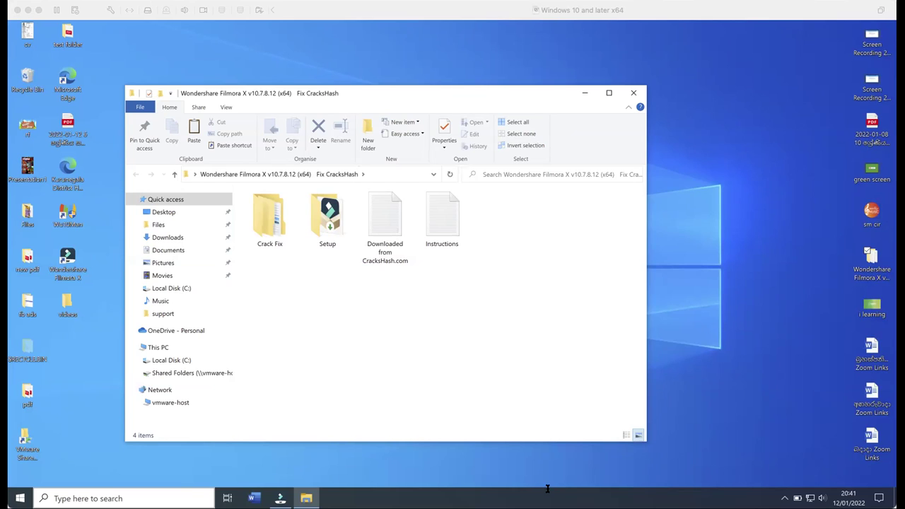
{"action": "left_click", "coordinate": [512, 264]}
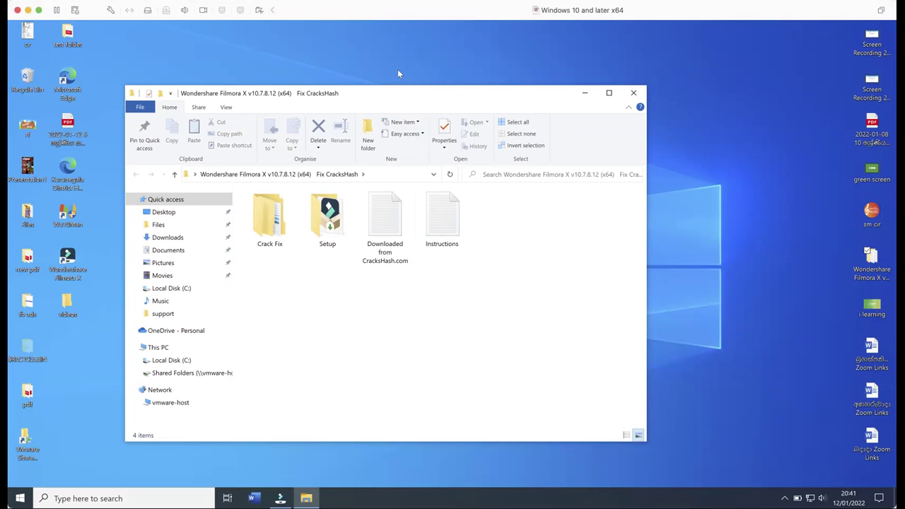
{"action": "left_click_drag", "start_coordinate": [368, 92], "coordinate": [393, 87]}
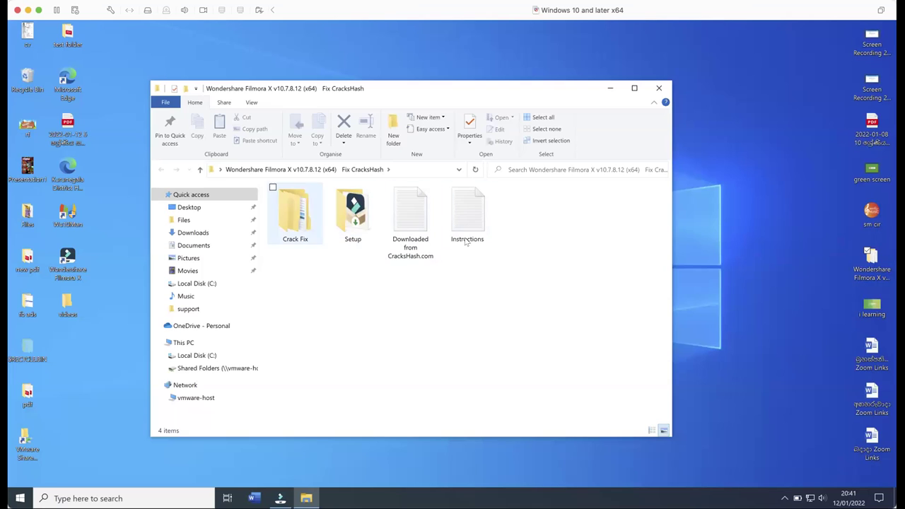
- Run the Filmora X installer from the Setup folder in English, declining to remove the version already installed
{"action": "double_click", "coordinate": [355, 220]}
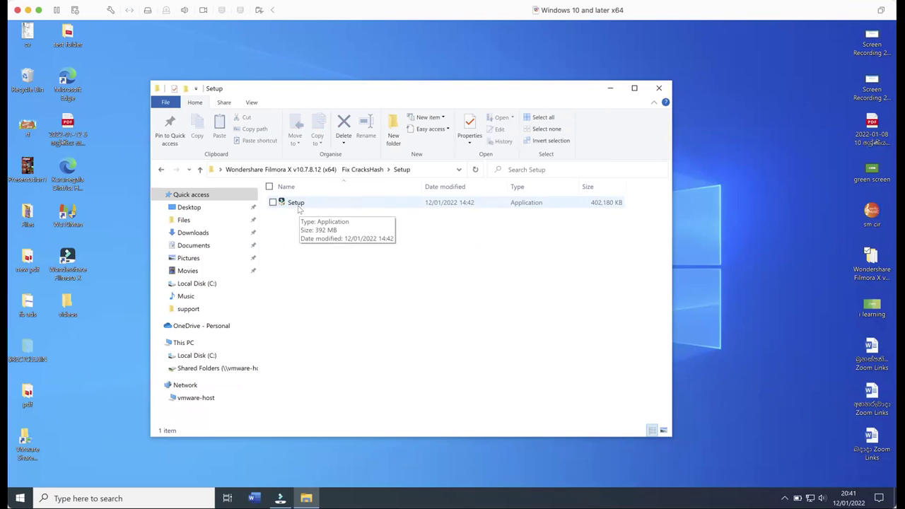
{"action": "double_click", "coordinate": [297, 204]}
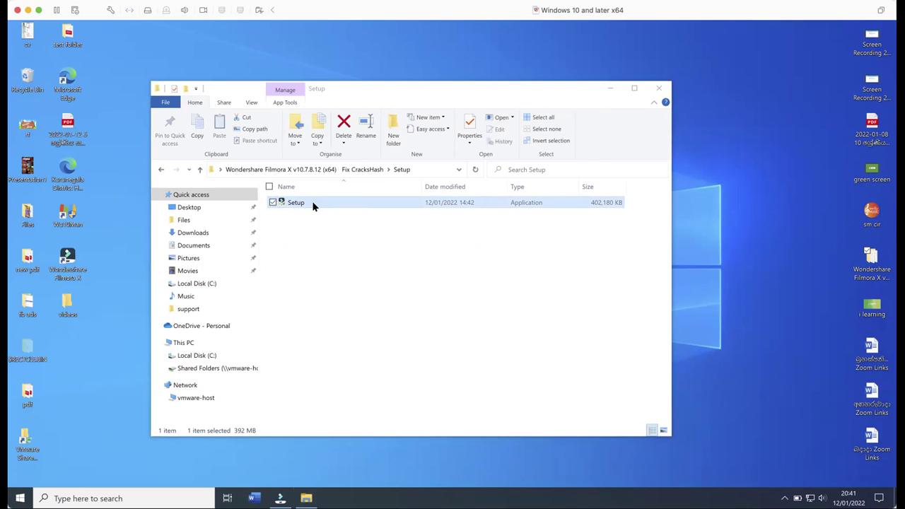
{"action": "double_click", "coordinate": [312, 204]}
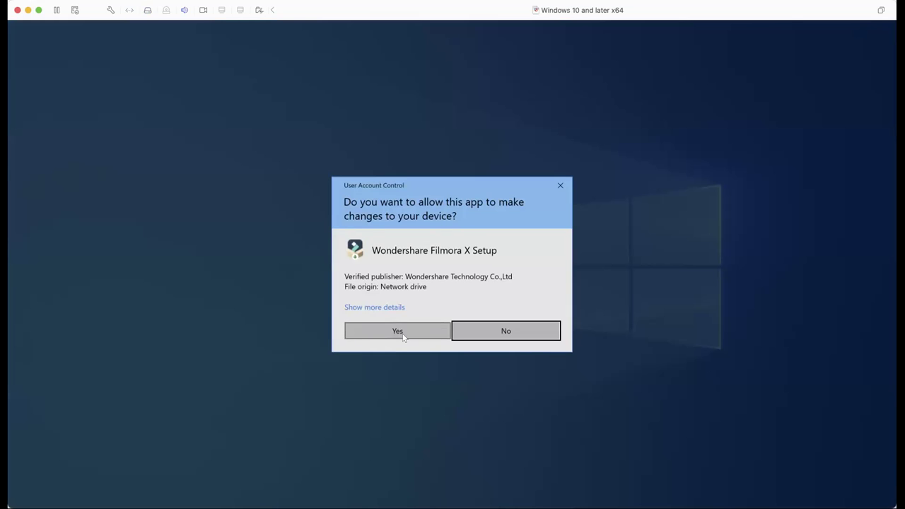
{"action": "left_click", "coordinate": [403, 334]}
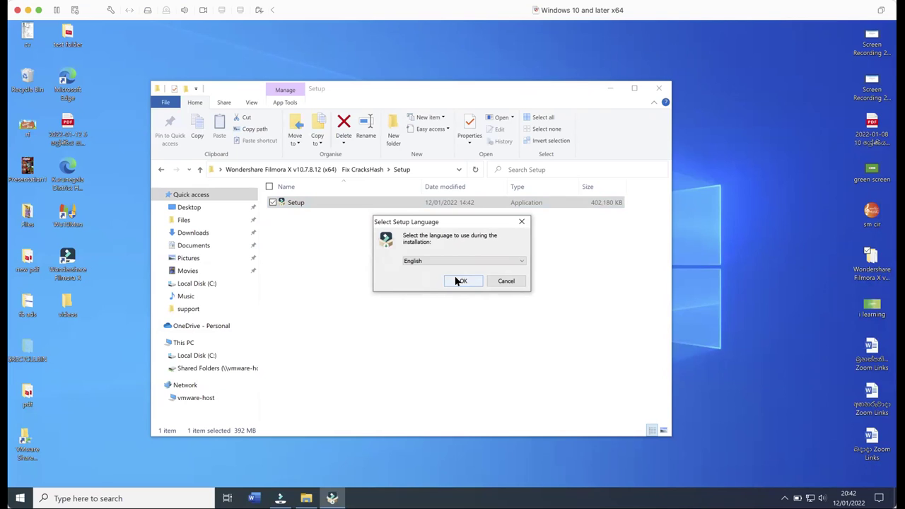
{"action": "left_click", "coordinate": [460, 280]}
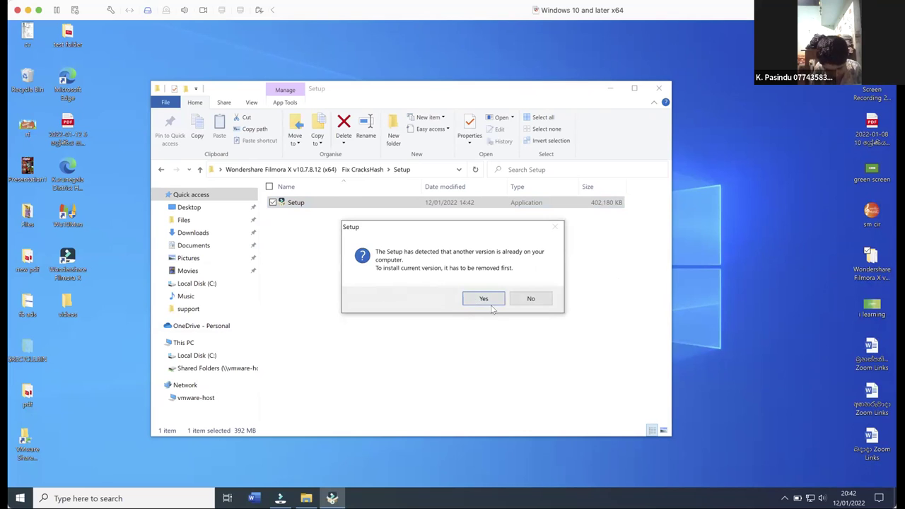
{"action": "left_click", "coordinate": [530, 299]}
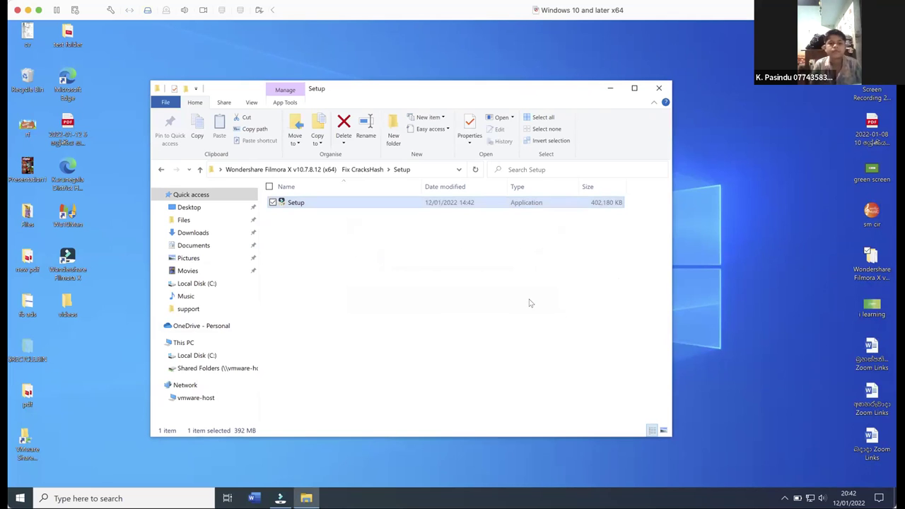
{"action": "left_click", "coordinate": [400, 288]}
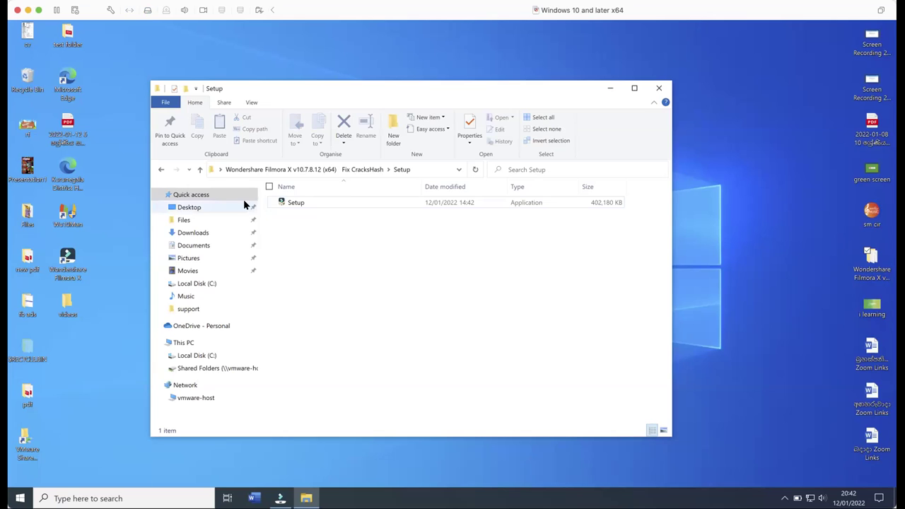
- Go to the Crack Fix folder beside Setup and delete the unzipped Crack Fix subfolder inside it
{"action": "left_click", "coordinate": [200, 170]}
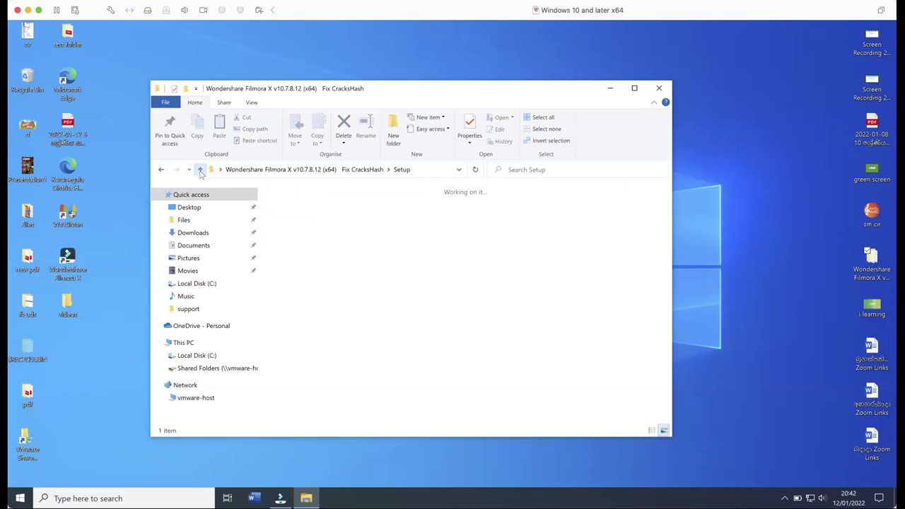
{"action": "double_click", "coordinate": [358, 237]}
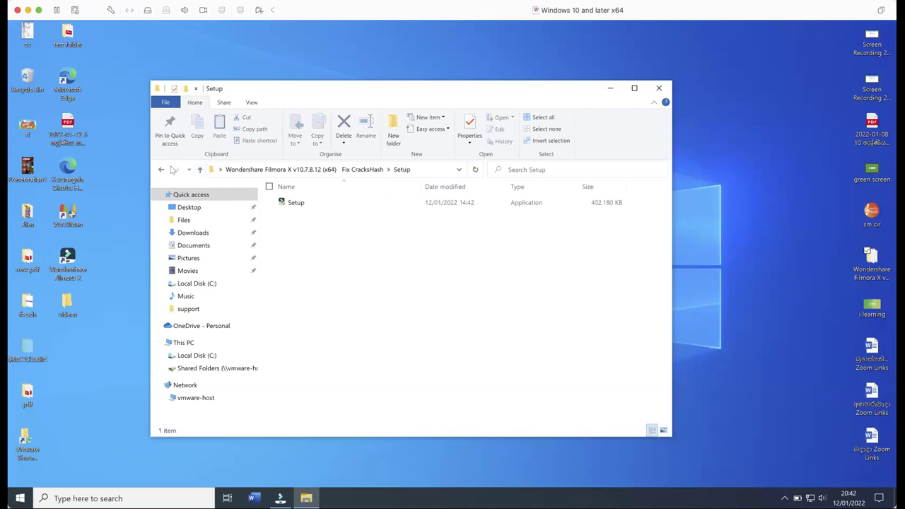
{"action": "left_click", "coordinate": [201, 170]}
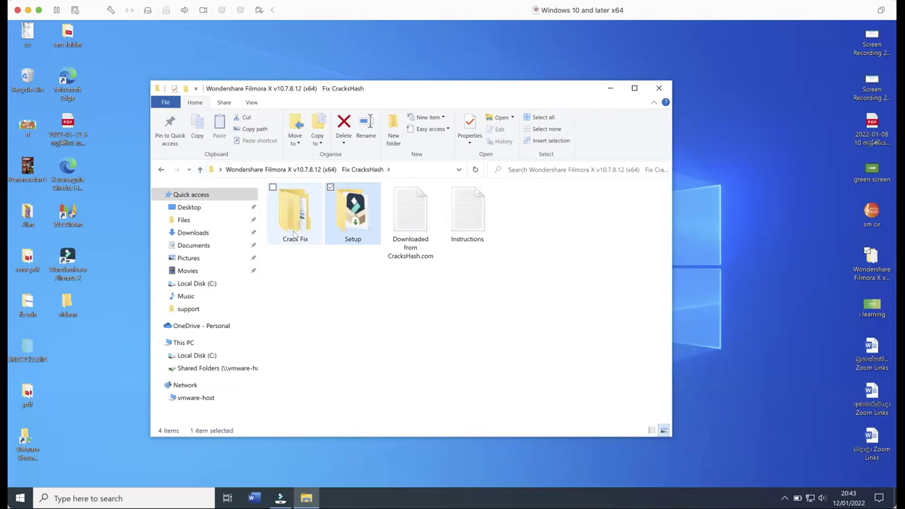
{"action": "left_click", "coordinate": [294, 234]}
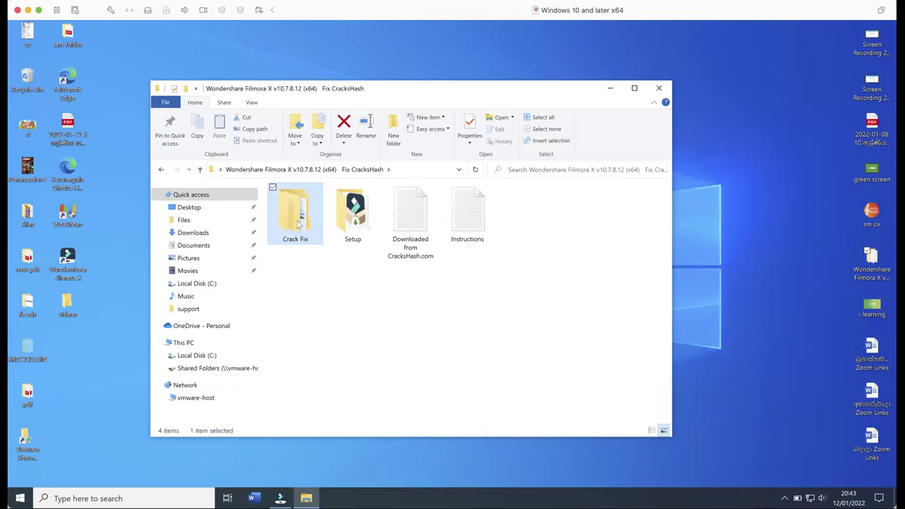
{"action": "double_click", "coordinate": [297, 223]}
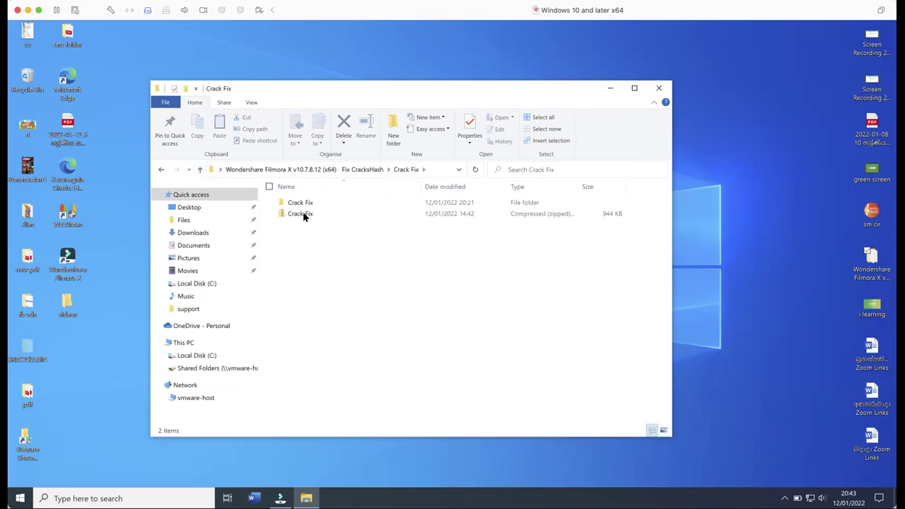
{"action": "left_click", "coordinate": [304, 215]}
{"action": "left_click", "coordinate": [304, 204]}
{"action": "left_click", "coordinate": [344, 126]}
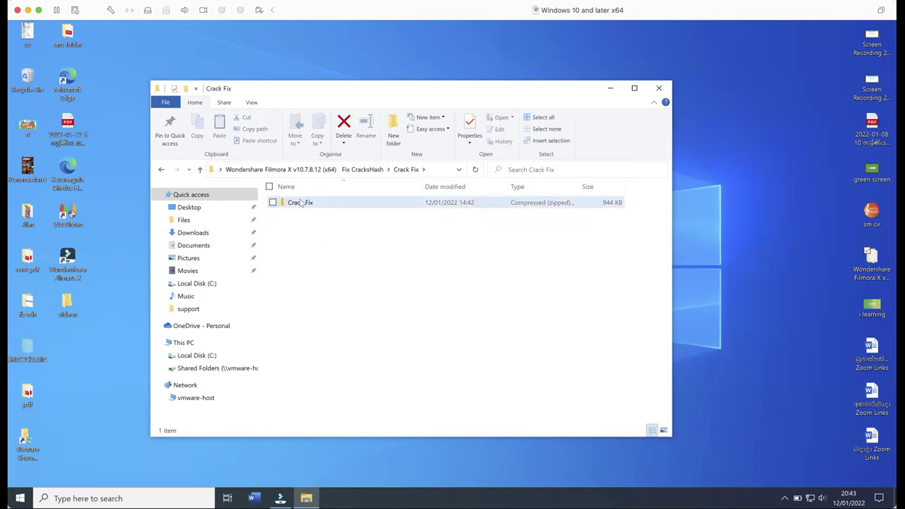
- Extract the zipped Crack Fix archive into a folder in the same location
{"action": "left_click", "coordinate": [300, 202]}
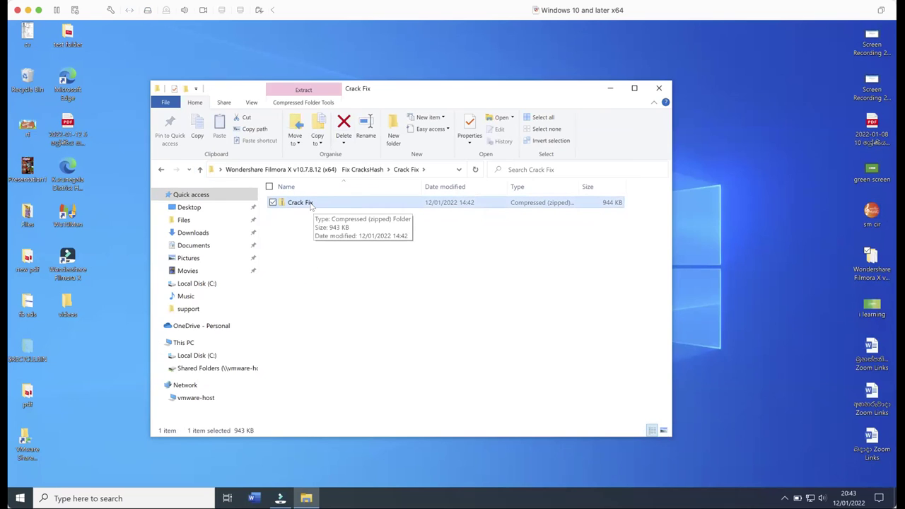
{"action": "right_click", "coordinate": [310, 204]}
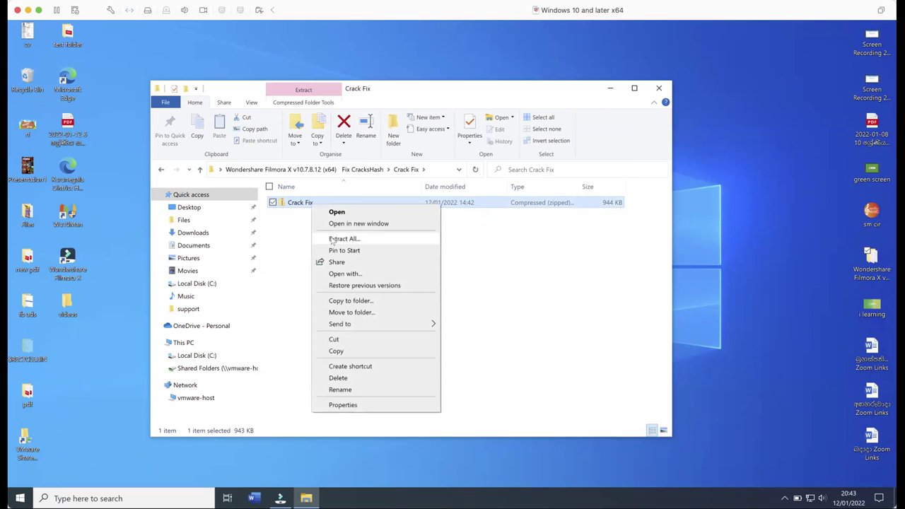
{"action": "left_click", "coordinate": [343, 239]}
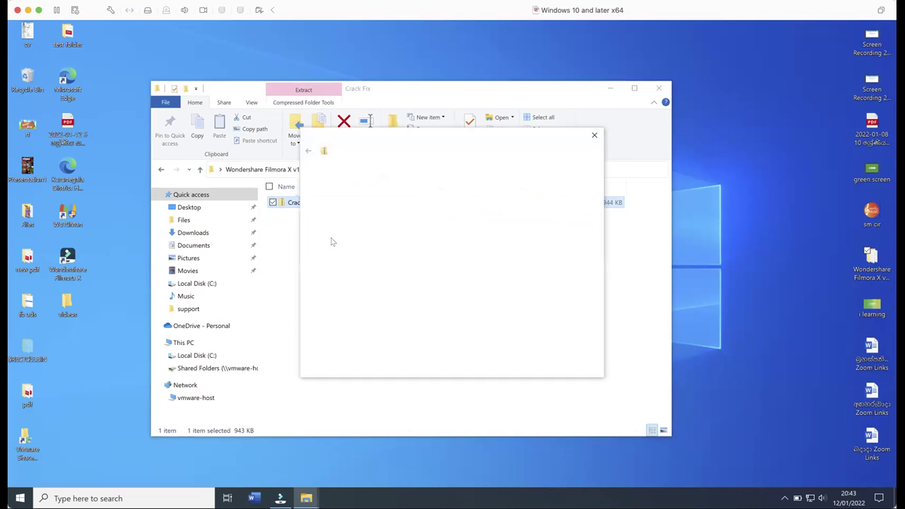
{"action": "left_click", "coordinate": [536, 366]}
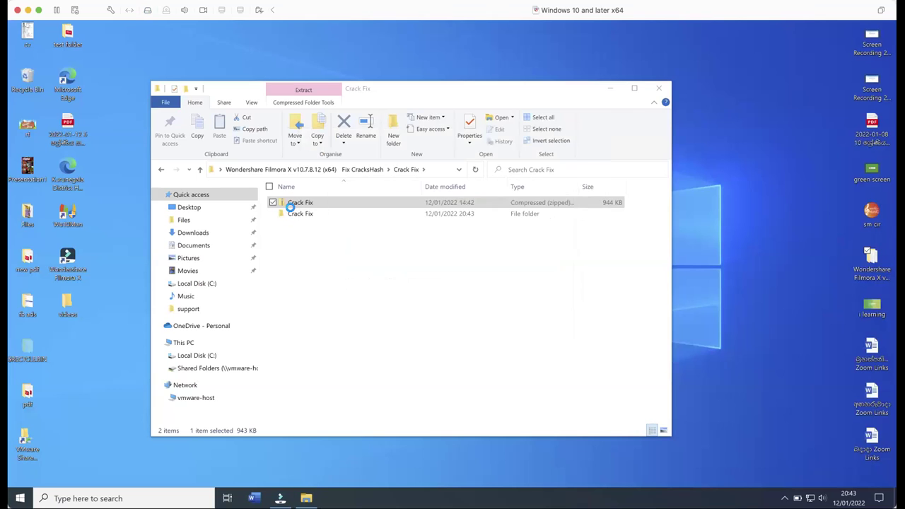
{"action": "left_click", "coordinate": [302, 215]}
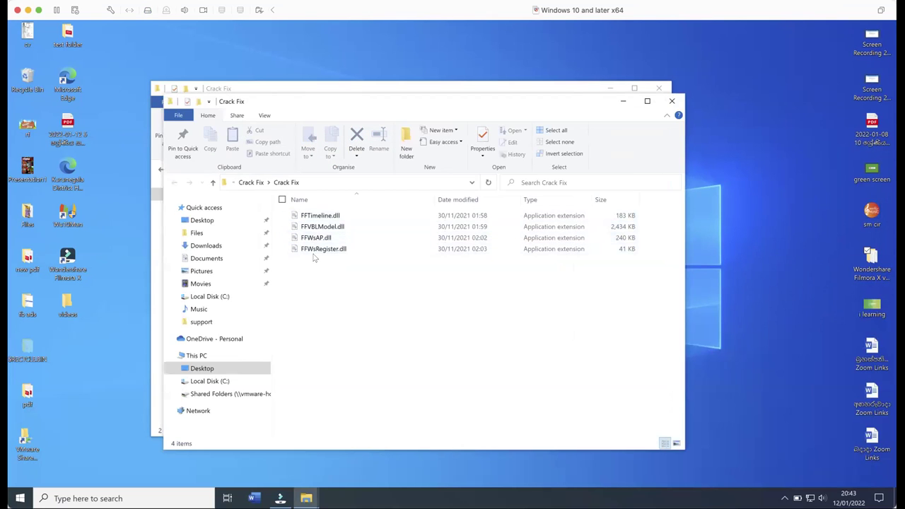
- Copy all four DLL files from the extracted Crack Fix folder
{"action": "left_click_drag", "start_coordinate": [325, 269], "coordinate": [342, 220]}
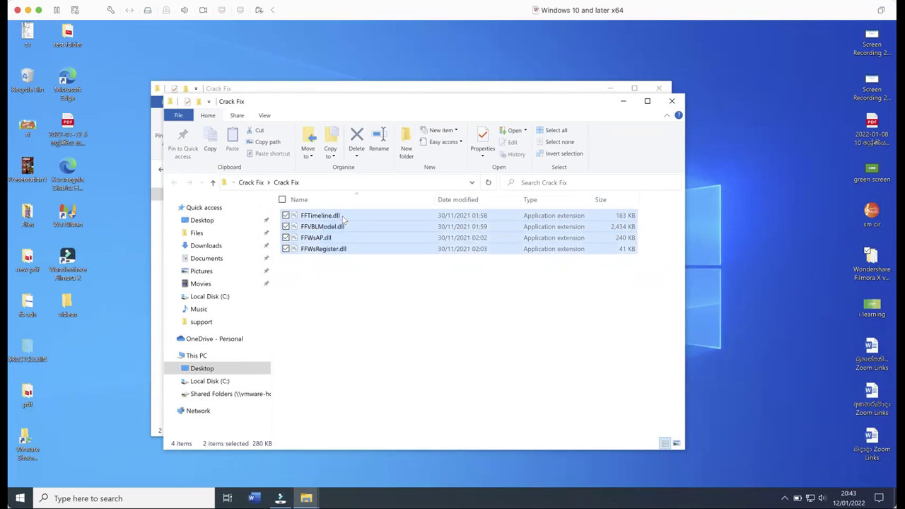
{"action": "right_click", "coordinate": [343, 218]}
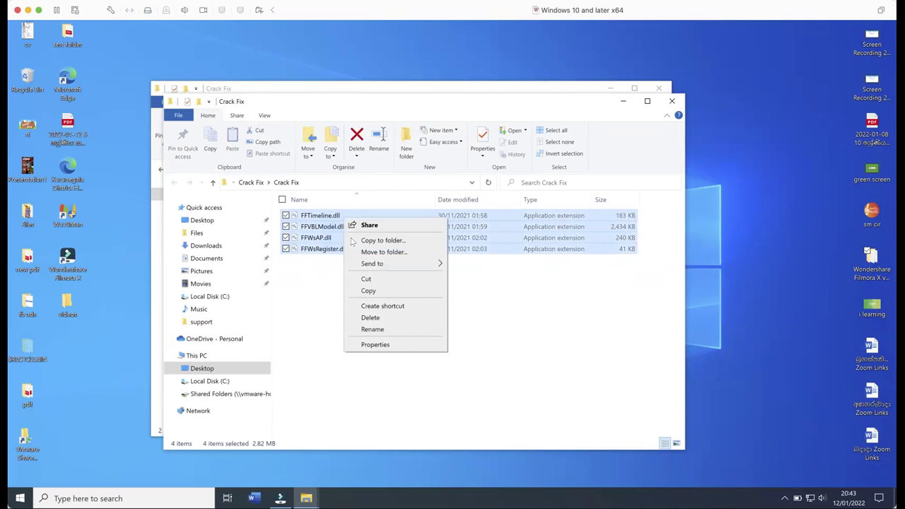
{"action": "left_click", "coordinate": [367, 291]}
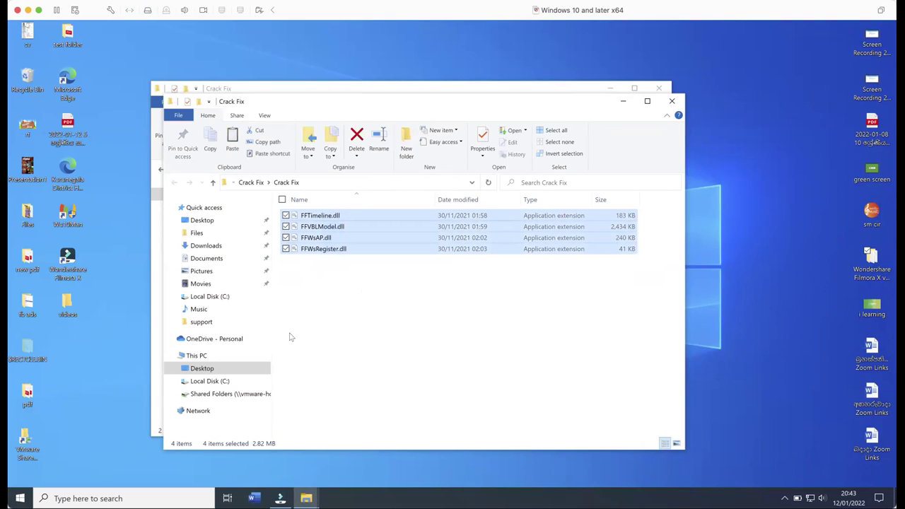
- Navigate to the Wondershare Filmora folder under Program Files > Wondershare on Local Disk (C:)
{"action": "left_click", "coordinate": [192, 356]}
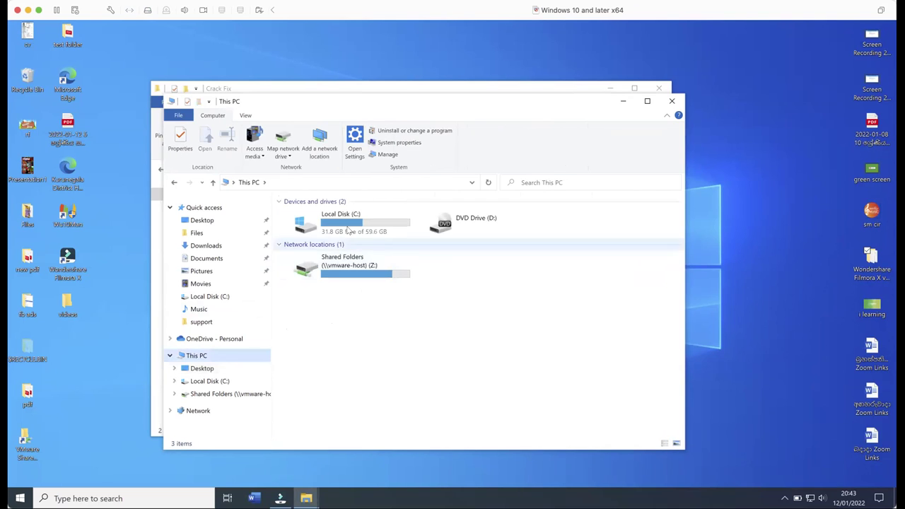
{"action": "left_click", "coordinate": [337, 216]}
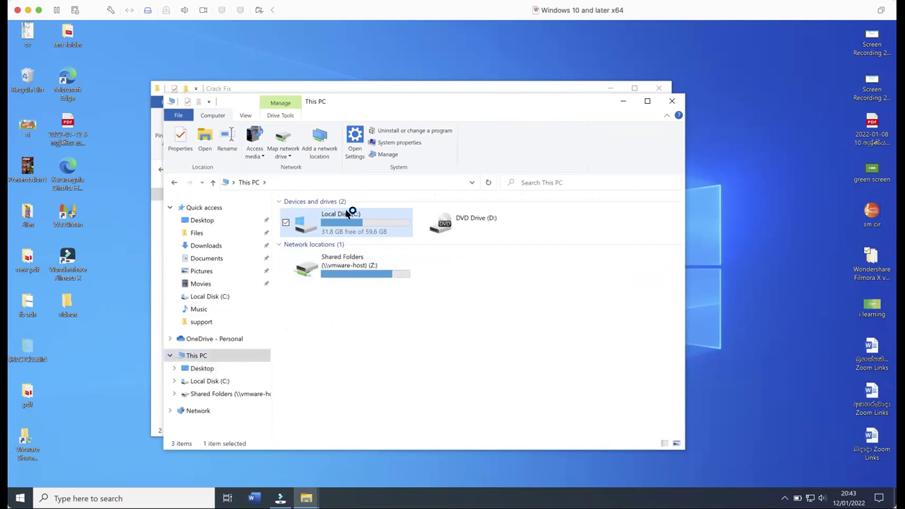
{"action": "double_click", "coordinate": [346, 215]}
{"action": "left_click", "coordinate": [326, 259]}
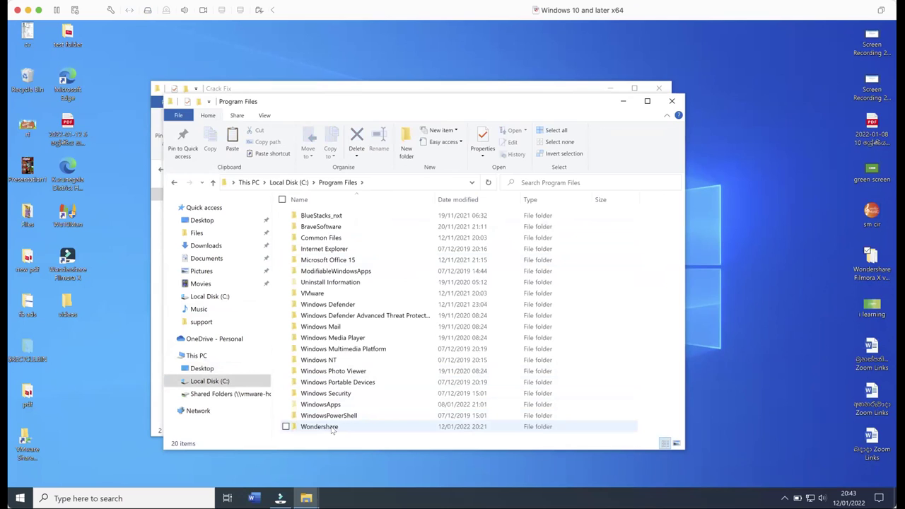
{"action": "double_click", "coordinate": [333, 427]}
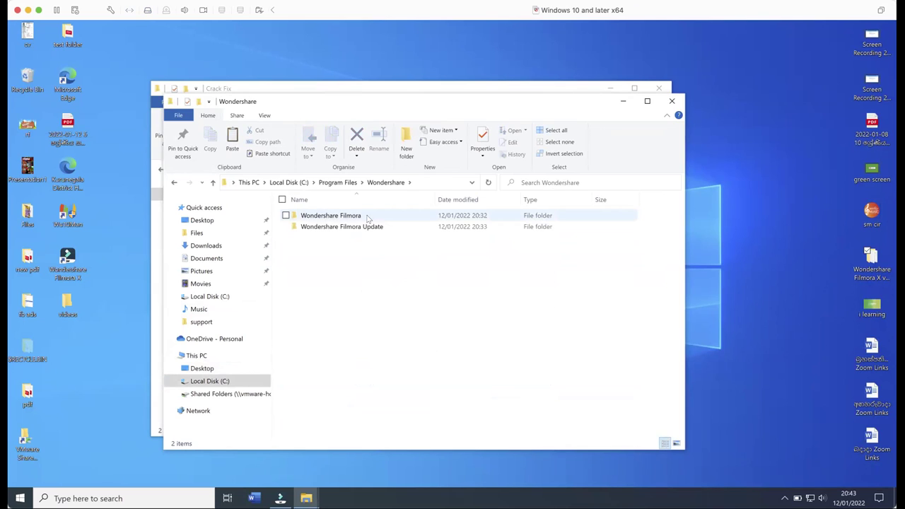
{"action": "double_click", "coordinate": [353, 215]}
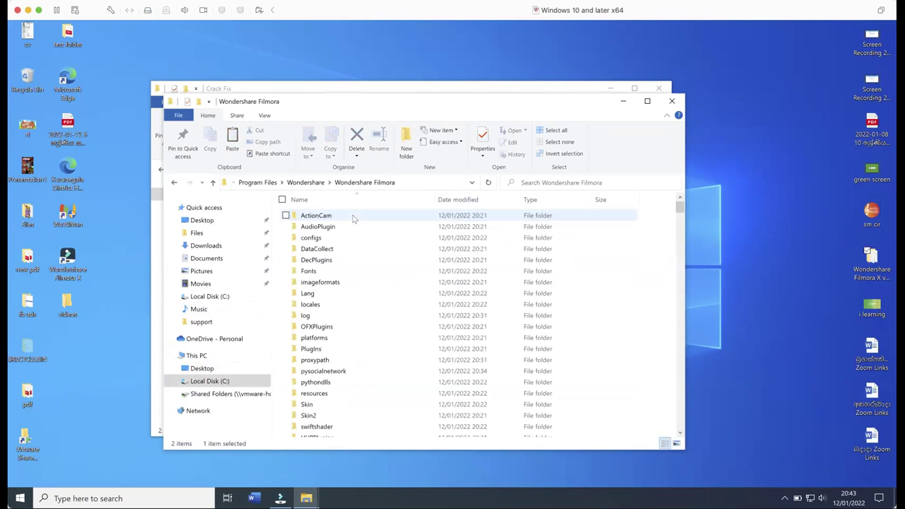
- Try to paste the copied DLLs into the Wondershare Filmora folder, replacing the existing files, and close the folder window
{"action": "right_click", "coordinate": [649, 265]}
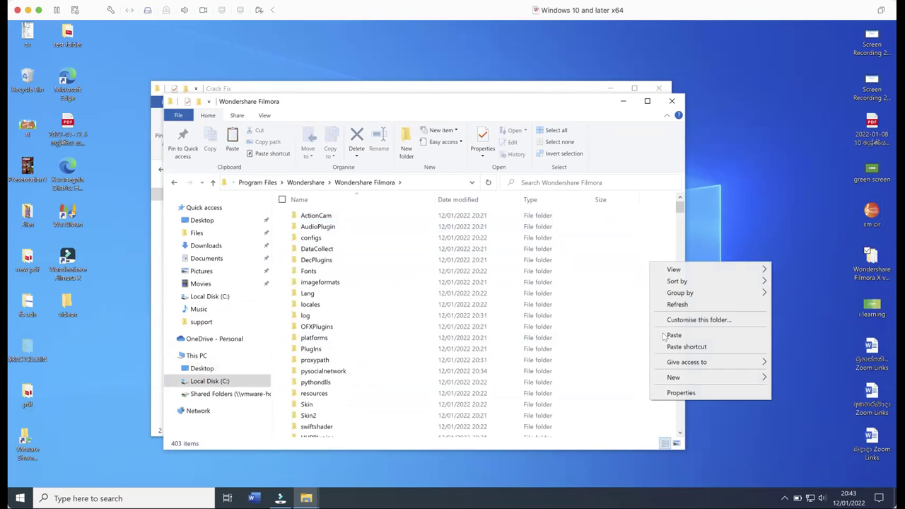
{"action": "left_click", "coordinate": [668, 332]}
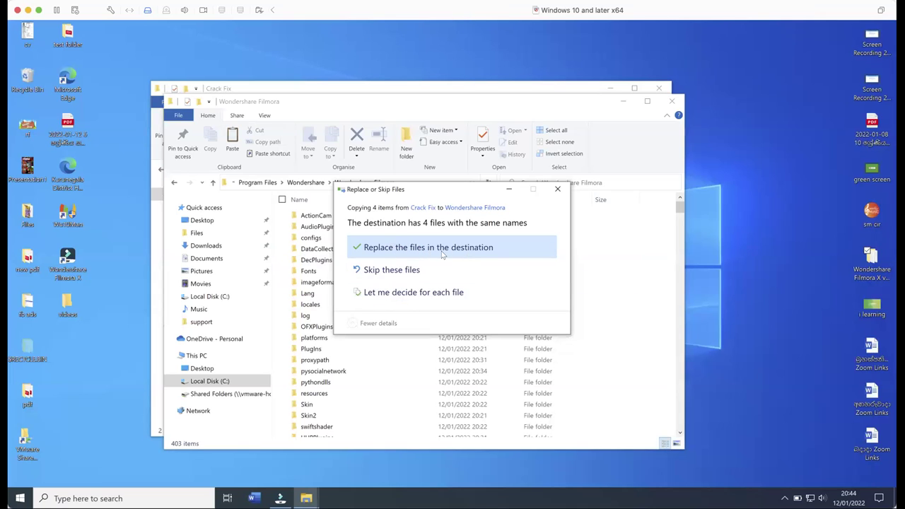
{"action": "left_click", "coordinate": [409, 253]}
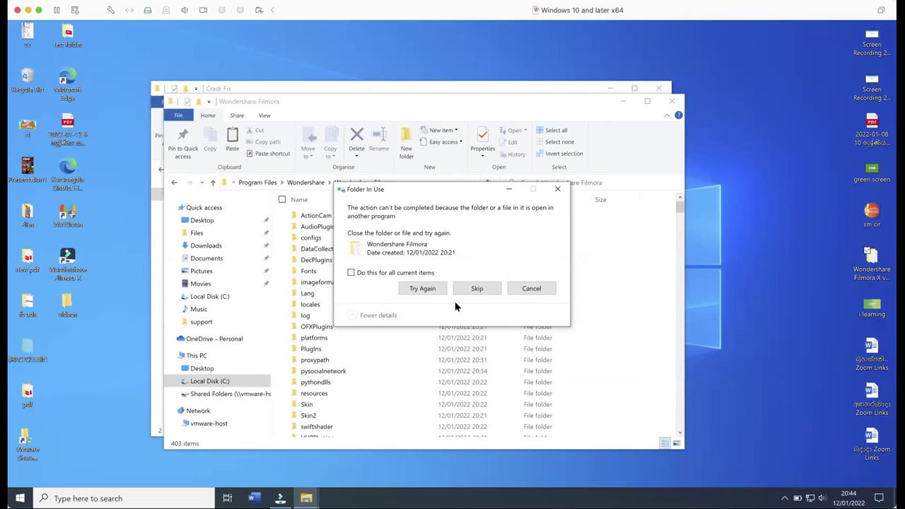
{"action": "left_click", "coordinate": [531, 288]}
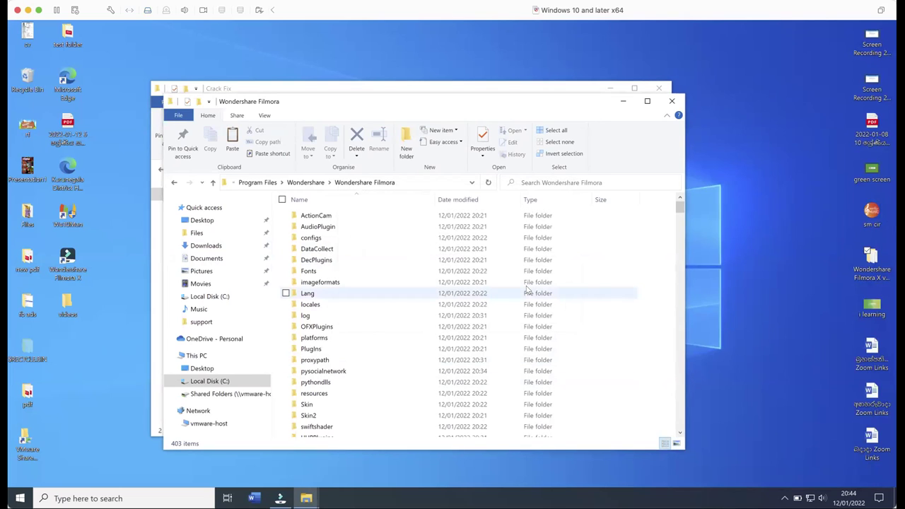
{"action": "left_click", "coordinate": [671, 101]}
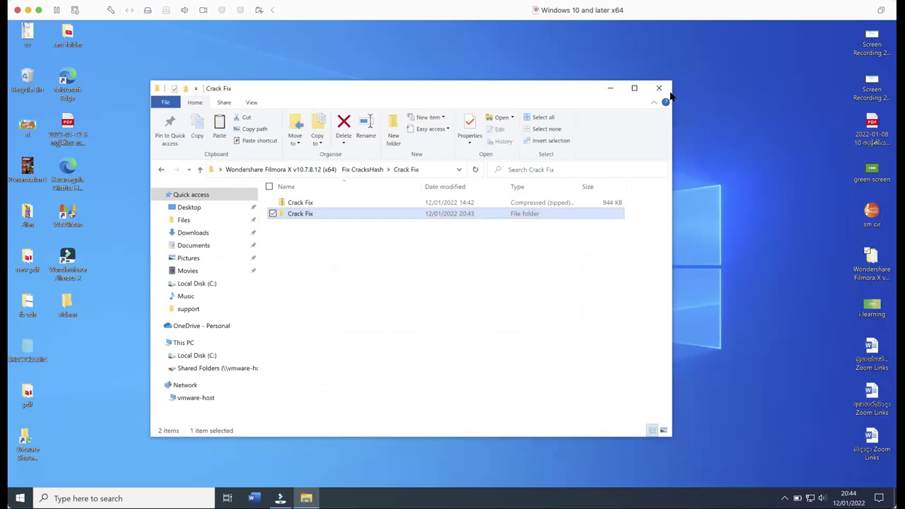
- Go back to the Wondershare Filmora X package folder, open its Setup folder and launch the Setup application
{"action": "left_click", "coordinate": [201, 169]}
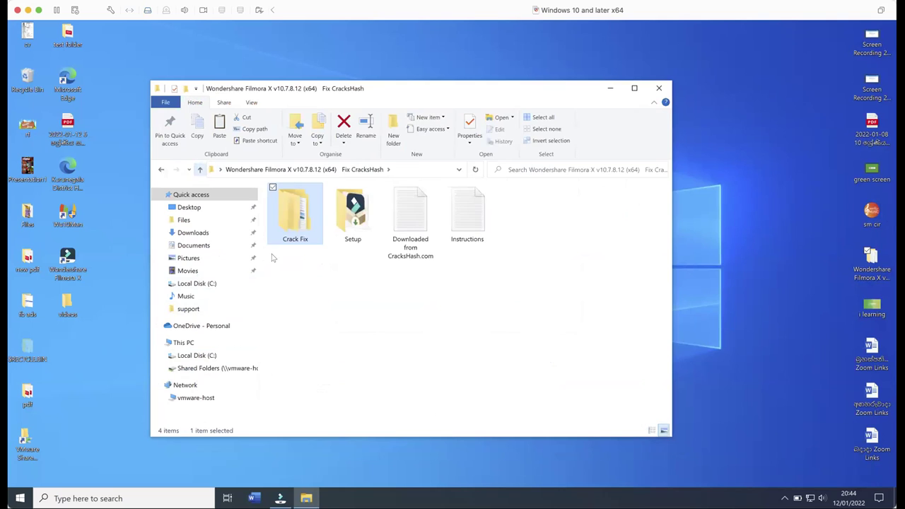
{"action": "left_click", "coordinate": [340, 220]}
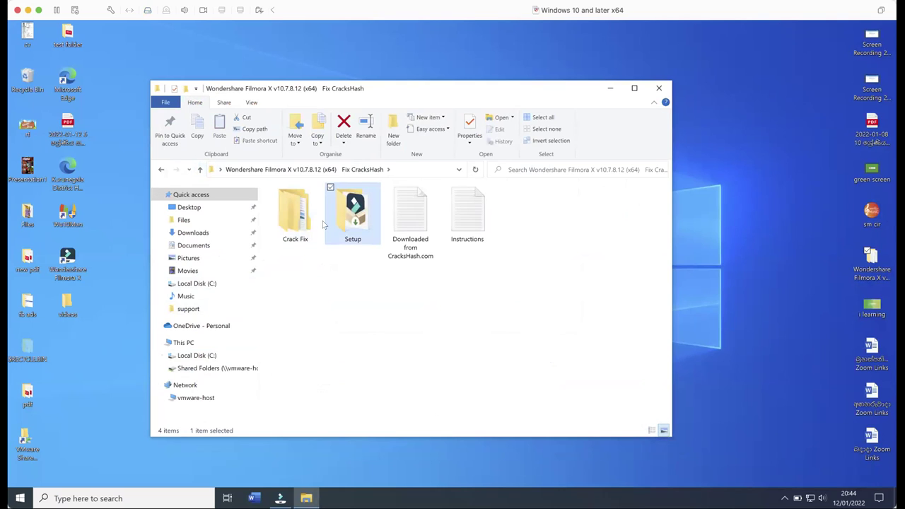
{"action": "double_click", "coordinate": [340, 220]}
{"action": "double_click", "coordinate": [300, 202]}
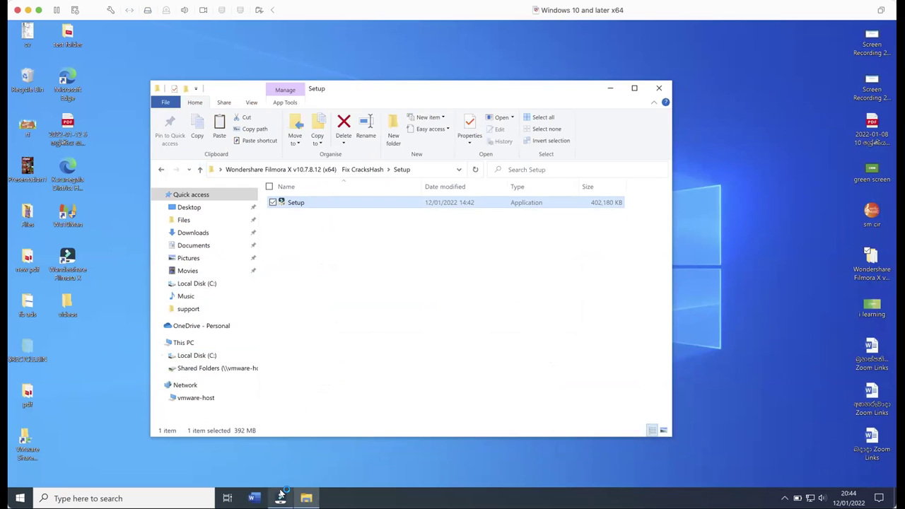
- Close the running Wondershare Filmora program so that the installer can start
{"action": "mouse_move", "coordinate": [281, 493]}
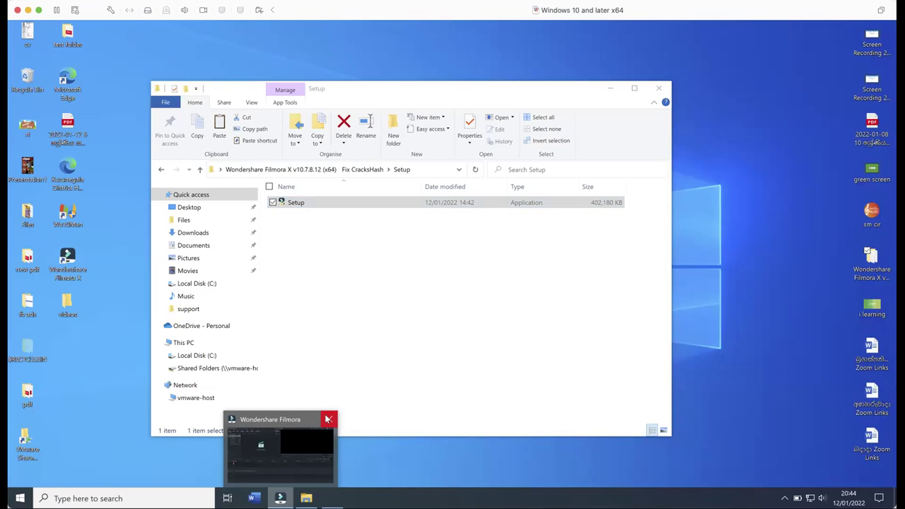
{"action": "left_click", "coordinate": [328, 419]}
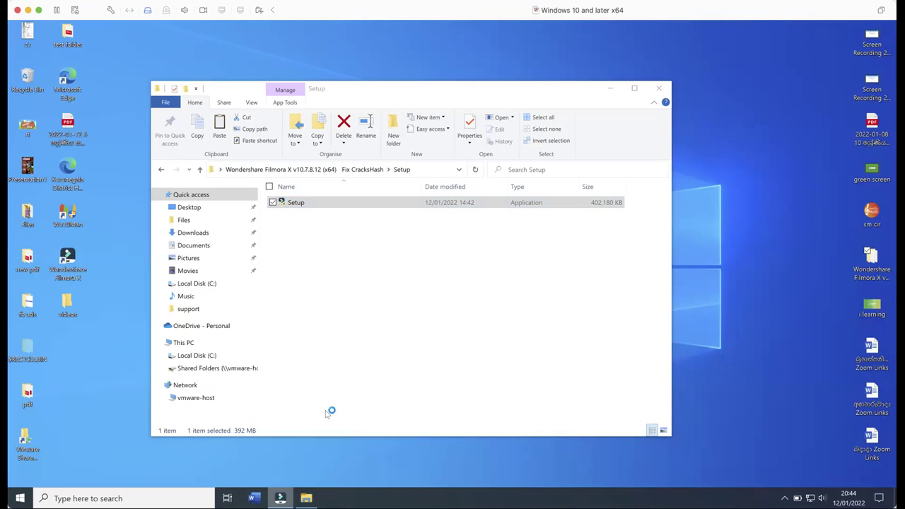
{"action": "left_click", "coordinate": [343, 327]}
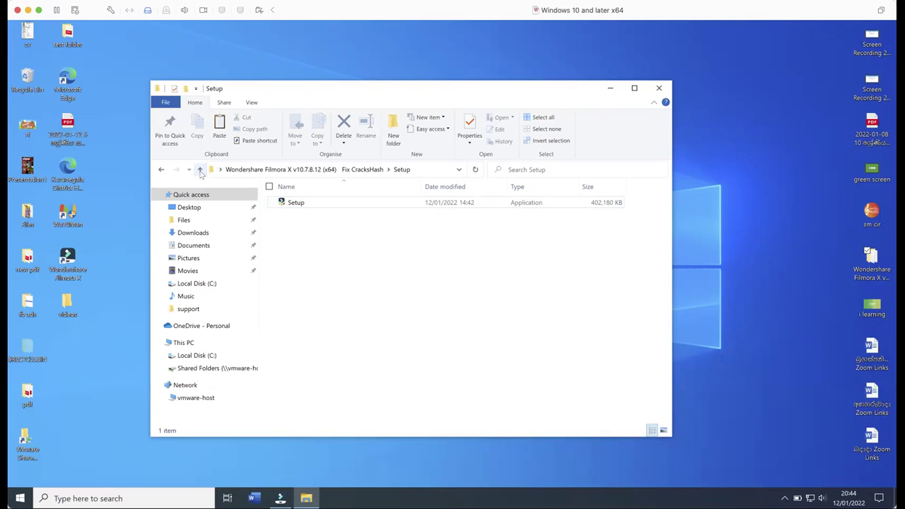
{"action": "left_click", "coordinate": [200, 171]}
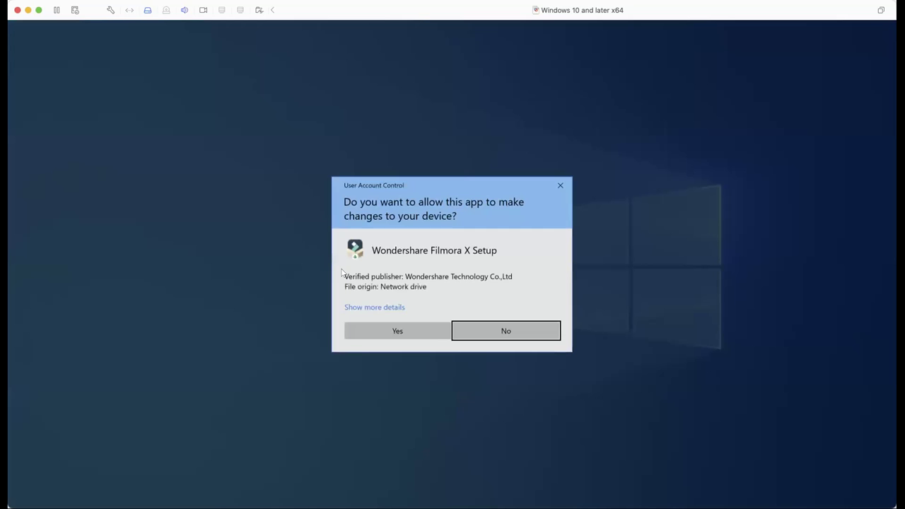
- Allow the Filmora X installer to run in English and agree to remove the existing version
{"action": "left_click", "coordinate": [395, 330]}
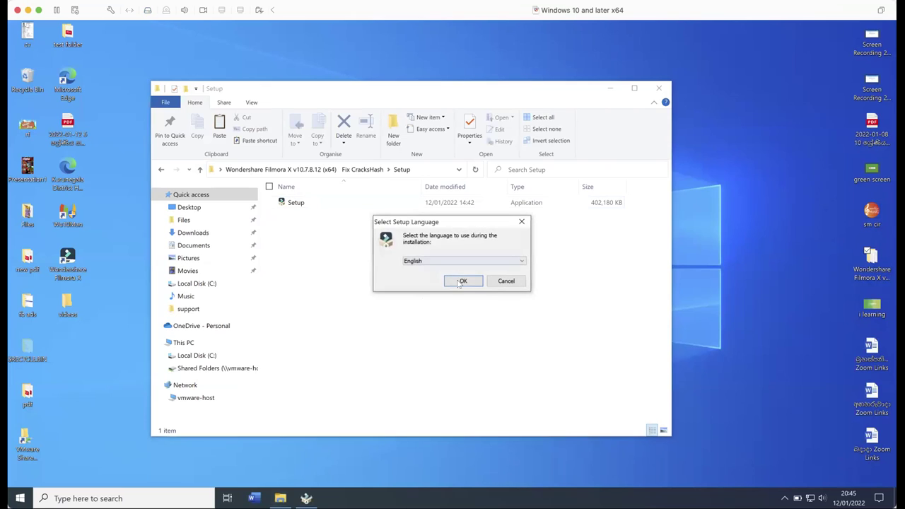
{"action": "left_click", "coordinate": [461, 282]}
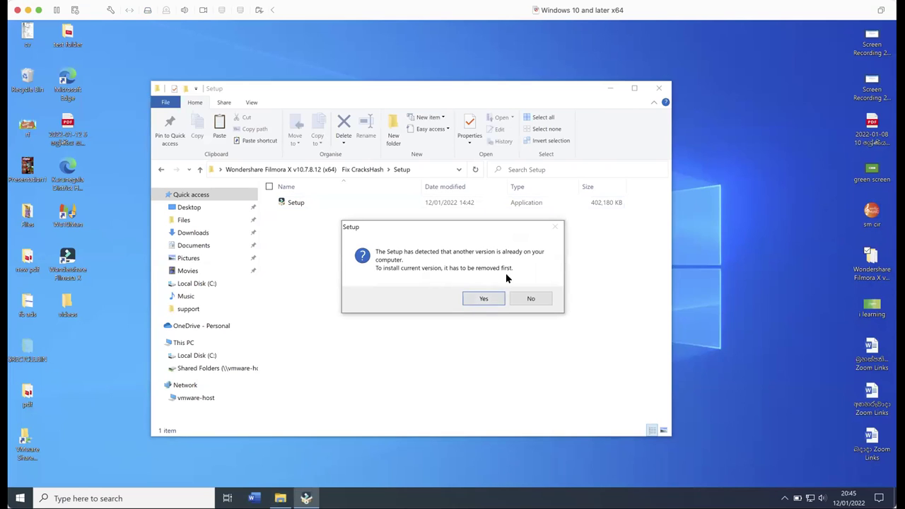
{"action": "left_click", "coordinate": [485, 299]}
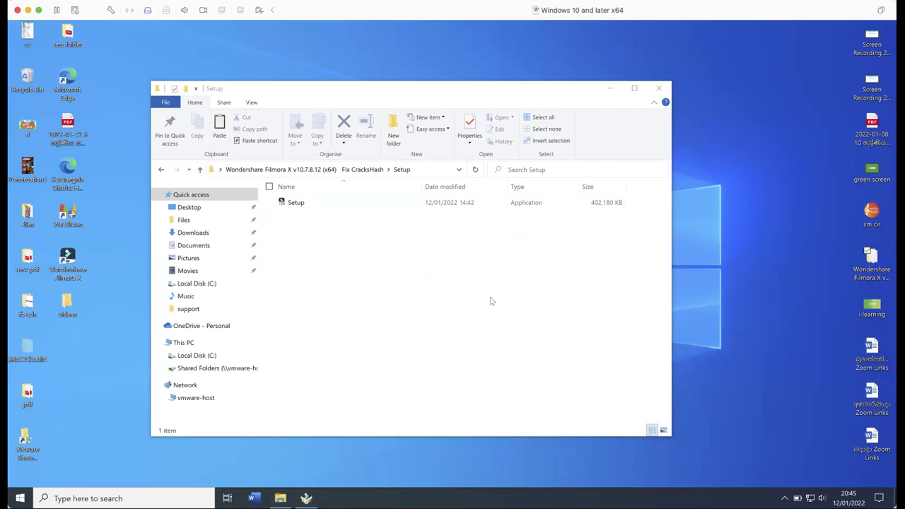
- Move the videos folder up to the free spot on the desktop and bring the Filmora setup wizard forward
{"action": "mouse_move", "coordinate": [311, 491]}
{"action": "left_click_drag", "start_coordinate": [74, 296], "coordinate": [81, 263]}
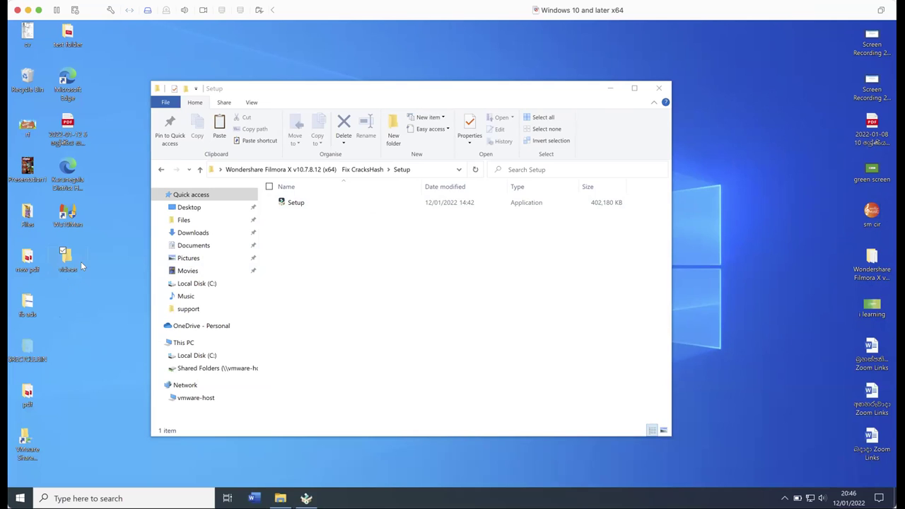
{"action": "left_click", "coordinate": [357, 286]}
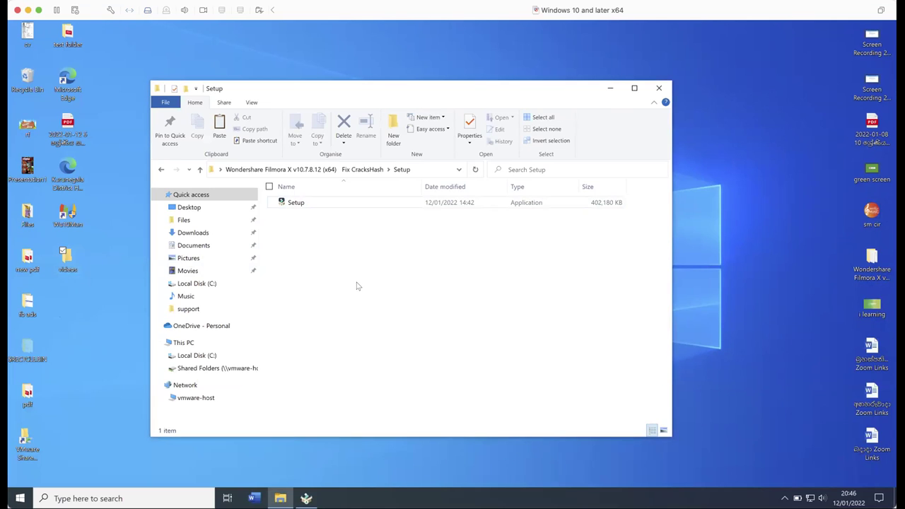
{"action": "left_click", "coordinate": [311, 467]}
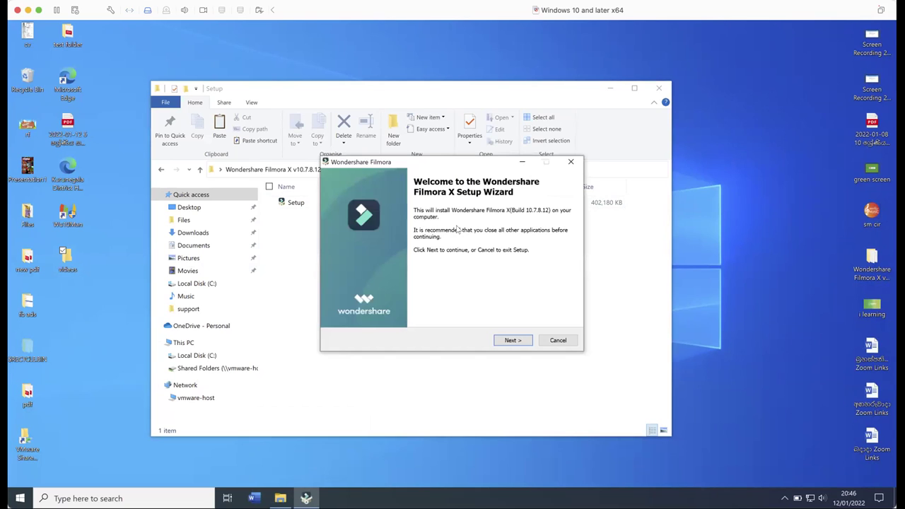
- Turn off item check boxes in File Explorer and minimise the Setup folder window
{"action": "left_click", "coordinate": [57, 261]}
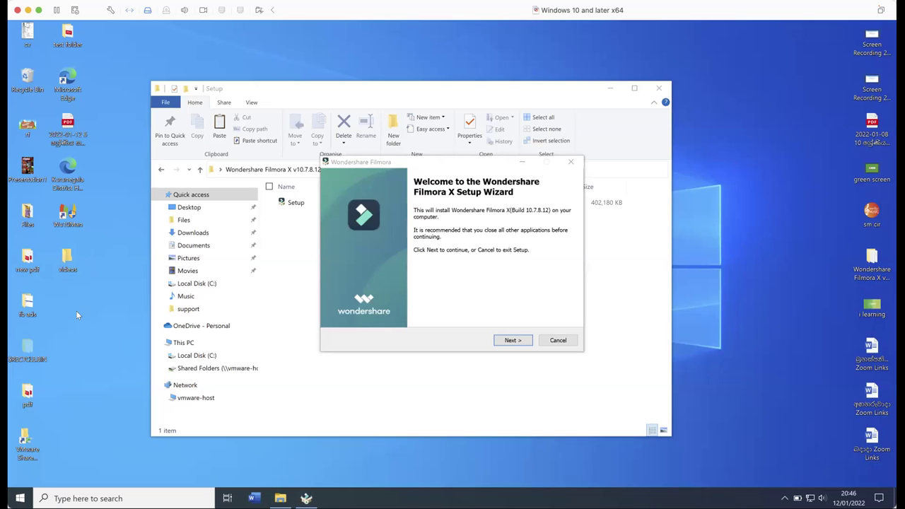
{"action": "left_click", "coordinate": [387, 126]}
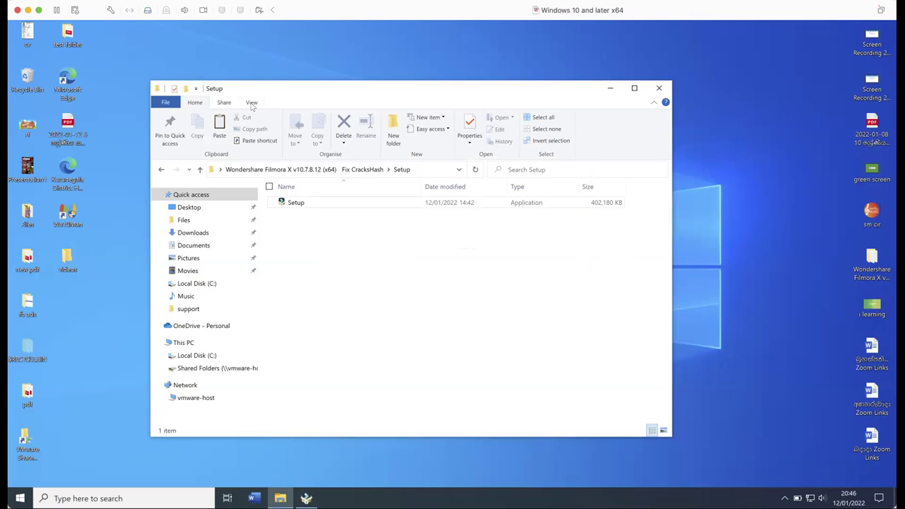
{"action": "left_click", "coordinate": [251, 103]}
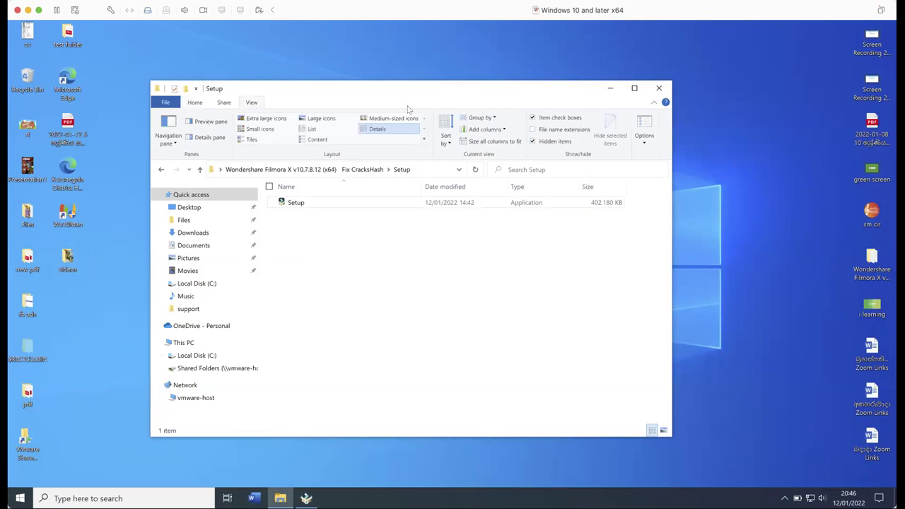
{"action": "left_click", "coordinate": [532, 117]}
{"action": "left_click", "coordinate": [611, 89]}
- Accept the license agreement in the Wondershare Filmora X setup wizard and start the installation
{"action": "left_click_drag", "start_coordinate": [464, 161], "coordinate": [429, 161]}
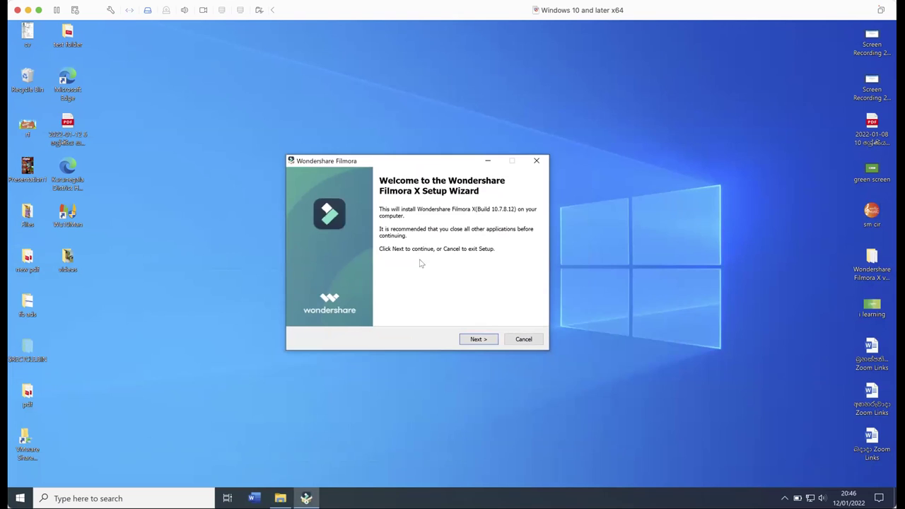
{"action": "left_click", "coordinate": [470, 343]}
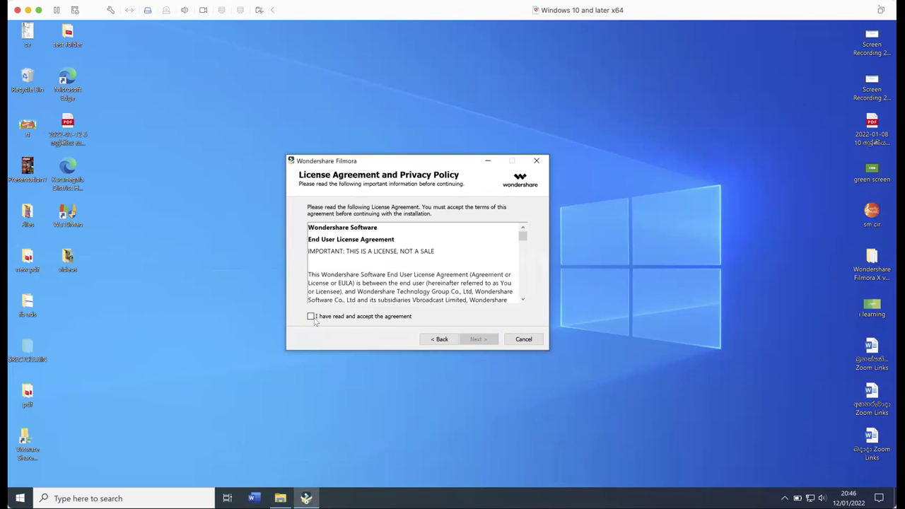
{"action": "left_click", "coordinate": [311, 317]}
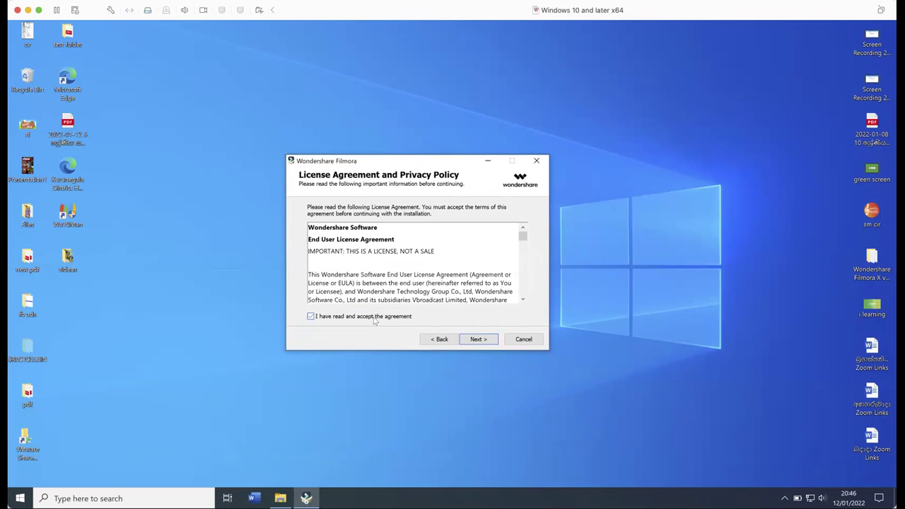
{"action": "left_click", "coordinate": [492, 342]}
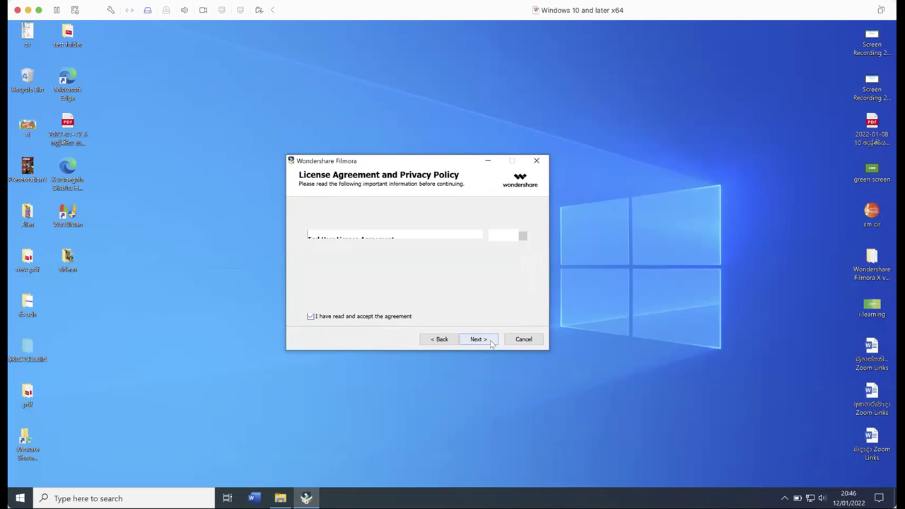
{"action": "left_click", "coordinate": [492, 342]}
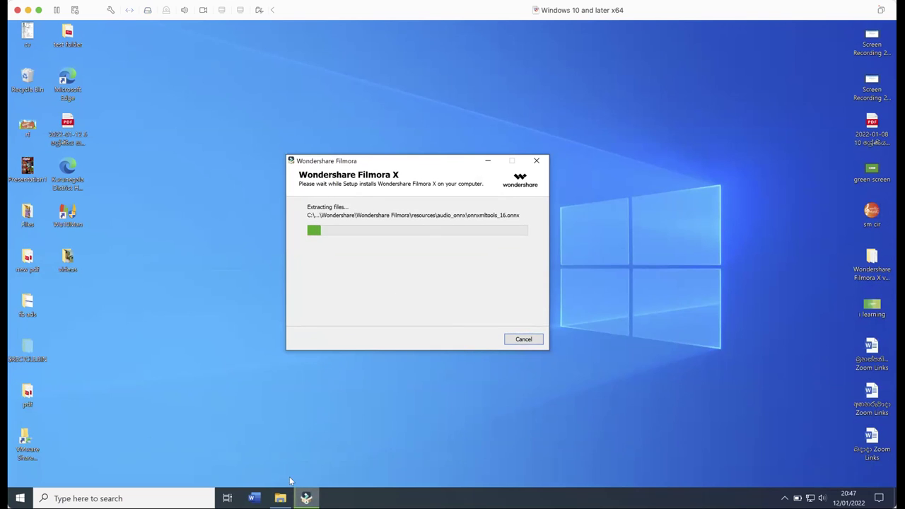
- Open the zipped Crack Fix archive inside the package's Crack Fix folder to view its DLL files
{"action": "left_click", "coordinate": [280, 498]}
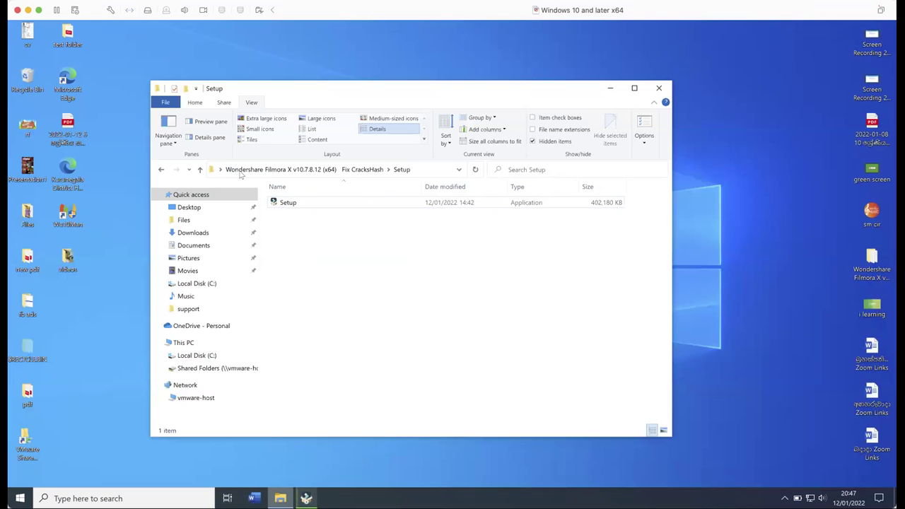
{"action": "left_click", "coordinate": [199, 171]}
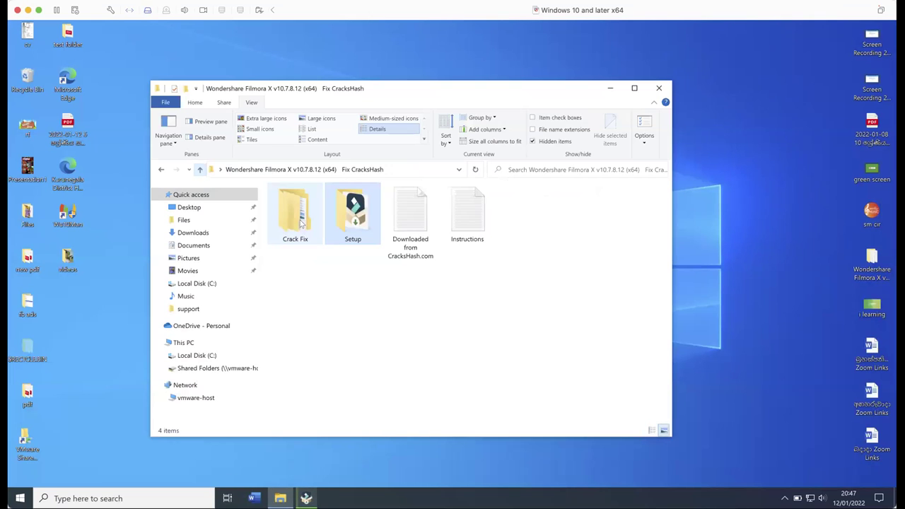
{"action": "left_click", "coordinate": [302, 228]}
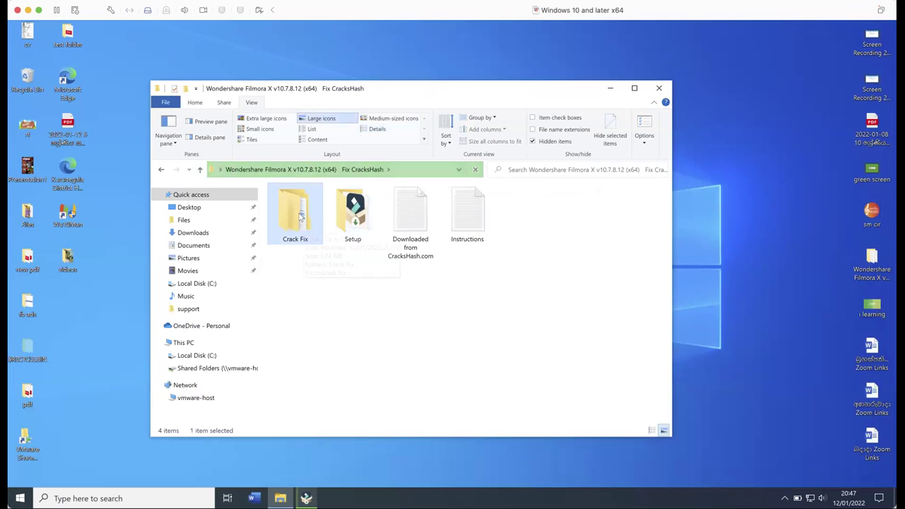
{"action": "double_click", "coordinate": [300, 216]}
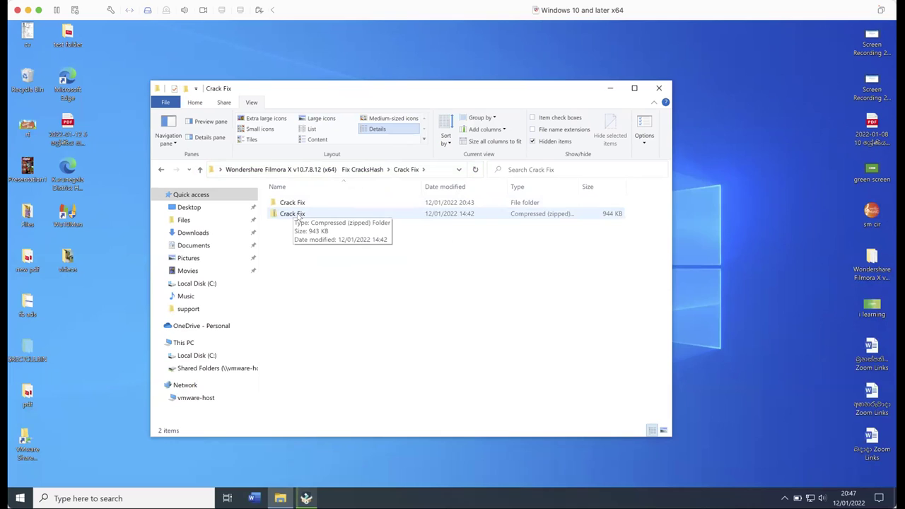
{"action": "left_click", "coordinate": [299, 214]}
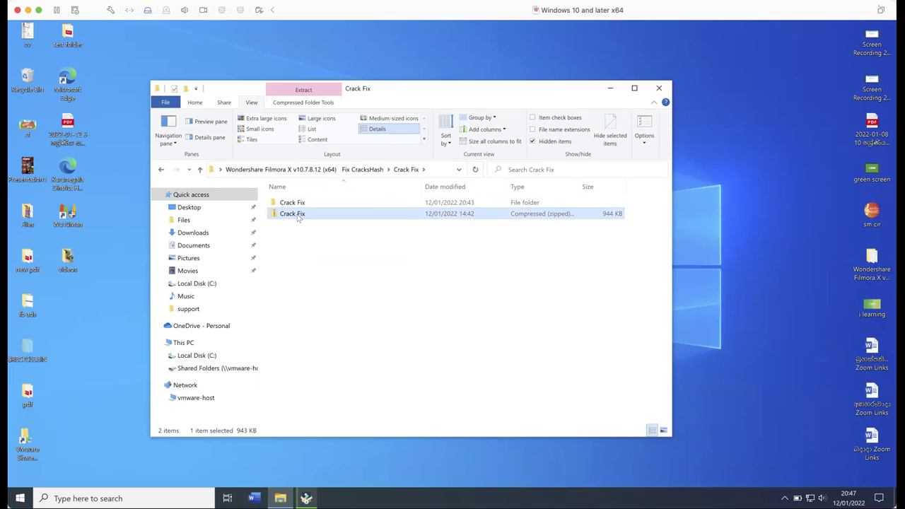
{"action": "double_click", "coordinate": [297, 215]}
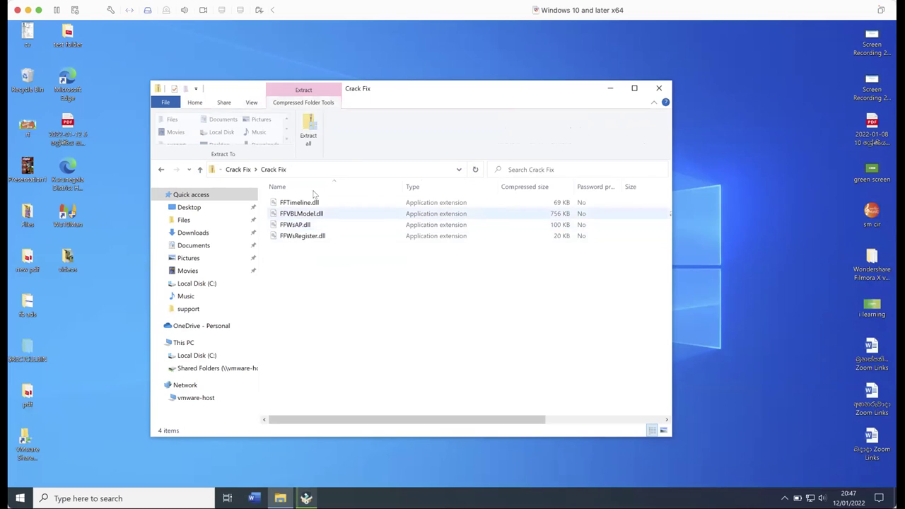
- Place the archive window beside the installer and highlight the DLL files it contains
{"action": "left_click_drag", "start_coordinate": [338, 94], "coordinate": [753, 103]}
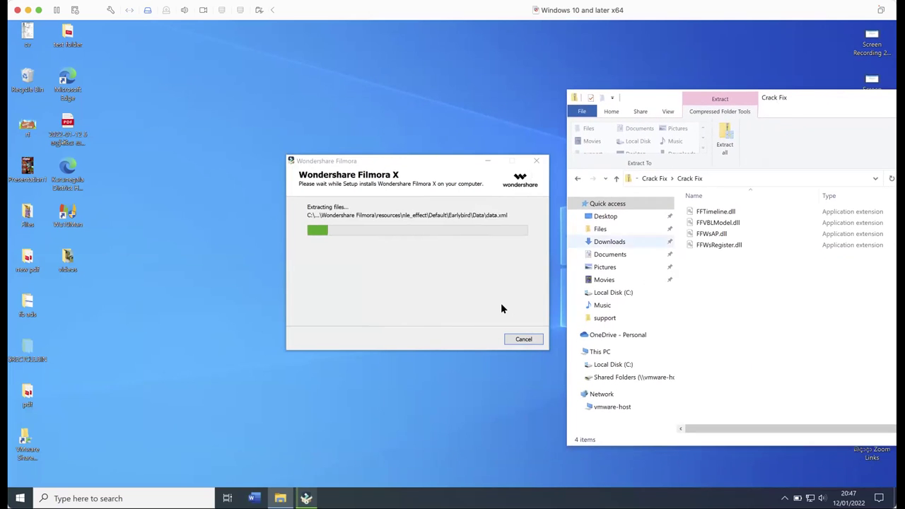
{"action": "left_click_drag", "start_coordinate": [737, 290], "coordinate": [725, 202]}
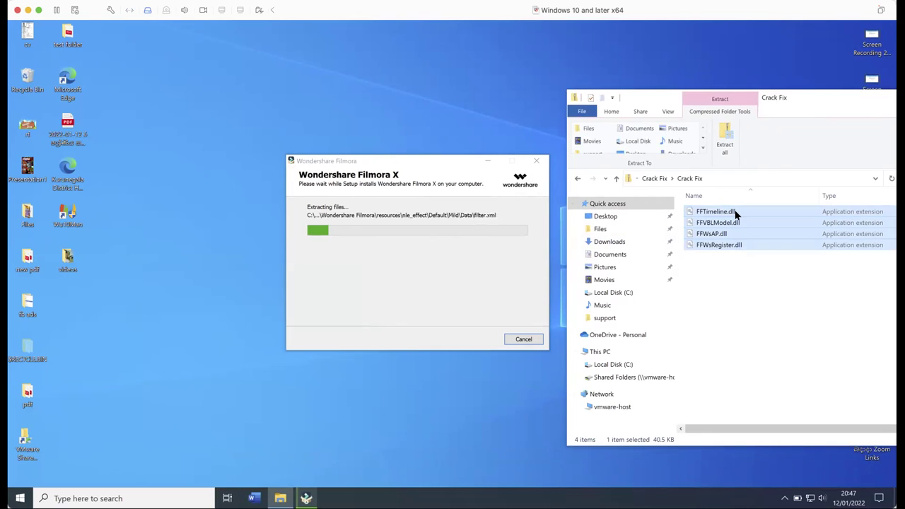
{"action": "left_click", "coordinate": [757, 262]}
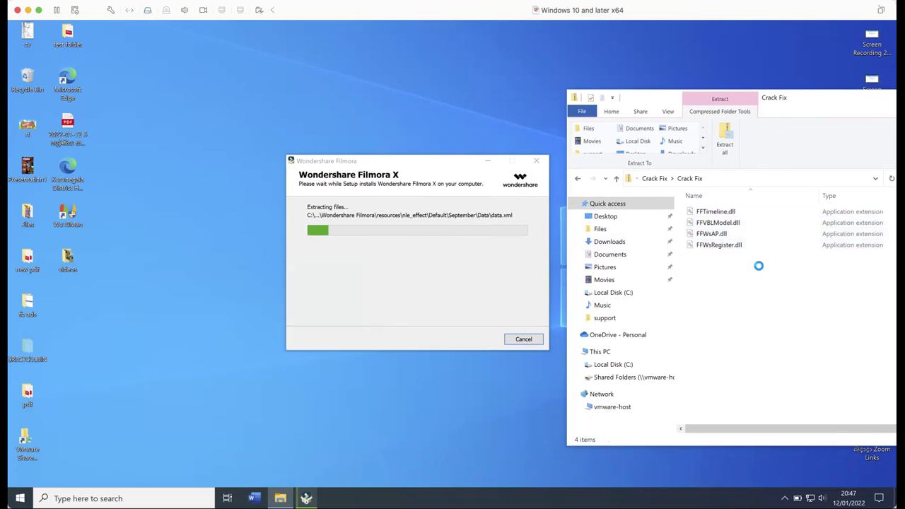
{"action": "left_click_drag", "start_coordinate": [771, 276], "coordinate": [727, 215]}
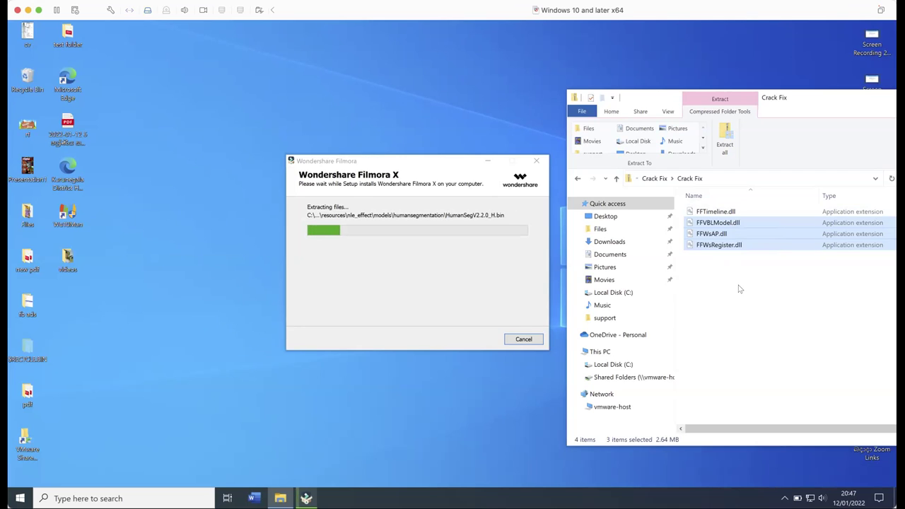
{"action": "left_click", "coordinate": [728, 275]}
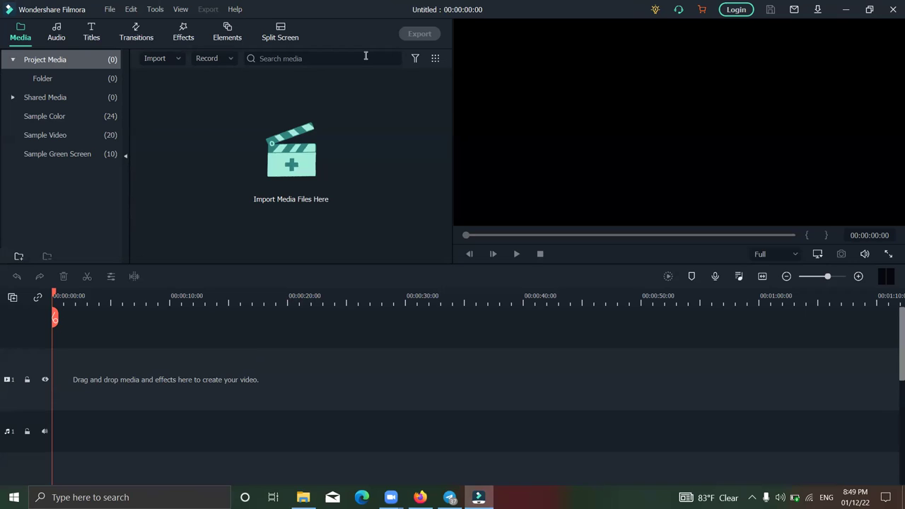
- Close Wondershare Filmora and open the Downloads folder in File Explorer
{"action": "left_click", "coordinate": [892, 9]}
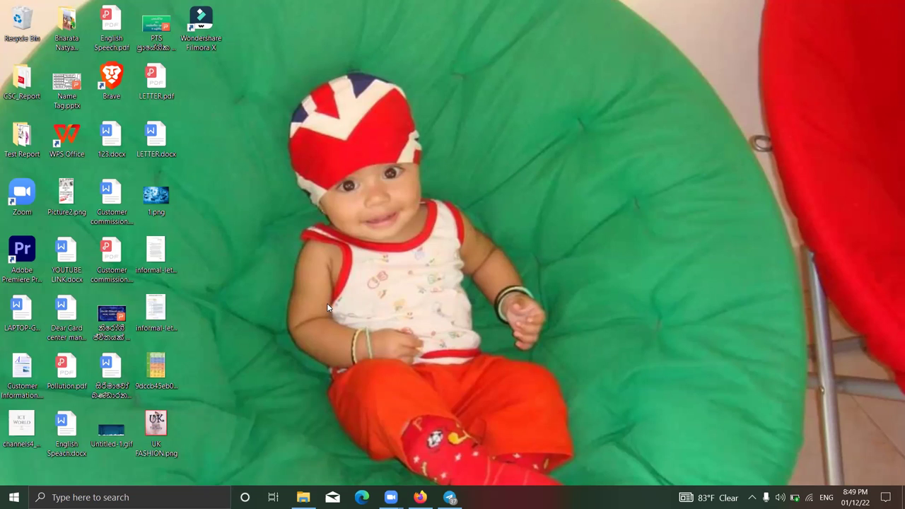
{"action": "key", "text": "super+e"}
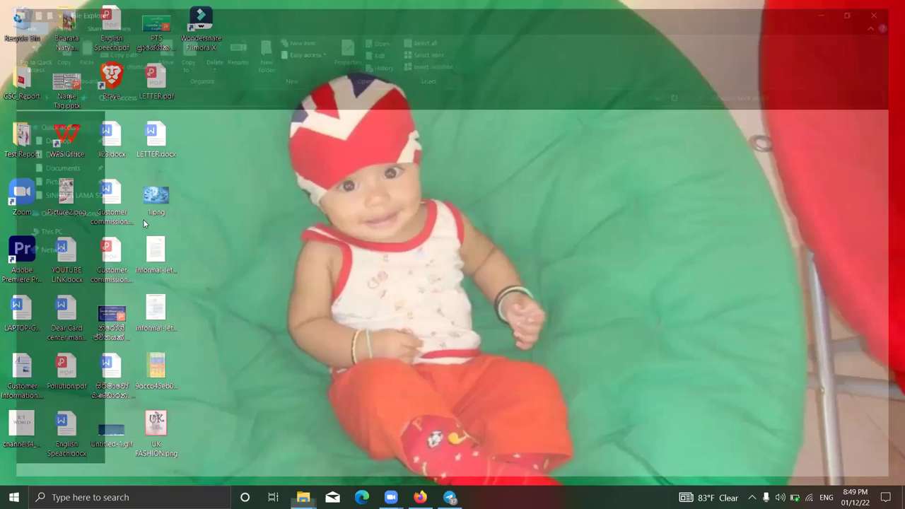
{"action": "double_click", "coordinate": [254, 149]}
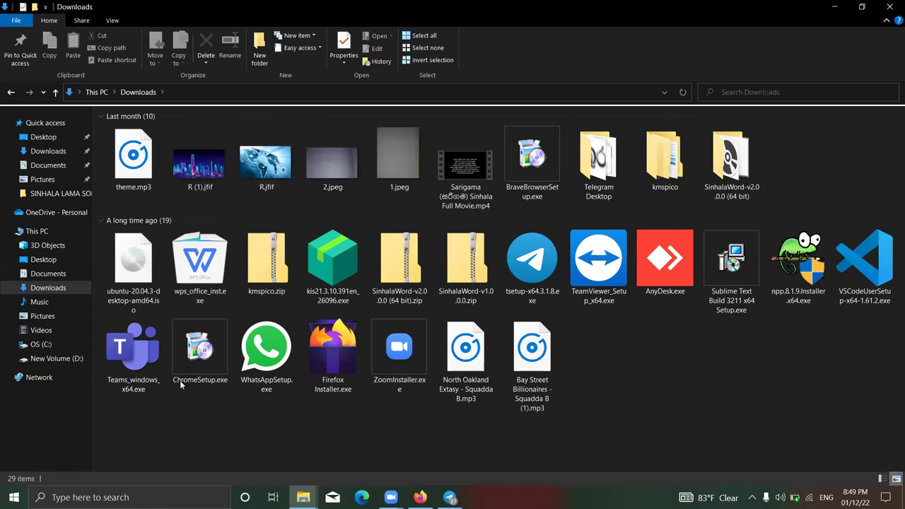
- Switch to Firefox and check its download history in the Library, closing the Library window when done
{"action": "mouse_move", "coordinate": [202, 355]}
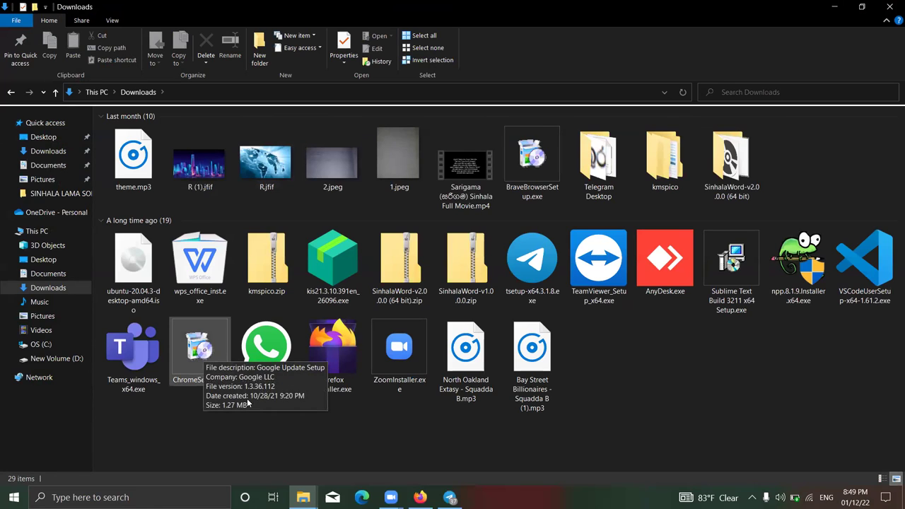
{"action": "left_click", "coordinate": [420, 497]}
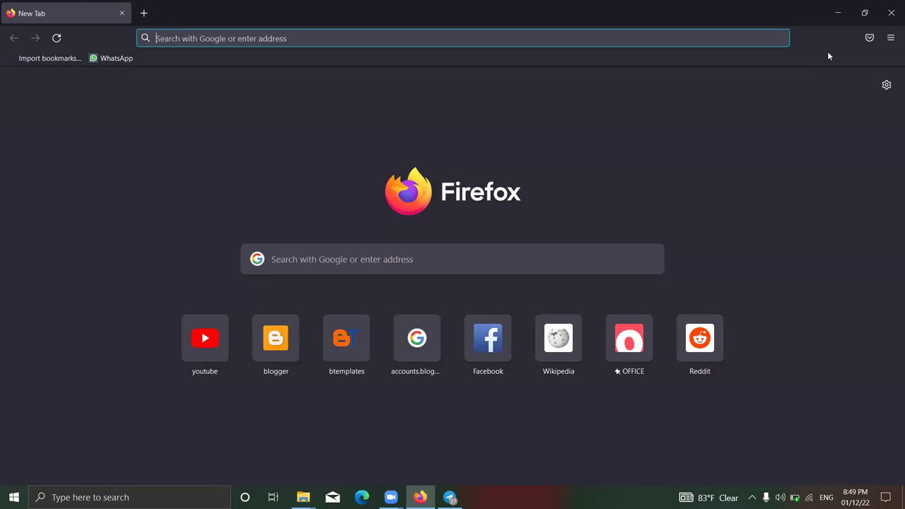
{"action": "key", "text": "ctrl+shift+y"}
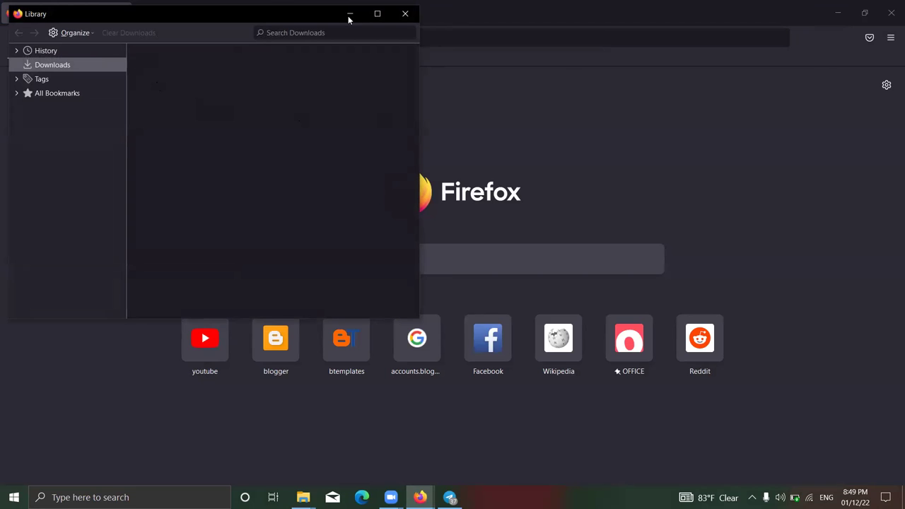
{"action": "left_click_drag", "start_coordinate": [278, 18], "coordinate": [294, 65]}
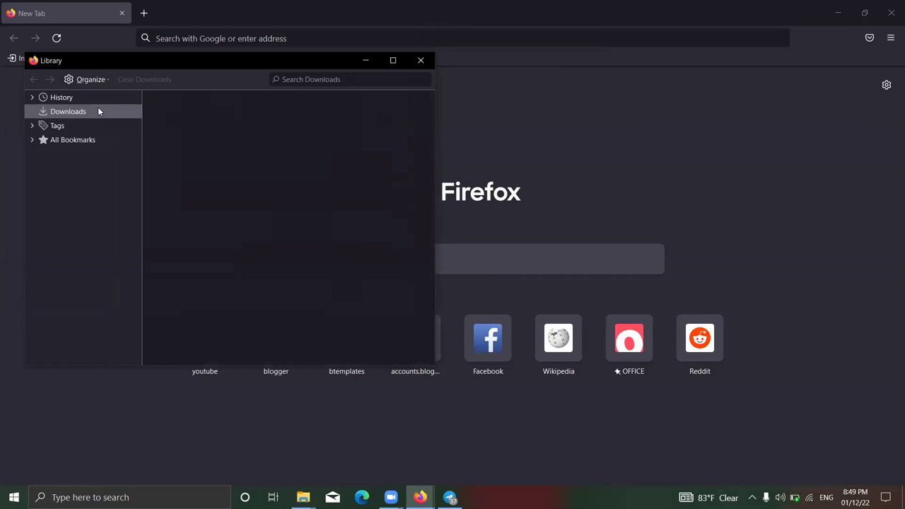
{"action": "left_click", "coordinate": [421, 60]}
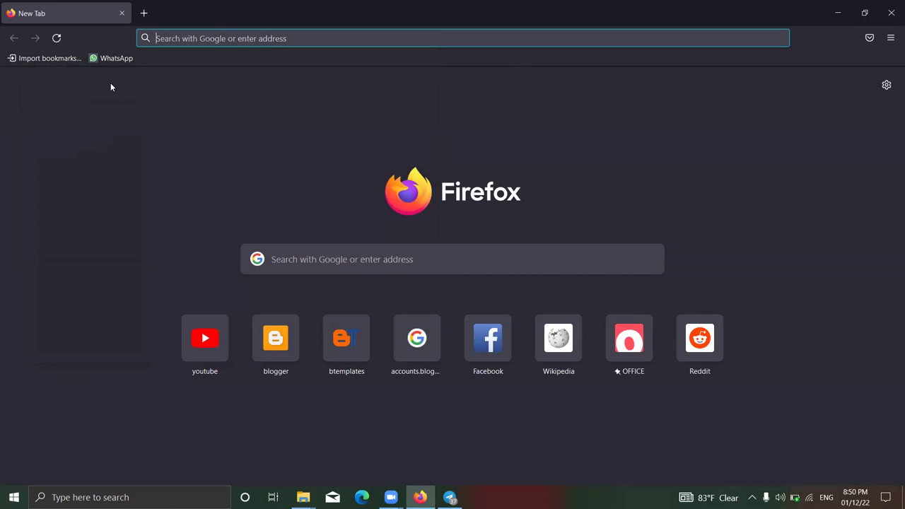
- Open the Recycle Bin from the desktop to check for the deleted archive, and return to the desktop
{"action": "key", "text": "super+d"}
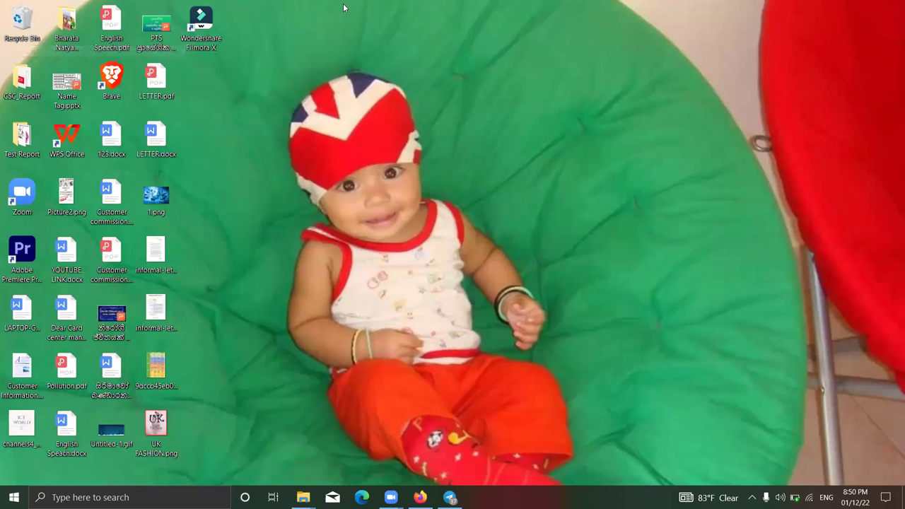
{"action": "double_click", "coordinate": [31, 36]}
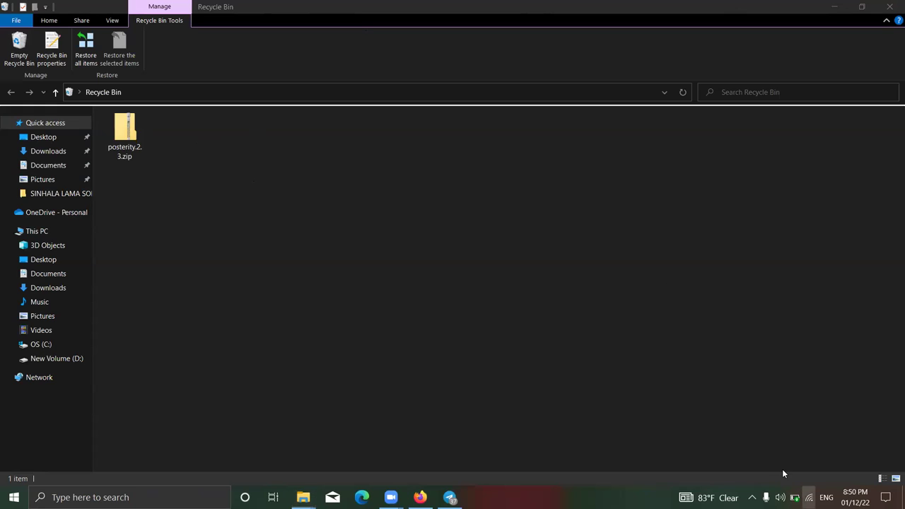
{"action": "left_click", "coordinate": [521, 264]}
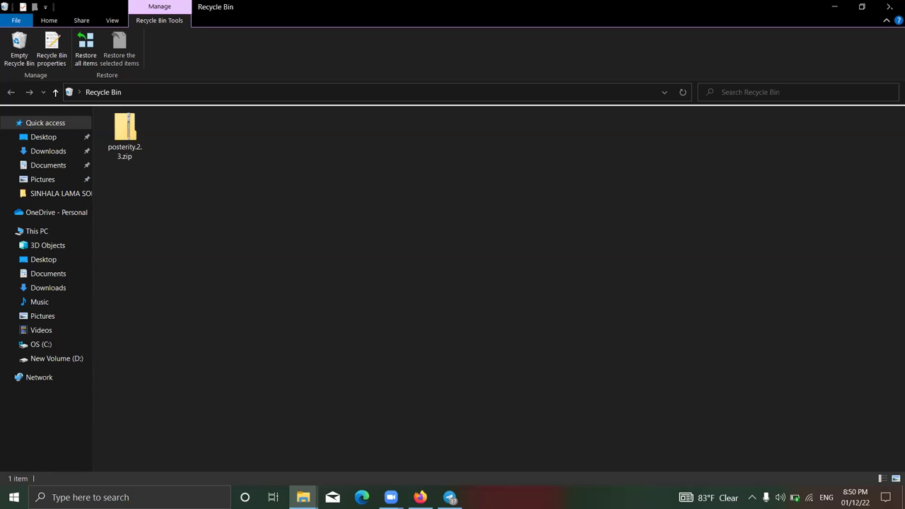
{"action": "left_click", "coordinate": [39, 274]}
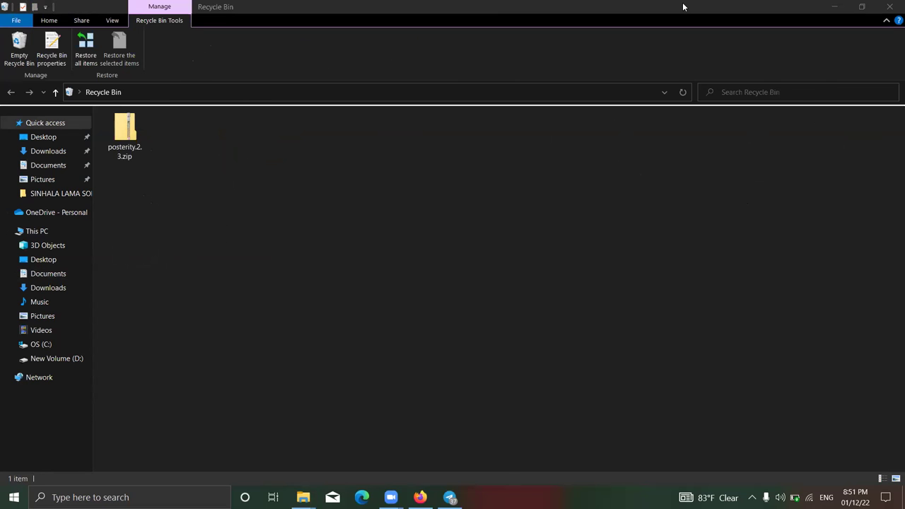
{"action": "key", "text": "super+d"}
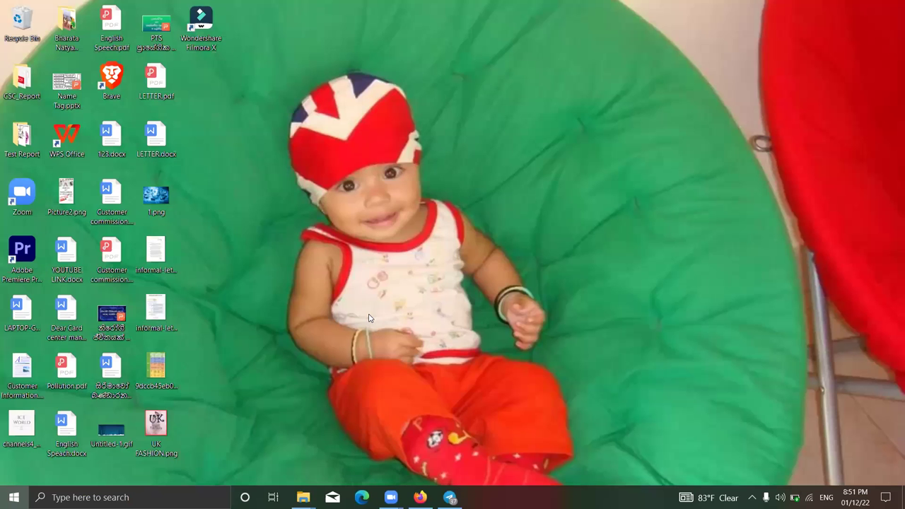
- Open This PC and search the whole computer for *.zip files, leaving the results when done
{"action": "key", "text": "super"}
{"action": "type", "text": "thi"}
{"action": "key", "text": "Return"}
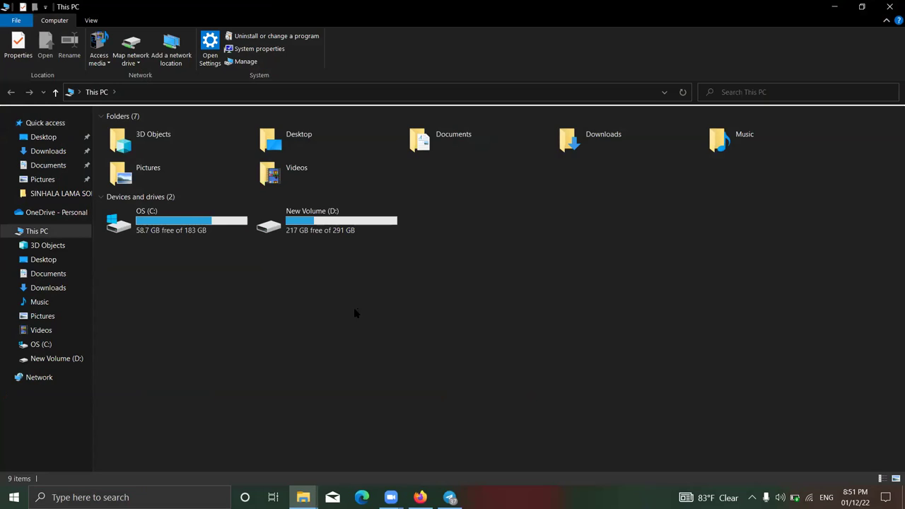
{"action": "left_click", "coordinate": [731, 92]}
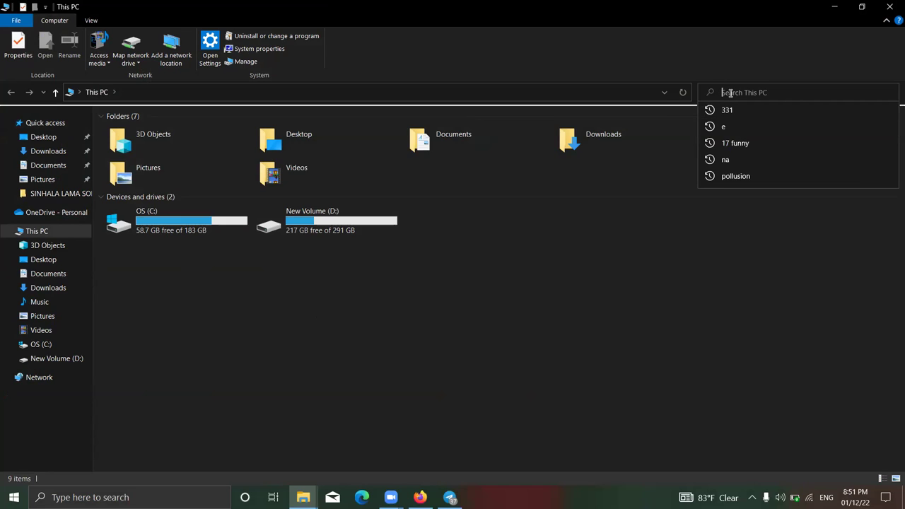
{"action": "type", "text": "1"}
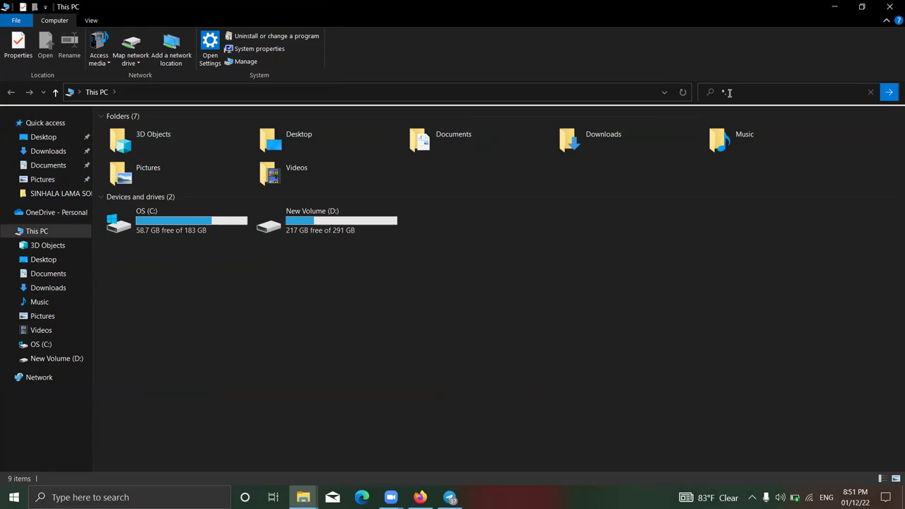
{"action": "type", "text": ".zi"}
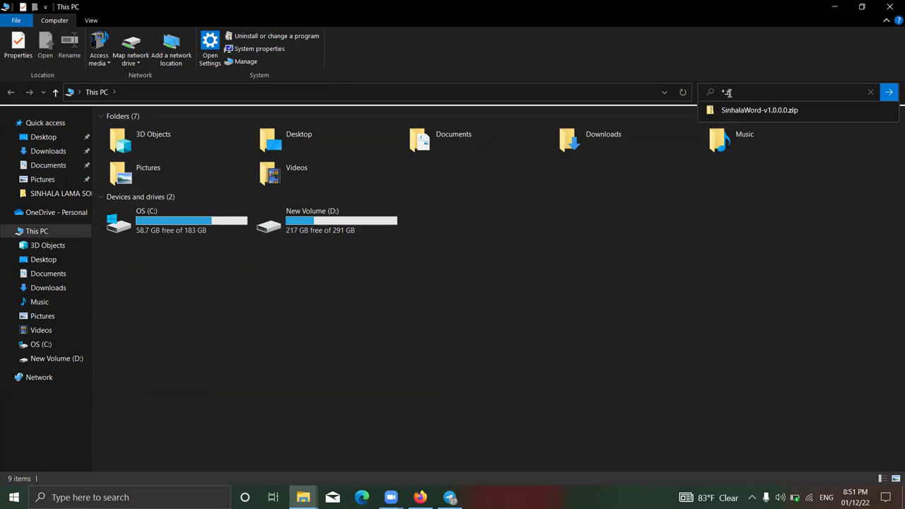
{"action": "type", "text": "p"}
{"action": "key", "text": "Return"}
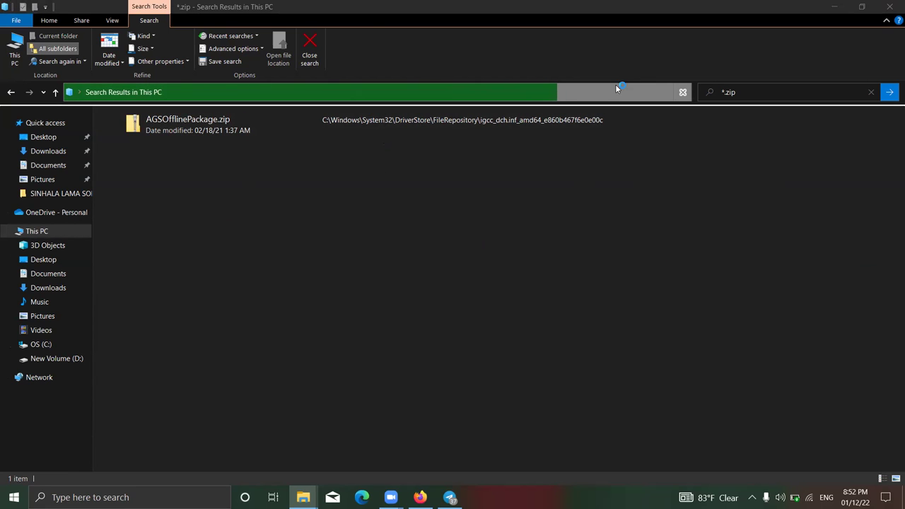
{"action": "key", "text": "alt+Left"}
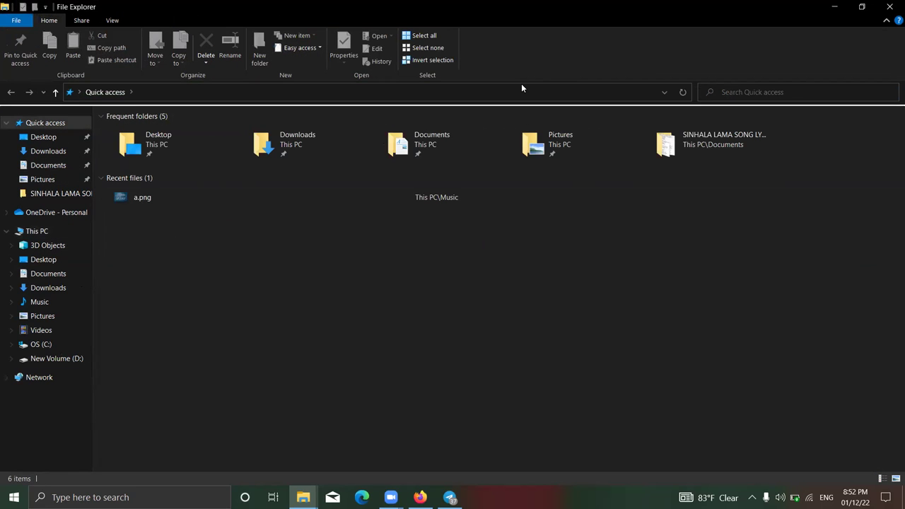
{"action": "key", "text": "alt+Right"}
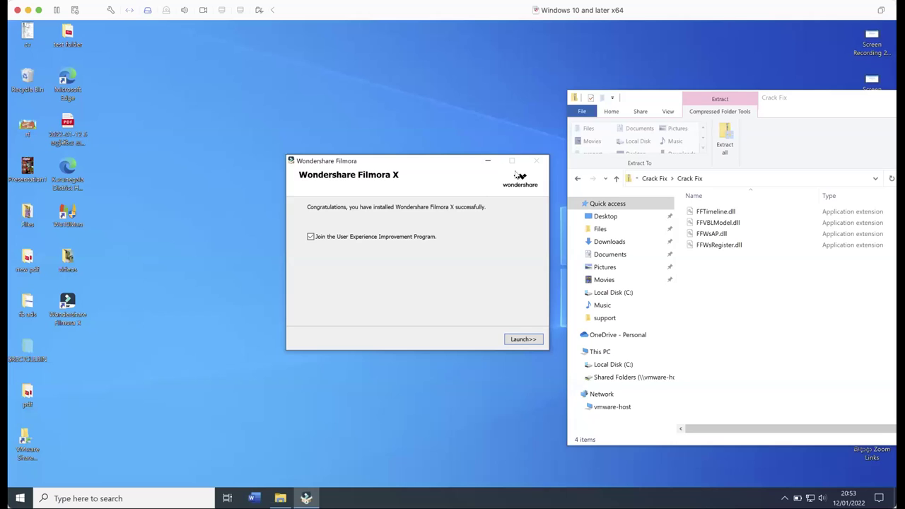
- Opt out of the User Experience Improvement Program on the finished Wondershare Filmora X installer
{"action": "left_click_drag", "start_coordinate": [409, 167], "coordinate": [405, 170]}
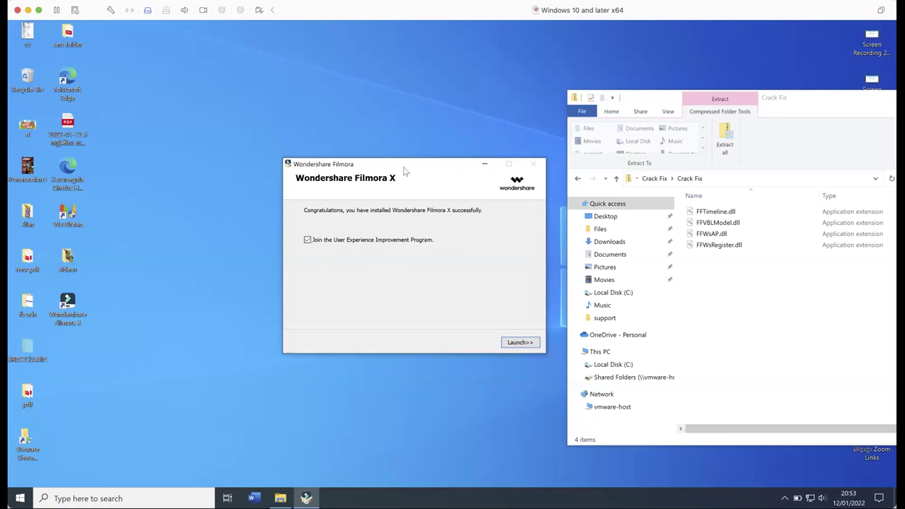
{"action": "left_click", "coordinate": [122, 318]}
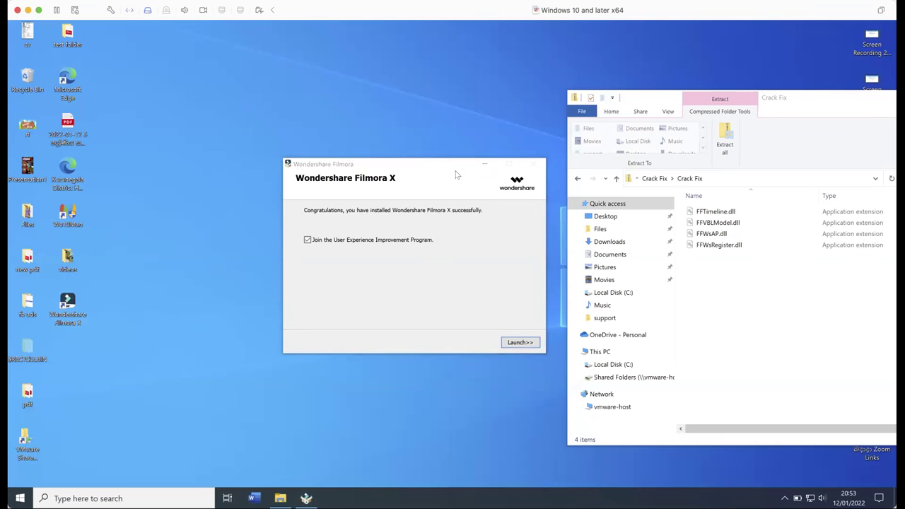
{"action": "left_click", "coordinate": [307, 240]}
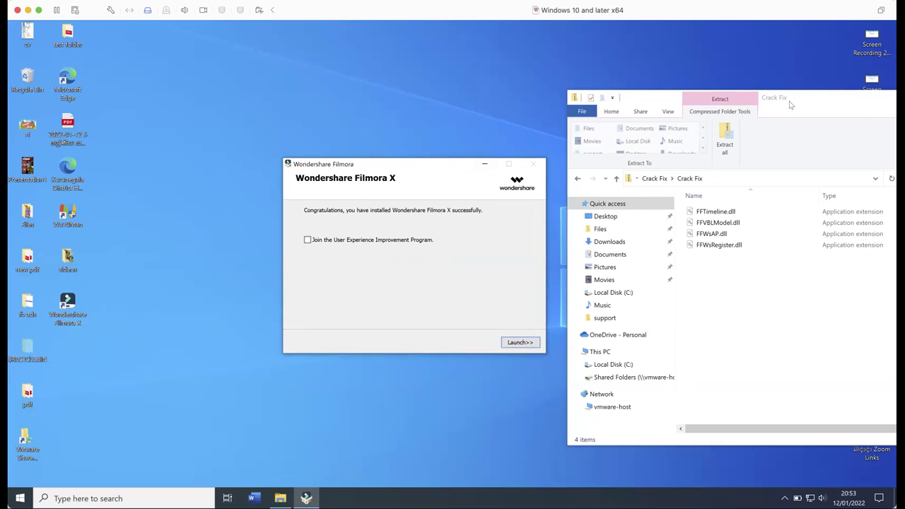
- Copy FFTimeline.dll, FFVBLModel.dll, FFWsAP.dll and FFWsRegister.dll from the Crack Fix archive
{"action": "mouse_move", "coordinate": [788, 104]}
{"action": "left_mouse_down"}
{"action": "mouse_move", "coordinate": [704, 105]}
{"action": "mouse_move", "coordinate": [772, 101]}
{"action": "left_mouse_up"}
{"action": "left_click_drag", "start_coordinate": [726, 268], "coordinate": [721, 211]}
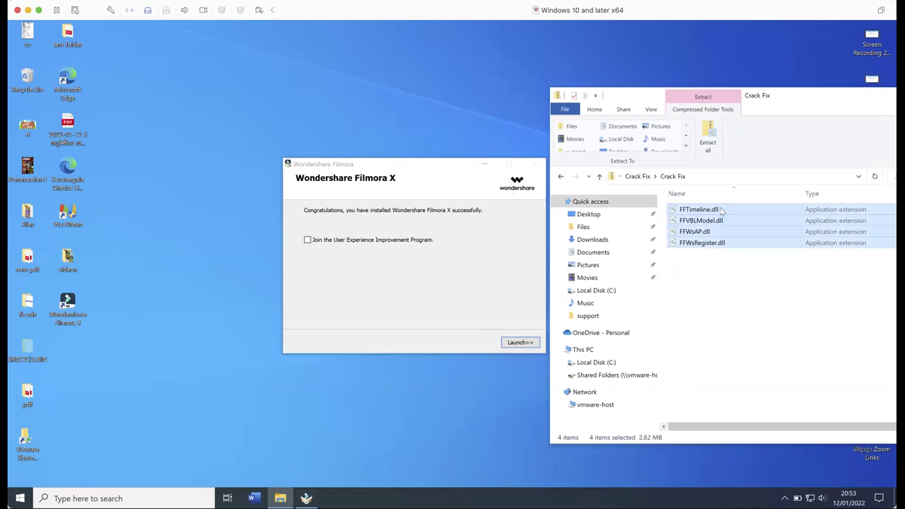
{"action": "right_click", "coordinate": [721, 211]}
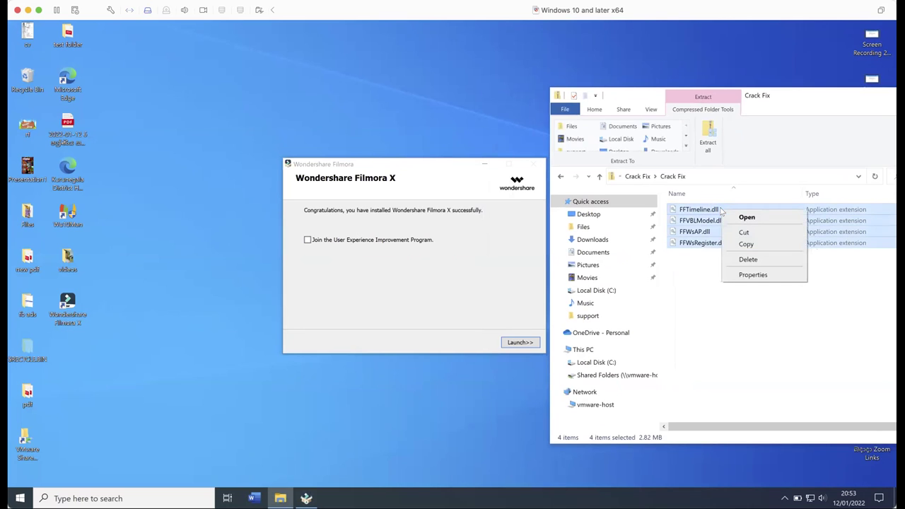
{"action": "left_click", "coordinate": [744, 244]}
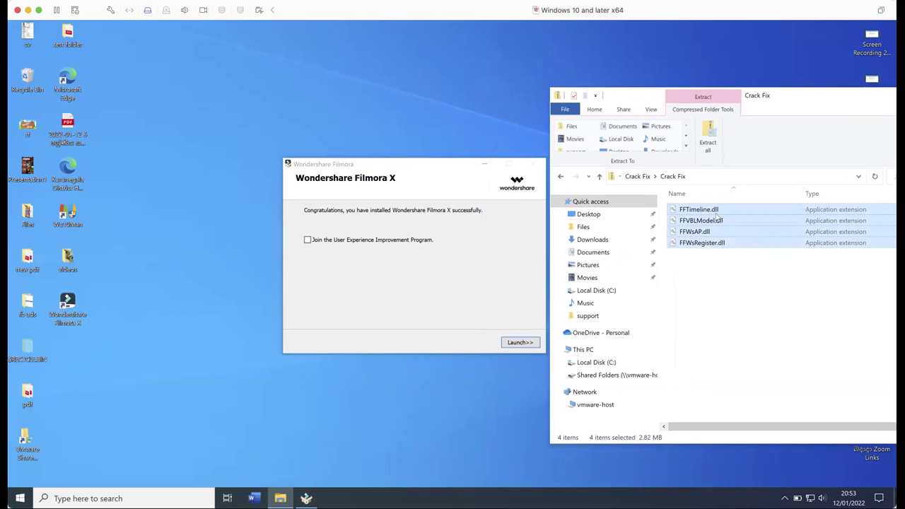
- Open the Wondershare Filmora installation folder under Program Files\Wondershare on Local Disk (C:) in a second File Explorer window
{"action": "left_click", "coordinate": [150, 168]}
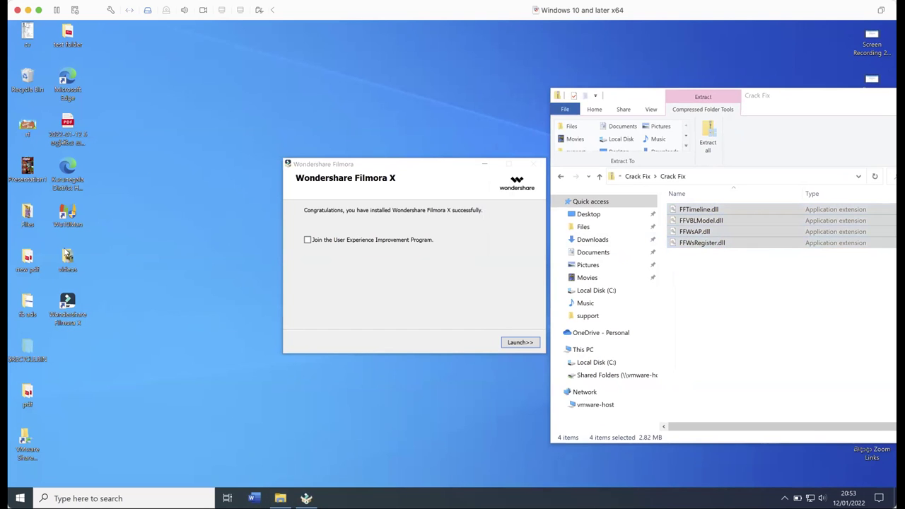
{"action": "double_click", "coordinate": [31, 257]}
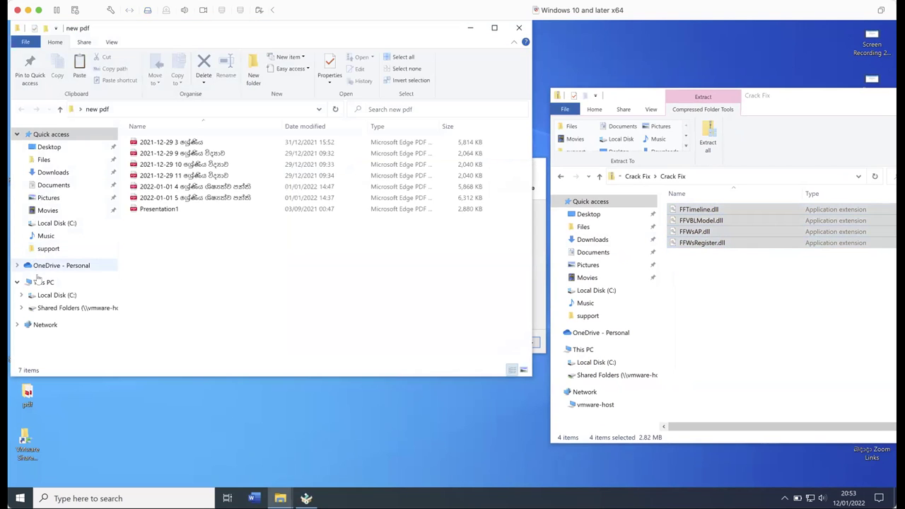
{"action": "left_click", "coordinate": [37, 282]}
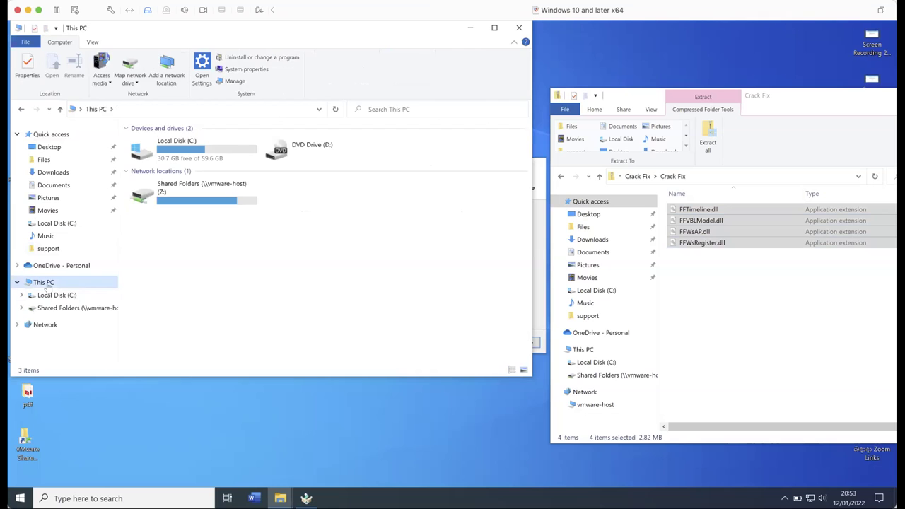
{"action": "left_click", "coordinate": [197, 144]}
{"action": "double_click", "coordinate": [197, 143]}
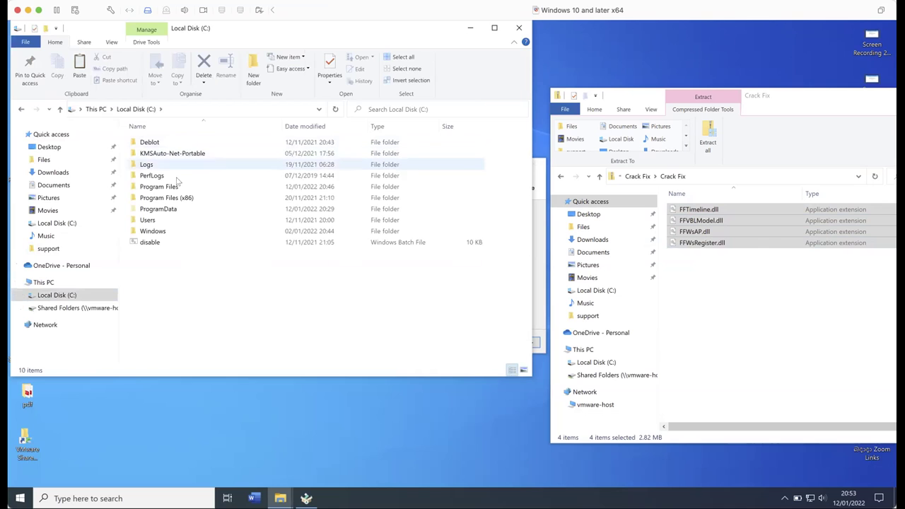
{"action": "double_click", "coordinate": [173, 187]}
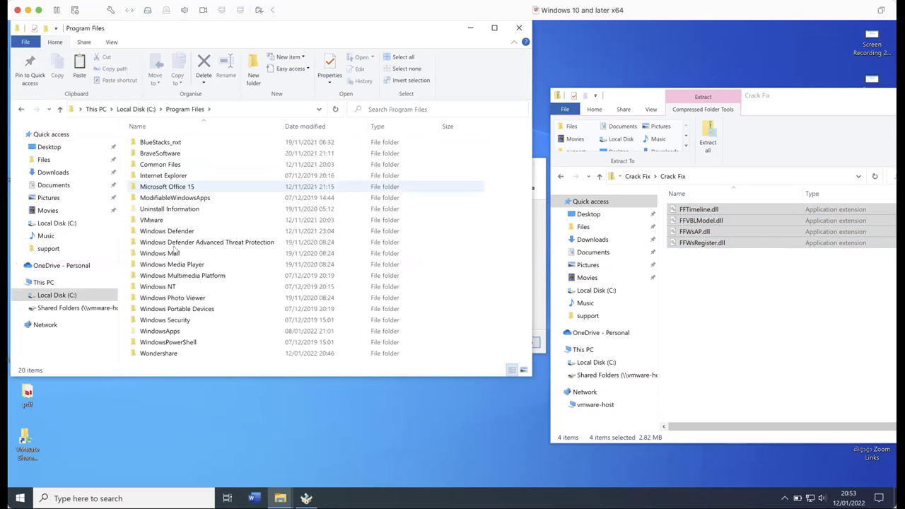
{"action": "double_click", "coordinate": [169, 353]}
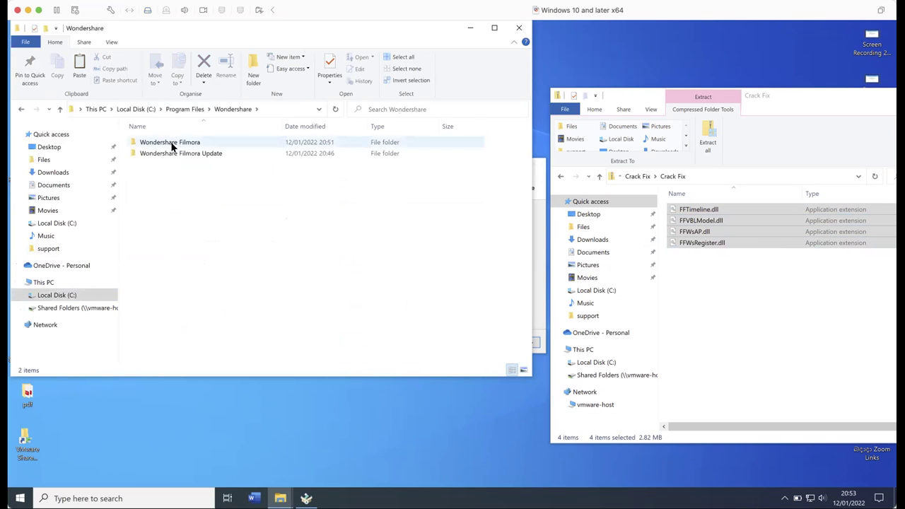
{"action": "double_click", "coordinate": [187, 145]}
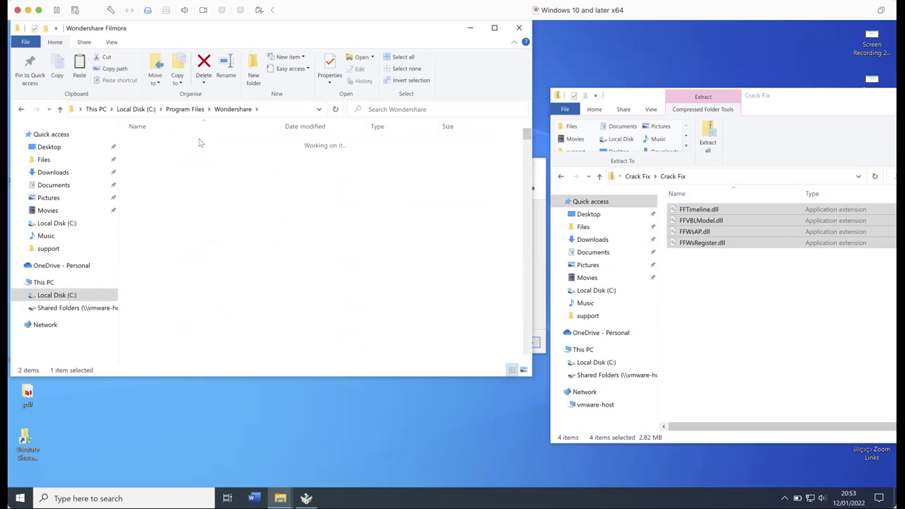
- Paste the copied DLLs into the Wondershare Filmora folder, replacing the existing files, and close that folder window
{"action": "right_click", "coordinate": [497, 169]}
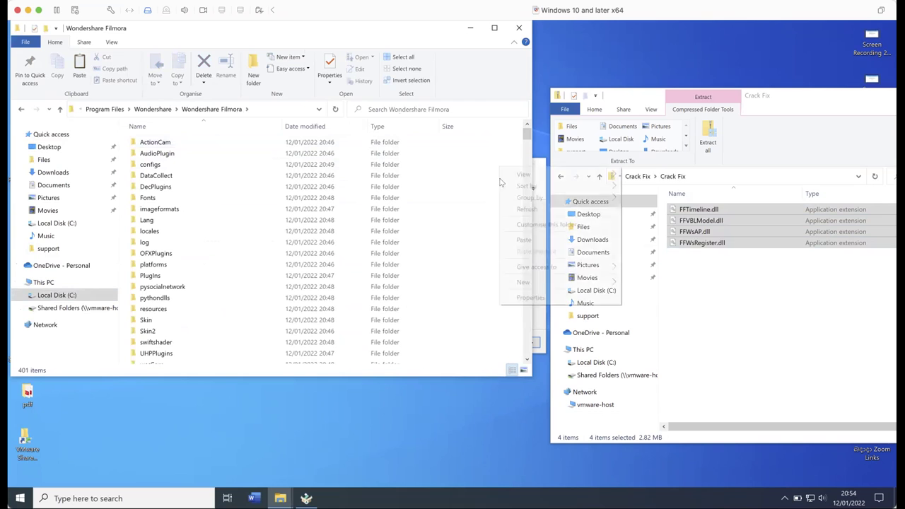
{"action": "left_click", "coordinate": [519, 237]}
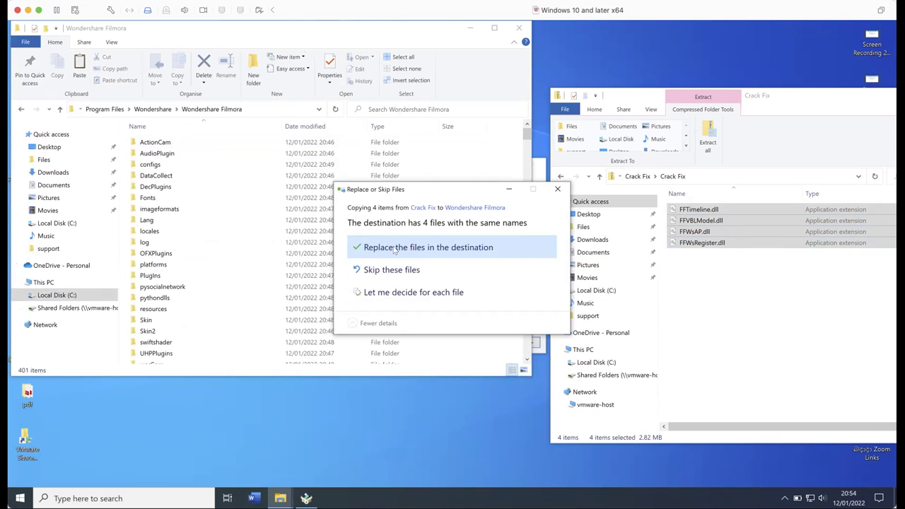
{"action": "left_click", "coordinate": [415, 249]}
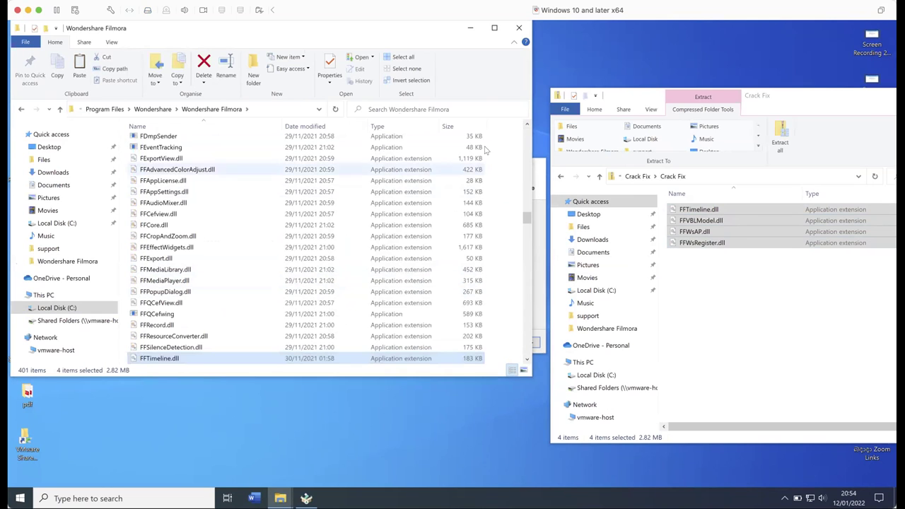
{"action": "left_click_drag", "start_coordinate": [172, 27], "coordinate": [182, 157]}
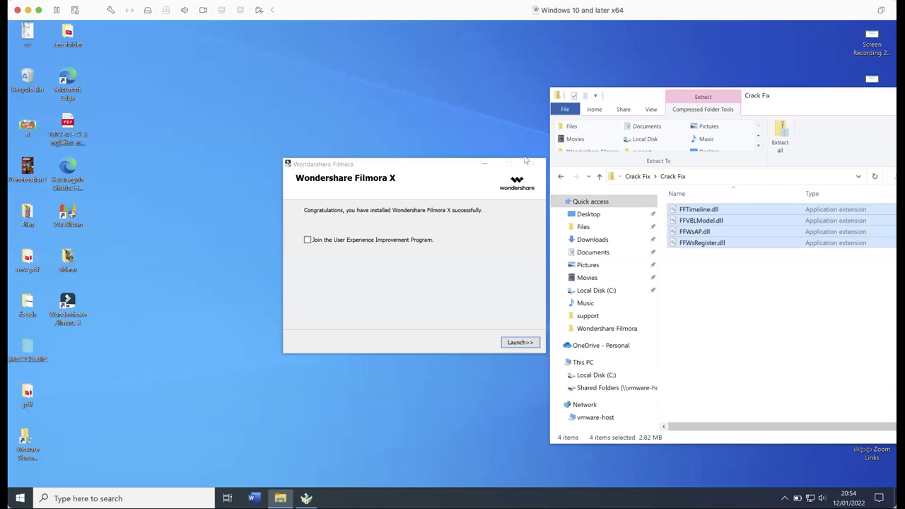
{"action": "left_click", "coordinate": [531, 154]}
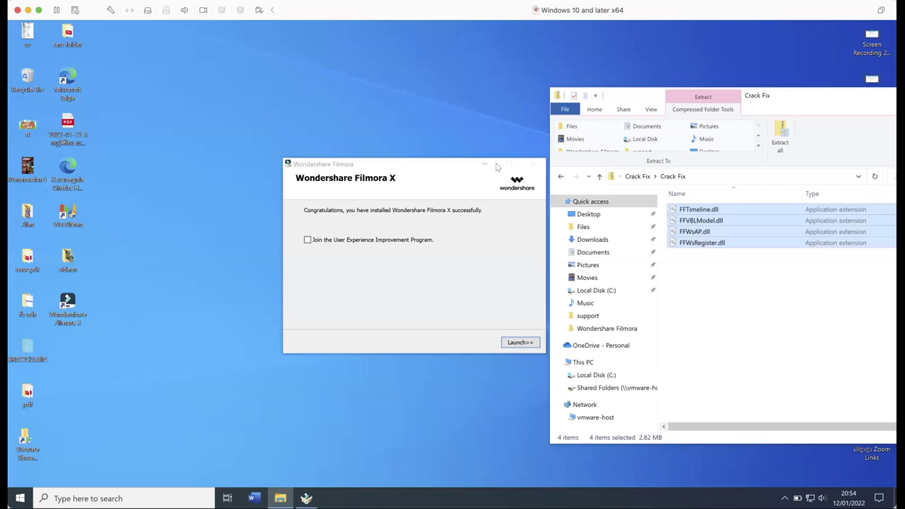
- Launch Wondershare Filmora X from the finished installer and close the Crack Fix archive window
{"action": "left_click", "coordinate": [437, 168]}
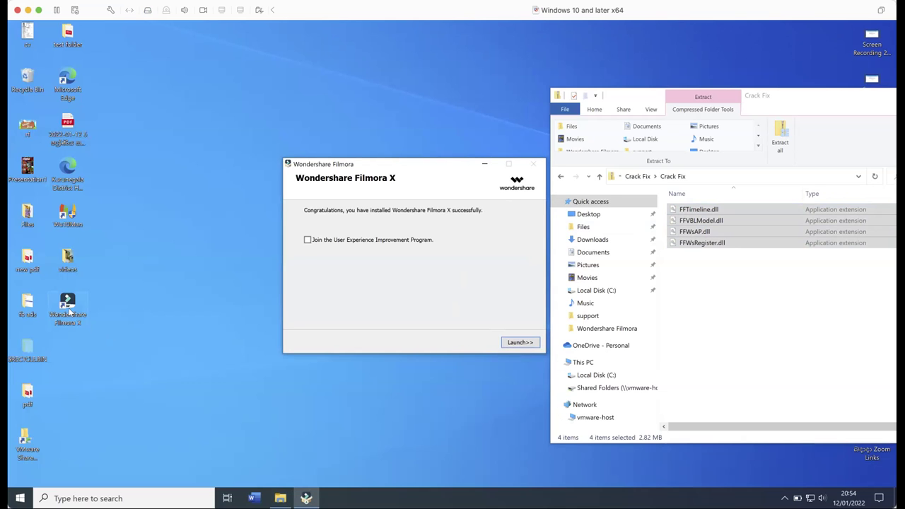
{"action": "left_click", "coordinate": [511, 345]}
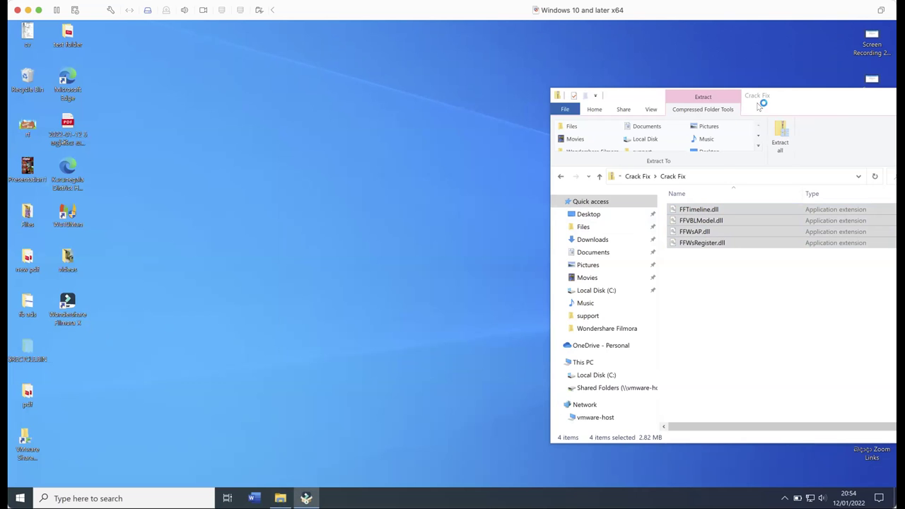
{"action": "left_click_drag", "start_coordinate": [771, 92], "coordinate": [358, 99]}
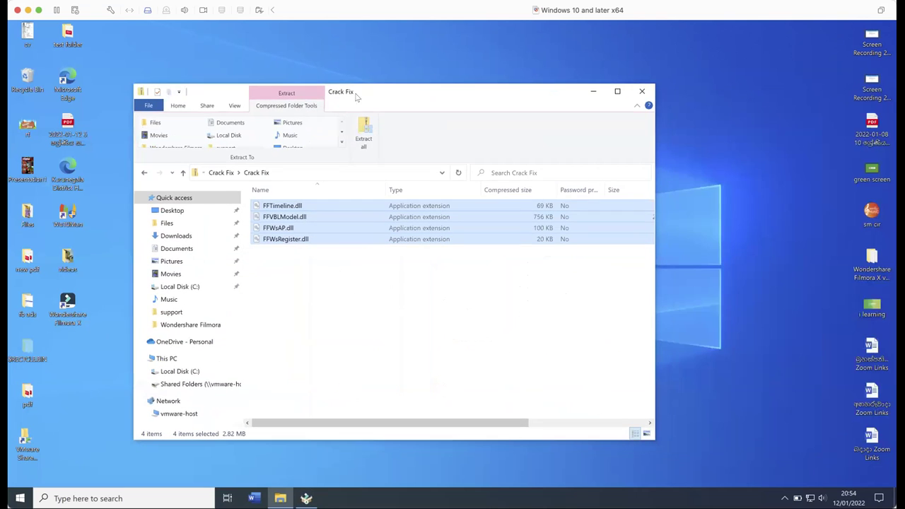
{"action": "left_click", "coordinate": [642, 93]}
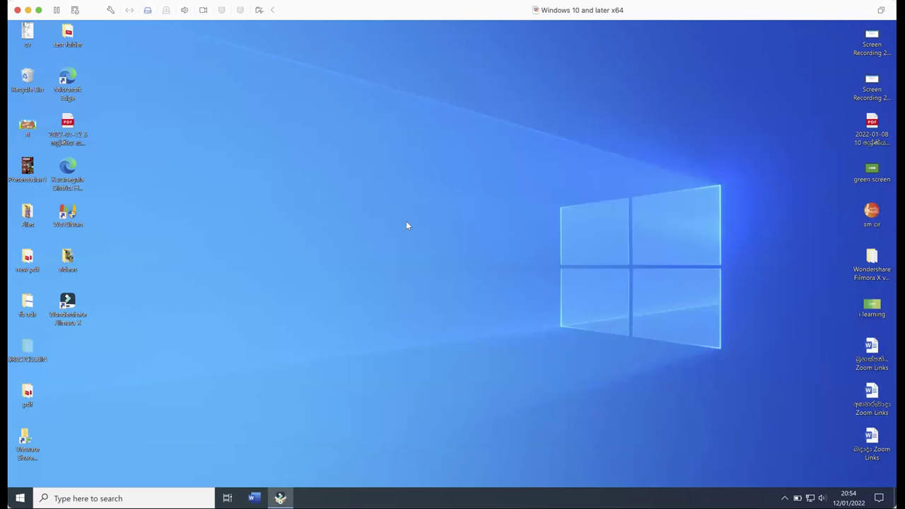
- Refresh the Windows desktop and start Wondershare Filmora X from its desktop shortcut
{"action": "right_click", "coordinate": [347, 173]}
{"action": "left_click", "coordinate": [358, 205]}
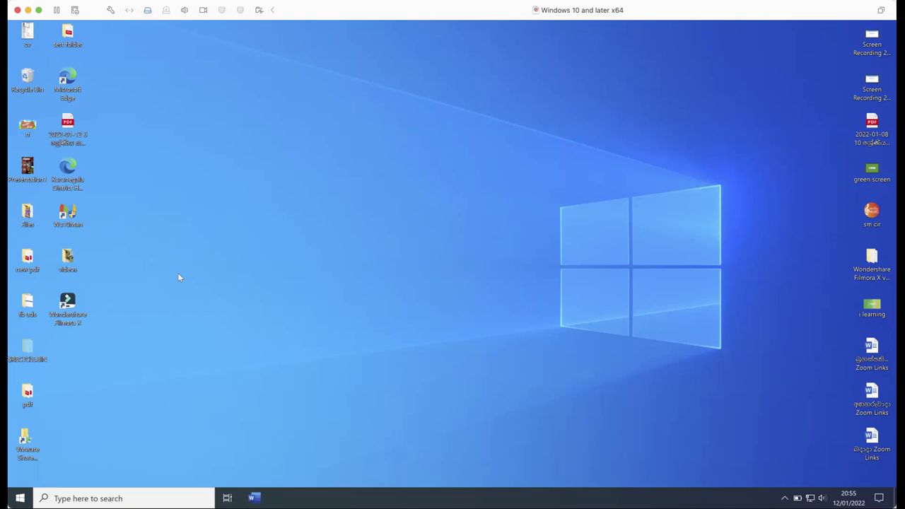
{"action": "double_click", "coordinate": [72, 304]}
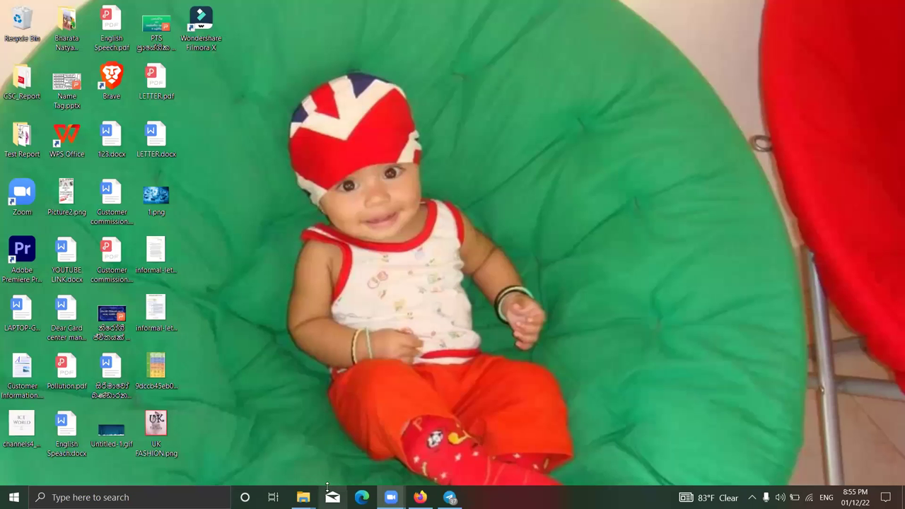
- Bring up the Wondershare Filmora X v10.7.8.12 (x64) Fix CracksHash folder and examine its size and contents in the folder properties
{"action": "mouse_move", "coordinate": [303, 497]}
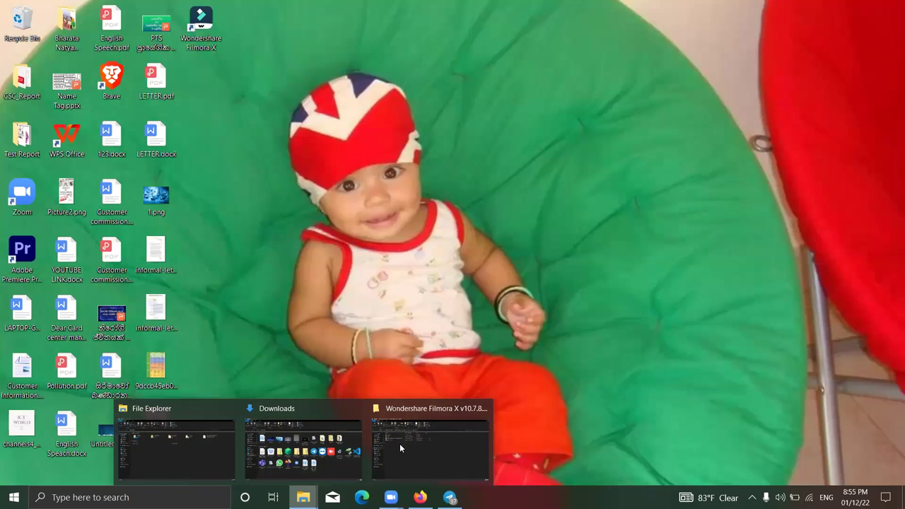
{"action": "left_click", "coordinate": [412, 437]}
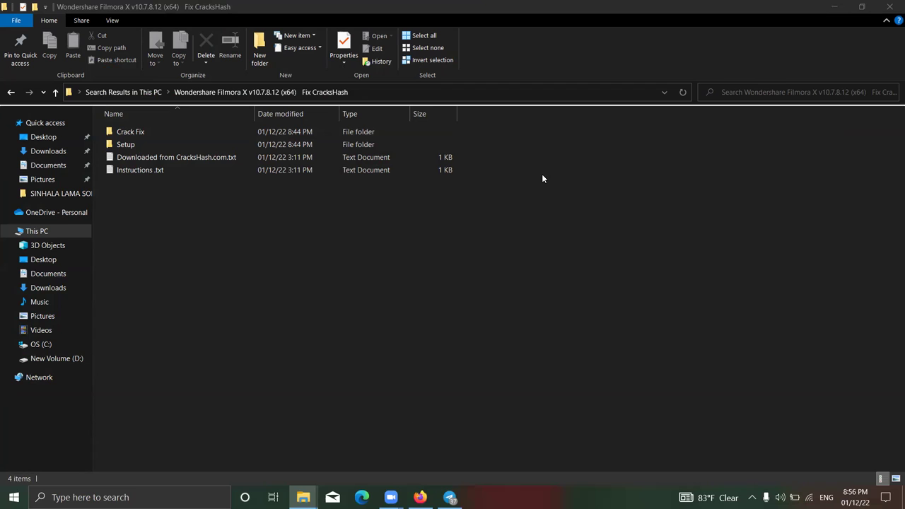
{"action": "right_click", "coordinate": [380, 227]}
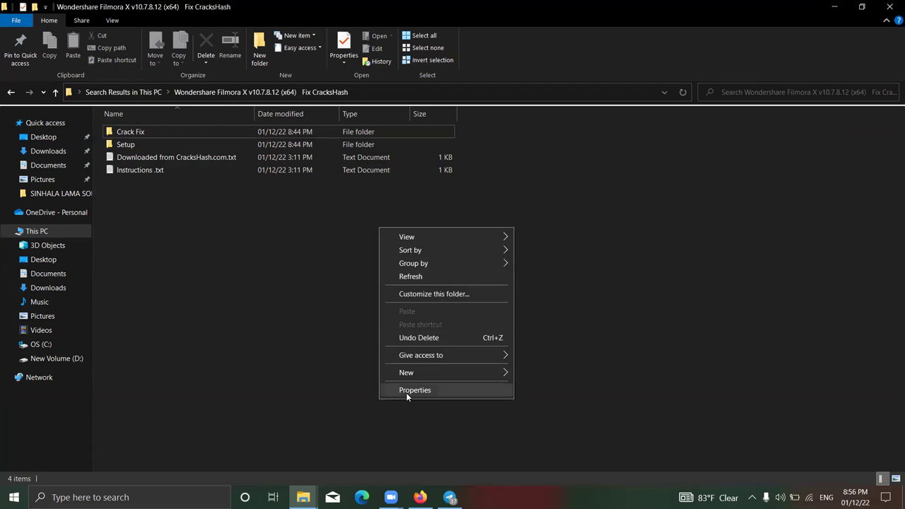
{"action": "left_click", "coordinate": [406, 392]}
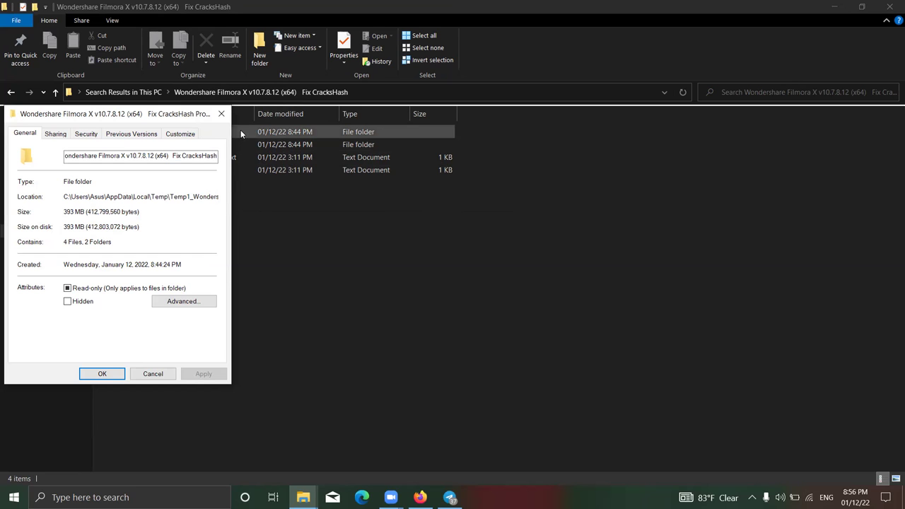
{"action": "left_click", "coordinate": [222, 113]}
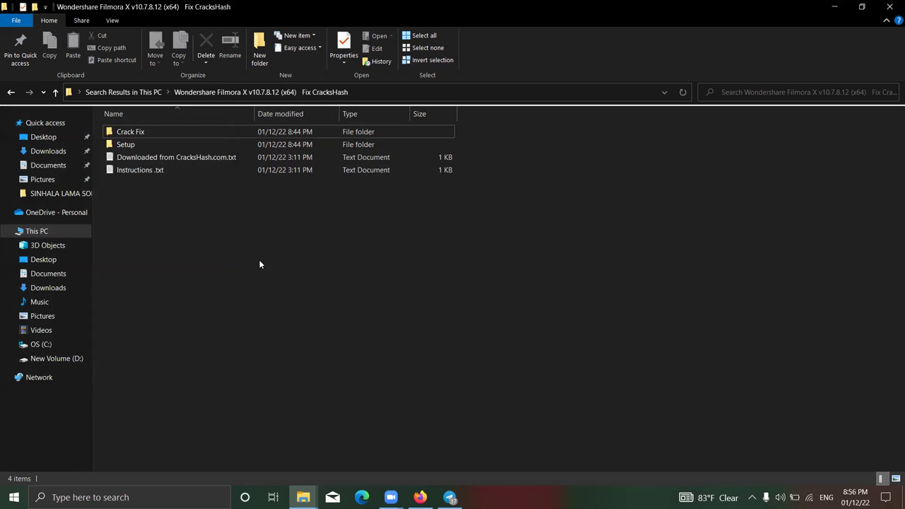
{"action": "right_click", "coordinate": [260, 264]}
{"action": "left_click", "coordinate": [283, 306]}
{"action": "left_click_drag", "start_coordinate": [342, 199], "coordinate": [349, 132]}
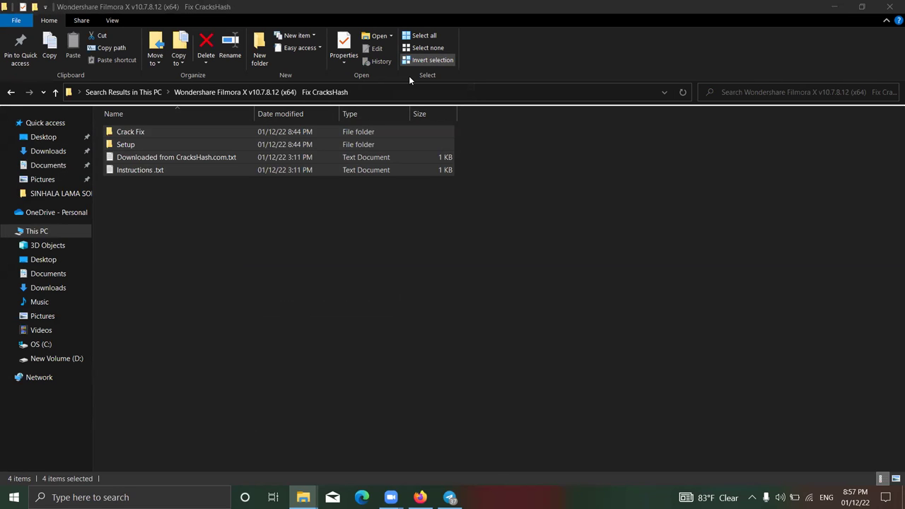
{"action": "left_click", "coordinate": [499, 189]}
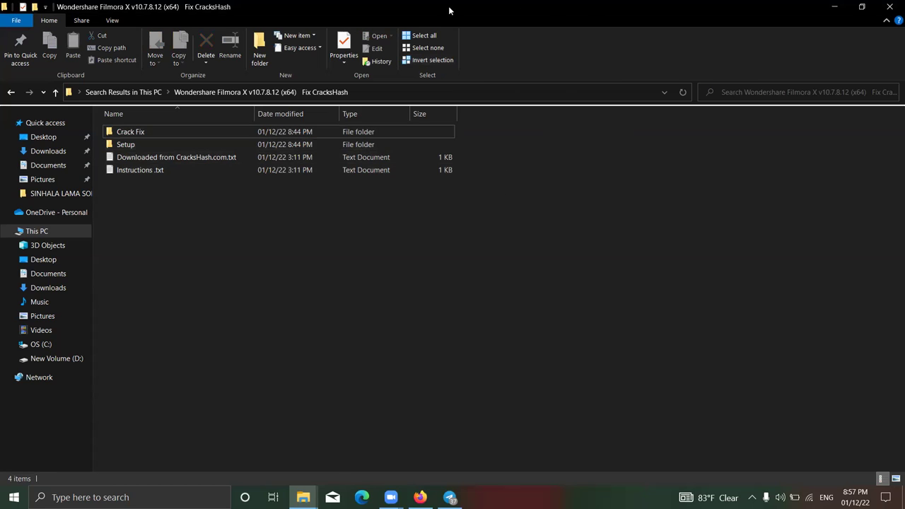
{"action": "double_click", "coordinate": [376, 132]}
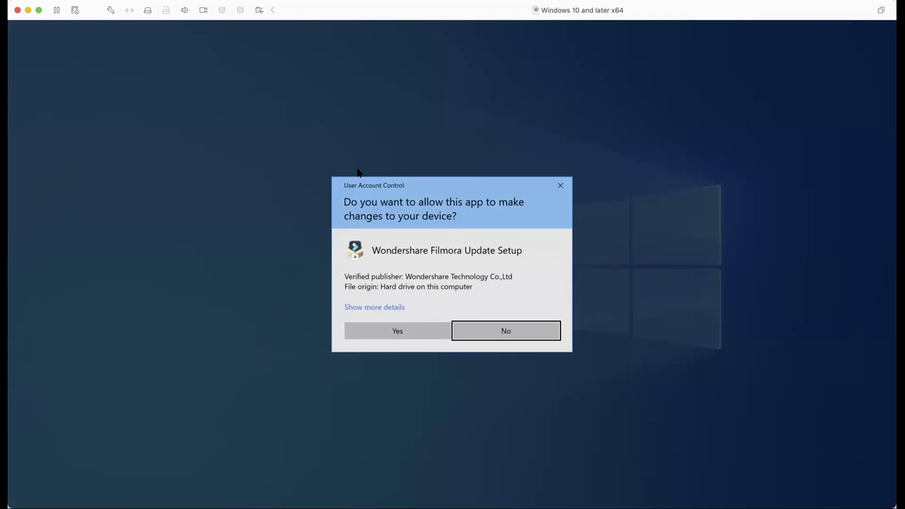
- Allow Wondershare Filmora Update Setup to make changes to the device and create a new 16:9 (Widescreen) project in Filmora
{"action": "left_click", "coordinate": [407, 333]}
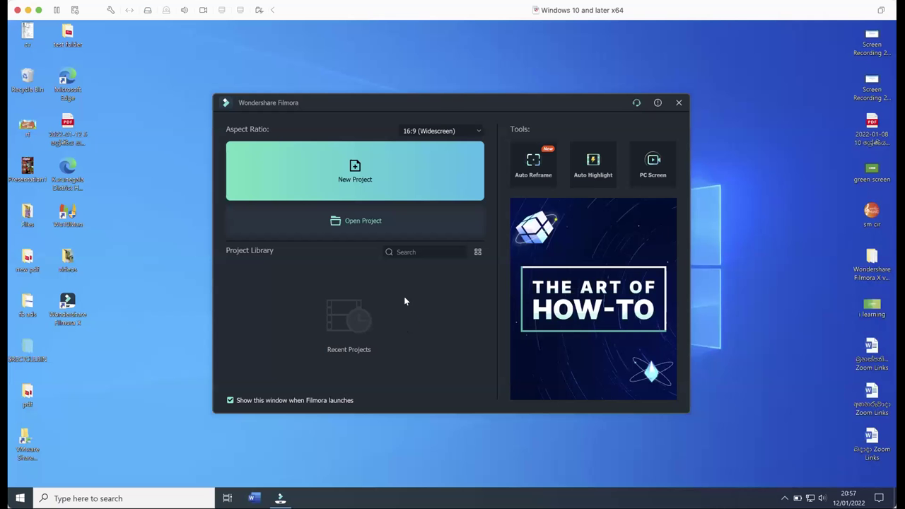
{"action": "left_click_drag", "start_coordinate": [429, 105], "coordinate": [393, 98]}
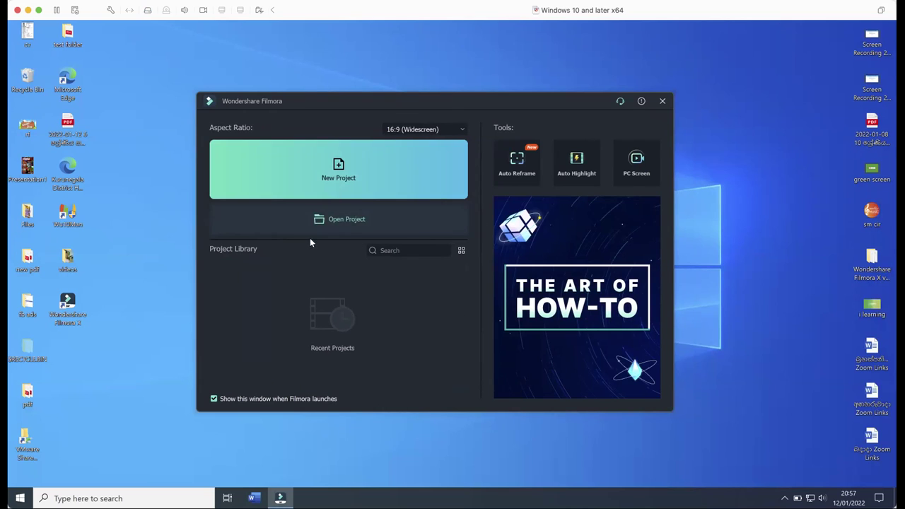
{"action": "left_click", "coordinate": [338, 167]}
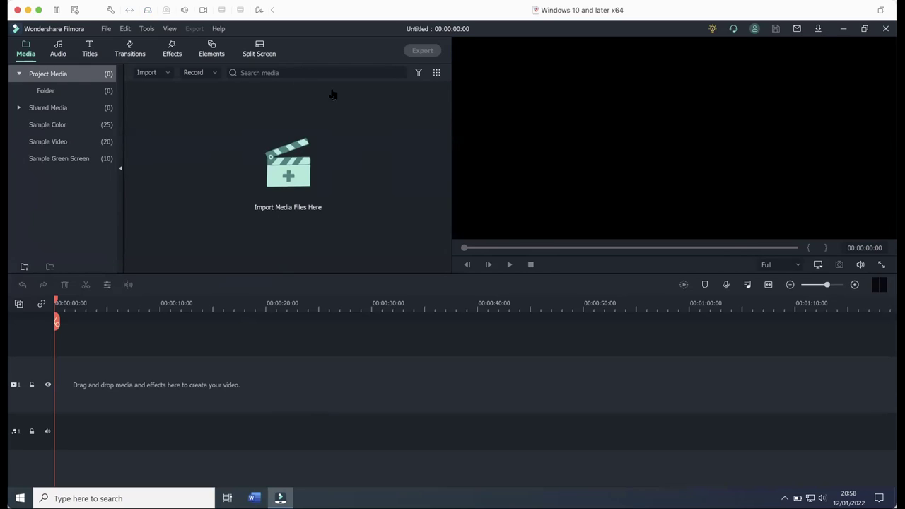
- Check Filmora's version information in the About window and close it
{"action": "left_click", "coordinate": [218, 29]}
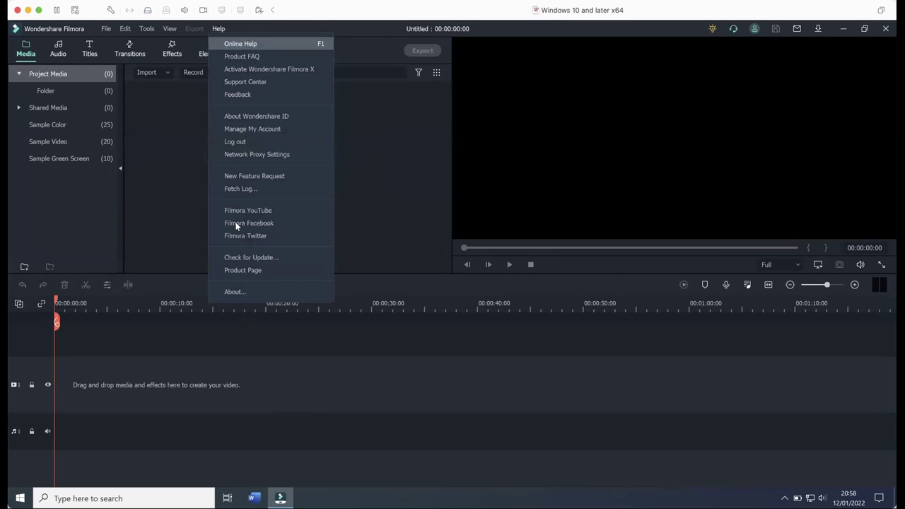
{"action": "left_click", "coordinate": [233, 291]}
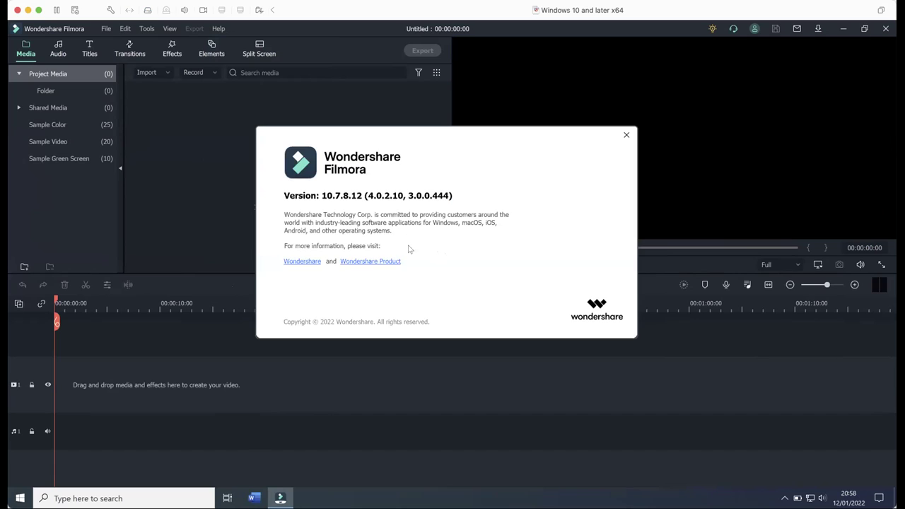
{"action": "left_click", "coordinate": [626, 135]}
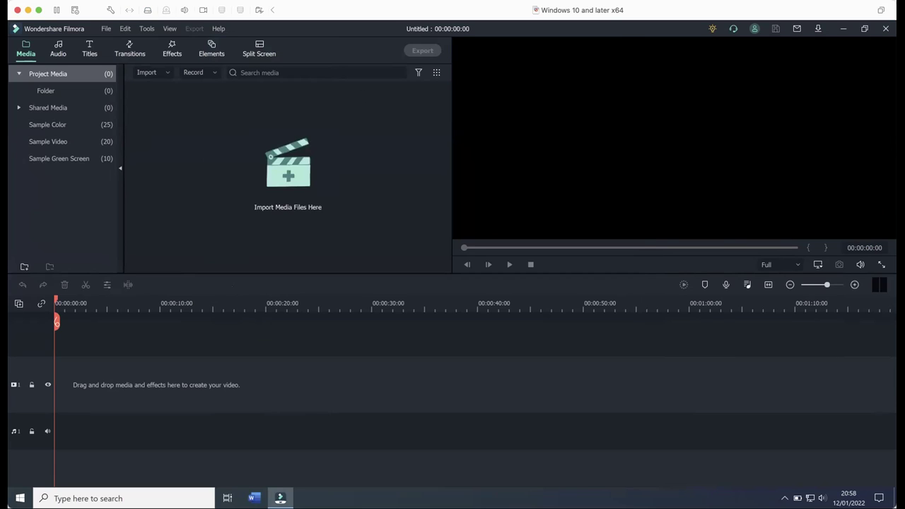
- Try to view the About Wondershare ID information from Filmora's help options
{"action": "left_click", "coordinate": [219, 28]}
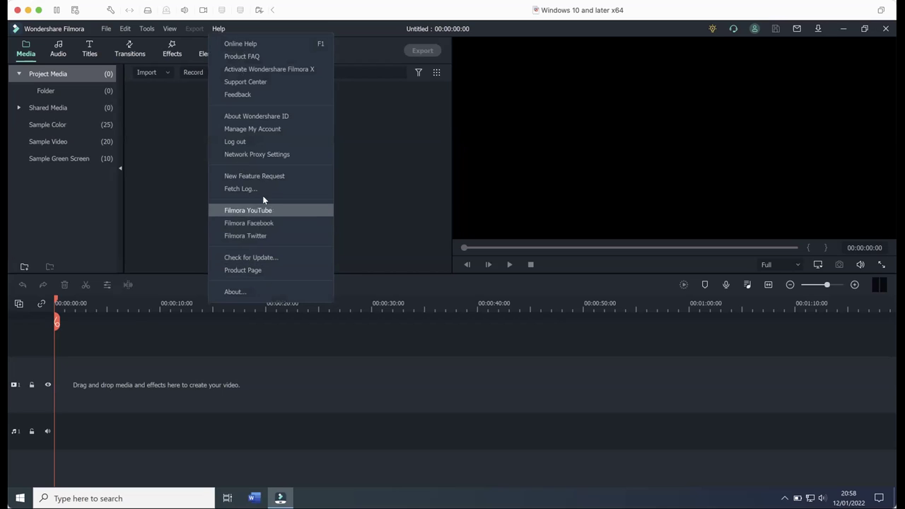
{"action": "left_click", "coordinate": [256, 115]}
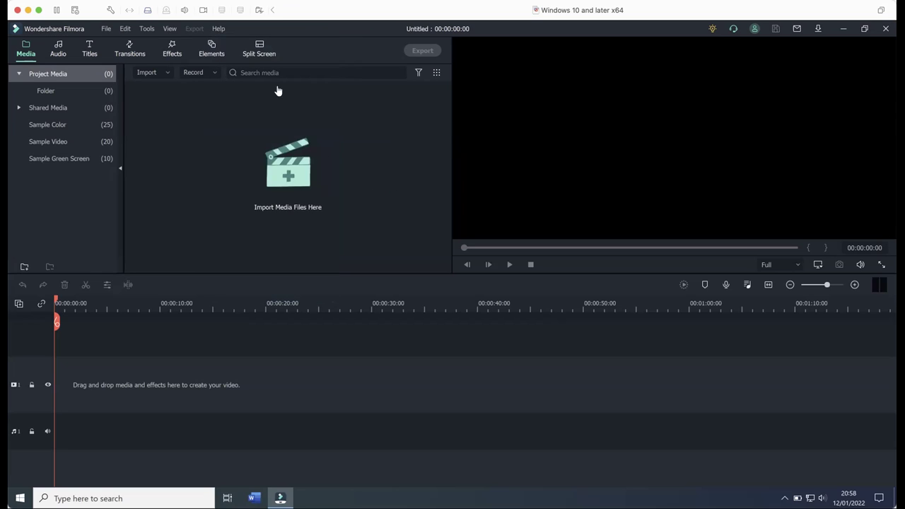
{"action": "left_click", "coordinate": [221, 29]}
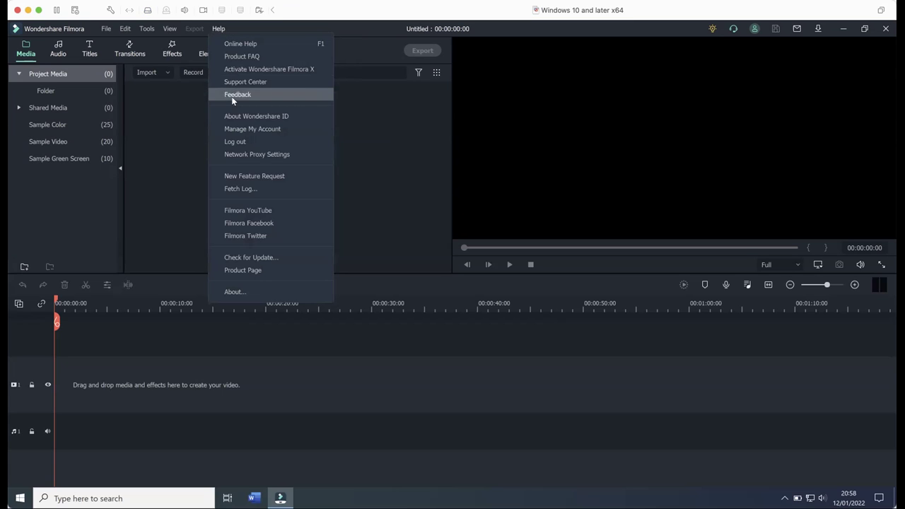
{"action": "left_click", "coordinate": [233, 118]}
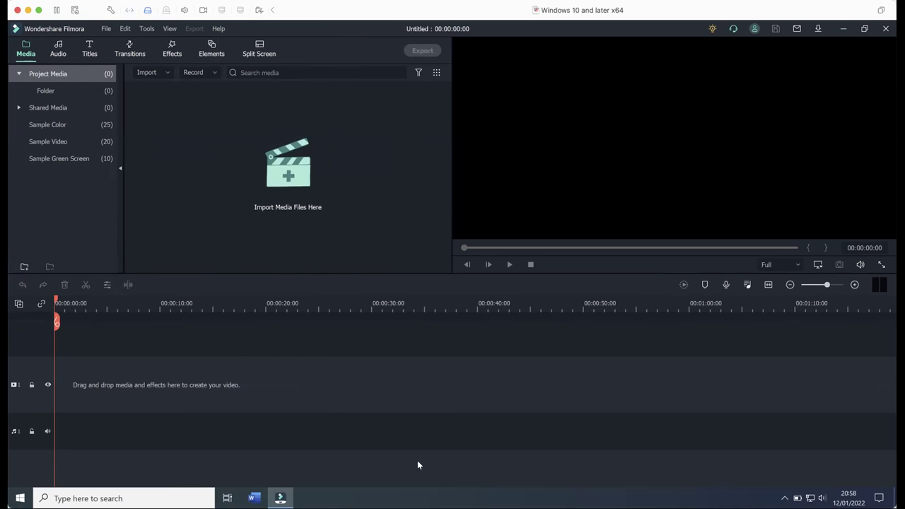
- Minimize Filmora and copy FFTimeline.dll, FFVBLModel.dll, FFWsAP.dll and FFWsRegister.dll from the Crack Fix archive in the download folder
{"action": "left_click", "coordinate": [841, 30]}
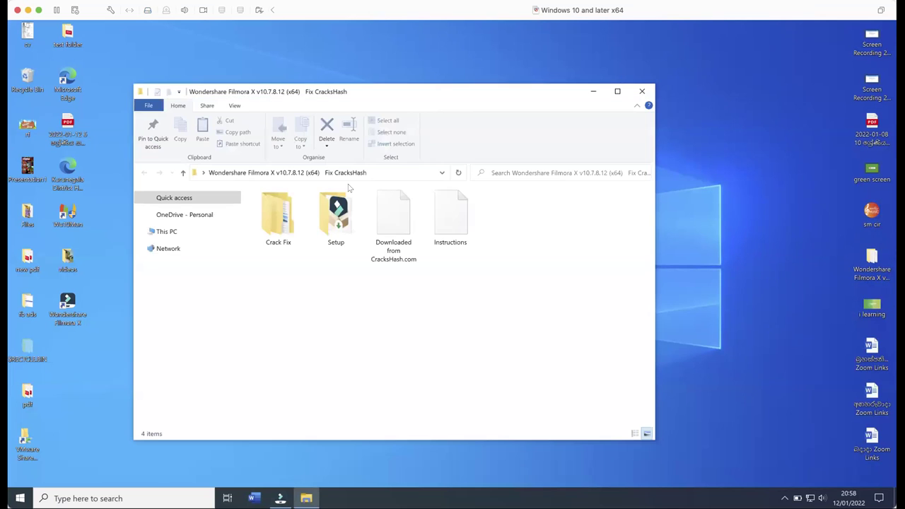
{"action": "left_click", "coordinate": [285, 225]}
{"action": "double_click", "coordinate": [285, 225]}
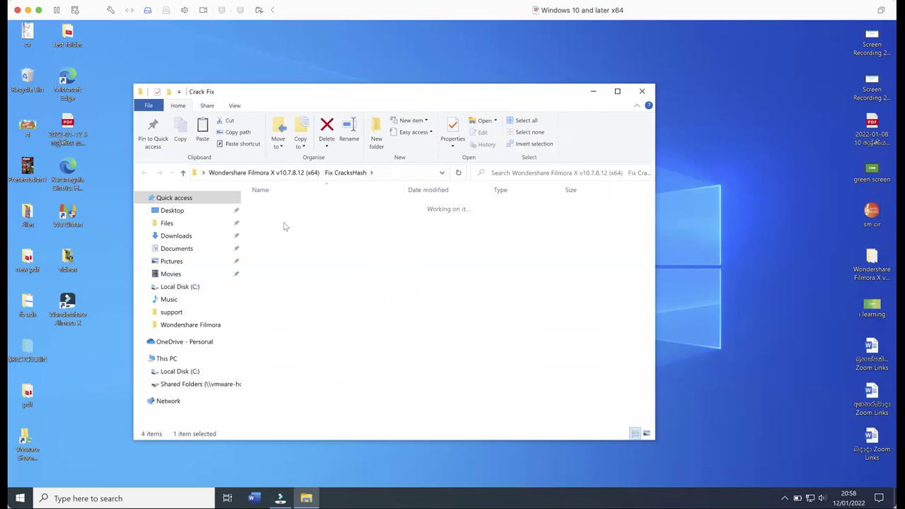
{"action": "left_click", "coordinate": [273, 218]}
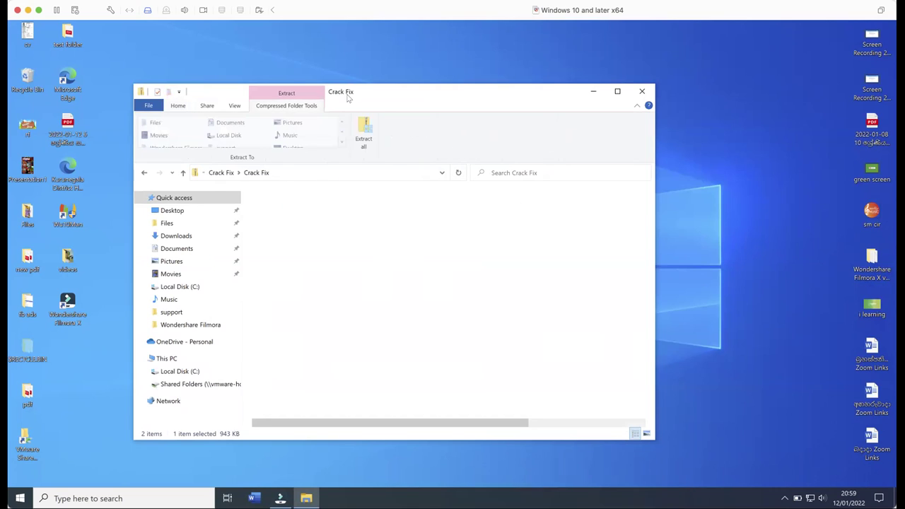
{"action": "left_click_drag", "start_coordinate": [304, 259], "coordinate": [298, 196]}
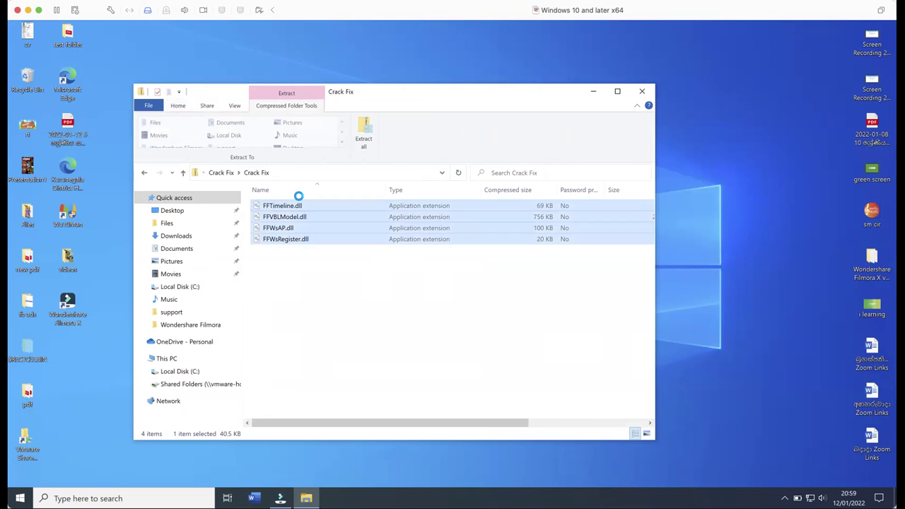
{"action": "right_click", "coordinate": [309, 207]}
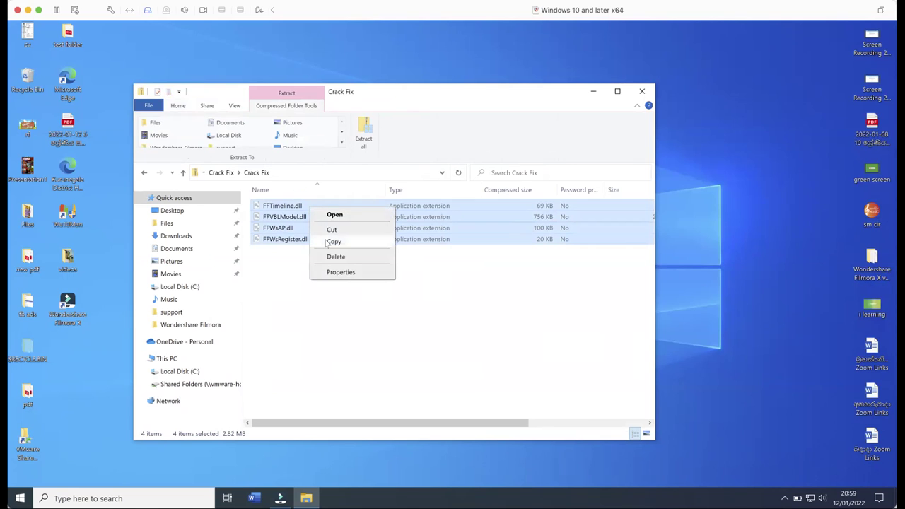
{"action": "left_click", "coordinate": [327, 242]}
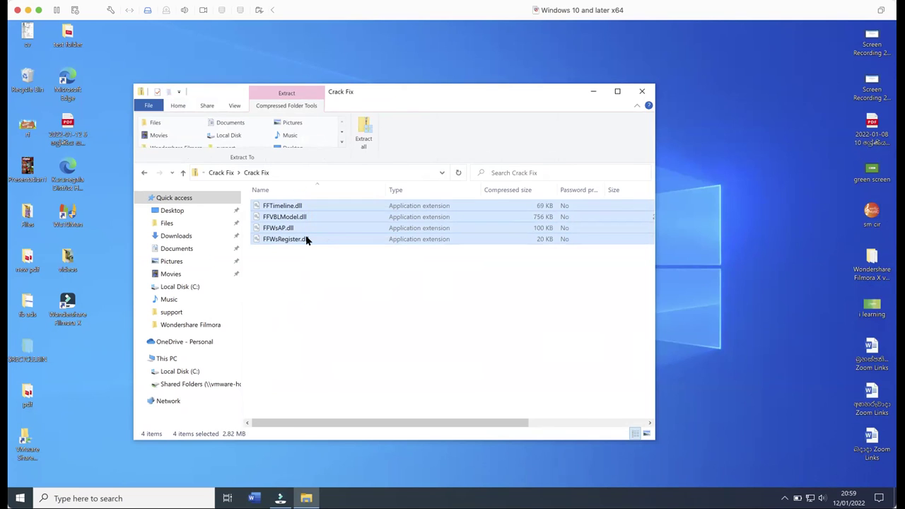
- Move the Crack Fix window aside and open the Wondershare Filmora folder under Program Files on Local Disk (C:)
{"action": "left_click_drag", "start_coordinate": [349, 102], "coordinate": [652, 111]}
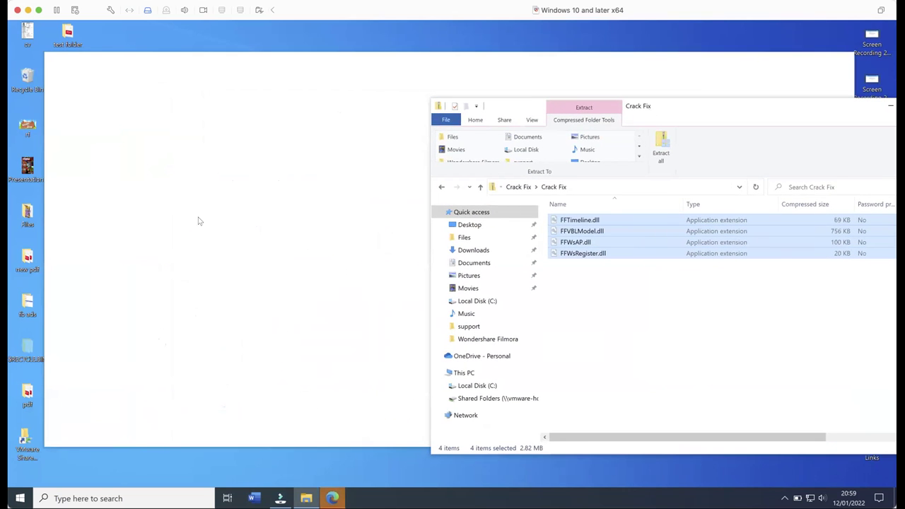
{"action": "left_click", "coordinate": [27, 256]}
{"action": "double_click", "coordinate": [27, 256]}
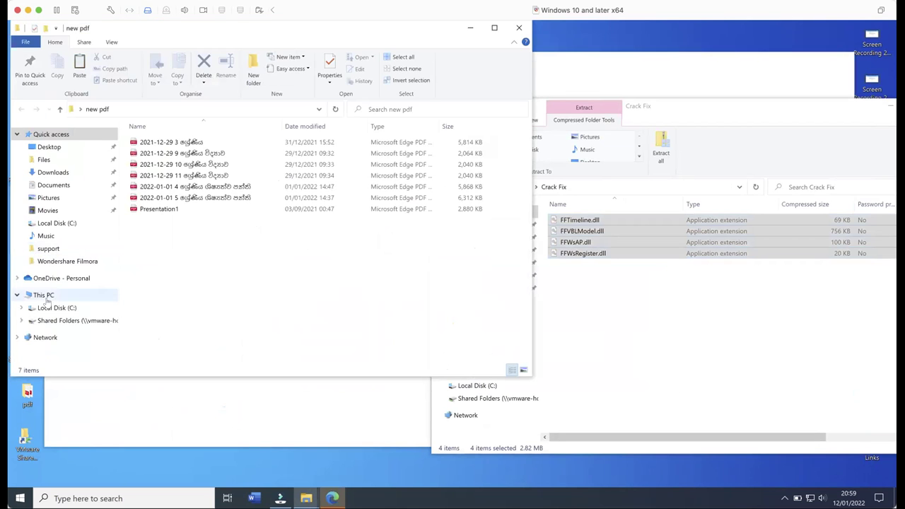
{"action": "left_click", "coordinate": [51, 296]}
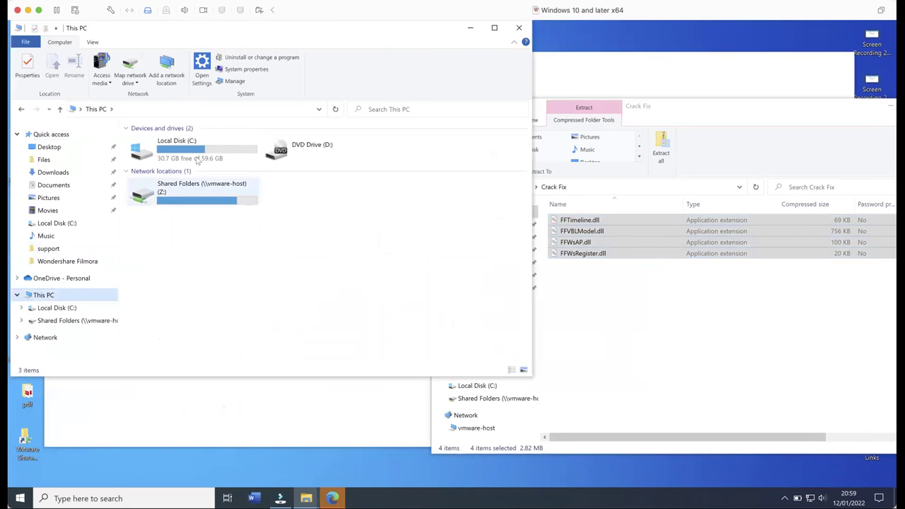
{"action": "double_click", "coordinate": [198, 154]}
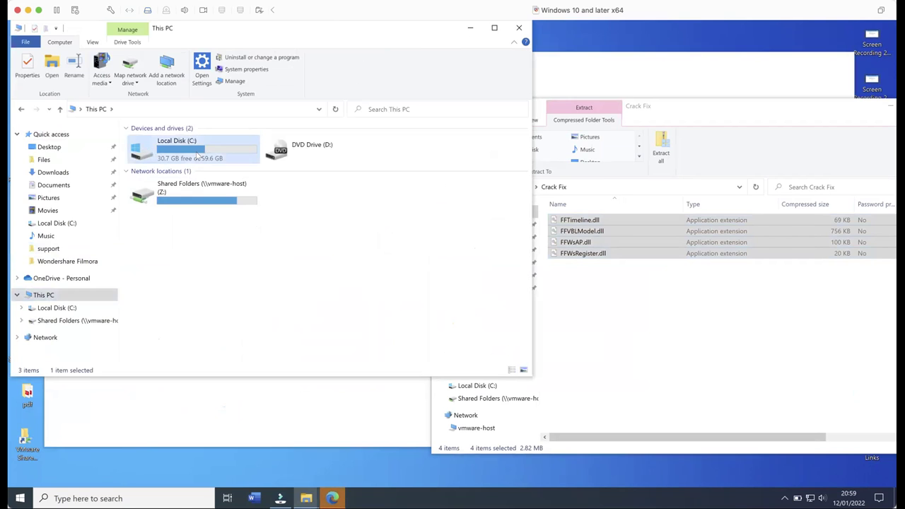
{"action": "left_click", "coordinate": [178, 187]}
{"action": "double_click", "coordinate": [179, 188]}
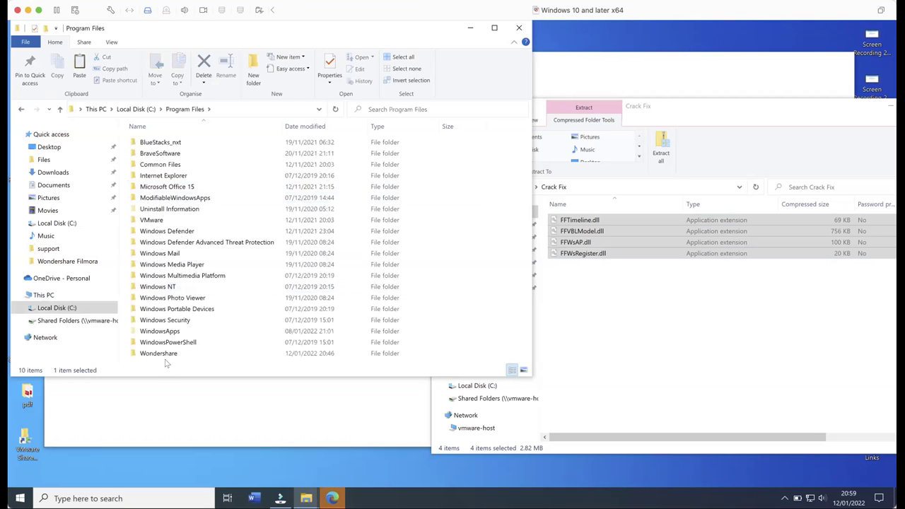
{"action": "left_click", "coordinate": [170, 355]}
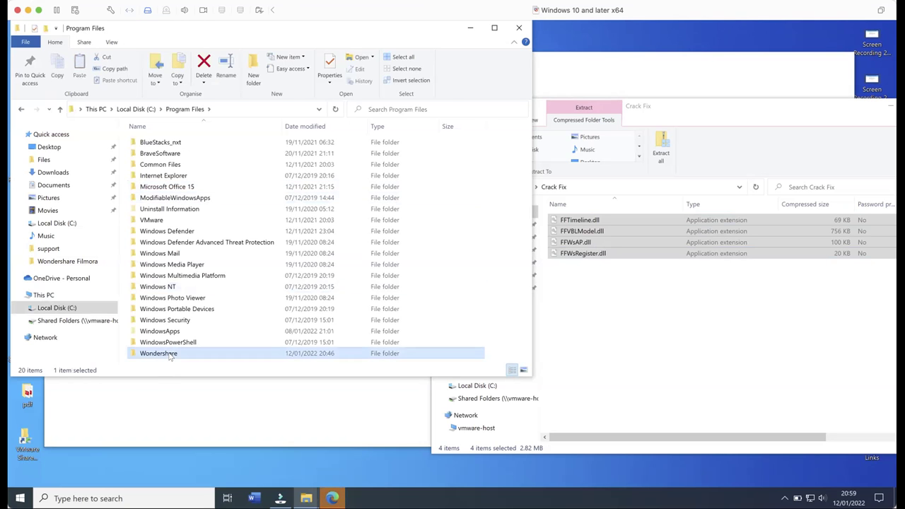
{"action": "double_click", "coordinate": [161, 352]}
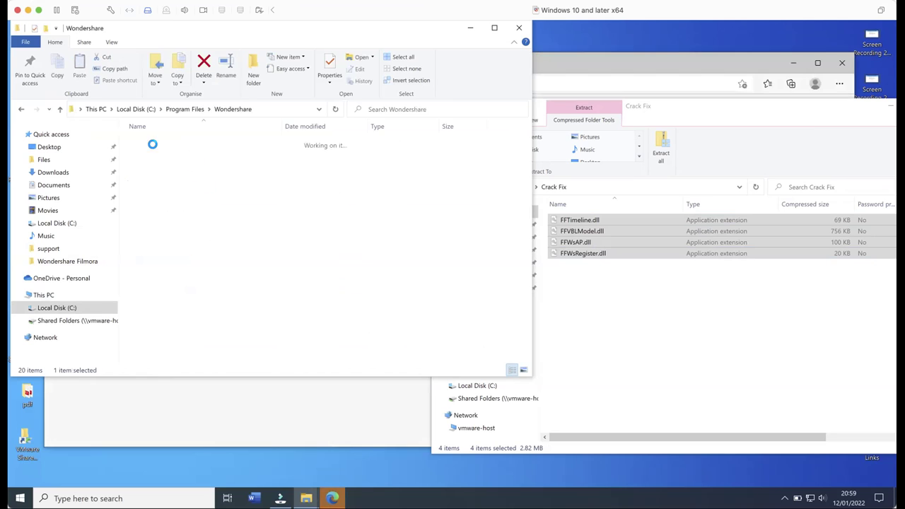
{"action": "double_click", "coordinate": [173, 142]}
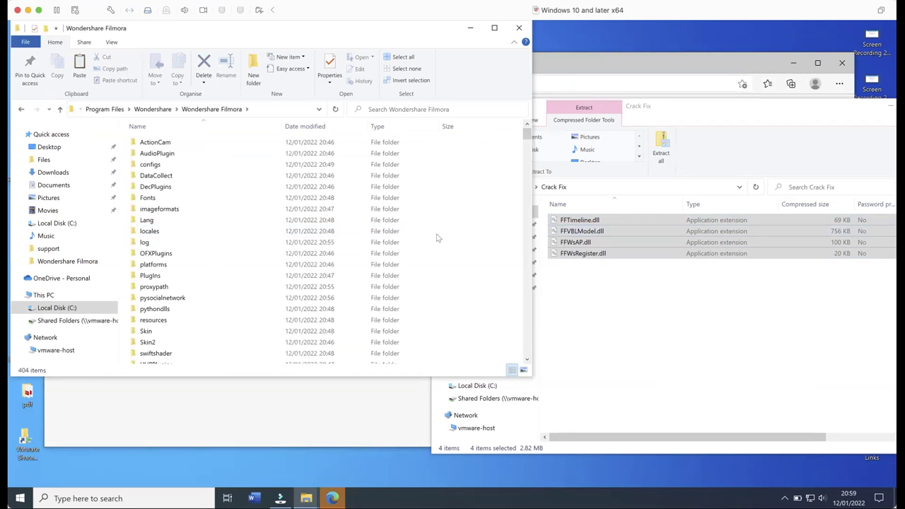
- View the paste option in the Wondershare Filmora folder without using it, and close the Crack Fix, browser and folder windows
{"action": "right_click", "coordinate": [499, 219]}
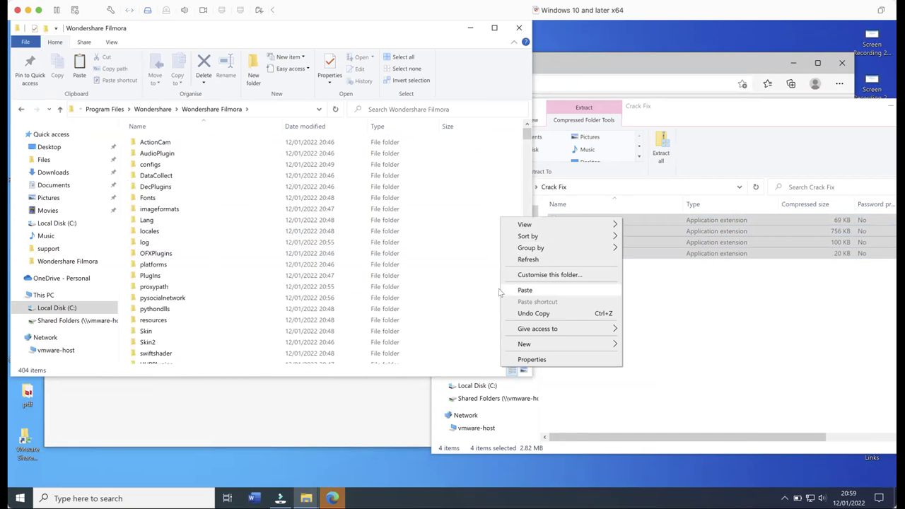
{"action": "left_click", "coordinate": [479, 157]}
{"action": "left_click_drag", "start_coordinate": [707, 103], "coordinate": [558, 111]}
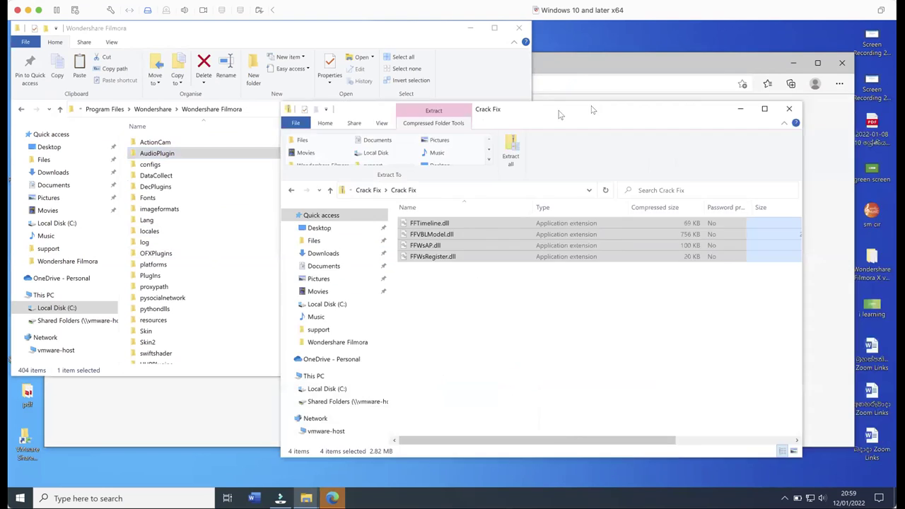
{"action": "left_click", "coordinate": [788, 109]}
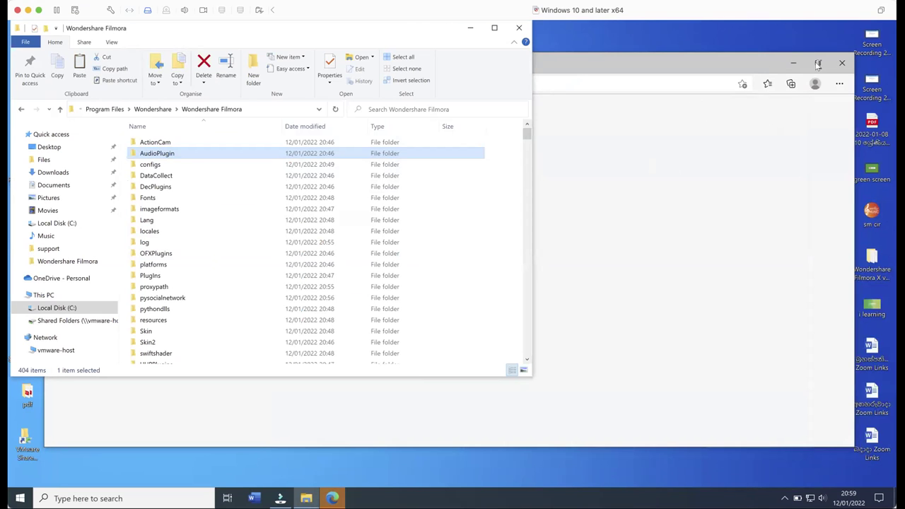
{"action": "left_click", "coordinate": [842, 63]}
{"action": "left_click_drag", "start_coordinate": [195, 29], "coordinate": [297, 152]}
{"action": "left_click", "coordinate": [622, 148]}
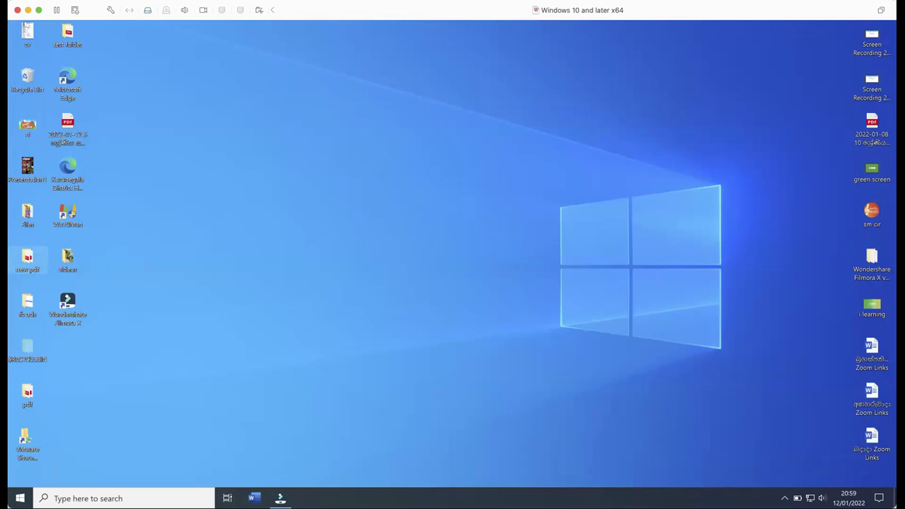
- Switch back to Filmora and browse the Audio section, the What's New and Basic title categories, and the Transitions library
{"action": "left_click", "coordinate": [281, 498]}
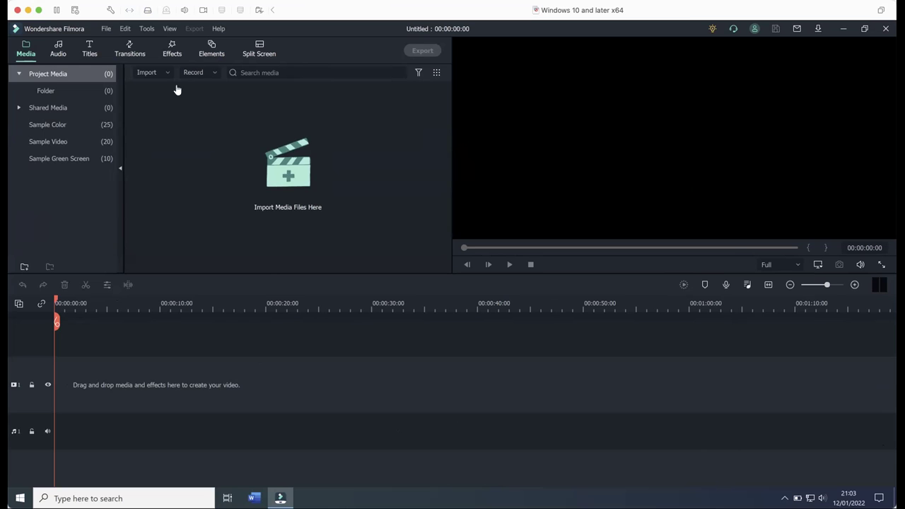
{"action": "left_click", "coordinate": [60, 51]}
{"action": "left_click", "coordinate": [90, 53]}
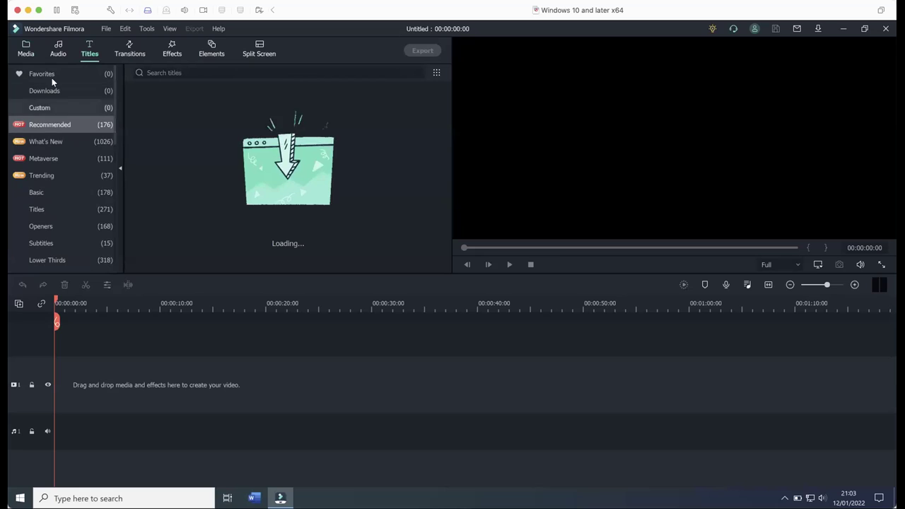
{"action": "left_click", "coordinate": [55, 140]}
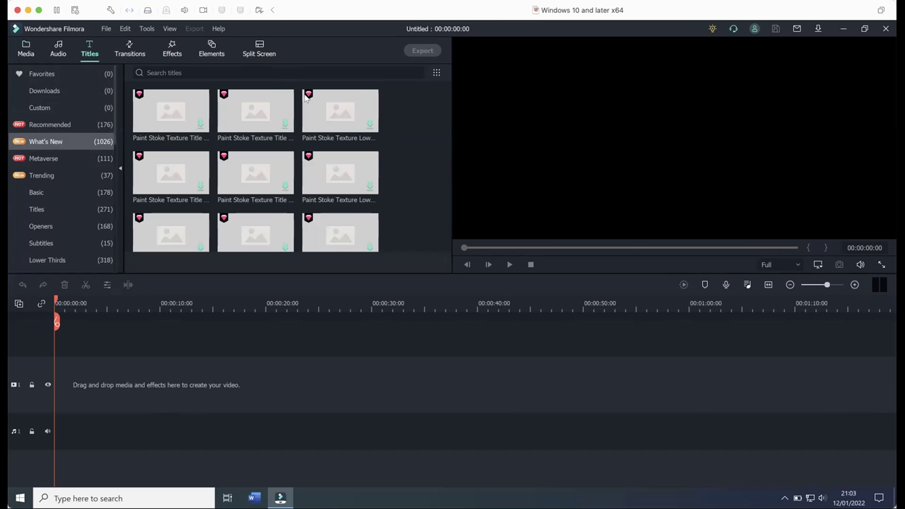
{"action": "left_click", "coordinate": [35, 193]}
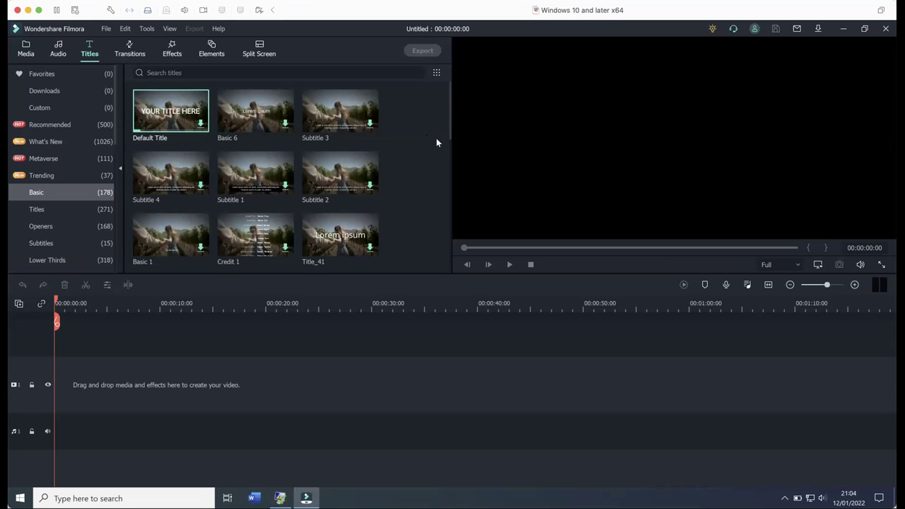
{"action": "scroll", "coordinate": [448, 124], "scroll_direction": "down", "scroll_amount": 1}
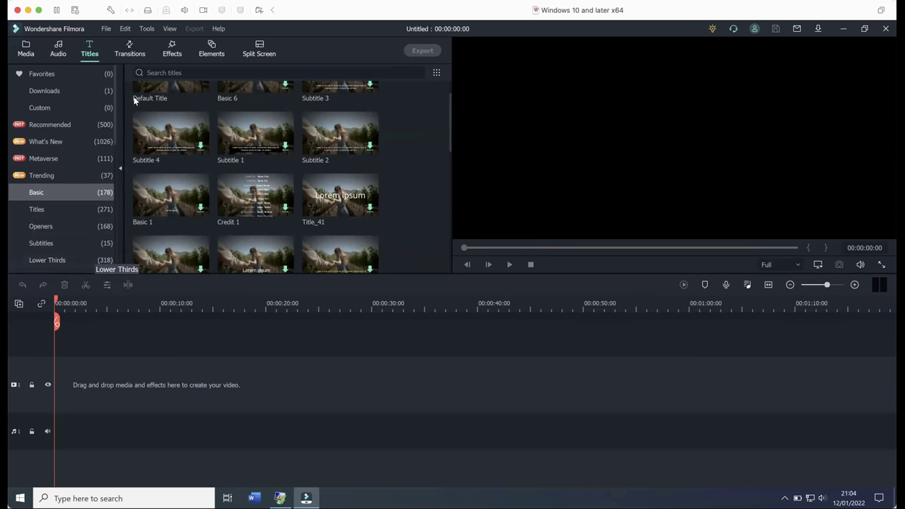
{"action": "left_click", "coordinate": [129, 49]}
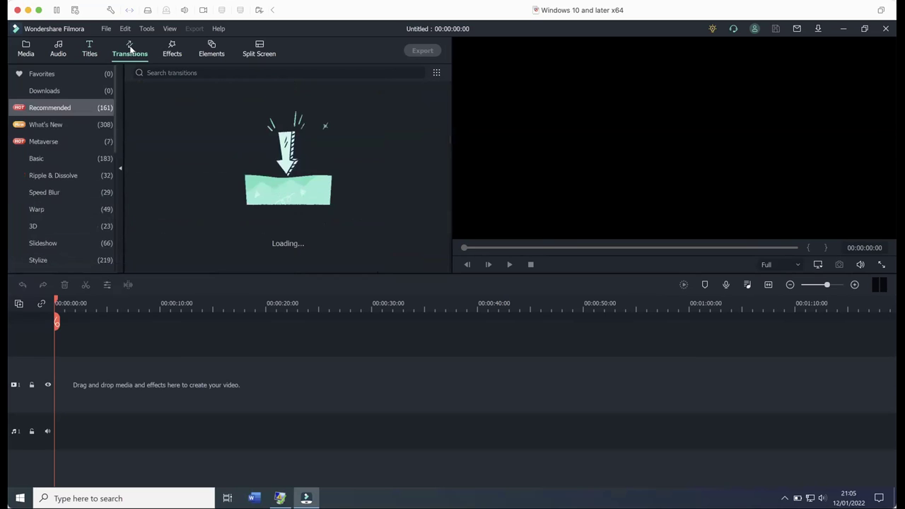
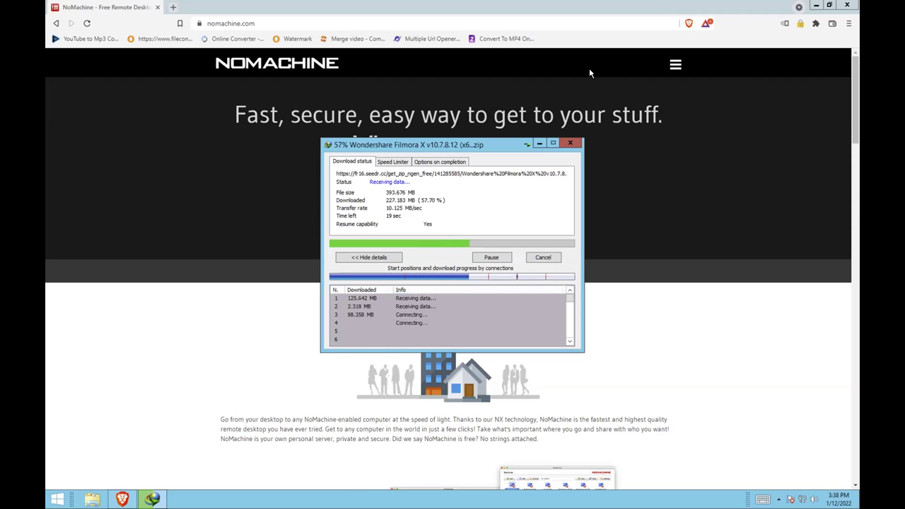
- Close the NoMachine browser page, launch Google Chrome and open My Drive in Google Drive
{"action": "left_click", "coordinate": [849, 7]}
{"action": "left_click", "coordinate": [849, 7]}
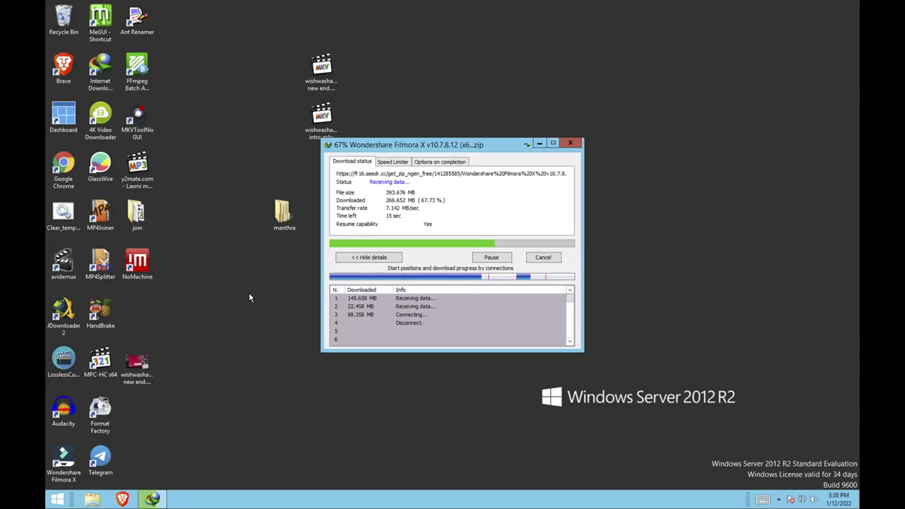
{"action": "double_click", "coordinate": [72, 166]}
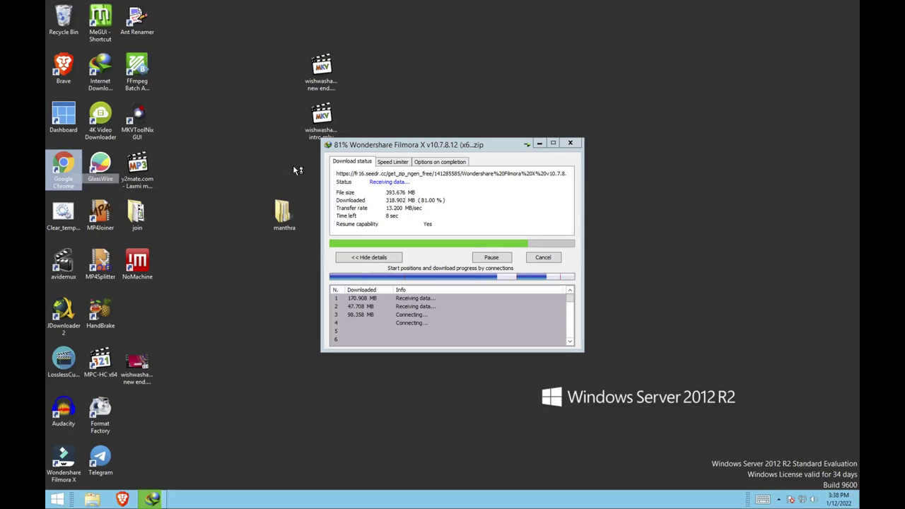
{"action": "left_click", "coordinate": [402, 148]}
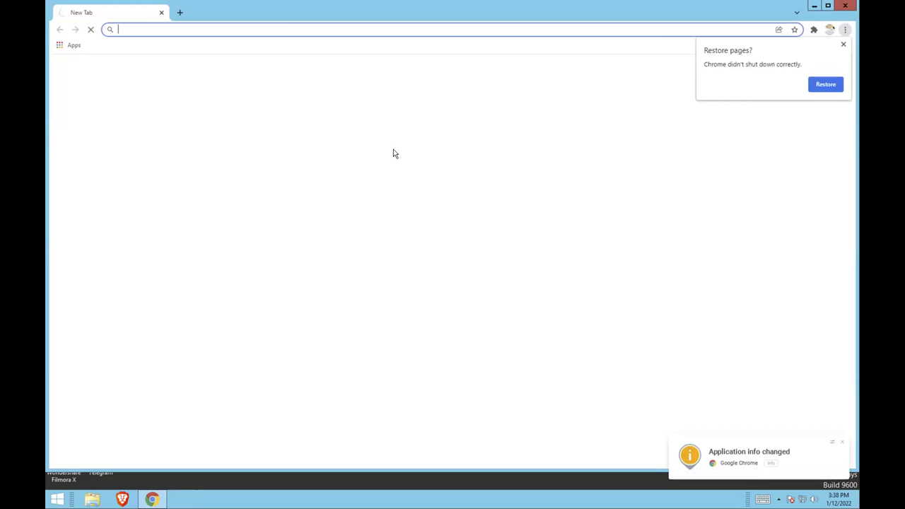
{"action": "left_click", "coordinate": [156, 27]}
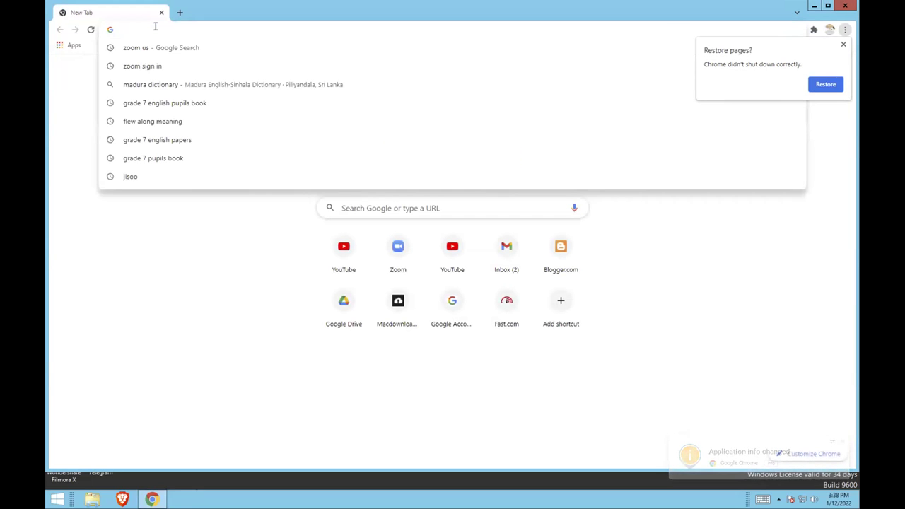
{"action": "type", "text": "drive"}
{"action": "key", "text": "Return"}
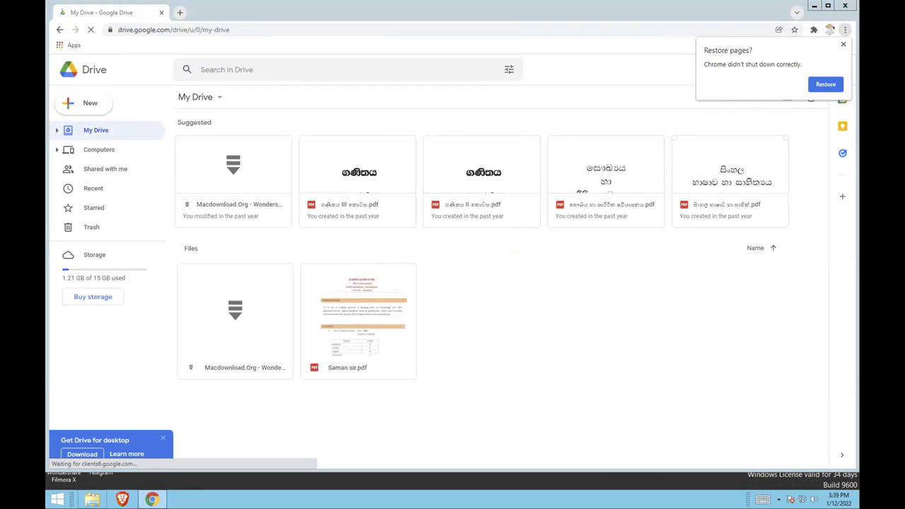
- Upload the Wondershare Filmora X v10.7.8.12 (x64) archive from the Compressed folder in Downloads to My Drive
{"action": "key", "text": "super+e"}
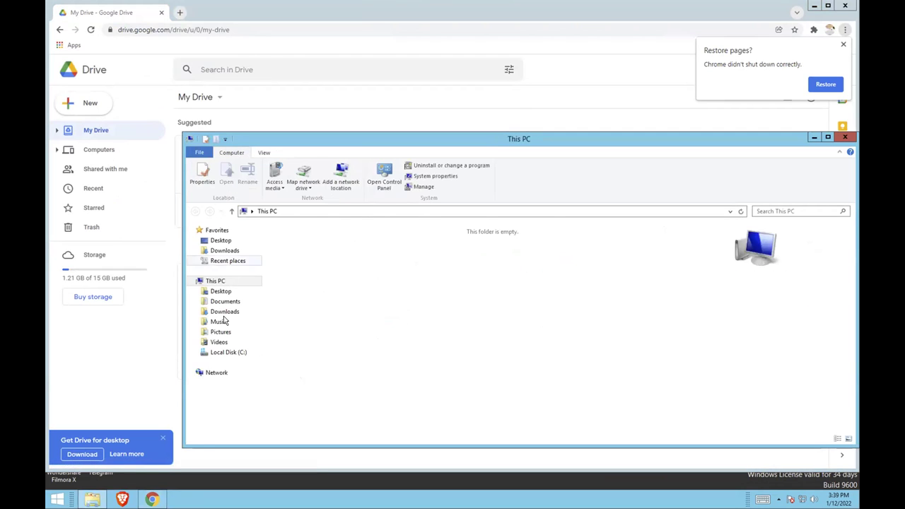
{"action": "left_click", "coordinate": [223, 312]}
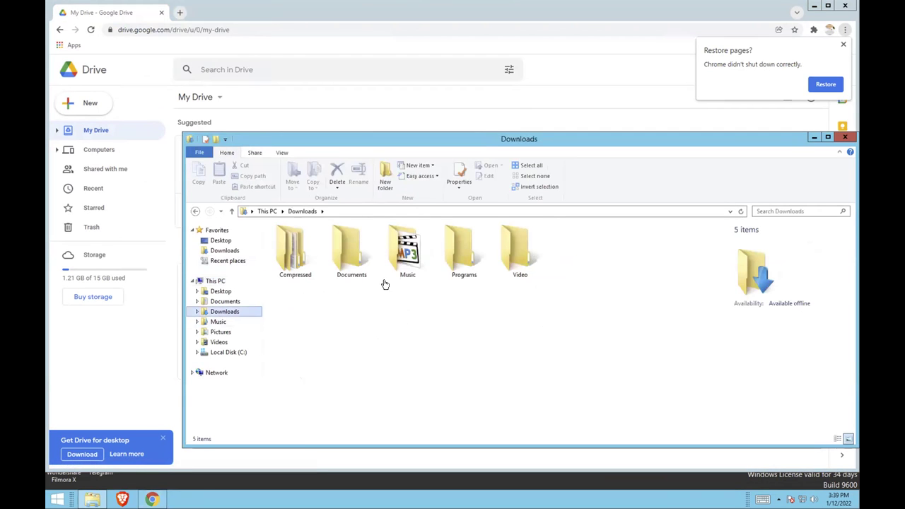
{"action": "double_click", "coordinate": [288, 262]}
{"action": "left_click", "coordinate": [299, 253]}
{"action": "left_click_drag", "start_coordinate": [612, 138], "coordinate": [851, 131]}
{"action": "left_click_drag", "start_coordinate": [514, 244], "coordinate": [345, 253]}
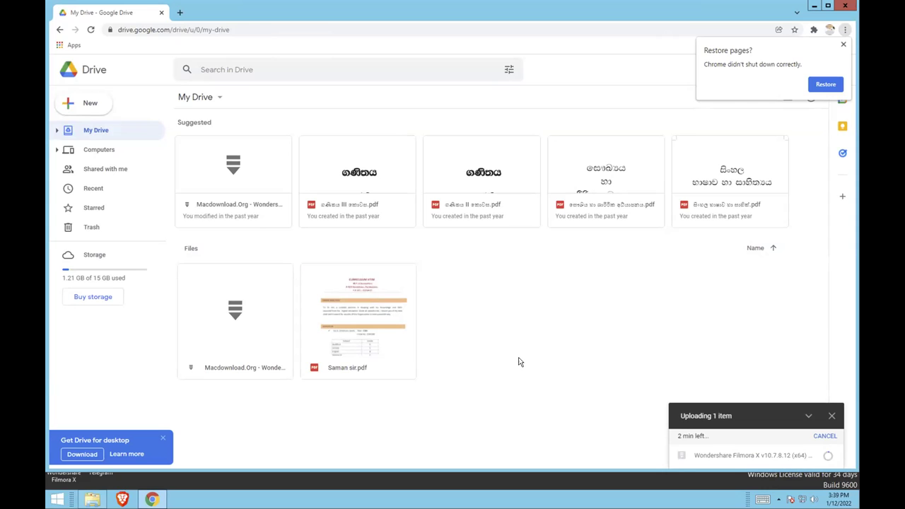
- Run the internet speed test on fast.com in a new tab, repeat it, and return to the My Drive tab
{"action": "left_click", "coordinate": [180, 13]}
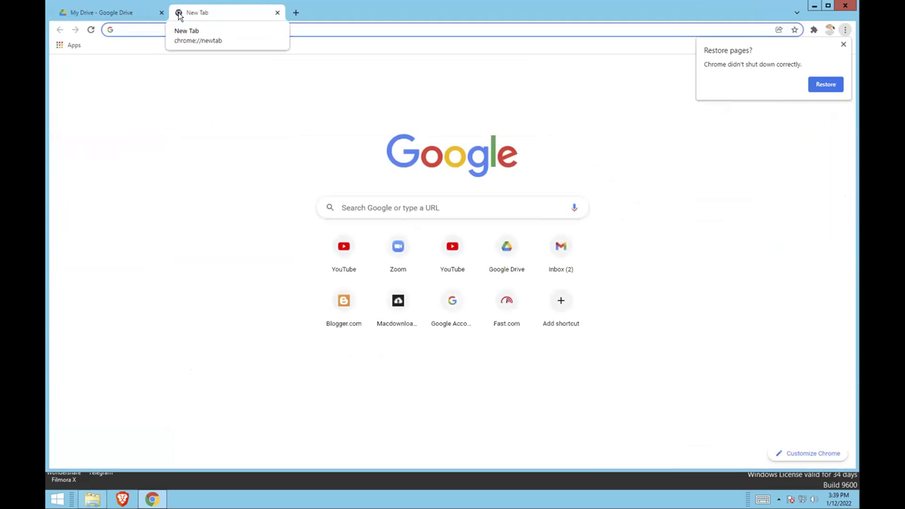
{"action": "type", "text": "fast.com"}
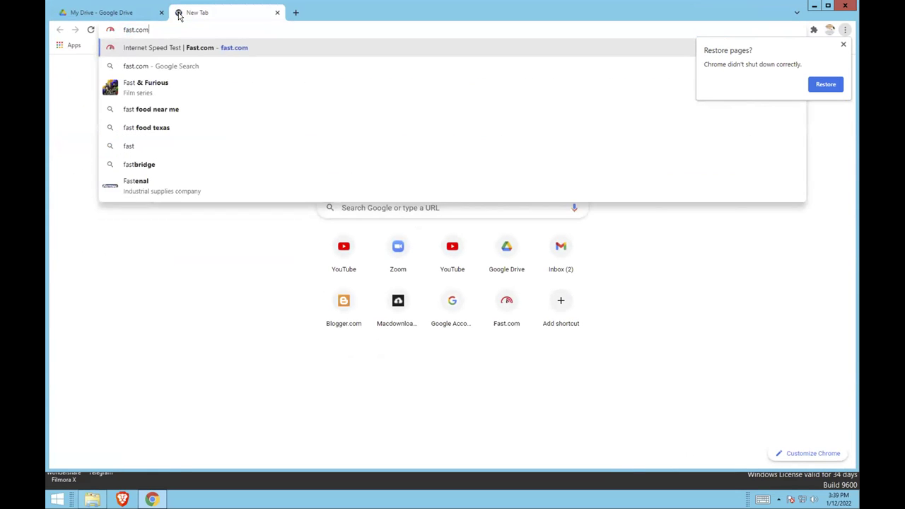
{"action": "key", "text": "Return"}
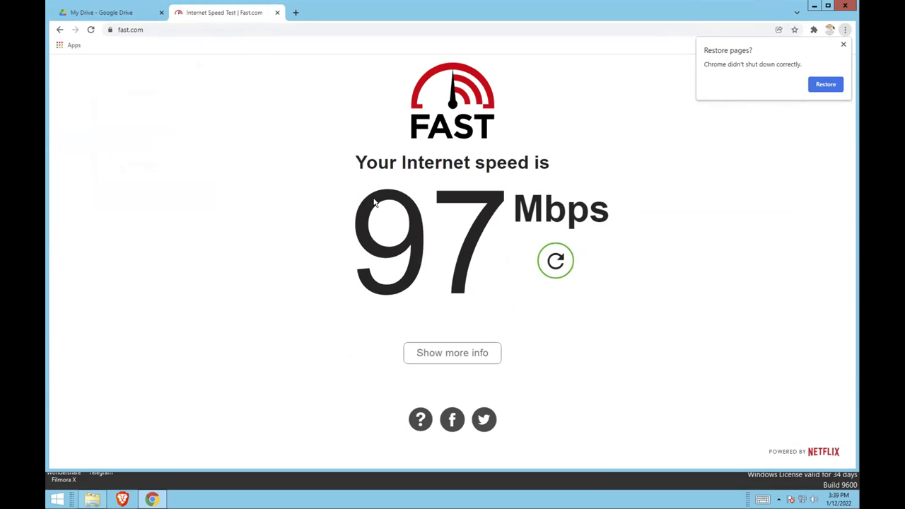
{"action": "left_click", "coordinate": [556, 262]}
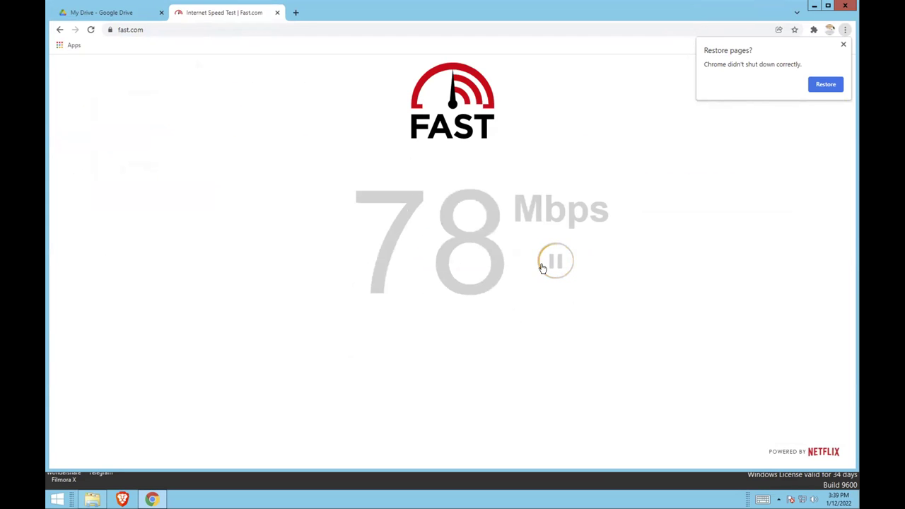
{"action": "left_click", "coordinate": [113, 13]}
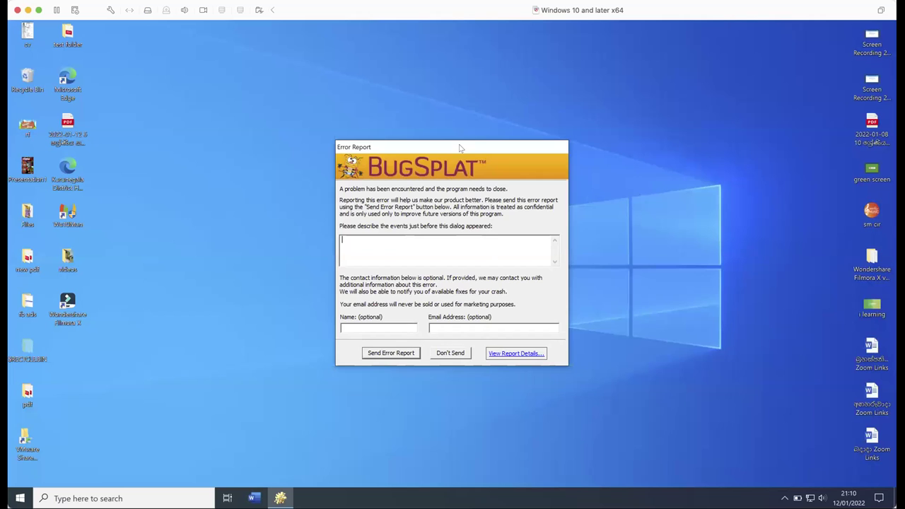
- Move the BugSplat error report window aside and dismiss it without sending the report
{"action": "left_click_drag", "start_coordinate": [463, 147], "coordinate": [417, 132]}
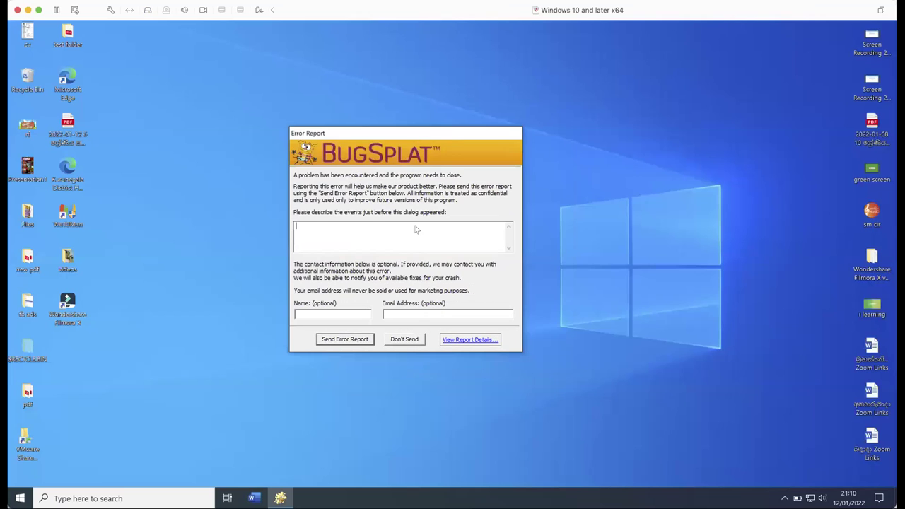
{"action": "left_click", "coordinate": [409, 340]}
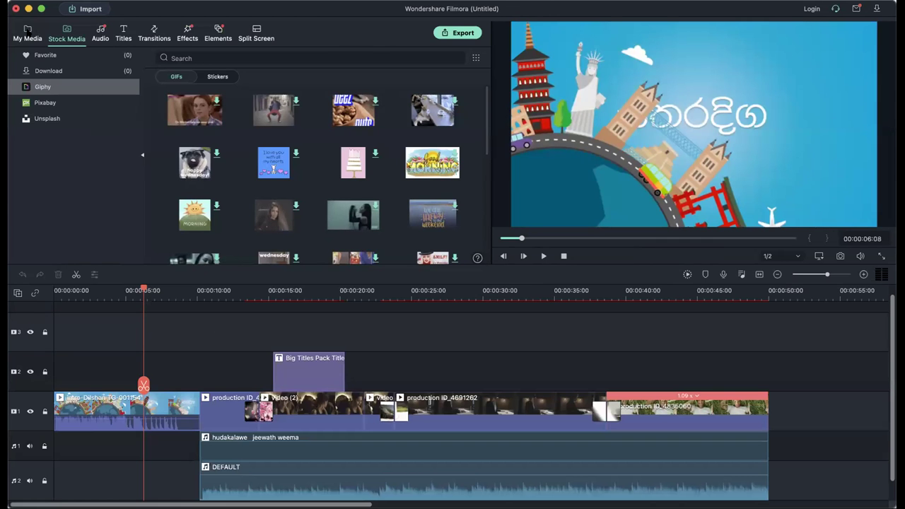
- Return to the My Media library and play the timeline's edited video from 00:00:02:00
{"action": "left_click", "coordinate": [27, 32]}
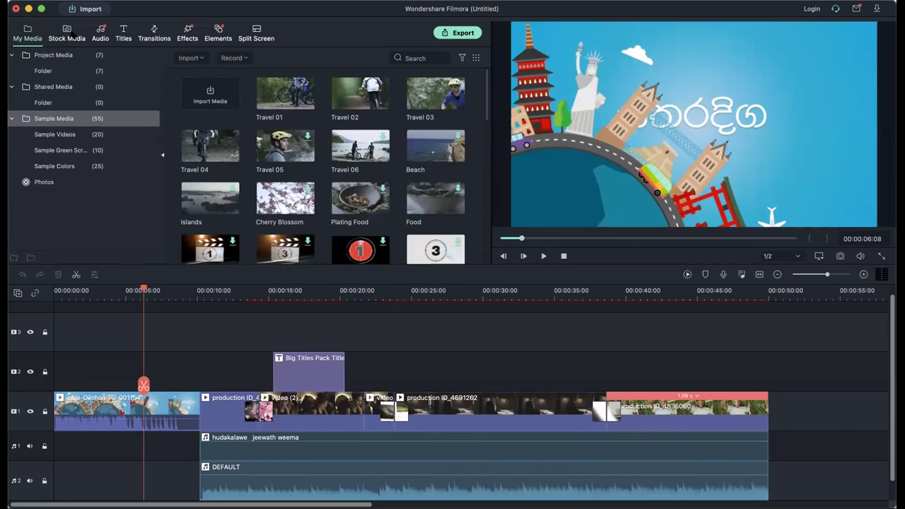
{"action": "left_click", "coordinate": [134, 406]}
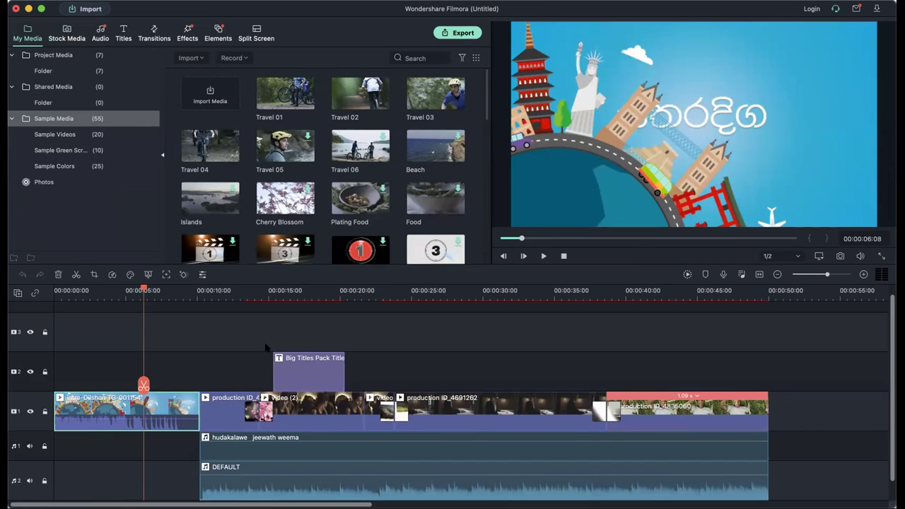
{"action": "left_click", "coordinate": [229, 417]}
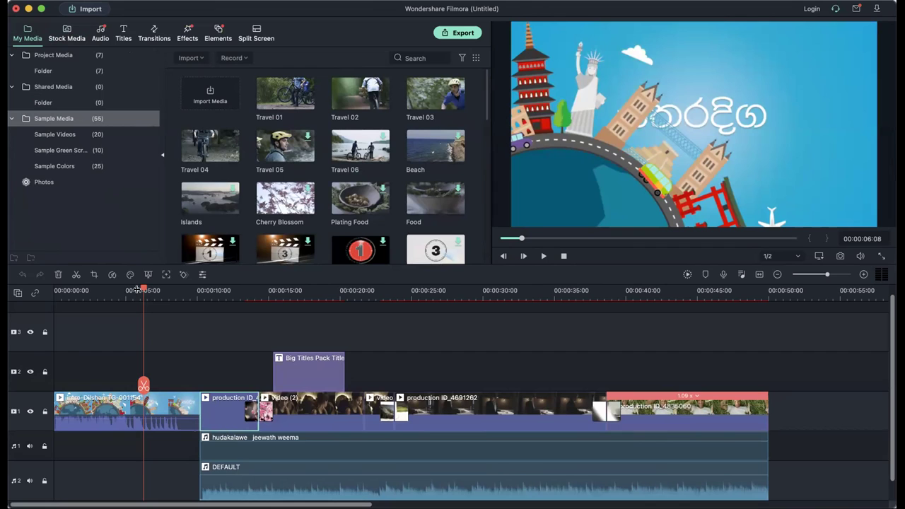
{"action": "scroll", "coordinate": [163, 290], "scroll_direction": "up", "scroll_amount": 2}
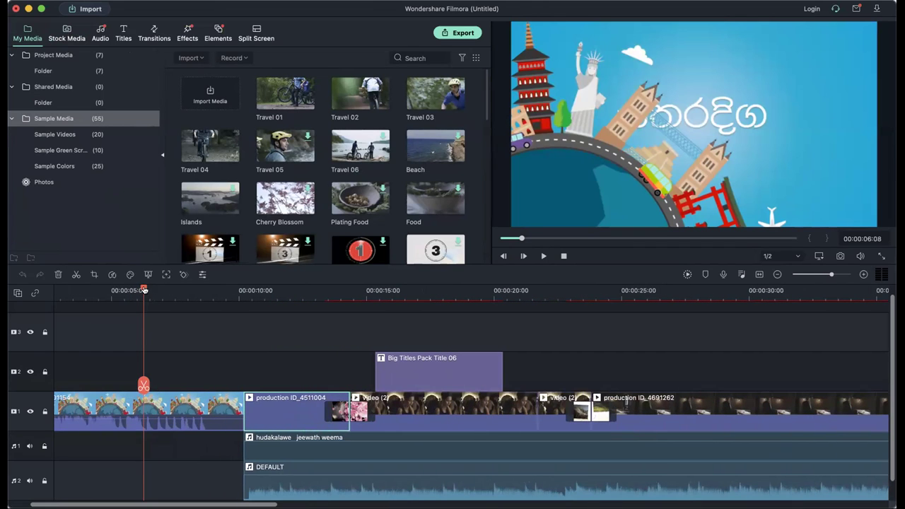
{"action": "left_click", "coordinate": [103, 290]}
{"action": "left_click", "coordinate": [67, 291]}
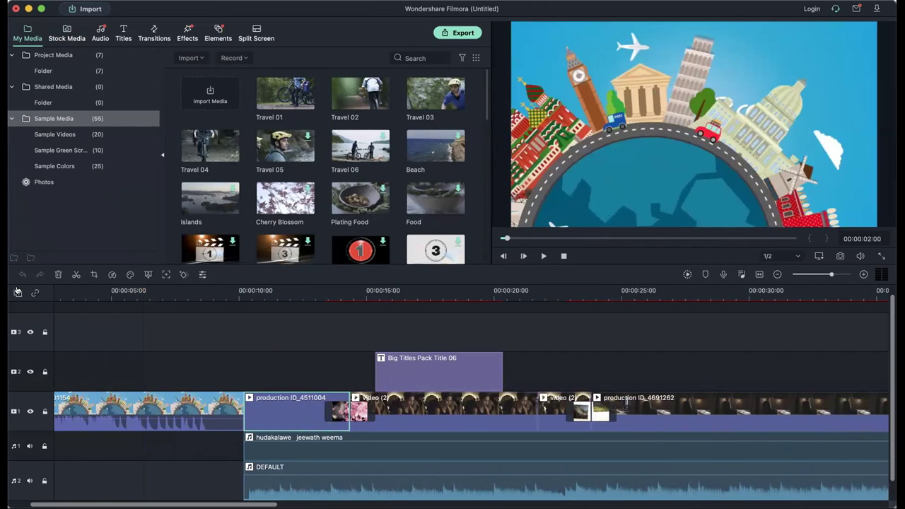
{"action": "key", "text": "space"}
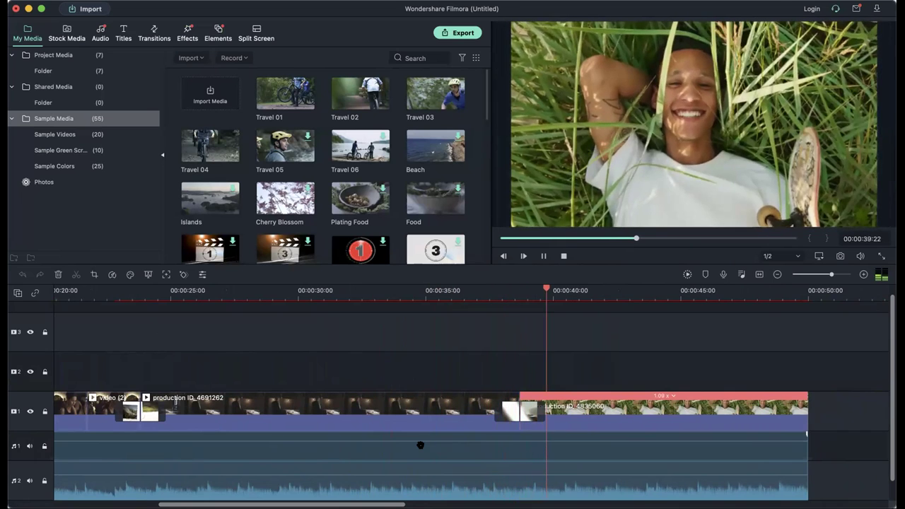
- Stop playback and delete every clip from the timeline
{"action": "left_click", "coordinate": [330, 408]}
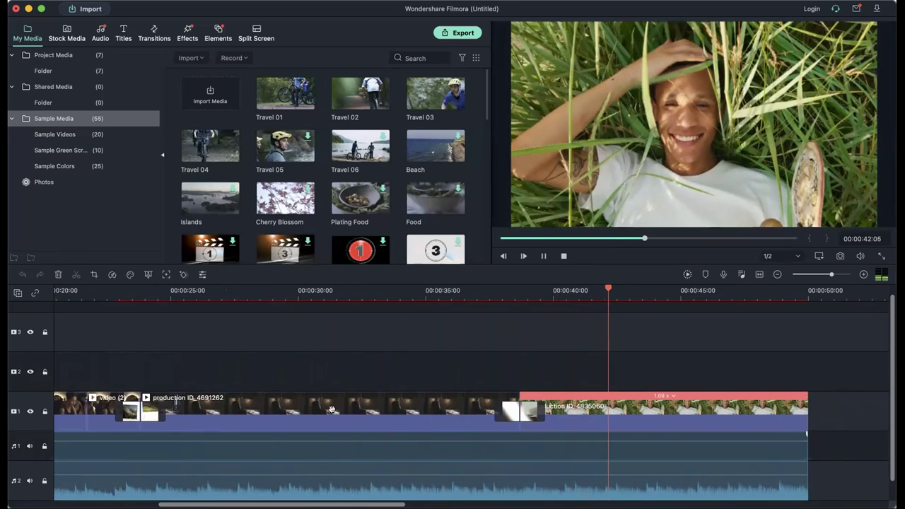
{"action": "key", "text": "super+a"}
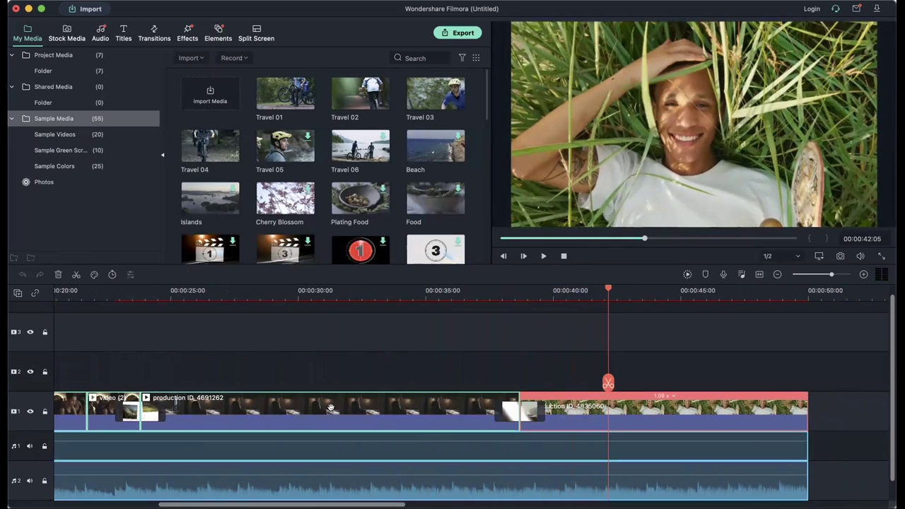
{"action": "key", "text": "Delete"}
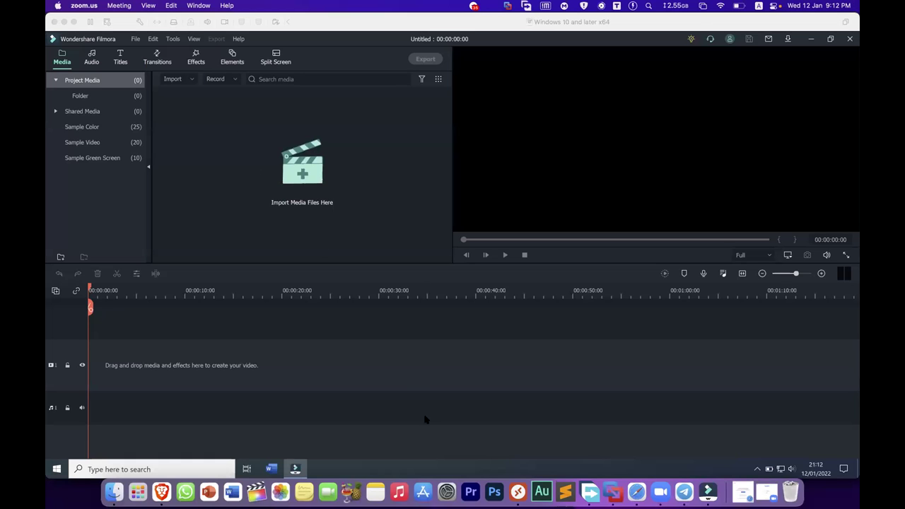
- Switch to the macOS Filmora window and delete all media files from Project Media
{"action": "left_click", "coordinate": [708, 491]}
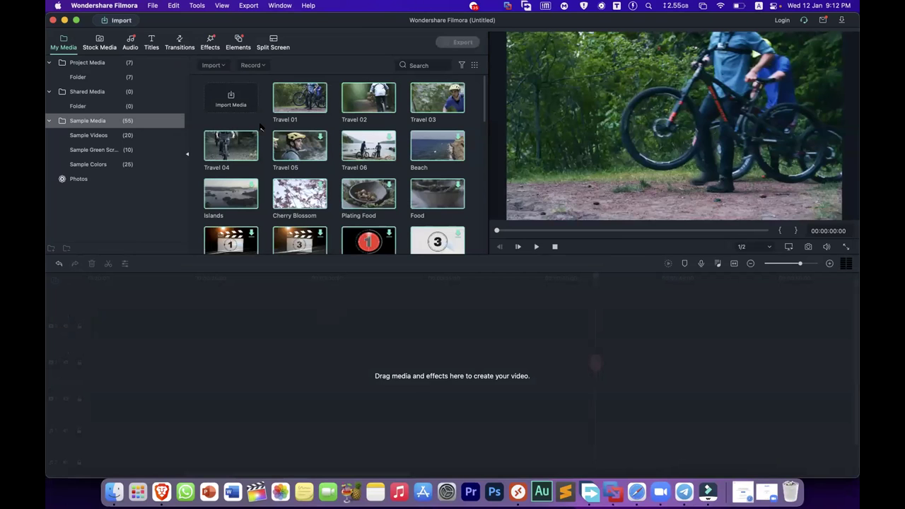
{"action": "mouse_move", "coordinate": [352, 104]}
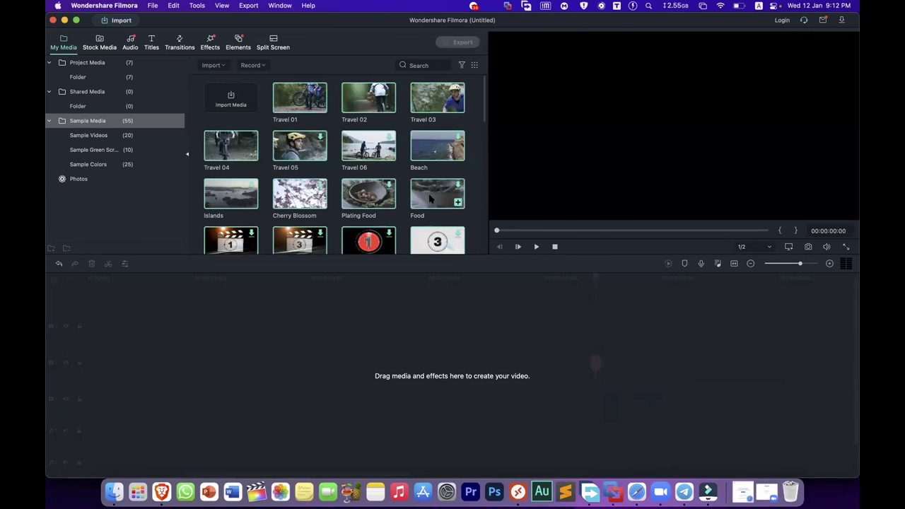
{"action": "left_click", "coordinate": [82, 65]}
{"action": "left_click_drag", "start_coordinate": [205, 76], "coordinate": [469, 203]}
{"action": "right_click", "coordinate": [297, 103]}
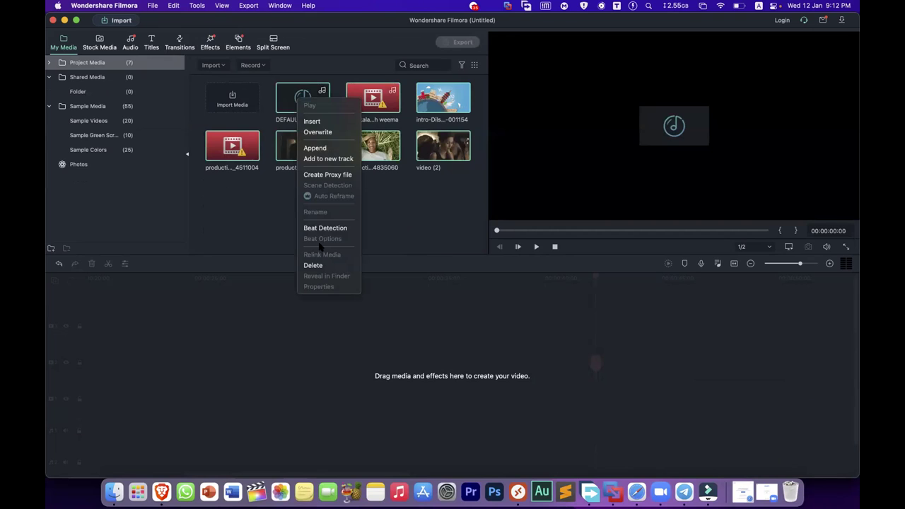
{"action": "left_click", "coordinate": [313, 265]}
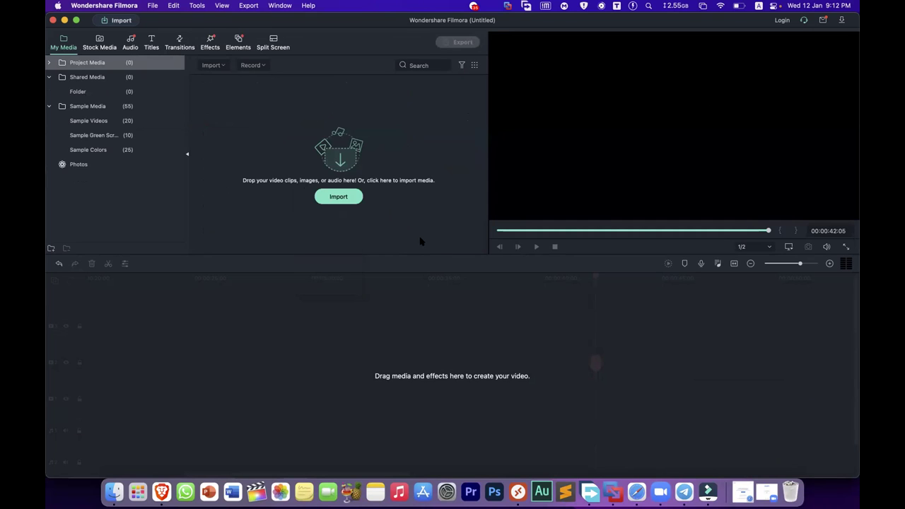
- Switch to Filmora in the Windows virtual machine and import all clips from the Desktop's videos folder
{"action": "left_click", "coordinate": [613, 491]}
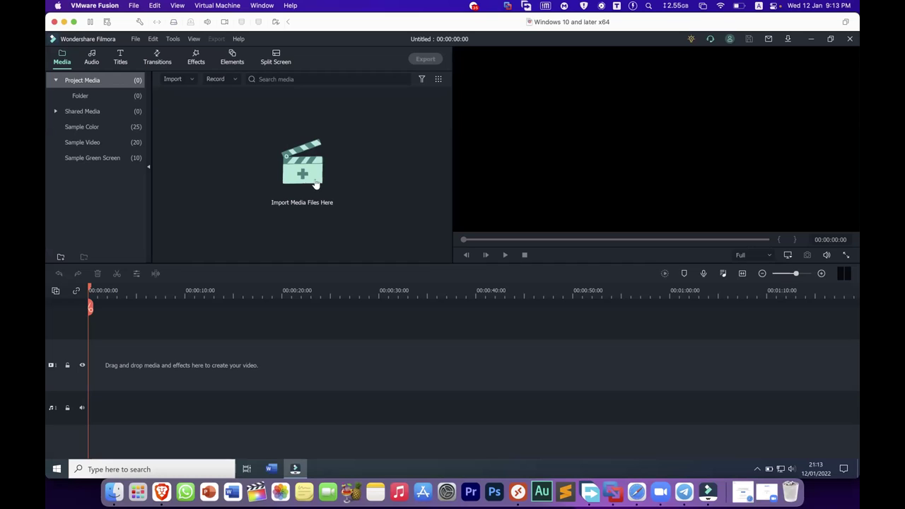
{"action": "left_click", "coordinate": [301, 175]}
{"action": "left_click_drag", "start_coordinate": [238, 41], "coordinate": [466, 133]}
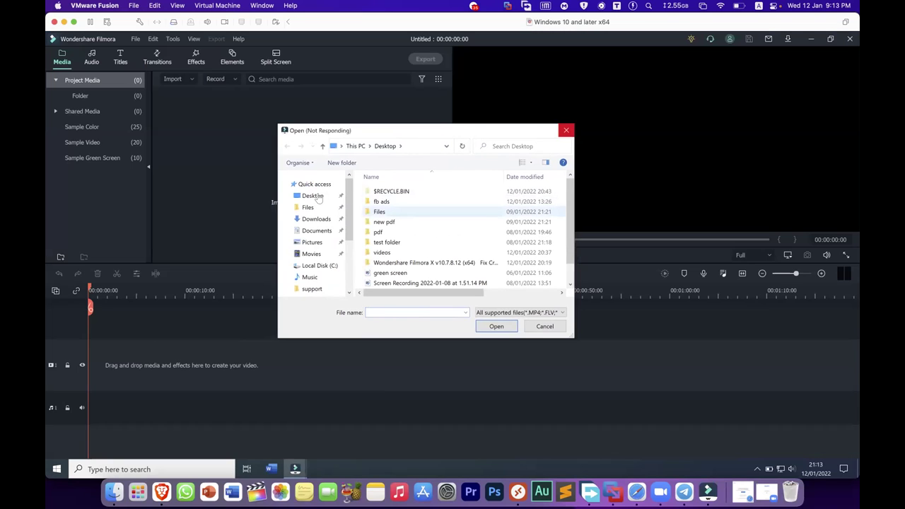
{"action": "left_click", "coordinate": [318, 197]}
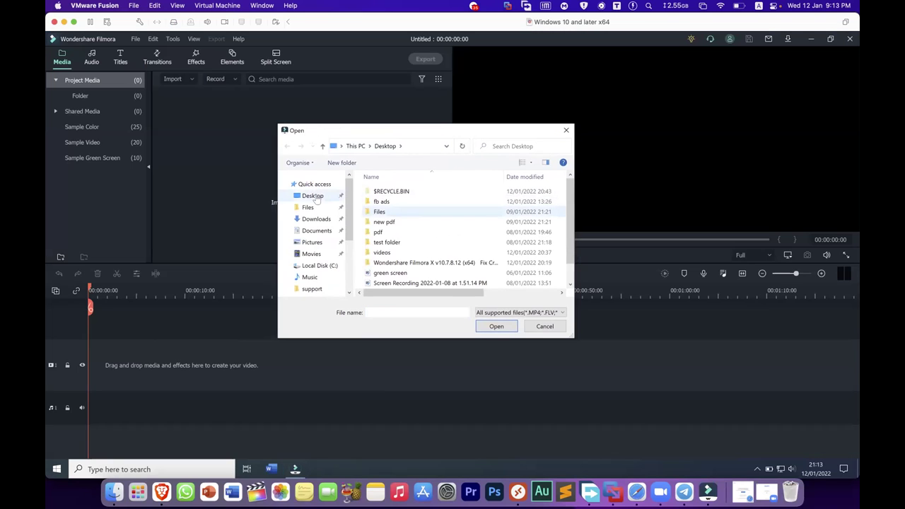
{"action": "double_click", "coordinate": [382, 253]}
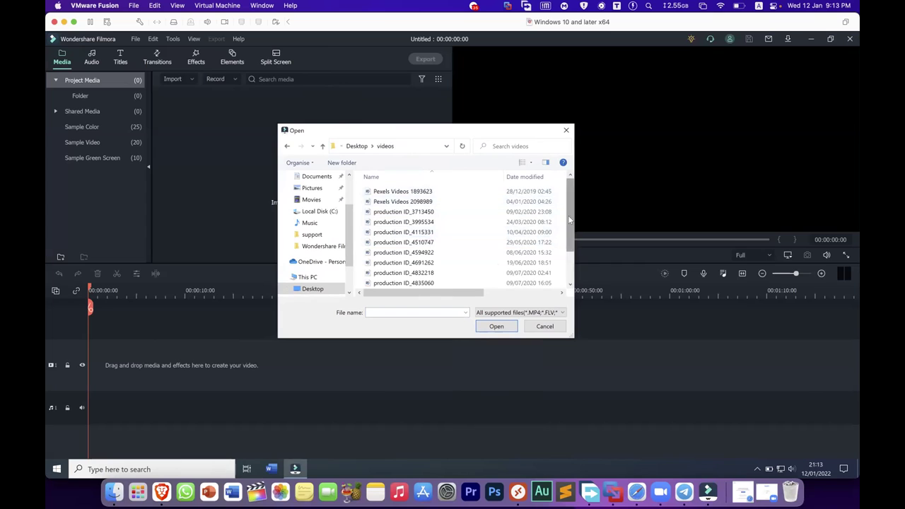
{"action": "left_click_drag", "start_coordinate": [570, 220], "coordinate": [569, 261]}
{"action": "scroll", "coordinate": [569, 240], "scroll_direction": "up", "scroll_amount": 5}
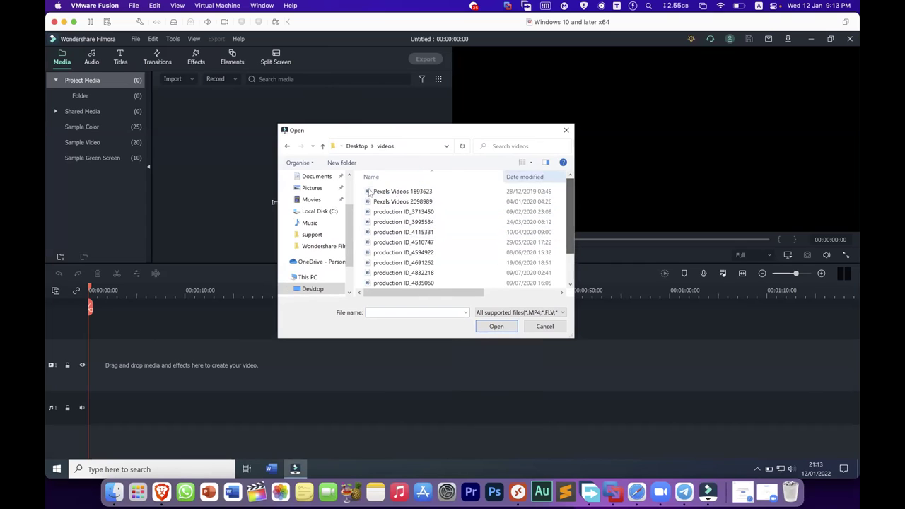
{"action": "left_click_drag", "start_coordinate": [369, 192], "coordinate": [437, 322]}
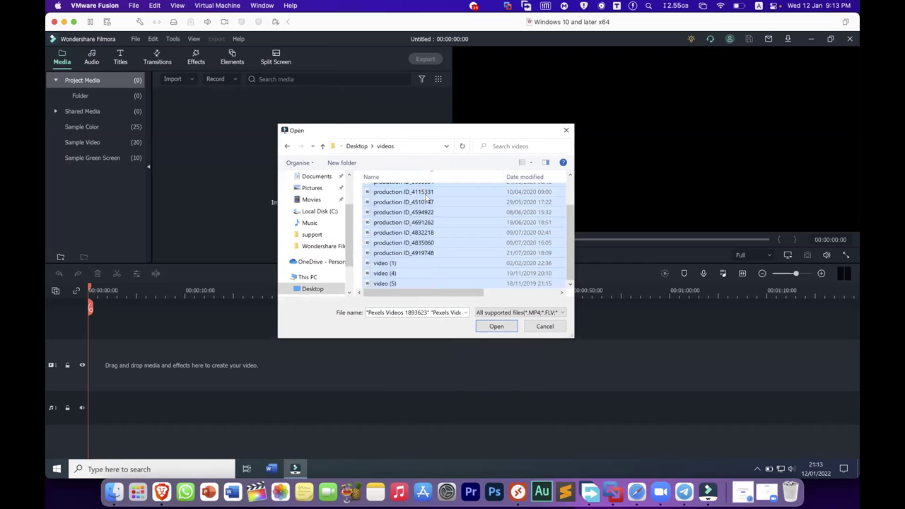
{"action": "left_click", "coordinate": [495, 328]}
{"action": "left_click", "coordinate": [494, 326]}
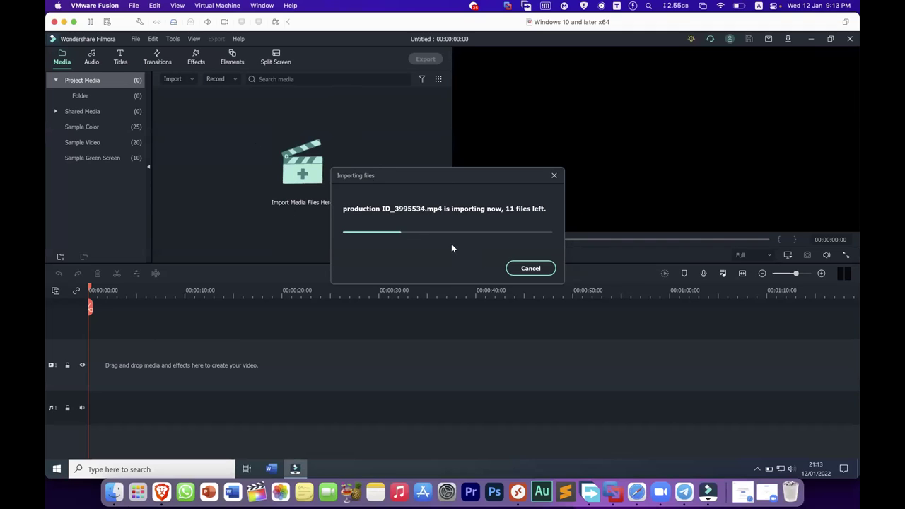
- Switch to the macOS Filmora window and import all clips from the Desktop's videos folder into Project Media
{"action": "left_click", "coordinate": [707, 491]}
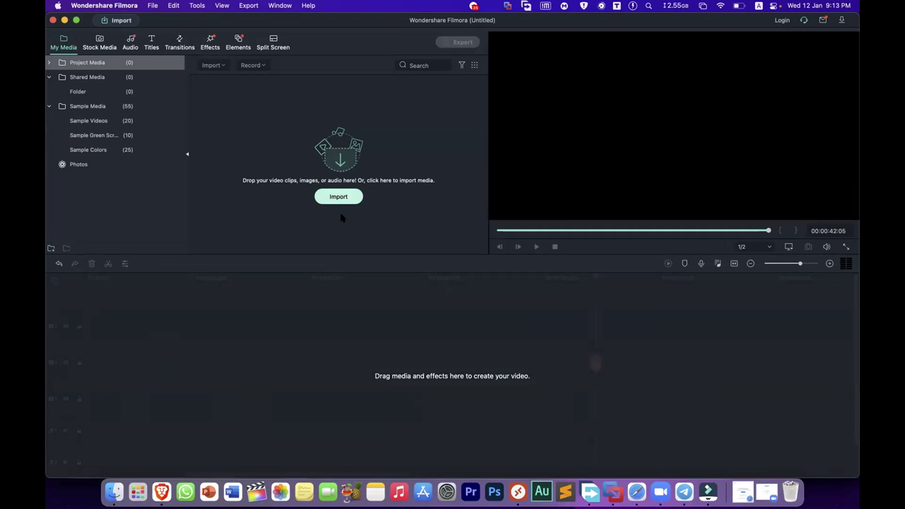
{"action": "left_click", "coordinate": [340, 200]}
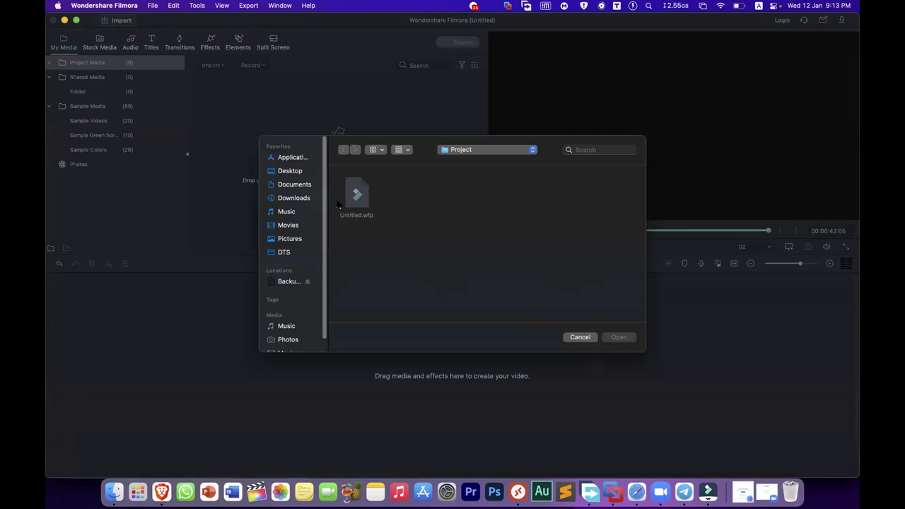
{"action": "left_click", "coordinate": [289, 172]}
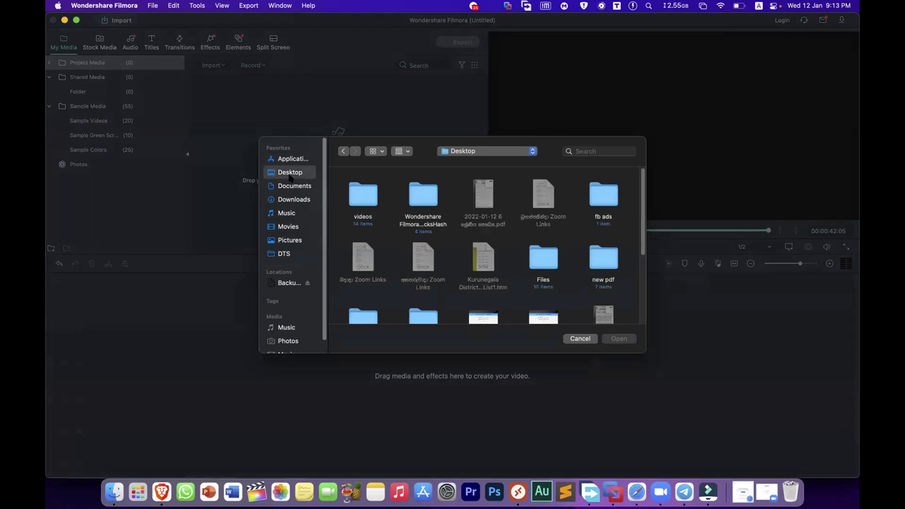
{"action": "left_click", "coordinate": [361, 200]}
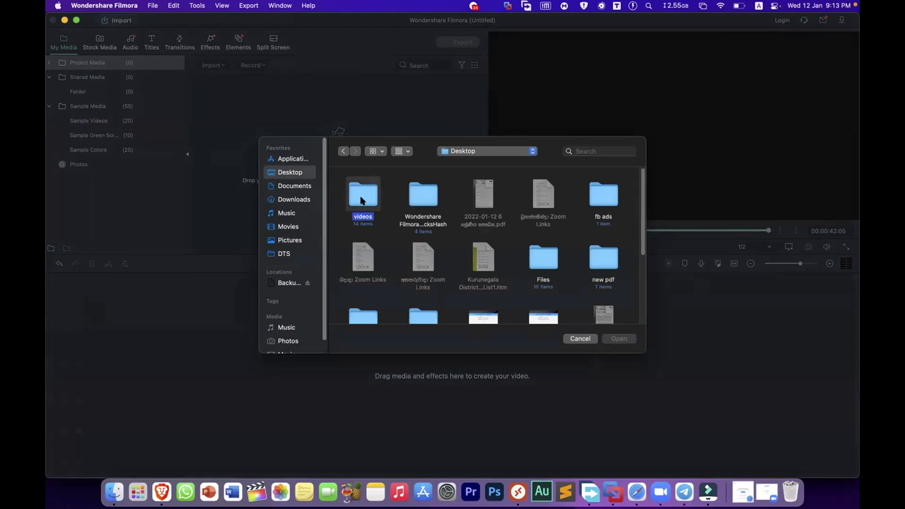
{"action": "double_click", "coordinate": [361, 200]}
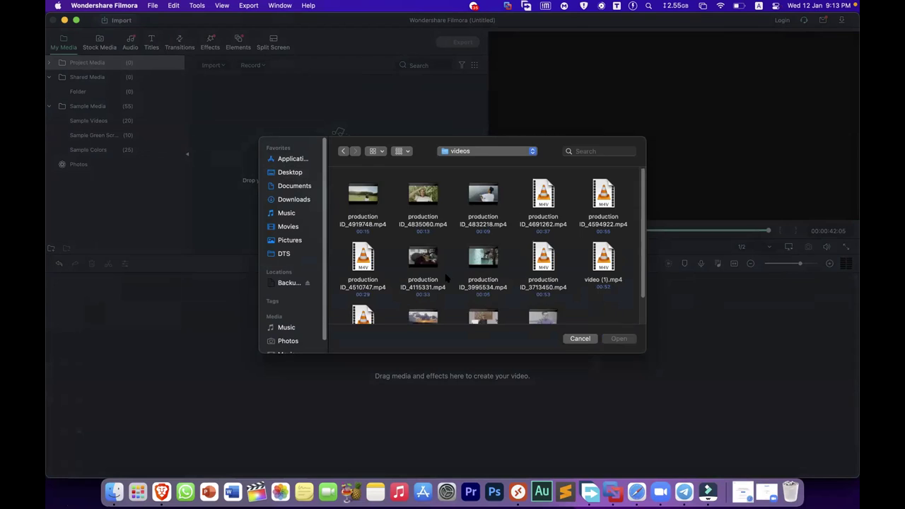
{"action": "key", "text": "super+a"}
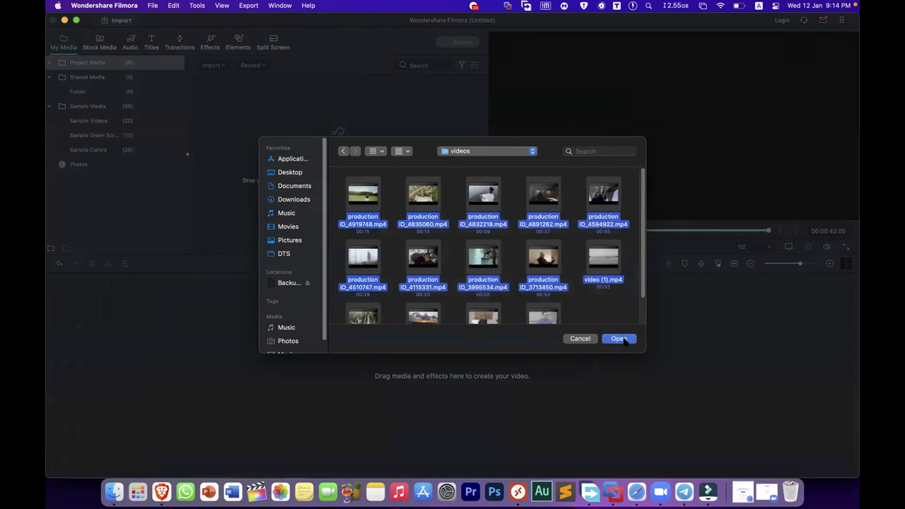
{"action": "left_click", "coordinate": [619, 339]}
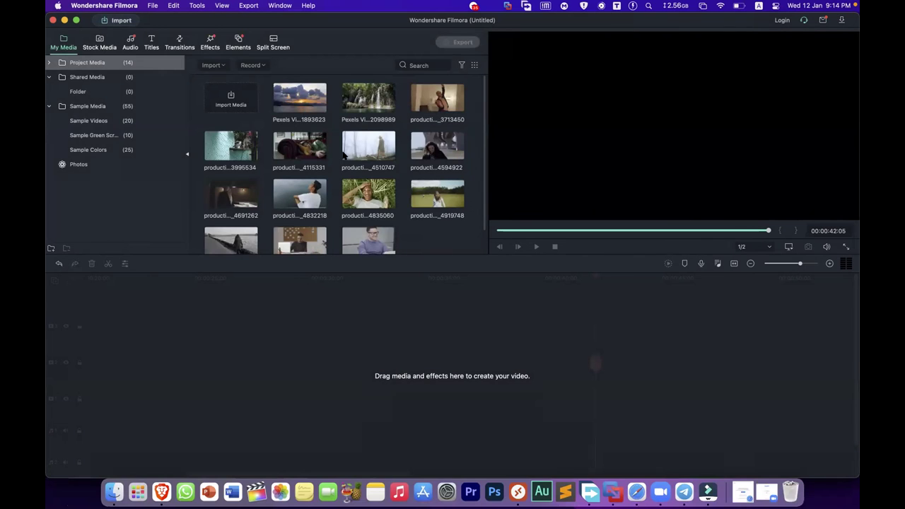
- Switch back to Filmora in the Windows virtual machine and delete all imported clips from the project media folder
{"action": "left_click", "coordinate": [613, 486]}
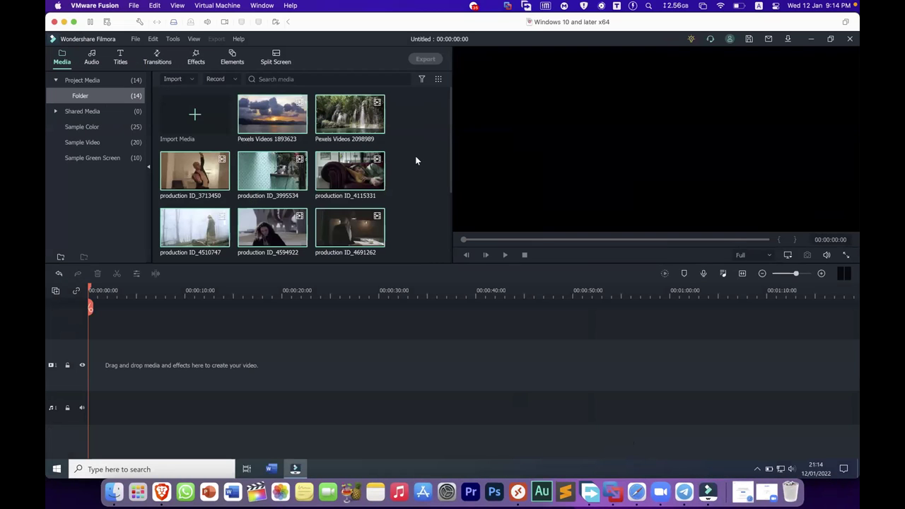
{"action": "right_click", "coordinate": [349, 116]}
{"action": "left_click", "coordinate": [392, 301]}
{"action": "left_click", "coordinate": [472, 265]}
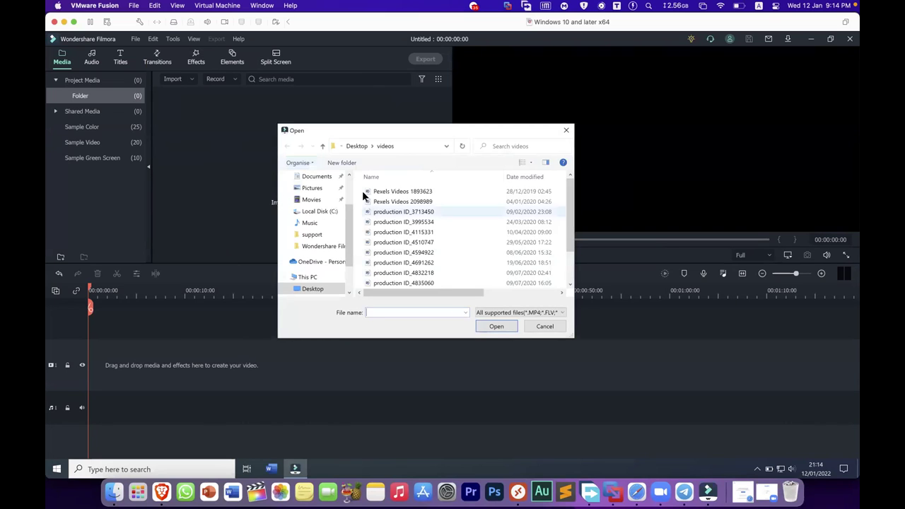
- Import every clip in the Desktop's videos folder into the project media folder
{"action": "left_click_drag", "start_coordinate": [363, 195], "coordinate": [451, 370]}
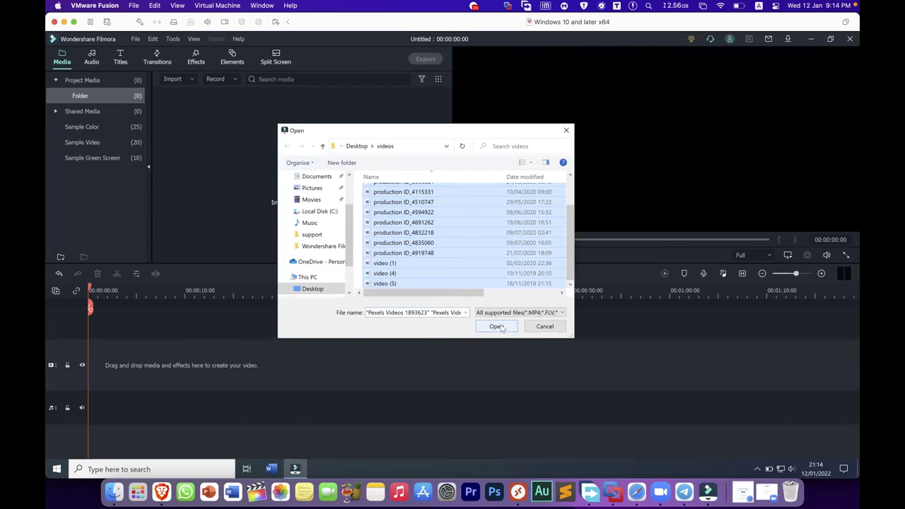
{"action": "left_click", "coordinate": [535, 329]}
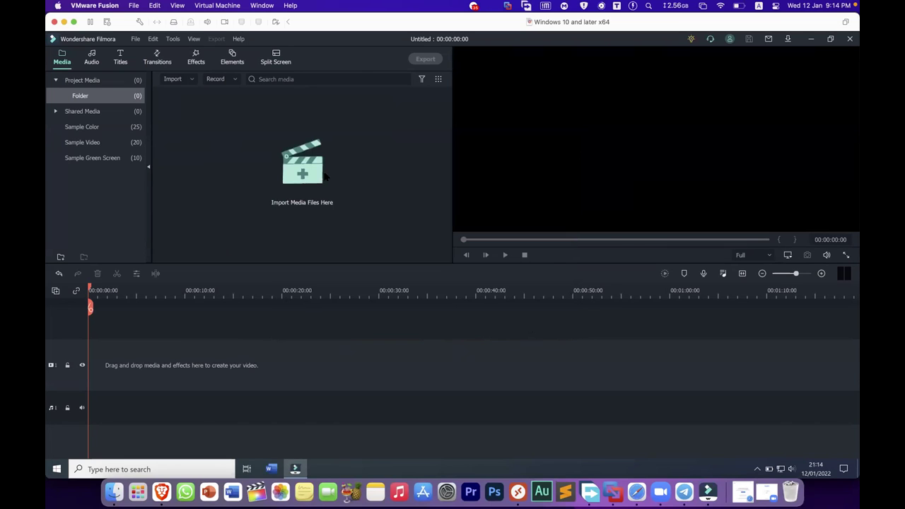
{"action": "left_click", "coordinate": [294, 170]}
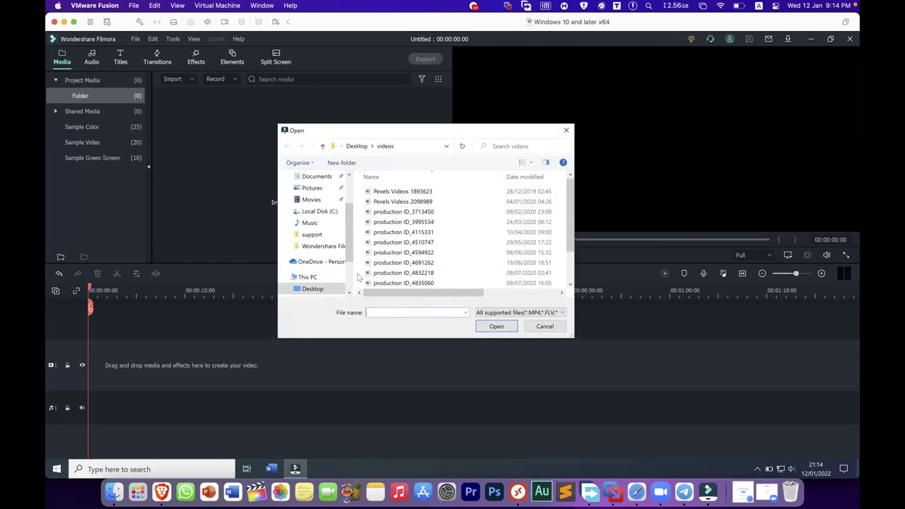
{"action": "left_click", "coordinate": [374, 195]}
{"action": "left_click_drag", "start_coordinate": [381, 203], "coordinate": [432, 219]}
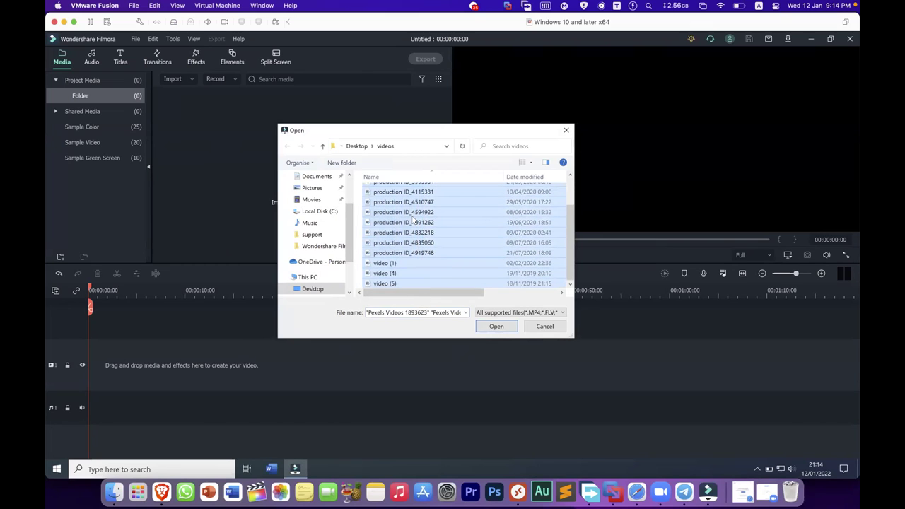
{"action": "left_click", "coordinate": [495, 326]}
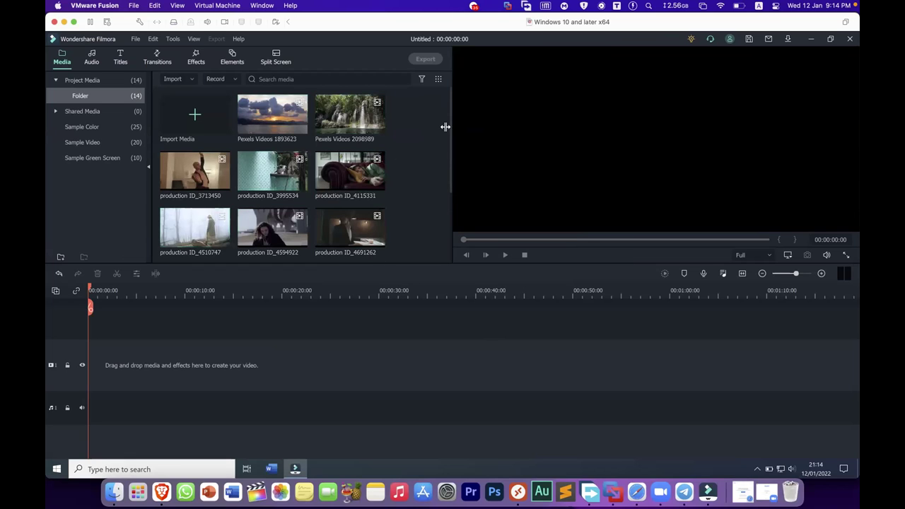
{"action": "scroll", "coordinate": [450, 183], "scroll_direction": "down", "scroll_amount": 4}
{"action": "left_click_drag", "start_coordinate": [454, 202], "coordinate": [417, 229]}
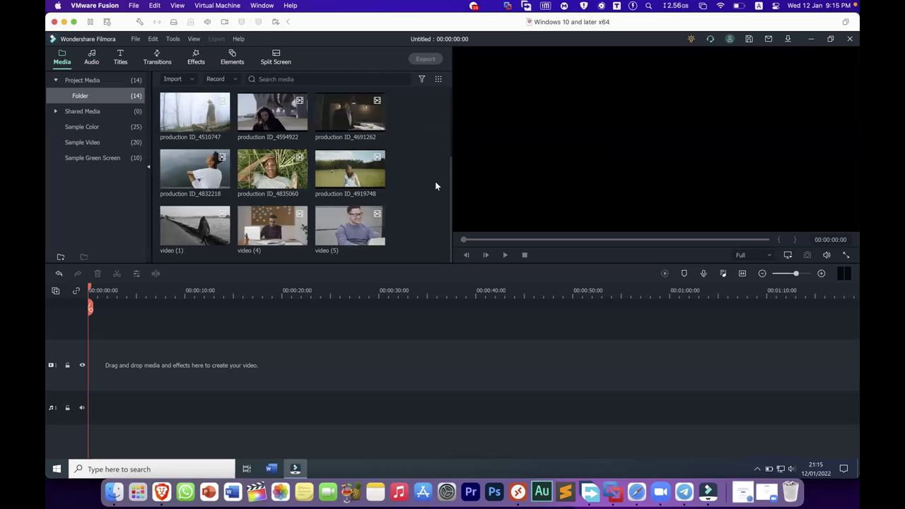
- Preview clip production ID_4835060, and place it at the start of the first video track, keeping the project settings at 1920 x 1080 25fps
{"action": "double_click", "coordinate": [255, 179]}
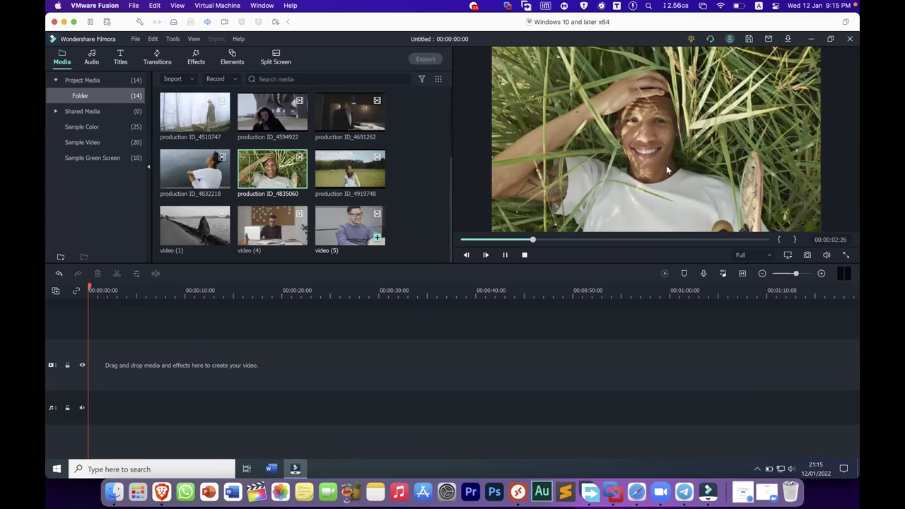
{"action": "left_click", "coordinate": [505, 255]}
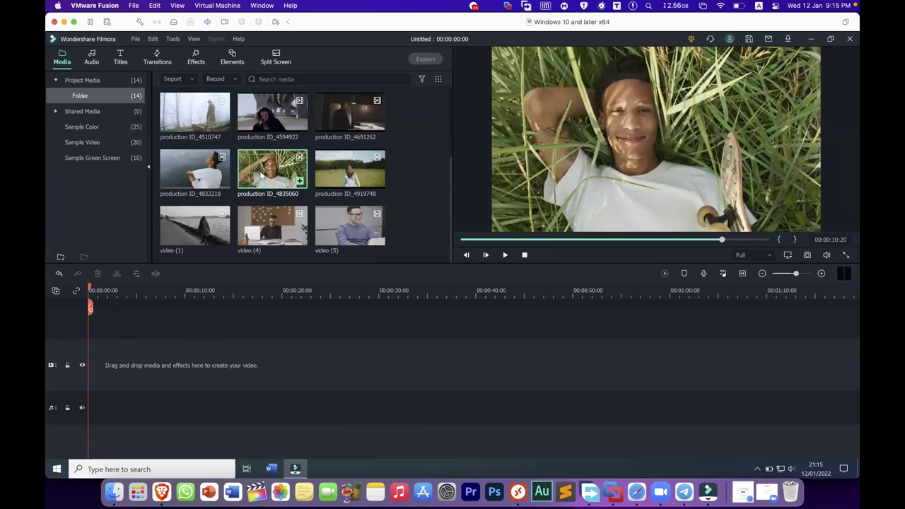
{"action": "left_click_drag", "start_coordinate": [263, 170], "coordinate": [95, 366]}
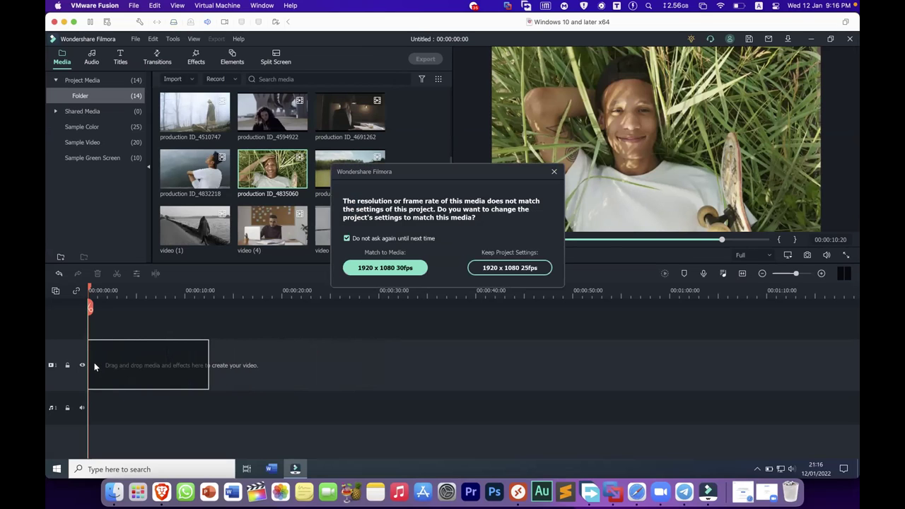
{"action": "left_click", "coordinate": [494, 269]}
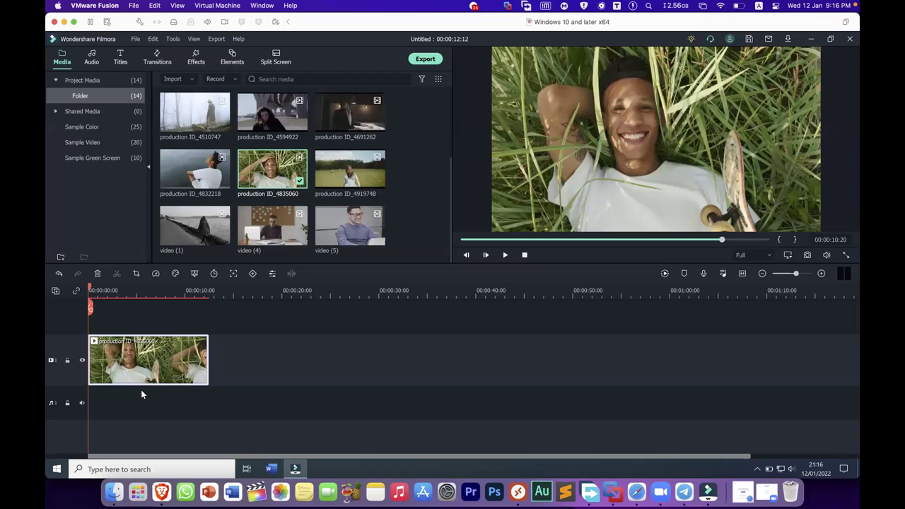
- Scrub the playhead back and forth through production ID_4835060 to examine its frames in the preview
{"action": "left_click_drag", "start_coordinate": [89, 290], "coordinate": [189, 298]}
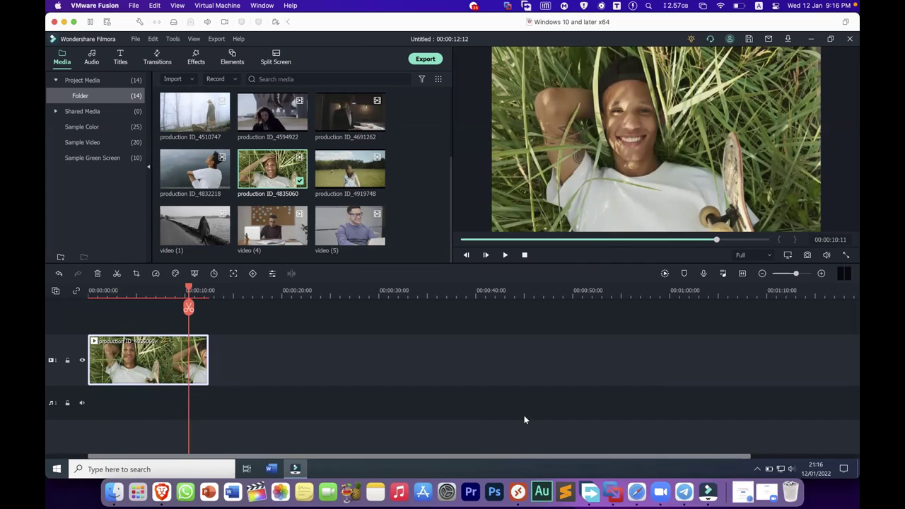
{"action": "left_click_drag", "start_coordinate": [188, 290], "coordinate": [124, 291]}
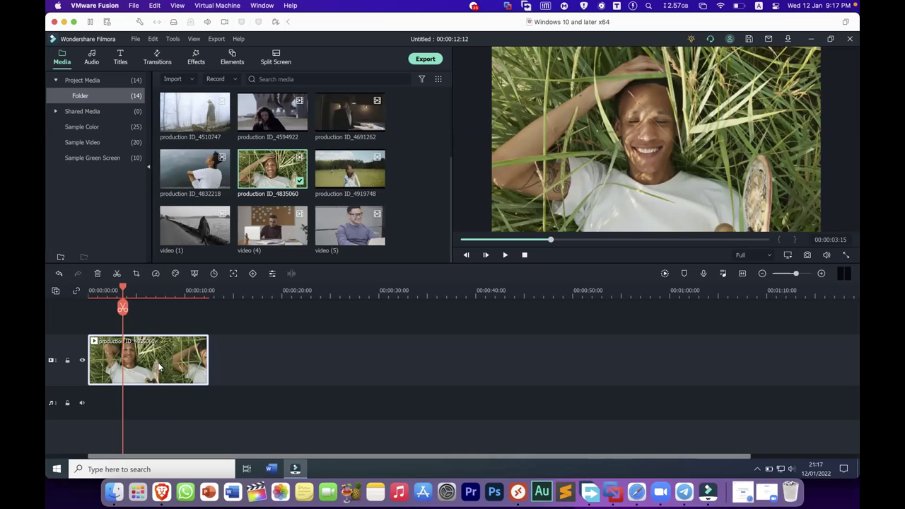
{"action": "left_click_drag", "start_coordinate": [122, 290], "coordinate": [102, 294]}
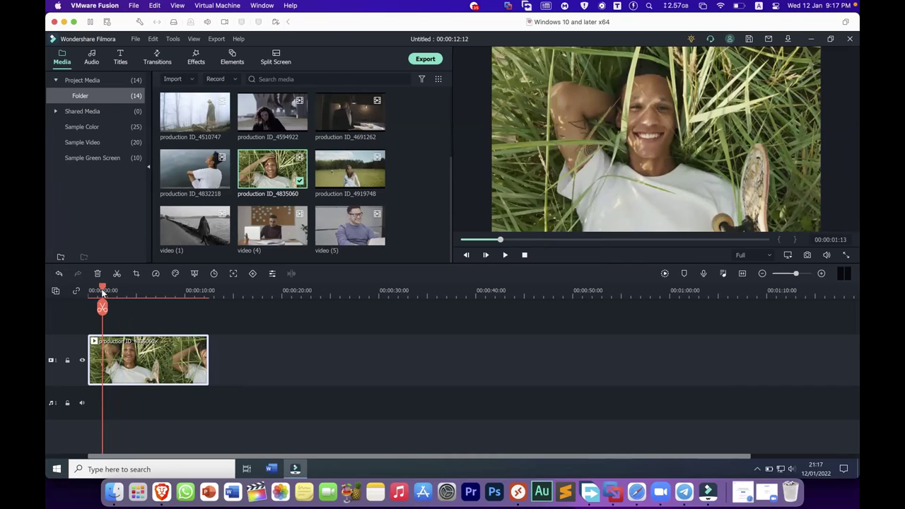
{"action": "left_click_drag", "start_coordinate": [102, 290], "coordinate": [103, 289]}
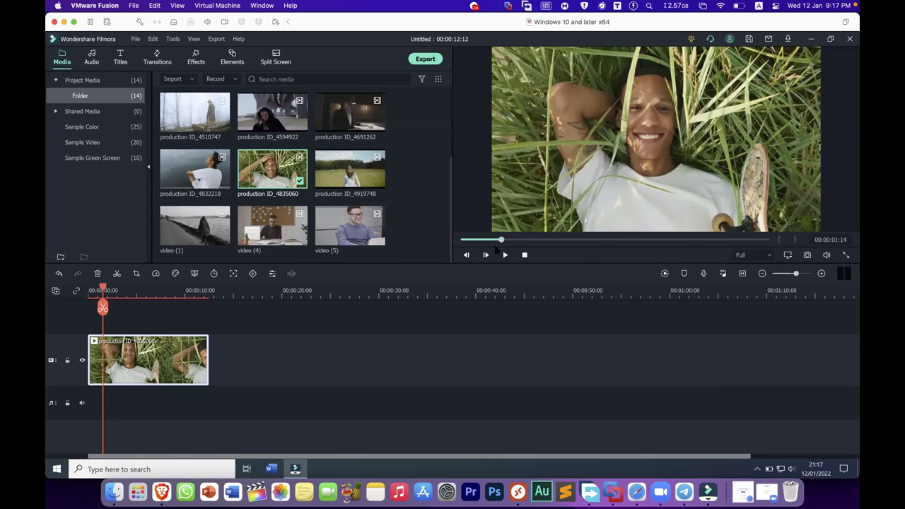
{"action": "left_click_drag", "start_coordinate": [501, 241], "coordinate": [679, 240]}
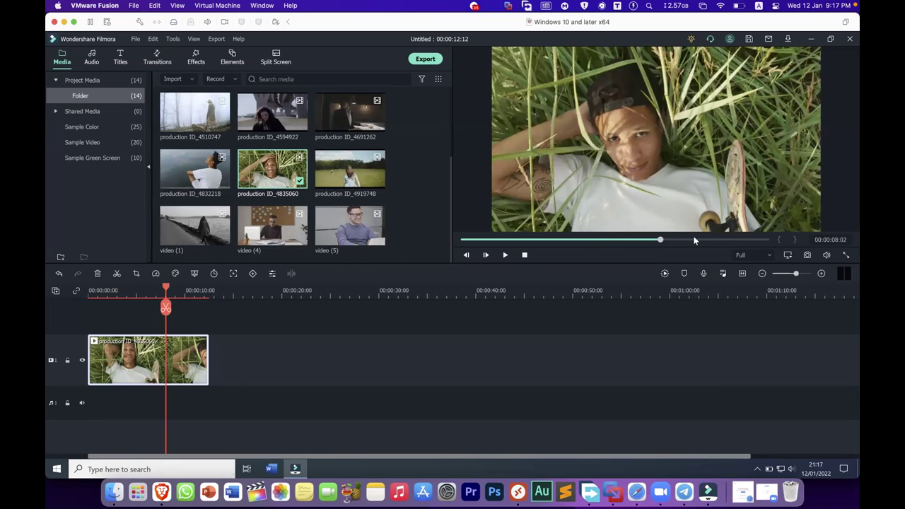
{"action": "left_click", "coordinate": [592, 241]}
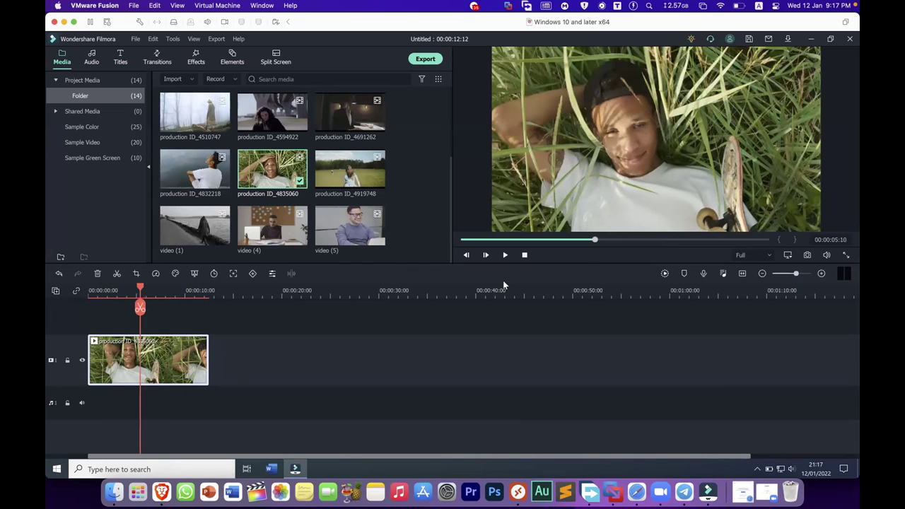
{"action": "left_click_drag", "start_coordinate": [140, 290], "coordinate": [117, 290]}
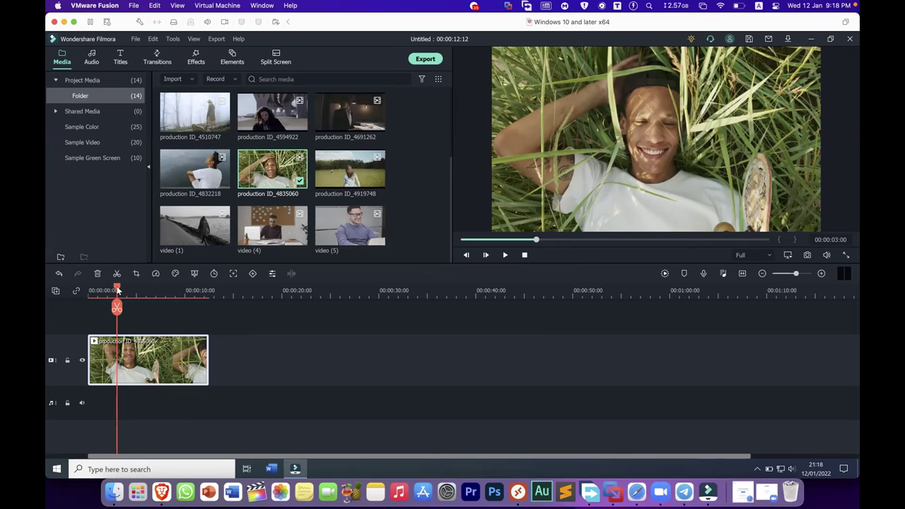
{"action": "mouse_move", "coordinate": [125, 287]}
{"action": "left_mouse_down"}
{"action": "mouse_move", "coordinate": [144, 288]}
{"action": "mouse_move", "coordinate": [126, 288]}
{"action": "left_mouse_up"}
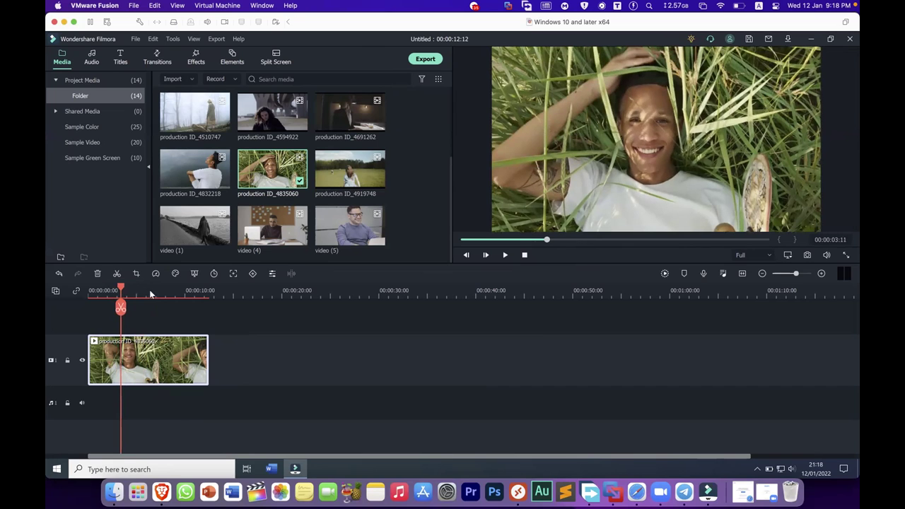
{"action": "left_click", "coordinate": [157, 288]}
{"action": "left_click_drag", "start_coordinate": [157, 288], "coordinate": [155, 290]}
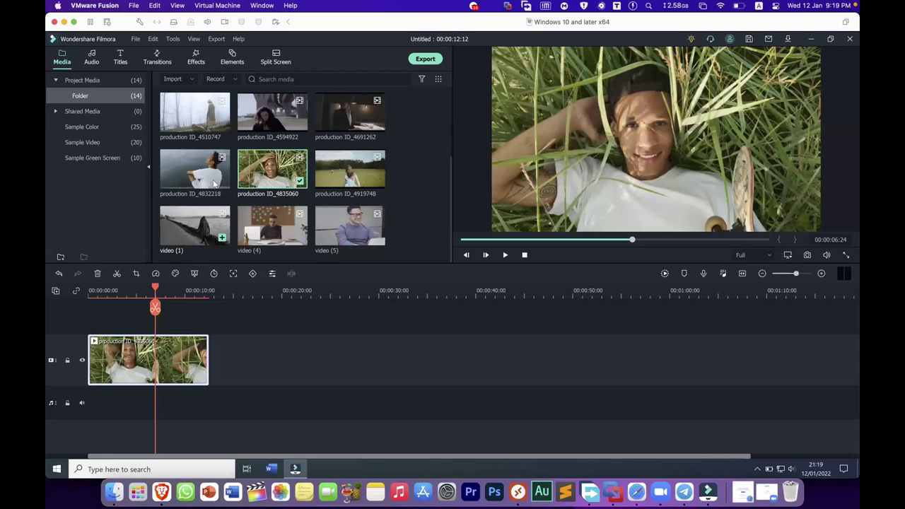
- Append production ID_4832218 and production ID_4919748 after the first clip on the same video track, and play part of the sequence
{"action": "left_click", "coordinate": [191, 167]}
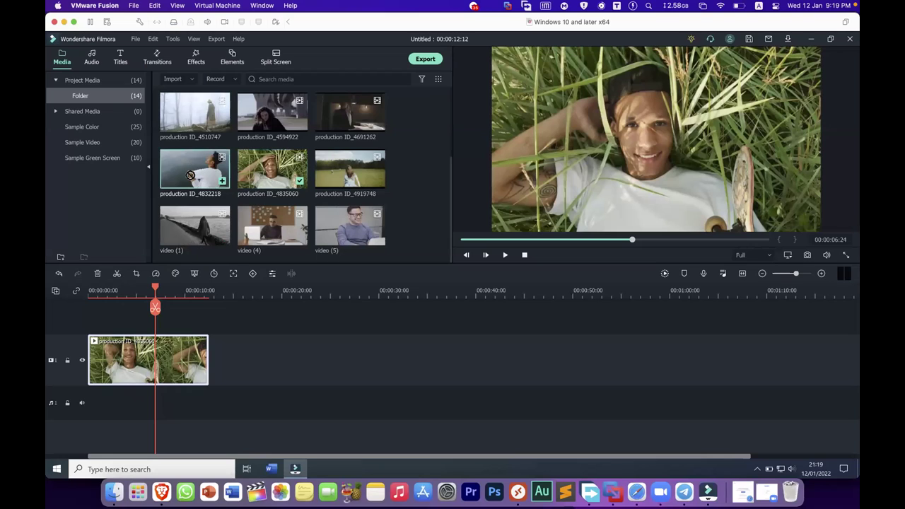
{"action": "left_click_drag", "start_coordinate": [215, 346], "coordinate": [236, 350]}
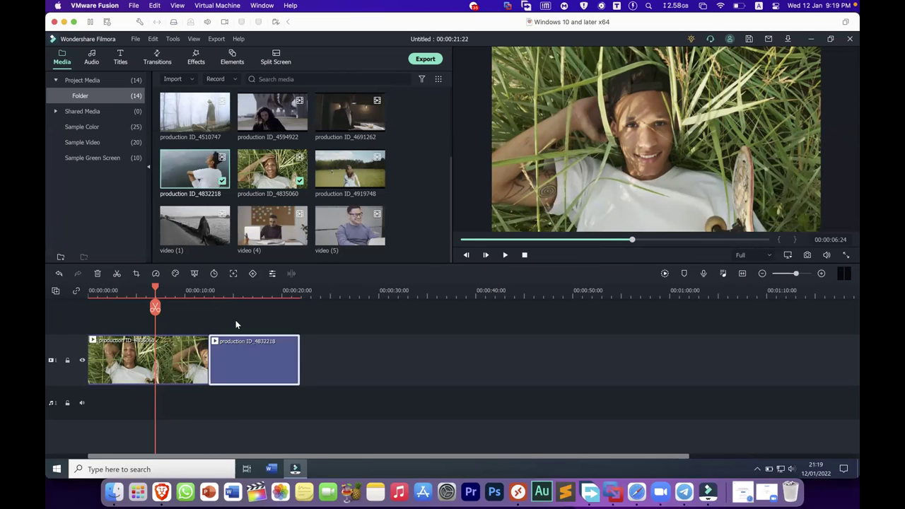
{"action": "left_click_drag", "start_coordinate": [322, 190], "coordinate": [346, 356]}
{"action": "left_click_drag", "start_coordinate": [369, 315], "coordinate": [369, 320]}
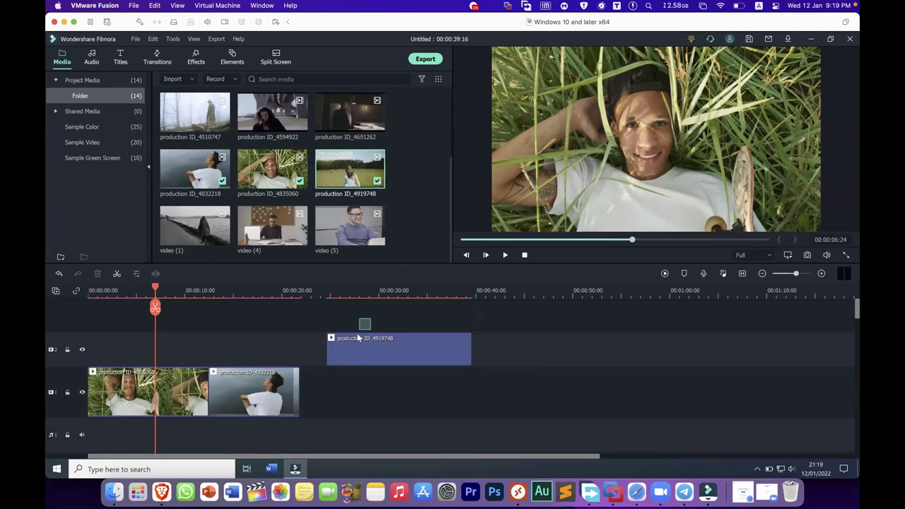
{"action": "left_click_drag", "start_coordinate": [358, 357], "coordinate": [325, 392]}
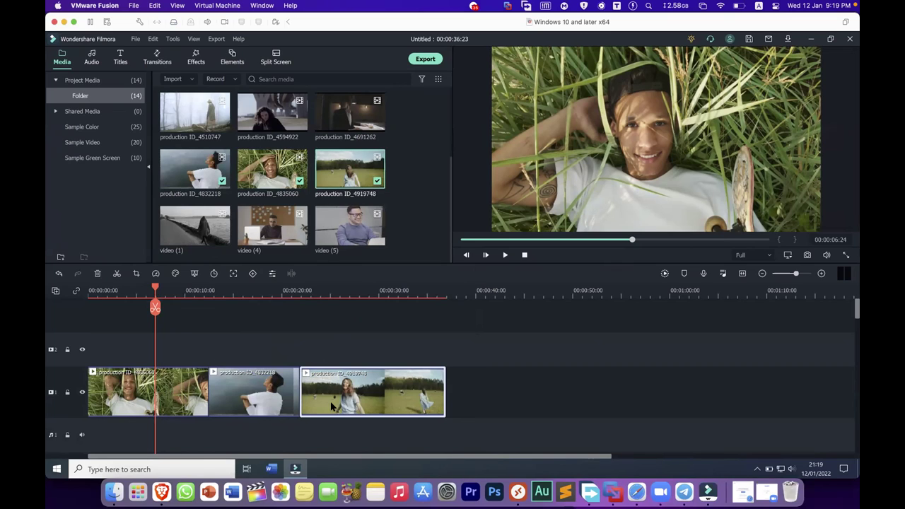
{"action": "left_click", "coordinate": [505, 256]}
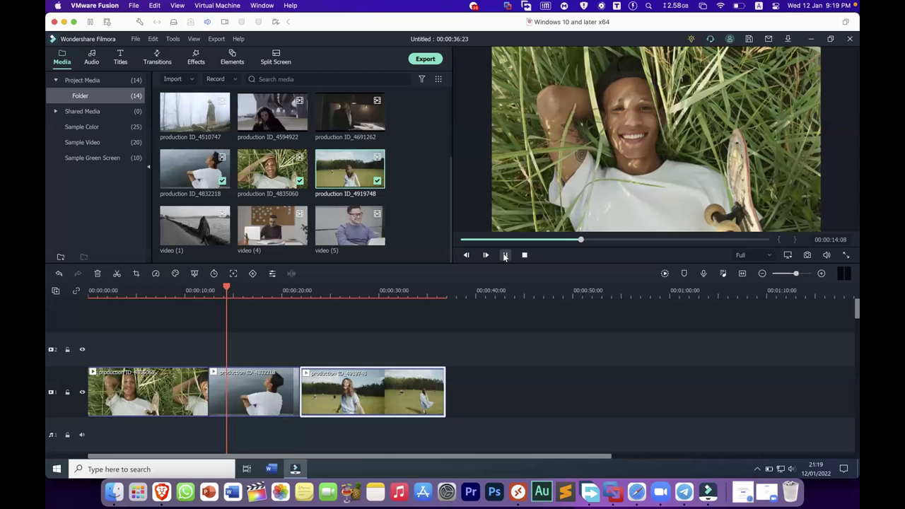
{"action": "left_click", "coordinate": [505, 255]}
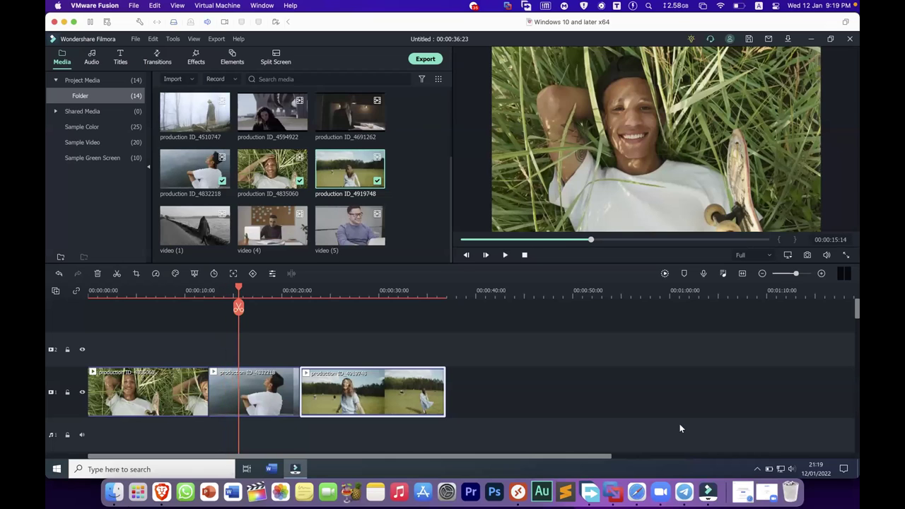
- Switch to the macOS Filmora window and place production ID_4835060, ID_4832218 and ID_4919748 back to back on video track 2
{"action": "left_click", "coordinate": [709, 488]}
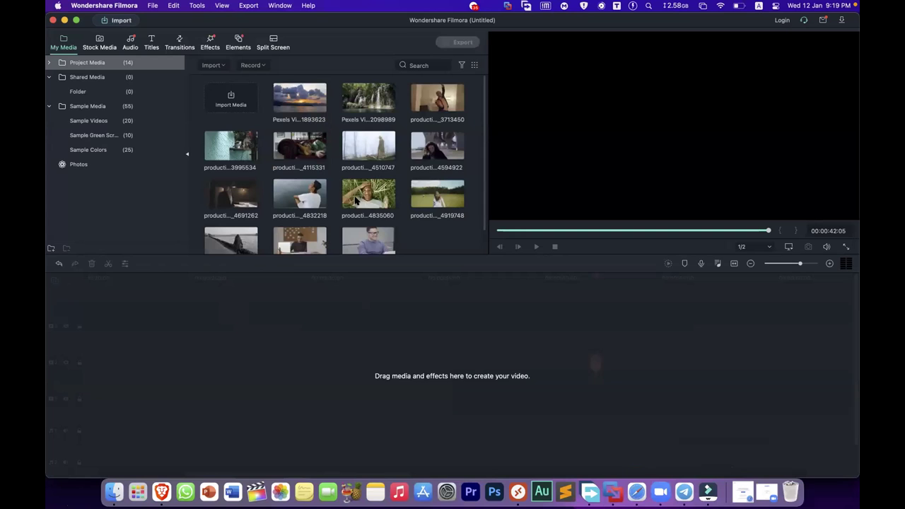
{"action": "left_click_drag", "start_coordinate": [367, 194], "coordinate": [92, 362]}
{"action": "left_click_drag", "start_coordinate": [363, 299], "coordinate": [396, 361]}
{"action": "left_click_drag", "start_coordinate": [437, 195], "coordinate": [600, 362]}
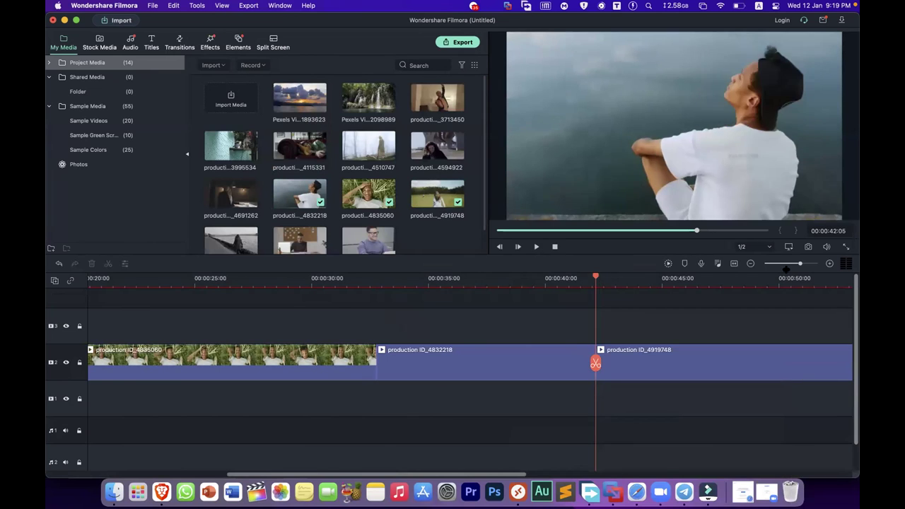
- Move all three clips together to the start of the timeline and play the sequence from the beginning
{"action": "mouse_move", "coordinate": [798, 263]}
{"action": "left_mouse_down"}
{"action": "mouse_move", "coordinate": [781, 264]}
{"action": "mouse_move", "coordinate": [793, 263]}
{"action": "left_mouse_up"}
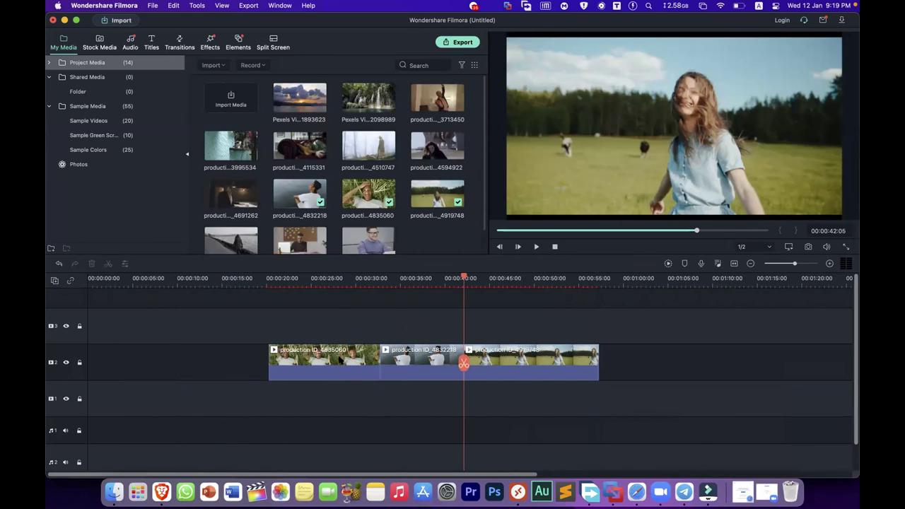
{"action": "left_click_drag", "start_coordinate": [250, 362], "coordinate": [449, 362]}
{"action": "left_click_drag", "start_coordinate": [360, 359], "coordinate": [179, 359]}
{"action": "left_click_drag", "start_coordinate": [464, 277], "coordinate": [90, 283]}
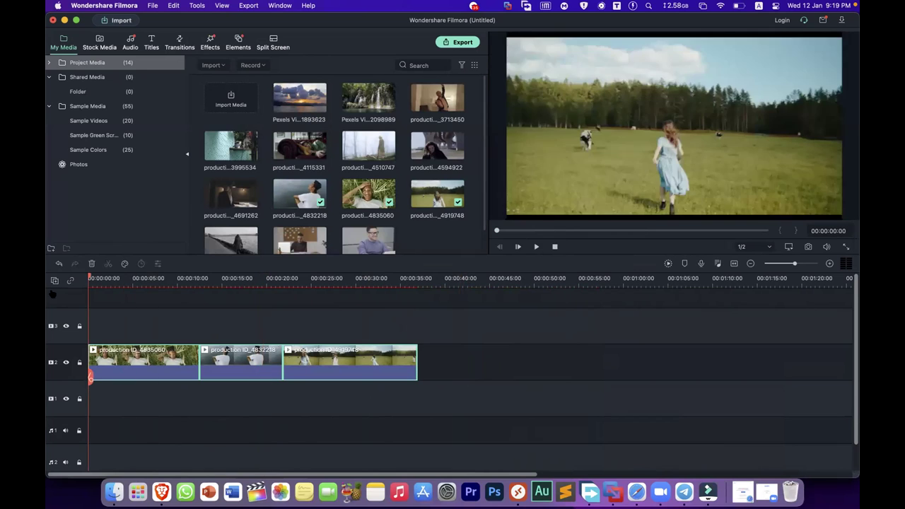
{"action": "left_click", "coordinate": [536, 247]}
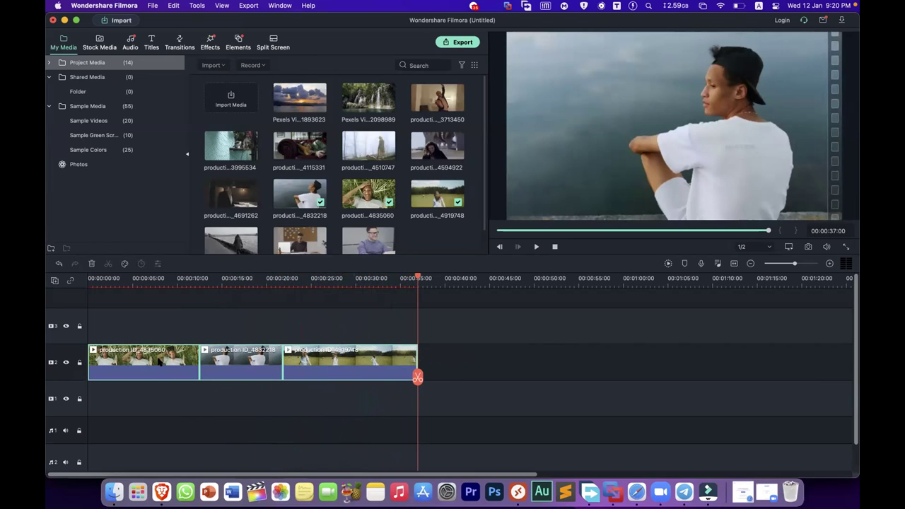
- Clear the timeline and place production ID_4919748 at the start of video track 2, matching the project to the media's 2048X1080 25.00fps
{"action": "key", "text": "super+a"}
{"action": "key", "text": "Delete"}
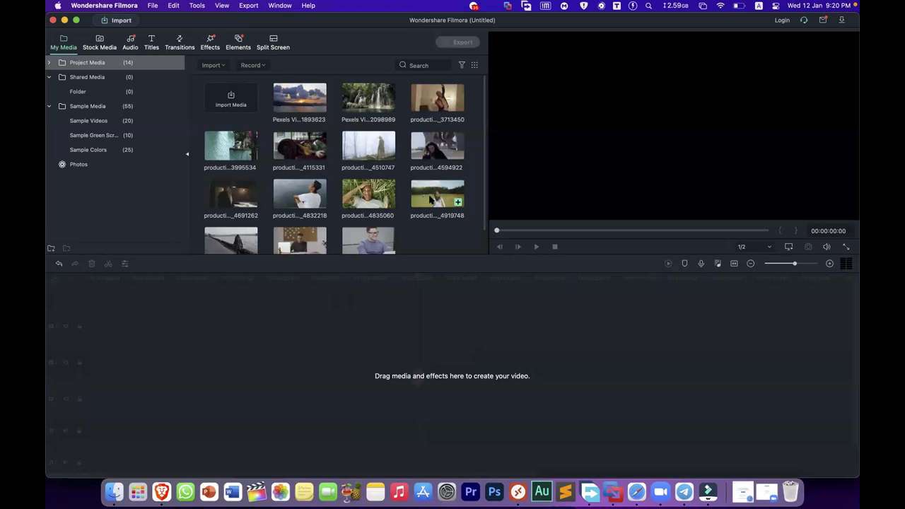
{"action": "left_click_drag", "start_coordinate": [430, 201], "coordinate": [135, 362]}
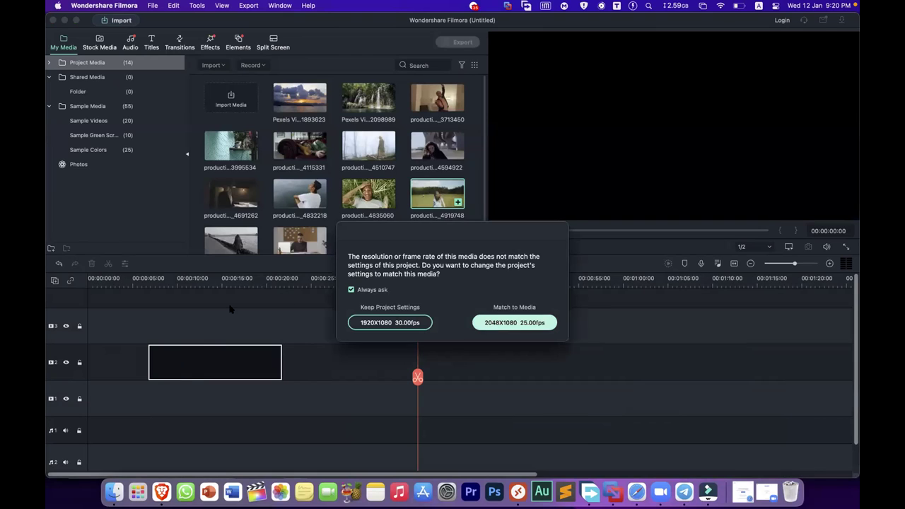
{"action": "left_click", "coordinate": [491, 325]}
{"action": "left_click", "coordinate": [122, 278]}
{"action": "left_click_drag", "start_coordinate": [228, 354], "coordinate": [148, 355]}
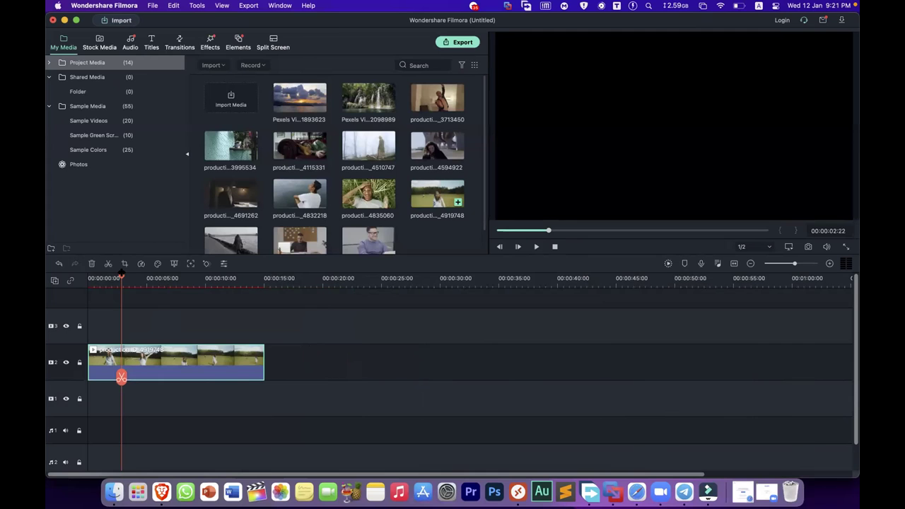
- Scrub and play through production ID_4919748 on the timeline to review its footage
{"action": "mouse_move", "coordinate": [206, 281]}
{"action": "left_mouse_down"}
{"action": "mouse_move", "coordinate": [139, 285]}
{"action": "mouse_move", "coordinate": [246, 283]}
{"action": "mouse_move", "coordinate": [105, 292]}
{"action": "mouse_move", "coordinate": [205, 297]}
{"action": "left_mouse_up"}
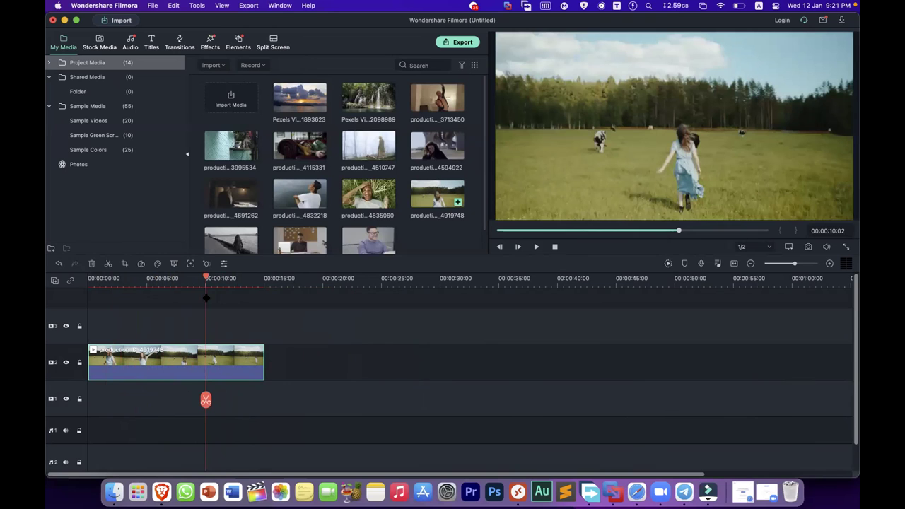
{"action": "left_click_drag", "start_coordinate": [205, 400], "coordinate": [119, 405]}
{"action": "key", "text": "space"}
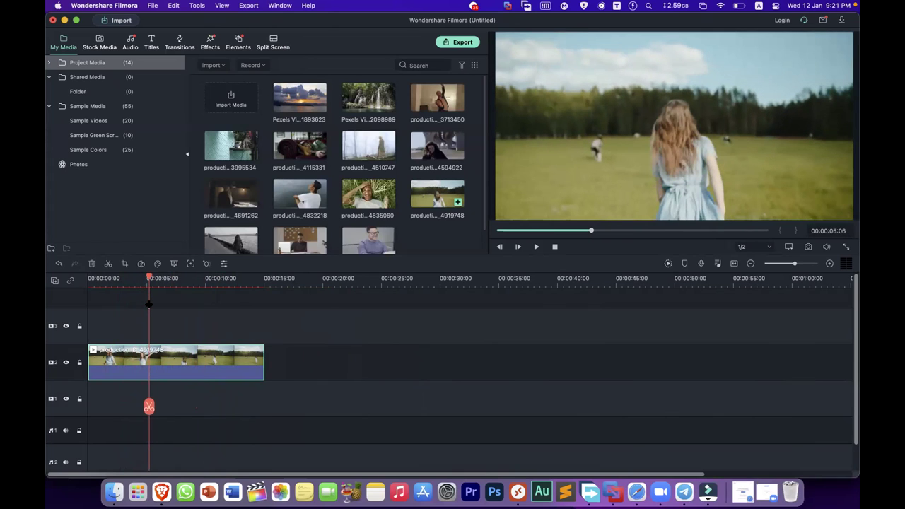
{"action": "left_click_drag", "start_coordinate": [148, 407], "coordinate": [121, 415]}
{"action": "left_click_drag", "start_coordinate": [121, 313], "coordinate": [161, 320]}
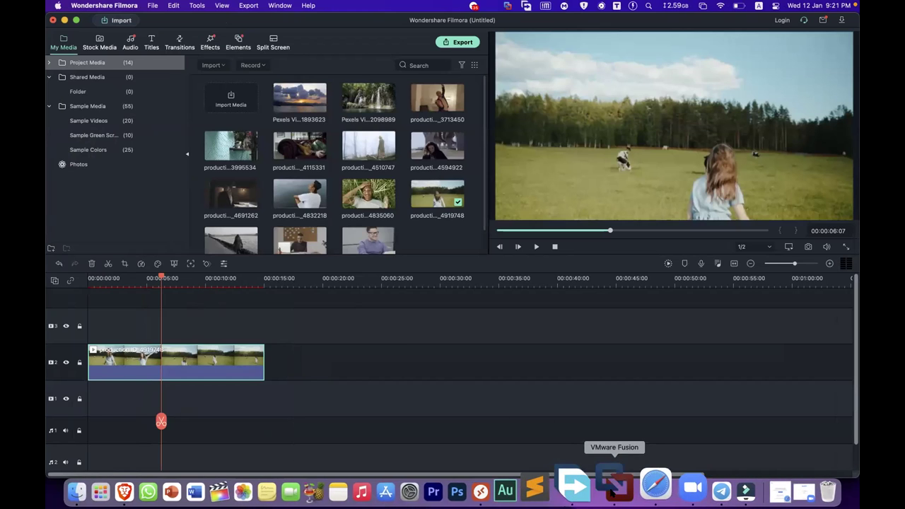
- Switch to the Windows virtual machine, turn the volume up, and reopen Wondershare Filmora X from the desktop
{"action": "left_click", "coordinate": [612, 489]}
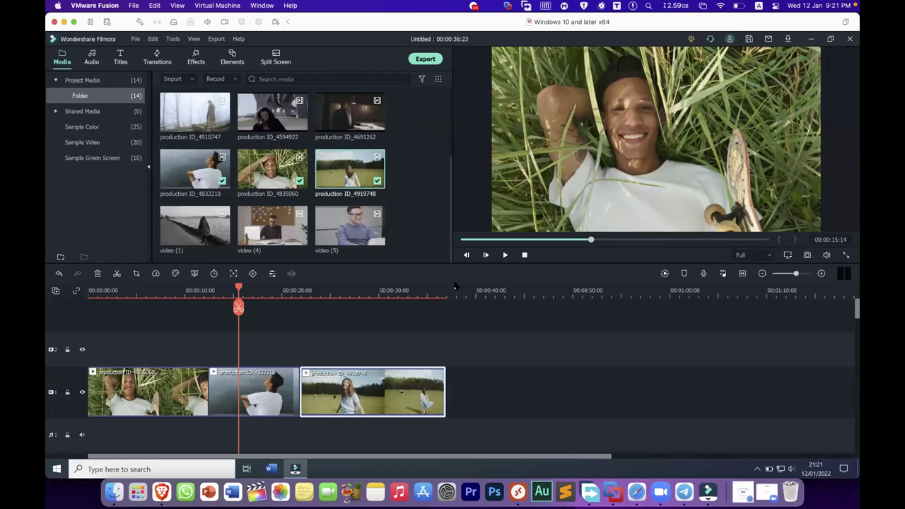
{"action": "key", "text": "XF86AudioRaiseVolume"}
{"action": "key", "text": "XF86AudioRaiseVolume"}
{"action": "key", "text": "XF86AudioRaiseVolume"}
{"action": "key", "text": "XF86AudioRaiseVolume"}
{"action": "key", "text": "XF86AudioRaiseVolume"}
{"action": "key", "text": "XF86AudioRaiseVolume"}
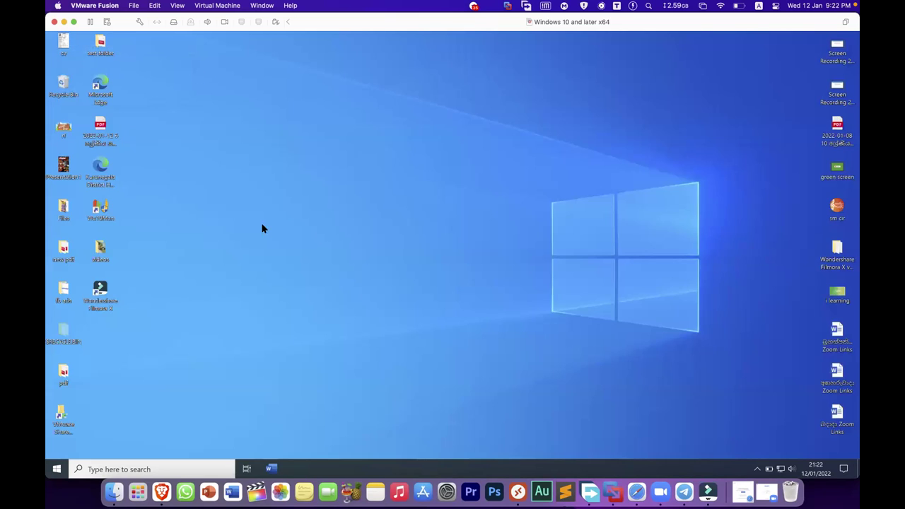
{"action": "double_click", "coordinate": [101, 291]}
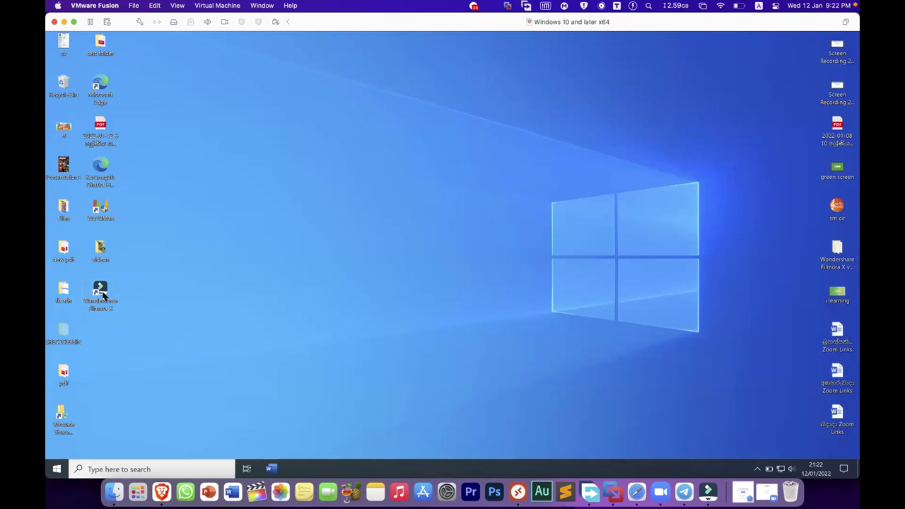
- Switch back to the macOS Filmora window and open the library of included audio tracks
{"action": "left_click", "coordinate": [707, 488]}
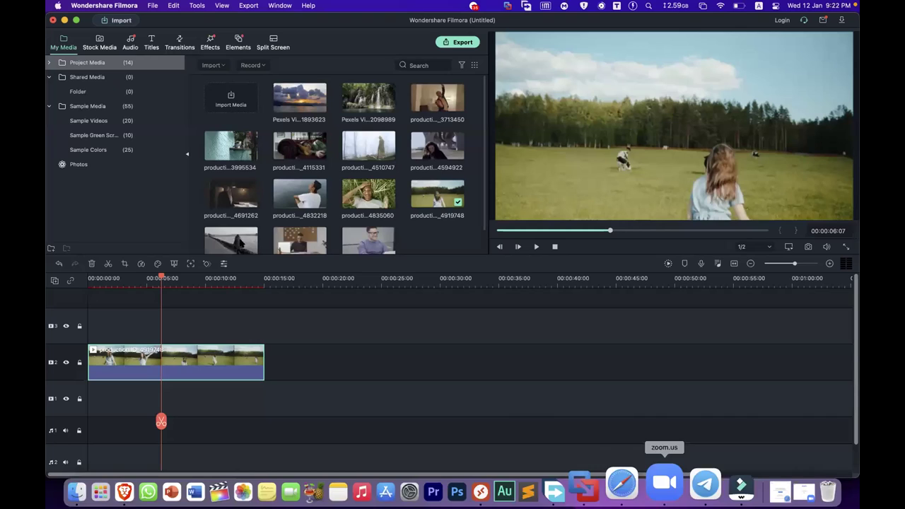
{"action": "left_click", "coordinate": [130, 45]}
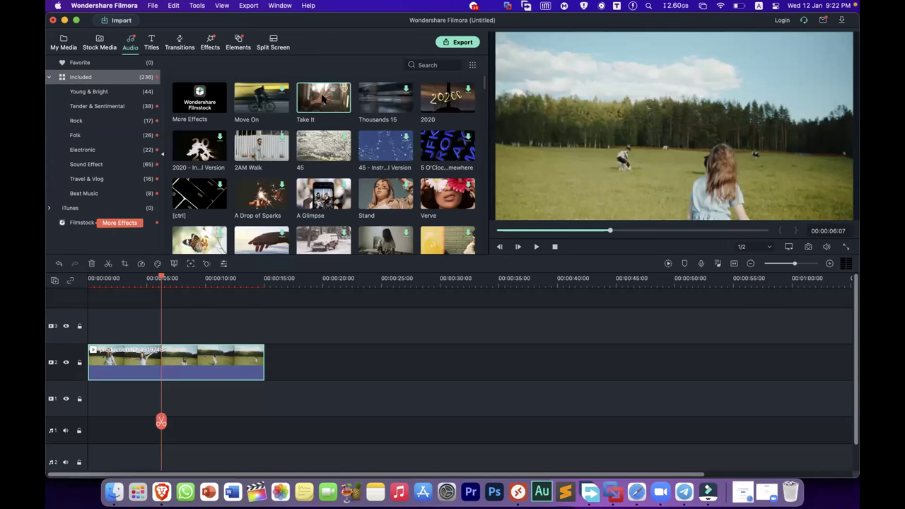
- Add the included track Take It to audio track 1 and reposition it to start just past the end of the video clip
{"action": "left_click_drag", "start_coordinate": [322, 97], "coordinate": [248, 424]}
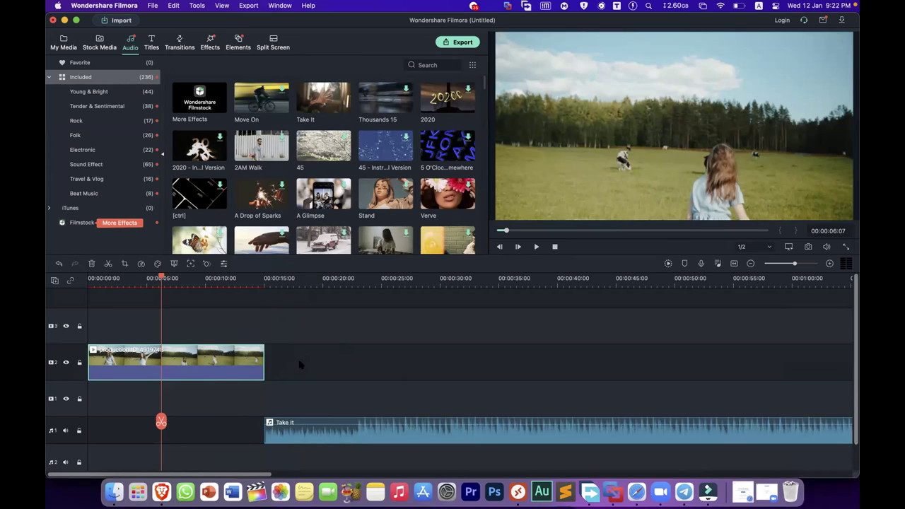
{"action": "left_click_drag", "start_coordinate": [321, 434], "coordinate": [132, 436]}
{"action": "left_click_drag", "start_coordinate": [220, 436], "coordinate": [315, 440]}
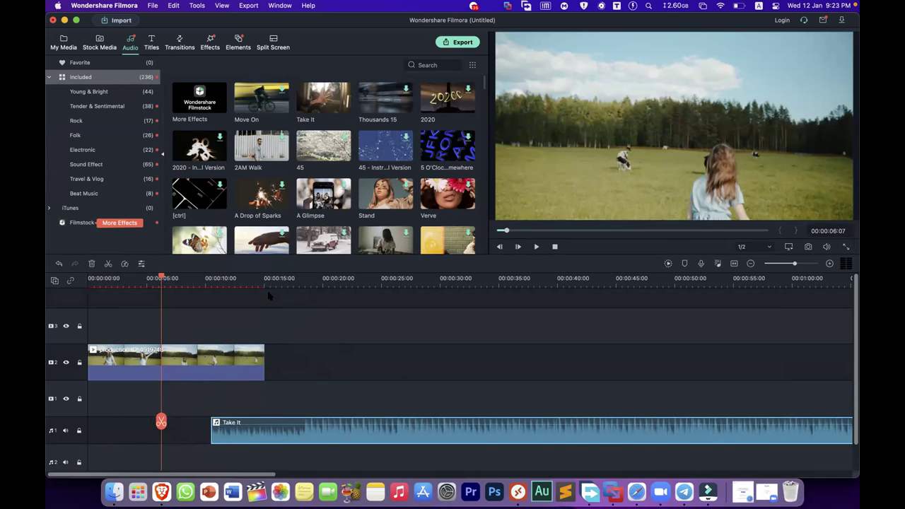
{"action": "left_click_drag", "start_coordinate": [151, 280], "coordinate": [121, 279]}
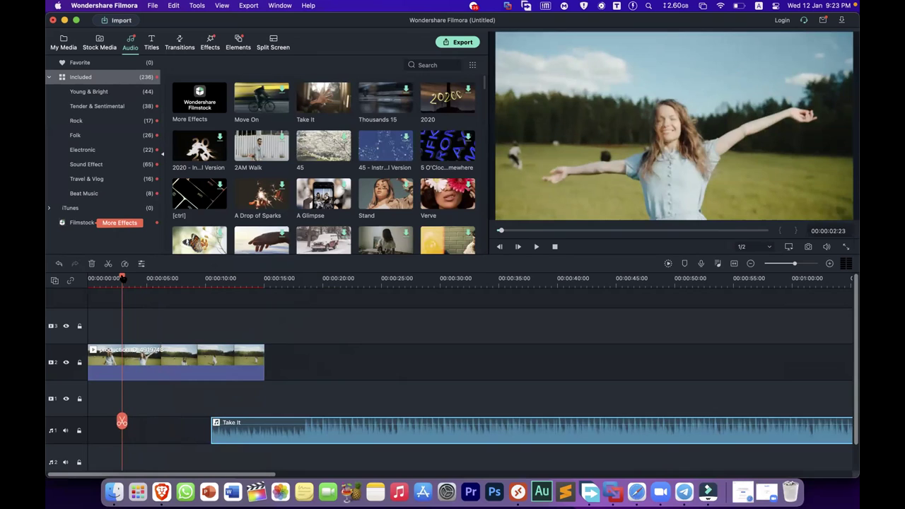
{"action": "left_click_drag", "start_coordinate": [245, 434], "coordinate": [297, 332]}
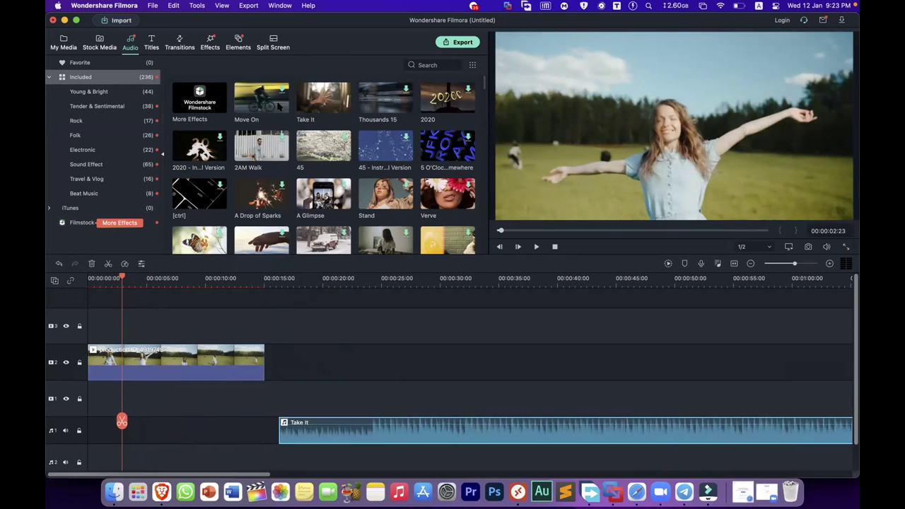
- Preview the Take It track from the audio library and play the opening seconds of the timeline
{"action": "left_click", "coordinate": [328, 103]}
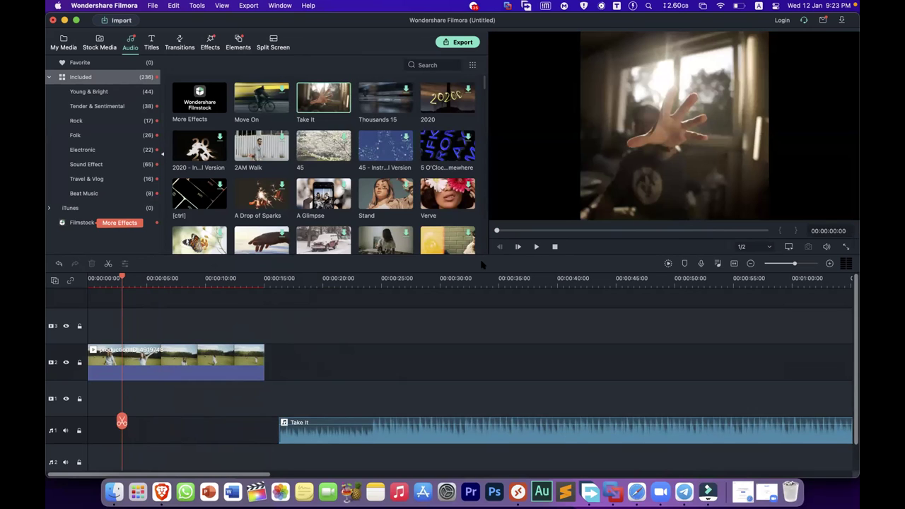
{"action": "left_click", "coordinate": [536, 247]}
{"action": "left_click", "coordinate": [122, 421]}
{"action": "left_click_drag", "start_coordinate": [121, 277], "coordinate": [100, 277]}
{"action": "key", "text": "space"}
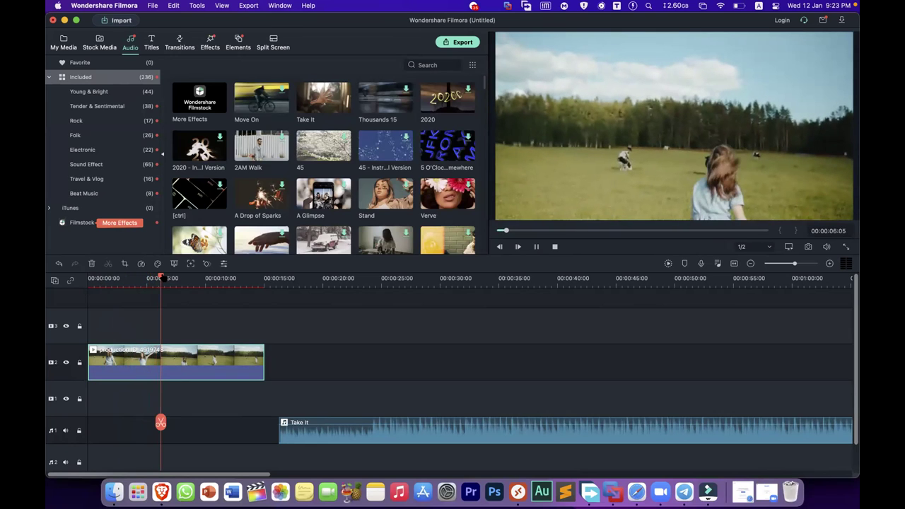
{"action": "left_click_drag", "start_coordinate": [130, 278], "coordinate": [106, 278]}
{"action": "left_click", "coordinate": [537, 247]}
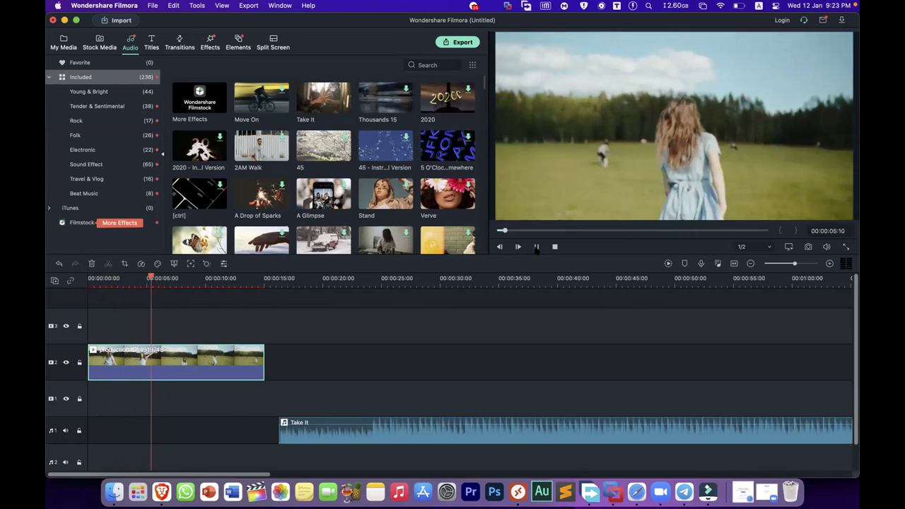
{"action": "left_click", "coordinate": [537, 247]}
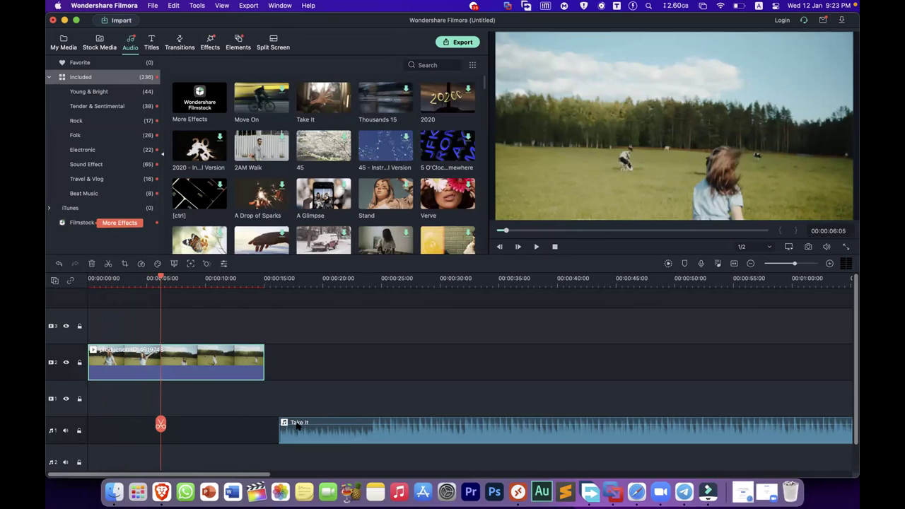
- Move Take It on audio track 1 to start at 00:00:06:05 and play the timeline past the end of the video clip
{"action": "left_click_drag", "start_coordinate": [338, 434], "coordinate": [224, 421]}
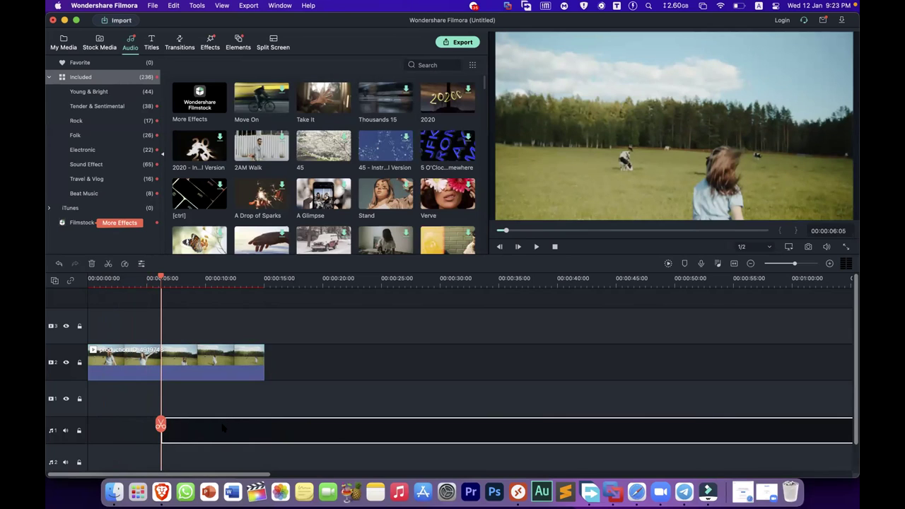
{"action": "left_click_drag", "start_coordinate": [237, 427], "coordinate": [130, 425]}
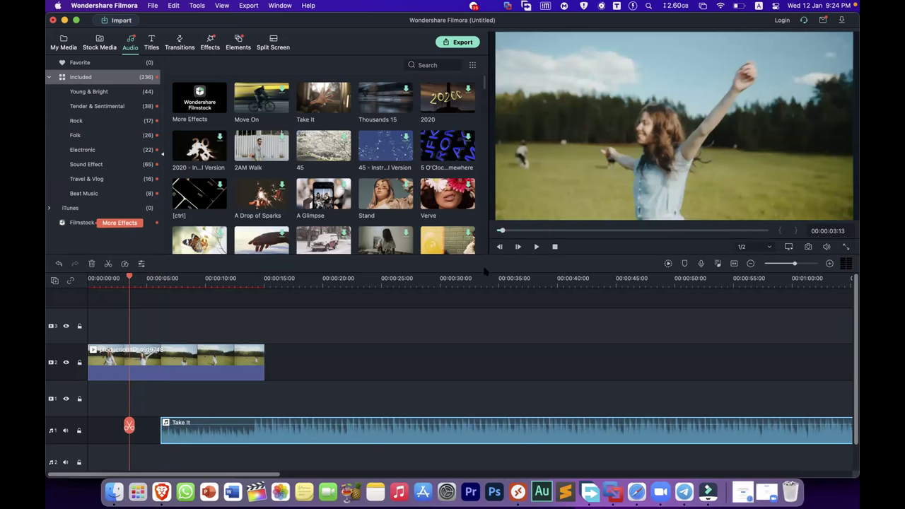
{"action": "left_click", "coordinate": [536, 247]}
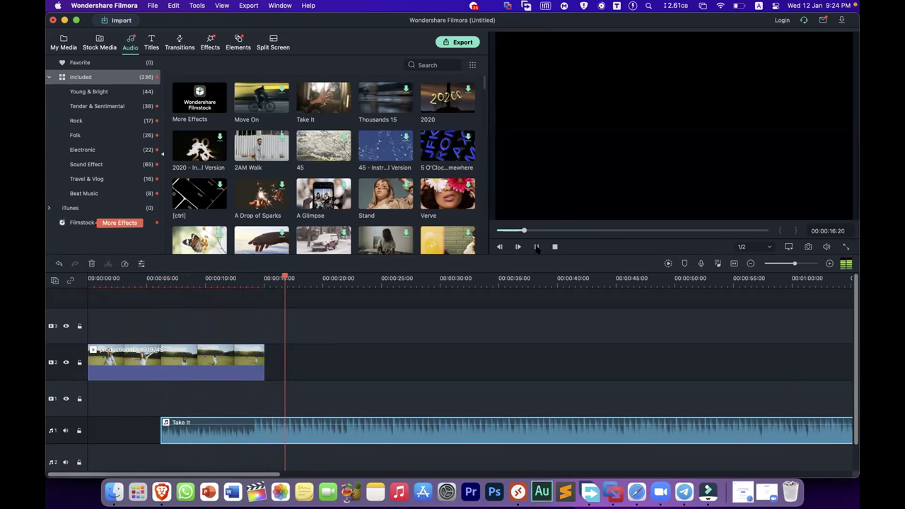
{"action": "left_click", "coordinate": [535, 247]}
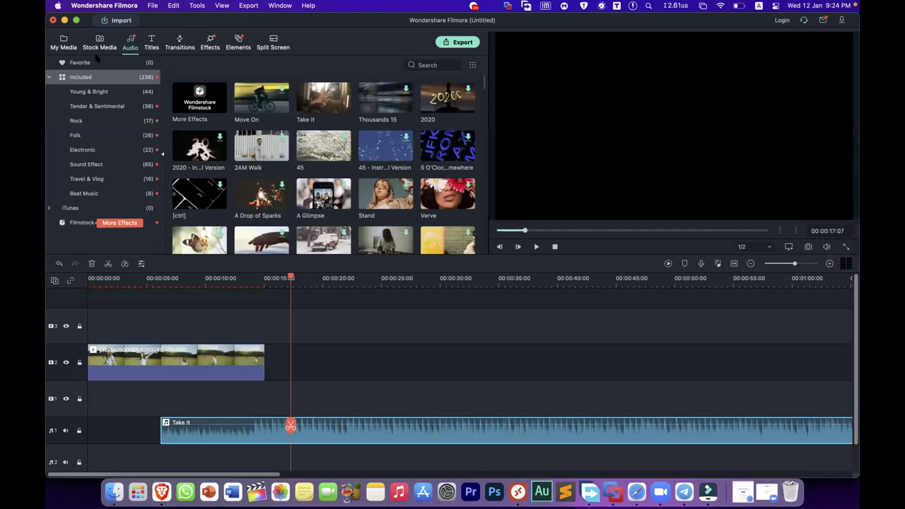
- Return to the project media and align Take It with the beginning of the timeline on audio track 1
{"action": "left_click", "coordinate": [64, 42]}
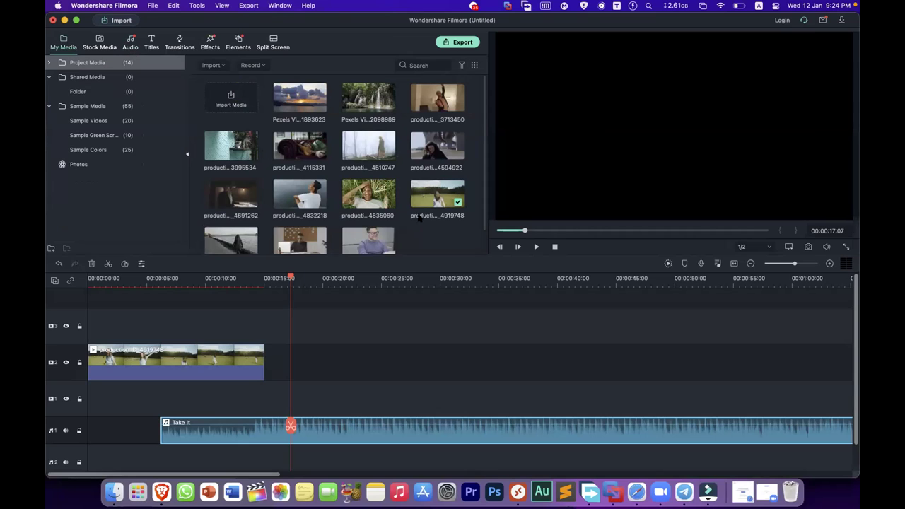
{"action": "scroll", "coordinate": [430, 240], "scroll_direction": "down", "scroll_amount": 2}
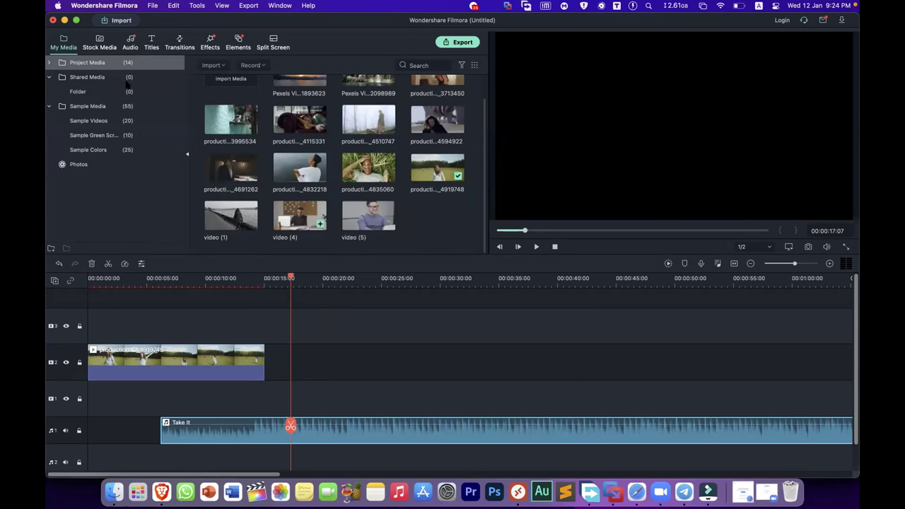
{"action": "left_click", "coordinate": [134, 45]}
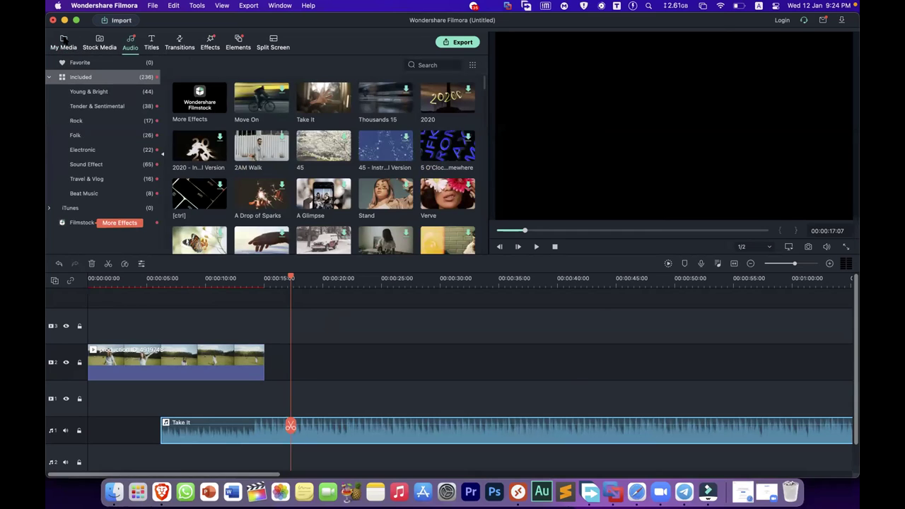
{"action": "left_click", "coordinate": [65, 42]}
{"action": "left_click_drag", "start_coordinate": [434, 237], "coordinate": [273, 200]}
{"action": "left_click", "coordinate": [276, 424]}
{"action": "key", "text": "Delete"}
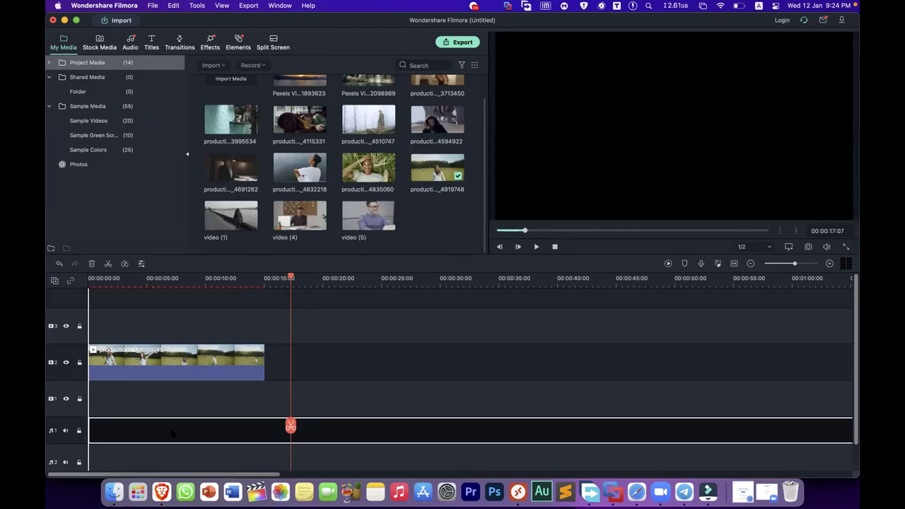
{"action": "key", "text": "super+z"}
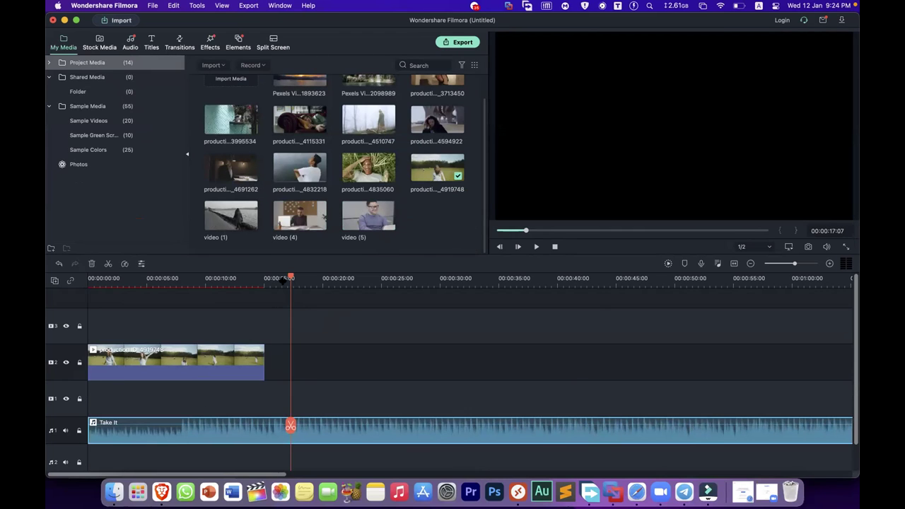
- Place production ID_4832218 directly after the first clip on video track 2 and play through both clips
{"action": "left_click_drag", "start_coordinate": [284, 280], "coordinate": [79, 283]}
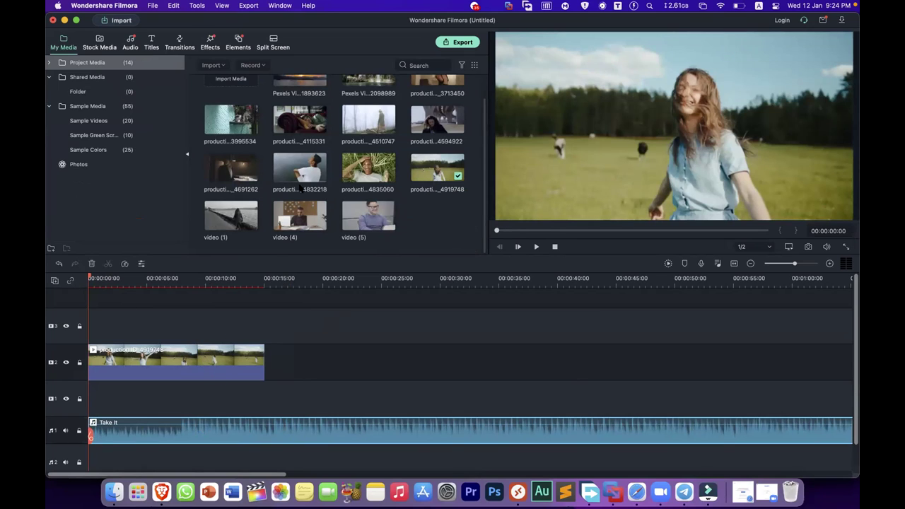
{"action": "left_click_drag", "start_coordinate": [296, 170], "coordinate": [265, 365]}
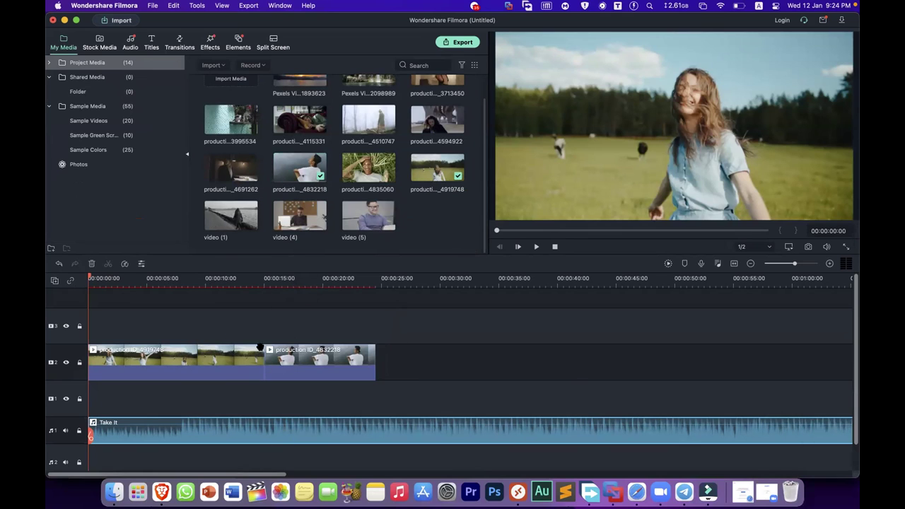
{"action": "left_click", "coordinate": [243, 281]}
{"action": "left_click", "coordinate": [198, 281]}
{"action": "key", "text": "space"}
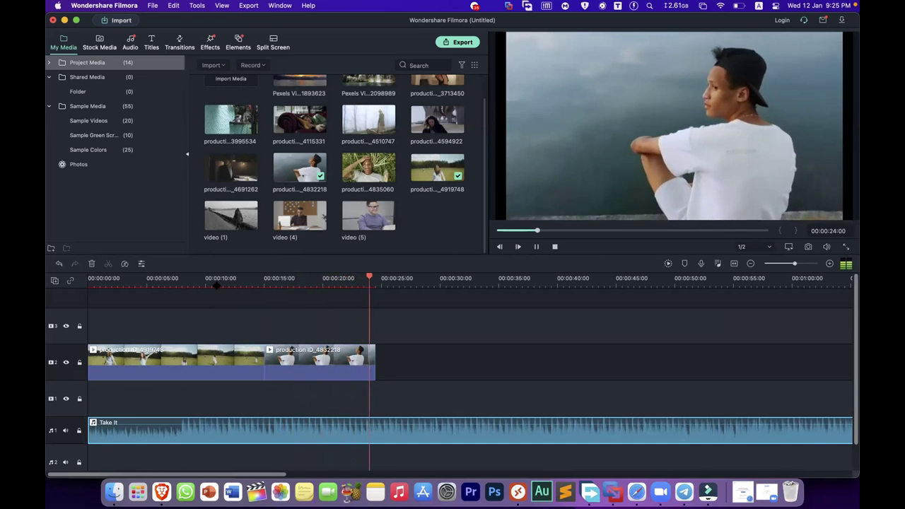
{"action": "left_click", "coordinate": [377, 280]}
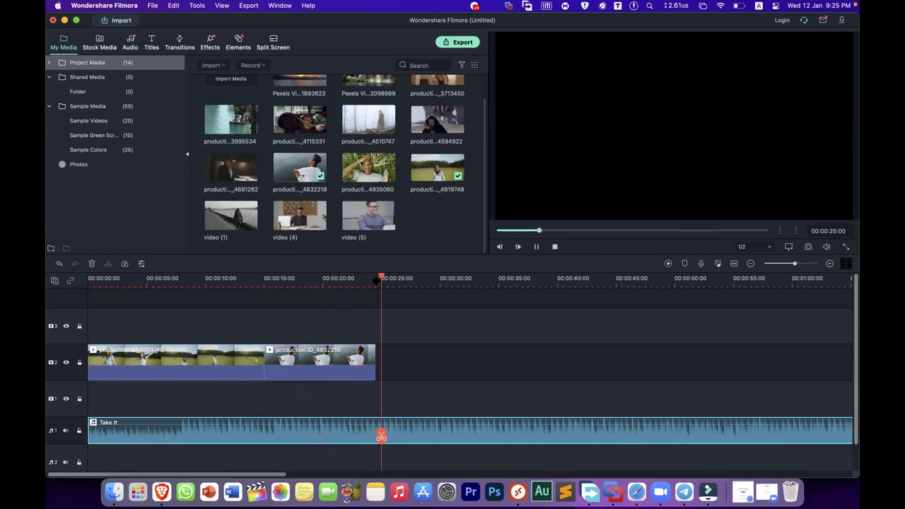
{"action": "left_click_drag", "start_coordinate": [297, 300], "coordinate": [243, 302]}
{"action": "left_click", "coordinate": [241, 302]}
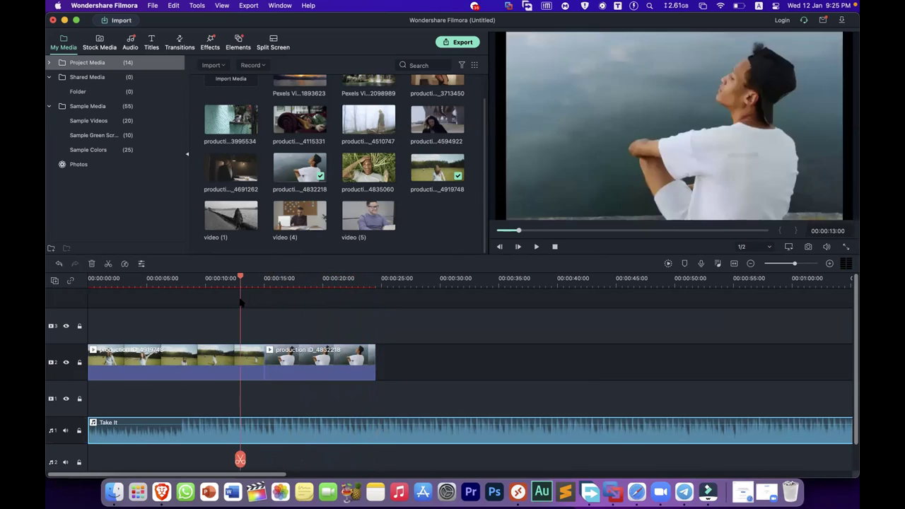
- Examine the cut between the two video clips up close, and open and close the properties of production ID_4832218
{"action": "scroll", "coordinate": [239, 277], "scroll_direction": "up", "scroll_amount": 3}
{"action": "left_click_drag", "start_coordinate": [240, 277], "coordinate": [283, 280]}
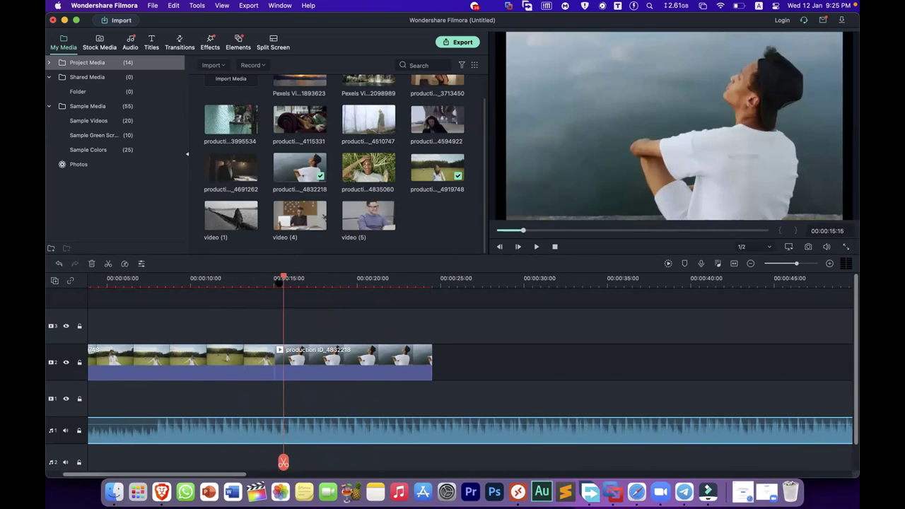
{"action": "left_click", "coordinate": [305, 365]}
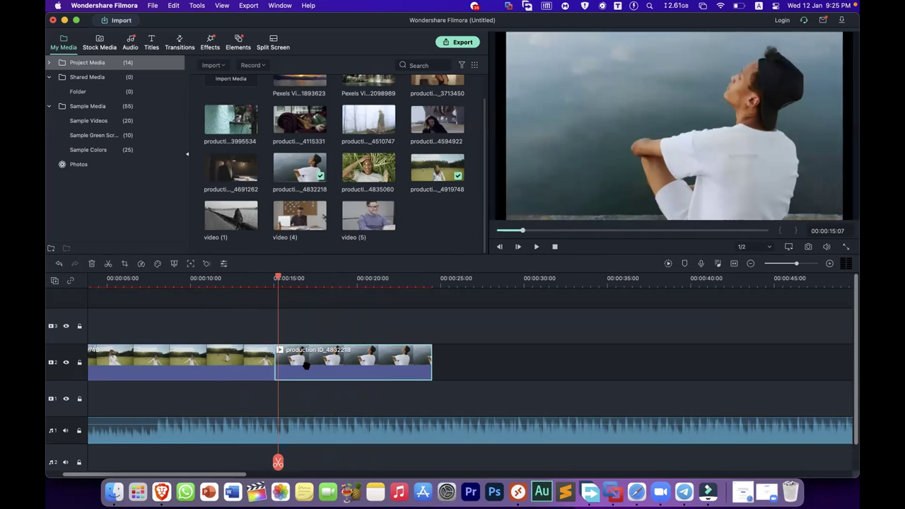
{"action": "double_click", "coordinate": [577, 201]}
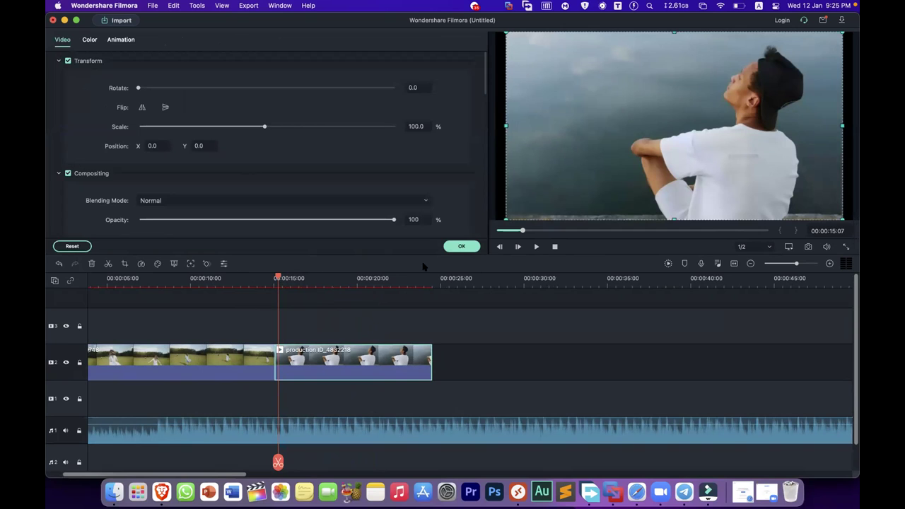
{"action": "left_click", "coordinate": [456, 249]}
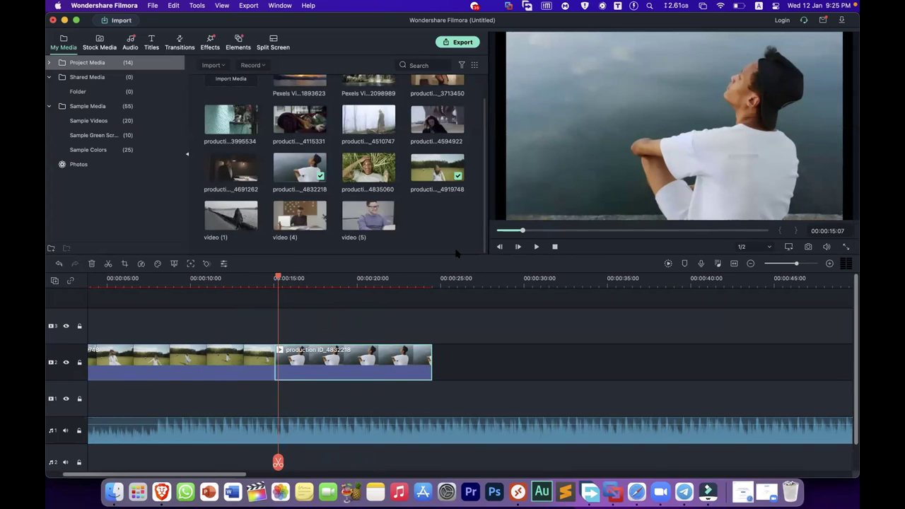
{"action": "left_click", "coordinate": [258, 279]}
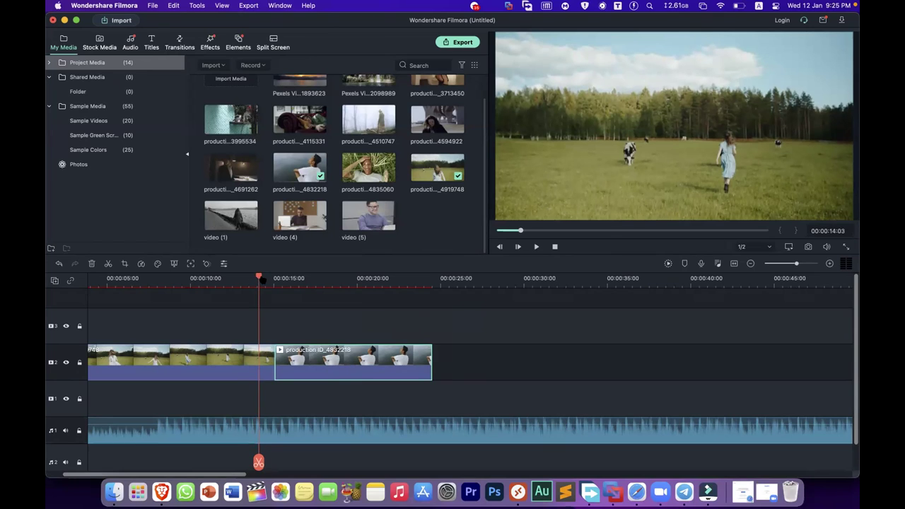
{"action": "left_click", "coordinate": [296, 281]}
{"action": "left_click_drag", "start_coordinate": [299, 287], "coordinate": [265, 297]}
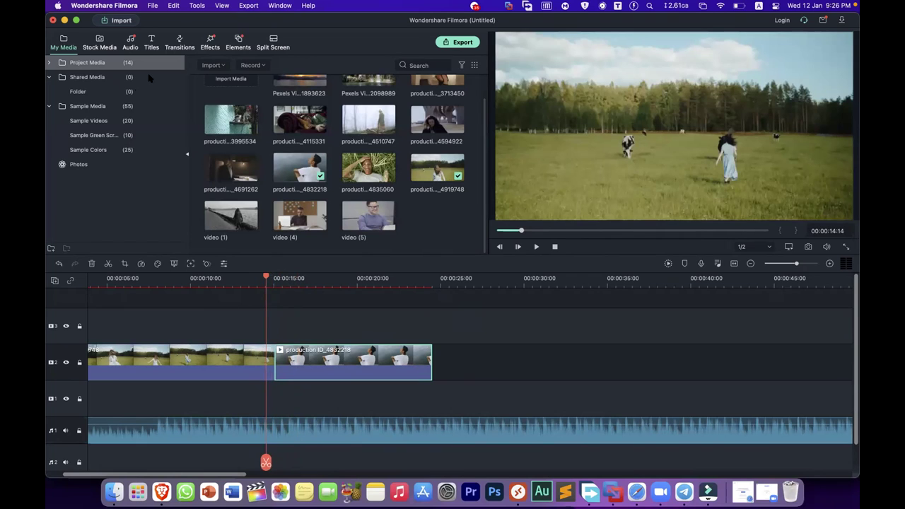
- Open the Filmstock transitions library and filter it to Free items
{"action": "left_click", "coordinate": [179, 44]}
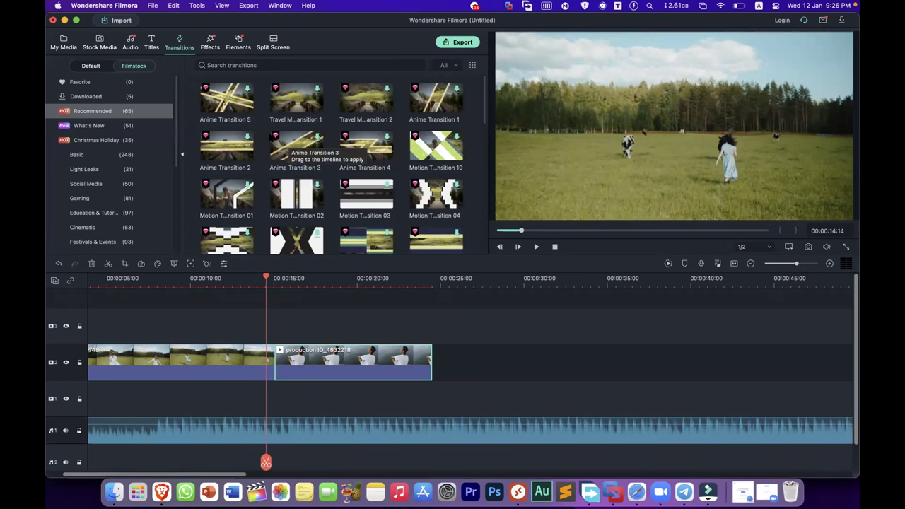
{"action": "left_click", "coordinate": [455, 65]}
{"action": "left_click", "coordinate": [446, 86]}
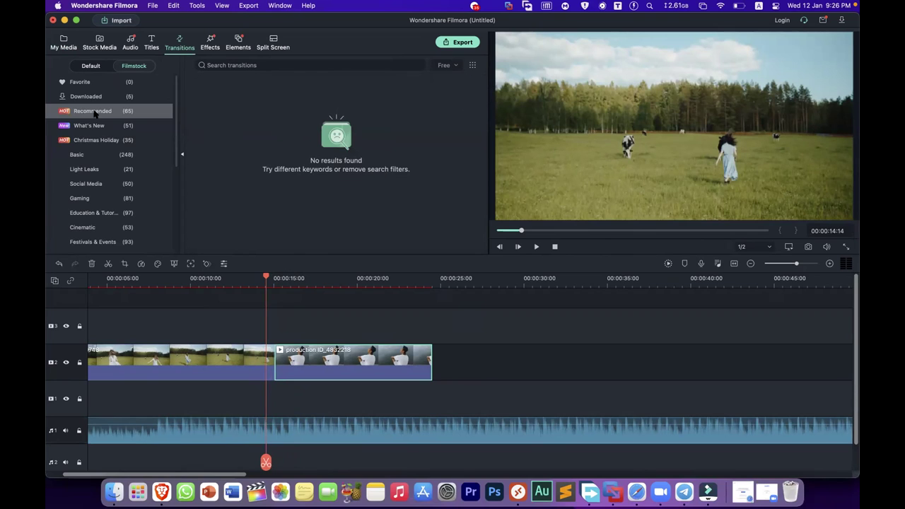
- Browse the free transitions in Basic, Light Leaks, Social Media, Gaming and Education & Tutorial, and return to Basic
{"action": "left_click", "coordinate": [100, 153]}
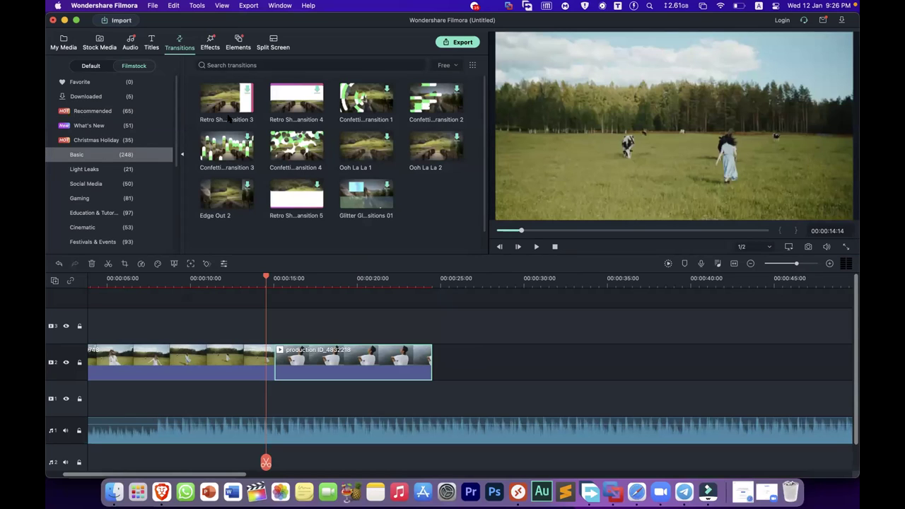
{"action": "left_click", "coordinate": [101, 171]}
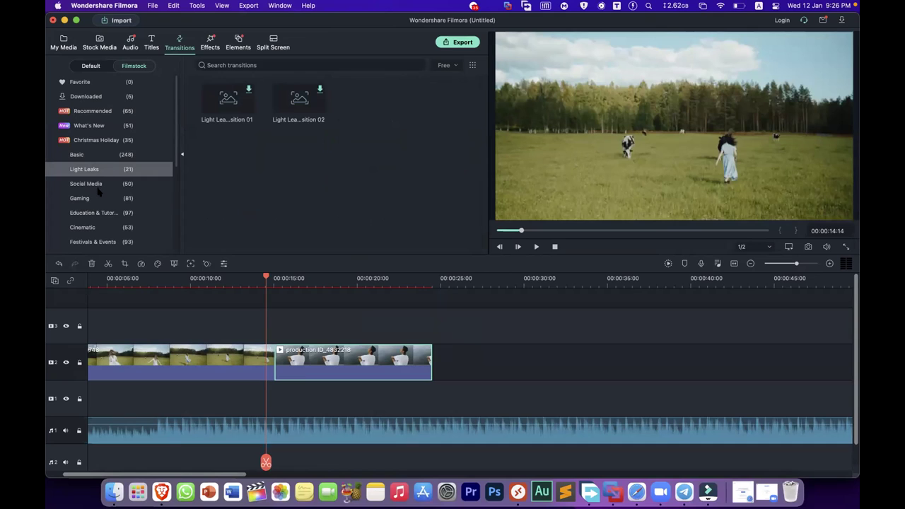
{"action": "left_click", "coordinate": [99, 186]}
{"action": "left_click", "coordinate": [98, 199]}
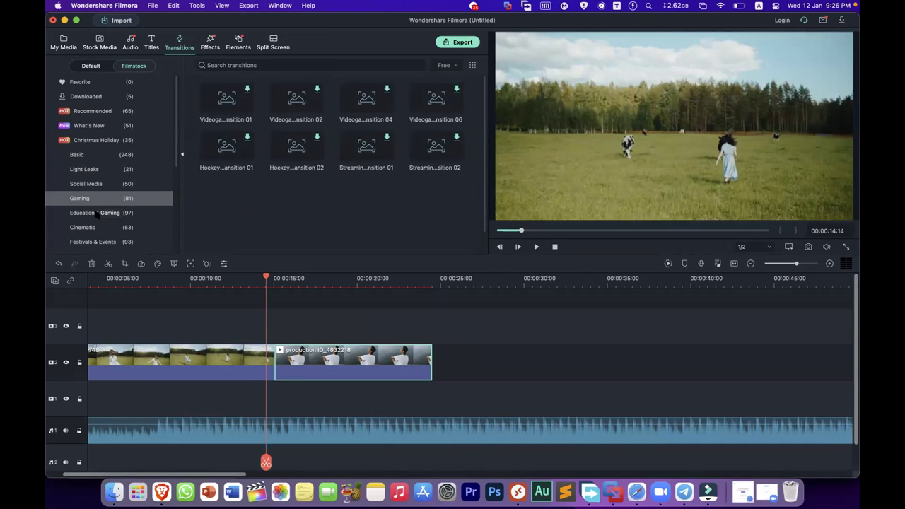
{"action": "left_click", "coordinate": [96, 213]}
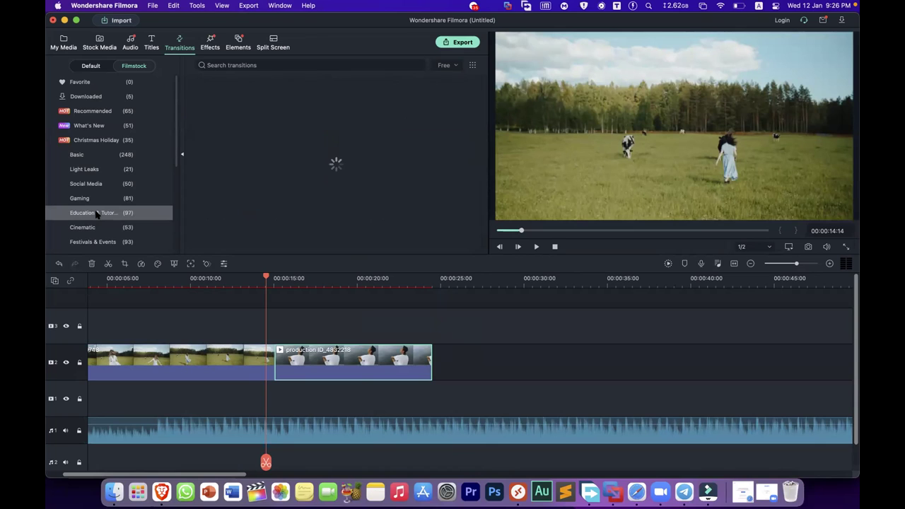
{"action": "left_click", "coordinate": [93, 154]}
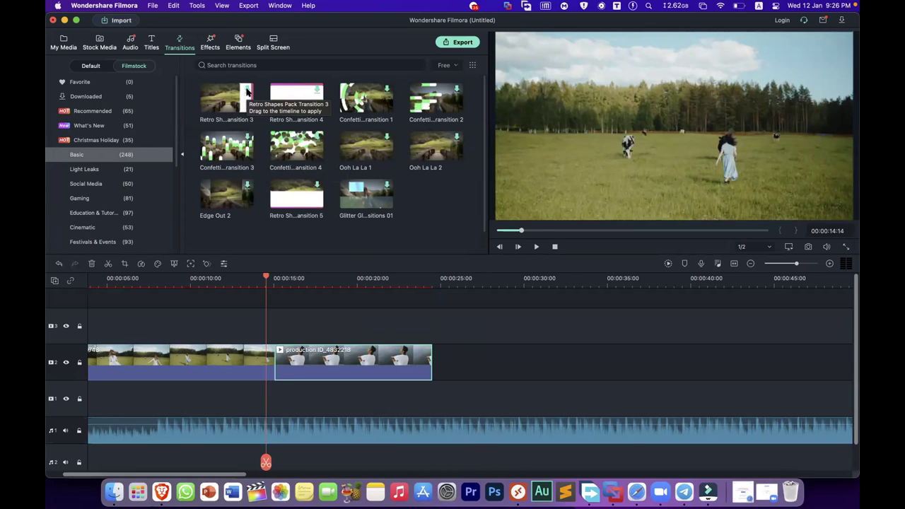
- Download Retro Shapes Pack Transition 3, apply it at the cut between the two video clips, and play it back
{"action": "left_click", "coordinate": [246, 90]}
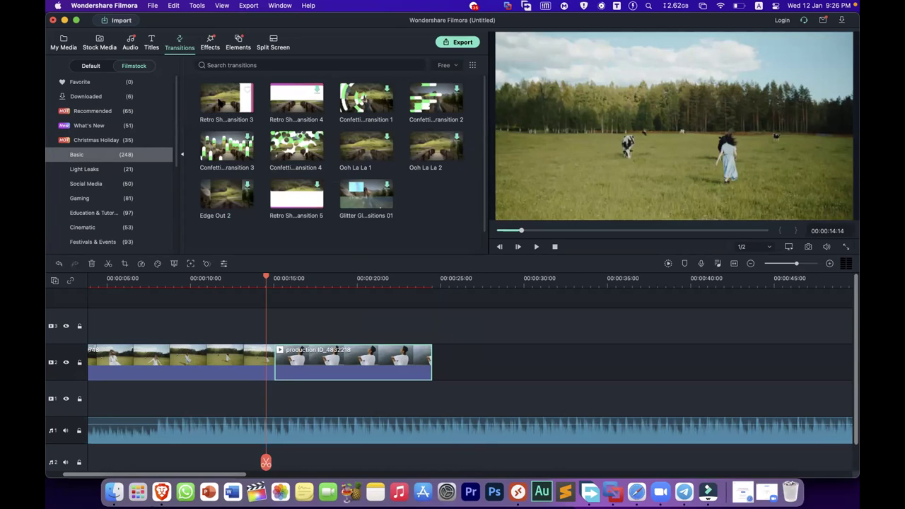
{"action": "left_click_drag", "start_coordinate": [234, 99], "coordinate": [267, 371]}
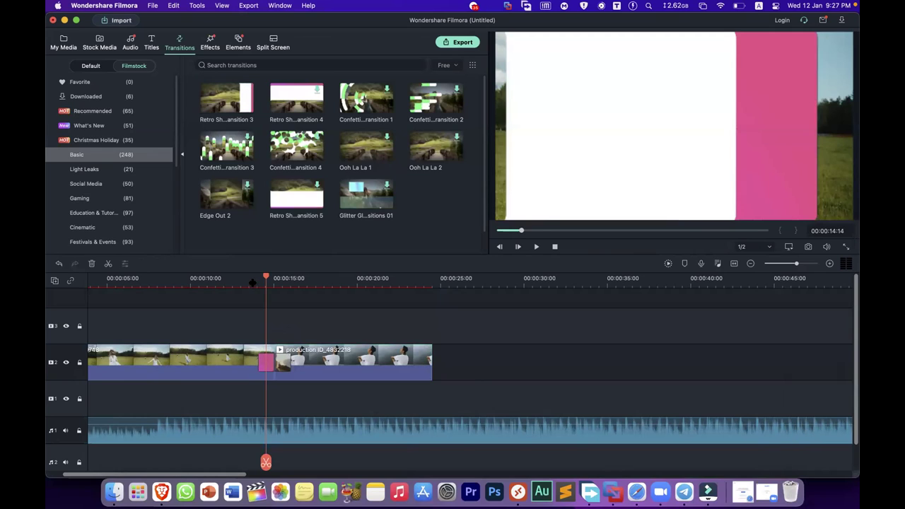
{"action": "left_click_drag", "start_coordinate": [266, 277], "coordinate": [245, 276]}
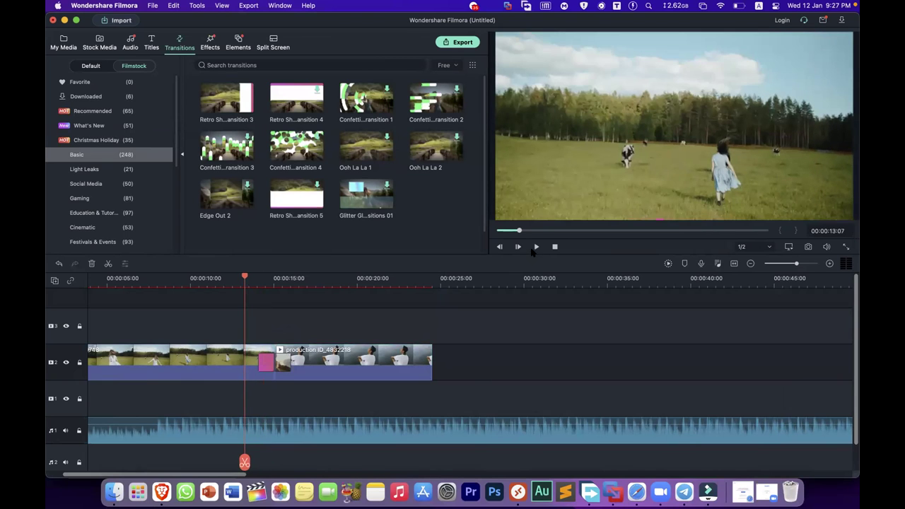
{"action": "left_click", "coordinate": [536, 247]}
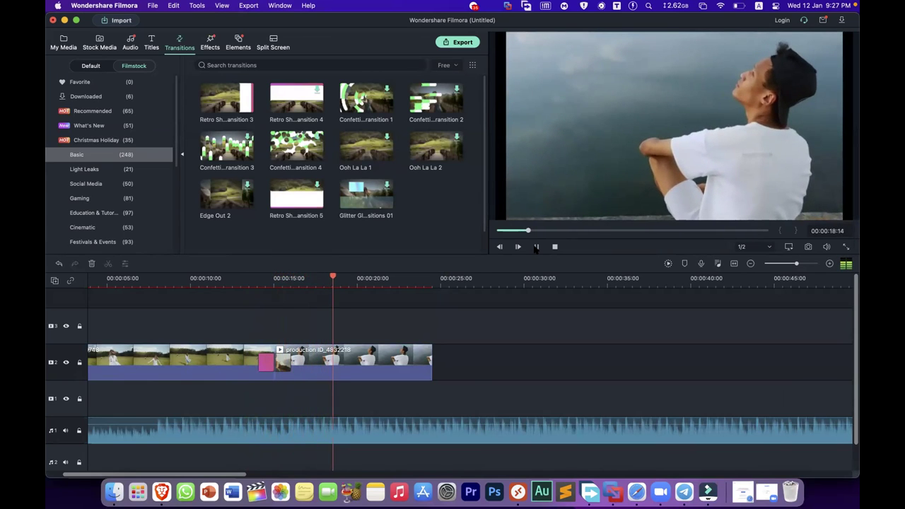
{"action": "left_click", "coordinate": [536, 248]}
- Remove the Retro Shapes transition, apply Confetti Transition 1 at the same cut, and play it back
{"action": "left_click", "coordinate": [274, 363]}
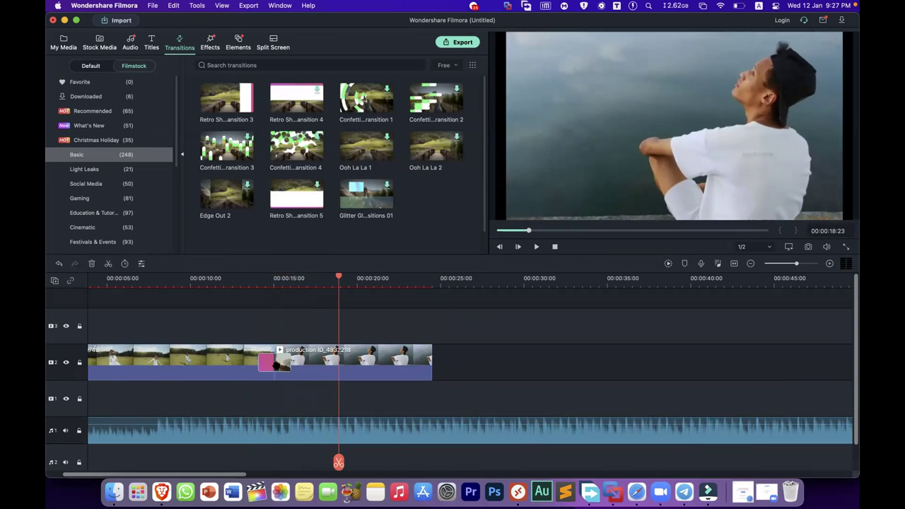
{"action": "key", "text": "Delete"}
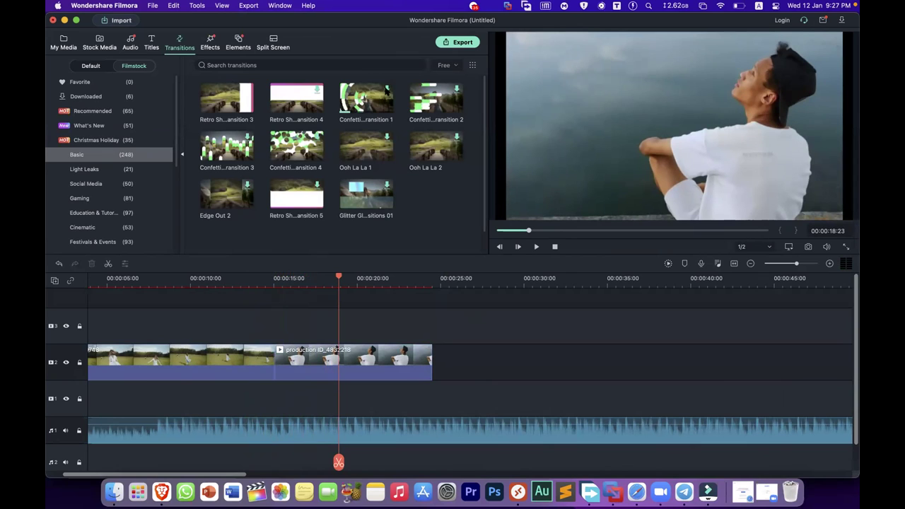
{"action": "left_click_drag", "start_coordinate": [365, 101], "coordinate": [275, 365]}
{"action": "left_click", "coordinate": [249, 282]}
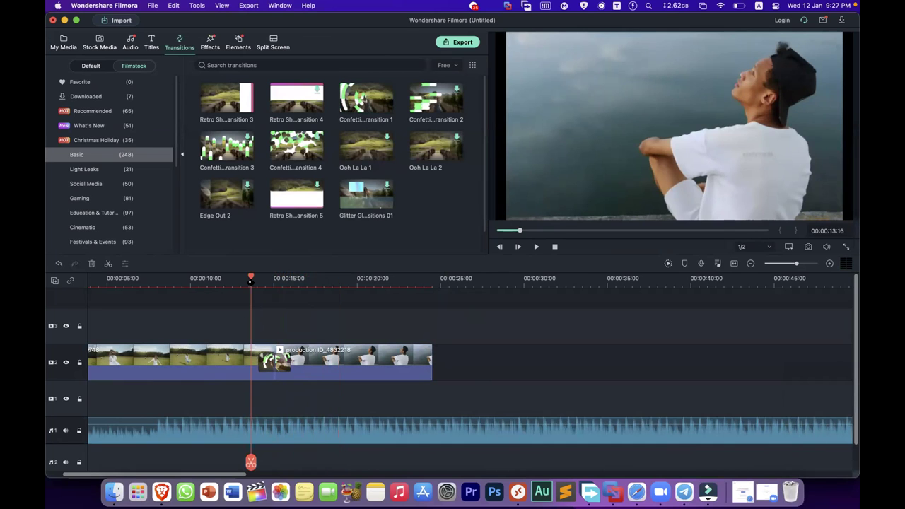
{"action": "key", "text": "space"}
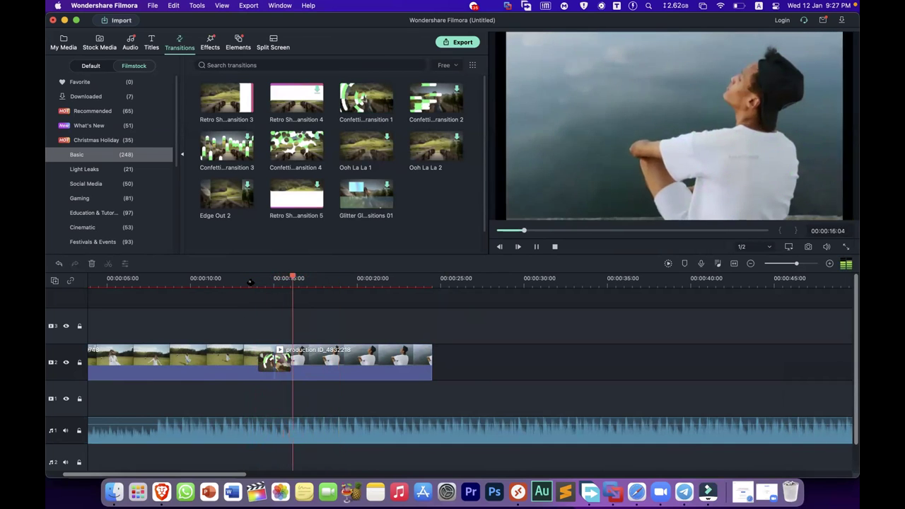
{"action": "key", "text": "space"}
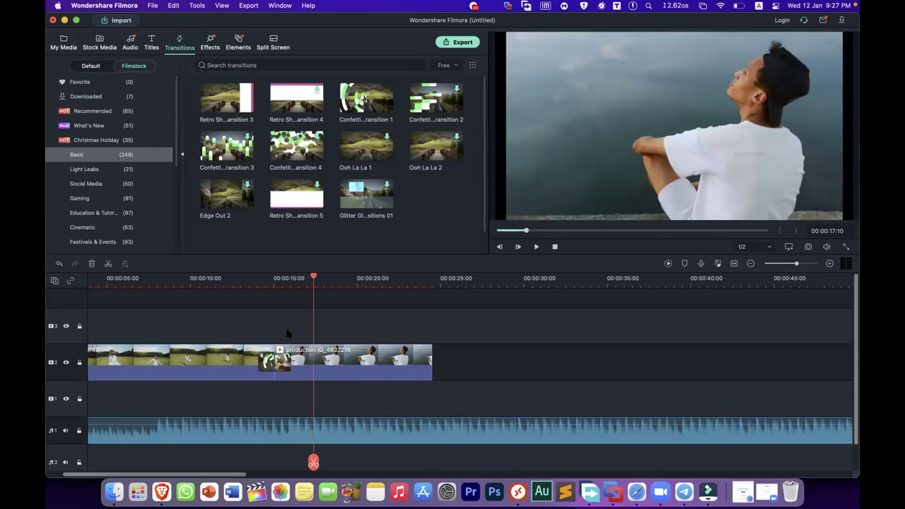
- Replace the Confetti transition with the colourful "WOAH" transition from Education & Tutorial and play the timeline
{"action": "left_click", "coordinate": [275, 362]}
{"action": "key", "text": "Delete"}
{"action": "left_click", "coordinate": [103, 216]}
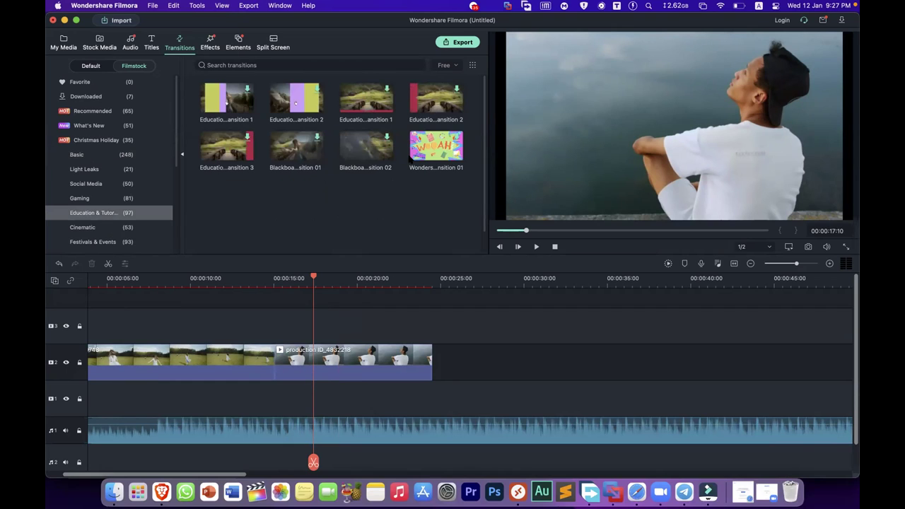
{"action": "left_click_drag", "start_coordinate": [438, 144], "coordinate": [274, 362]}
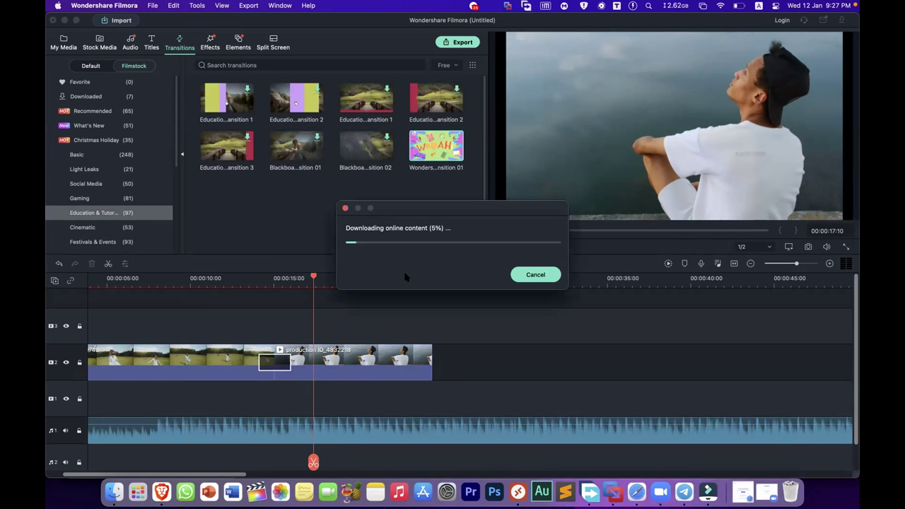
{"action": "left_click", "coordinate": [244, 283]}
{"action": "key", "text": "space"}
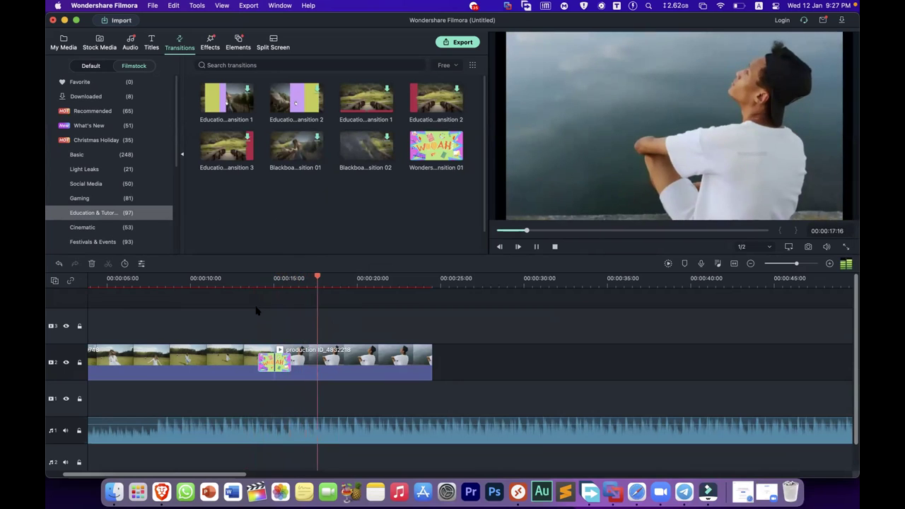
{"action": "key", "text": "space"}
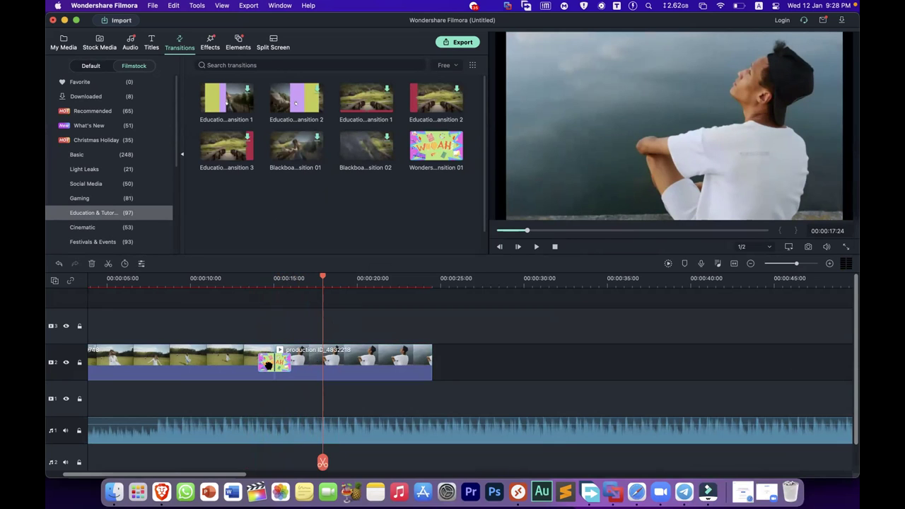
- Remove the "WOAH" transition, apply the third Romantic transition from Wedding & Love at the cut, and preview it
{"action": "key", "text": "Delete"}
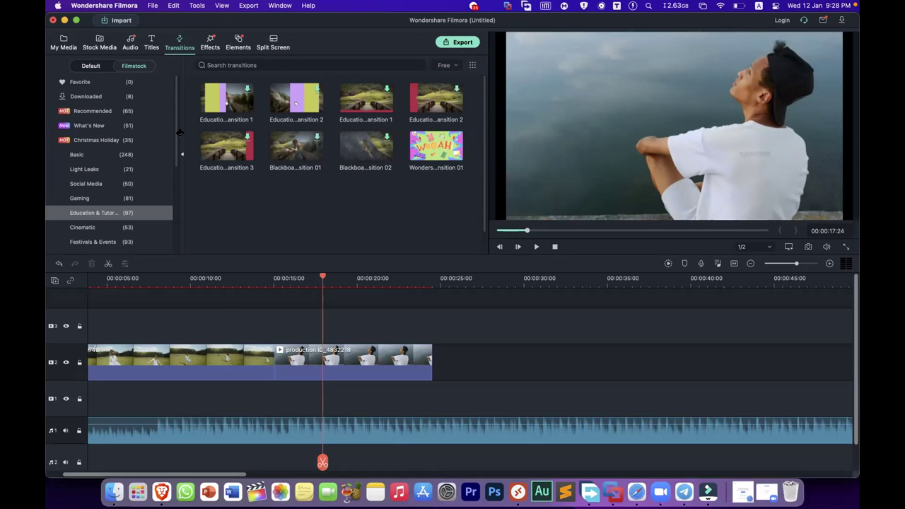
{"action": "left_click_drag", "start_coordinate": [174, 134], "coordinate": [174, 179]}
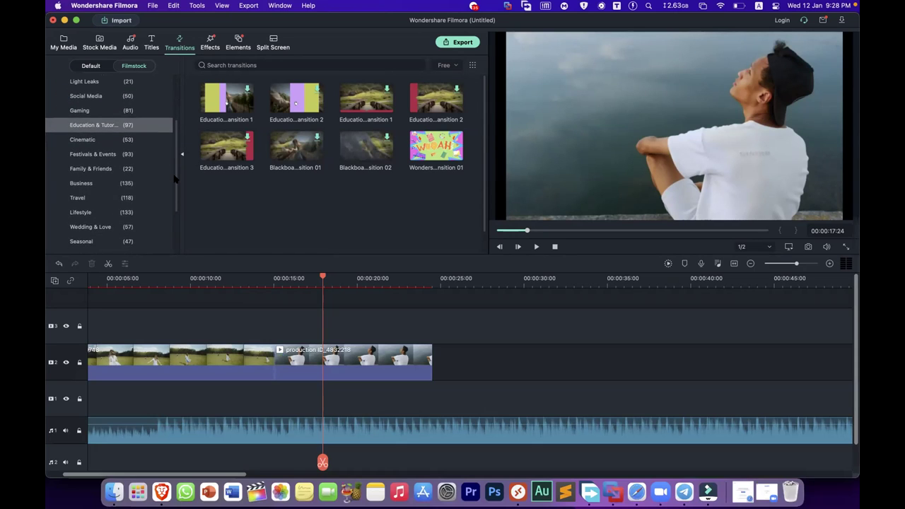
{"action": "left_click", "coordinate": [130, 185]}
{"action": "left_click", "coordinate": [125, 198]}
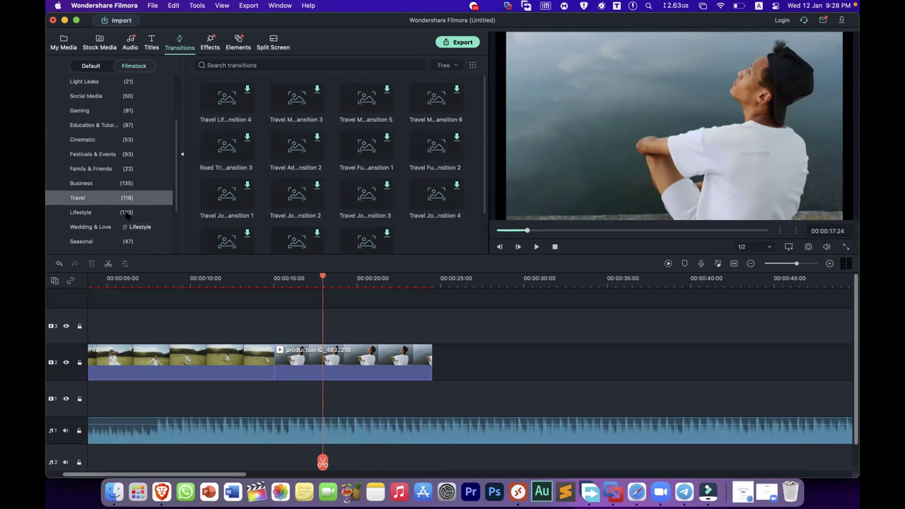
{"action": "left_click", "coordinate": [112, 227]}
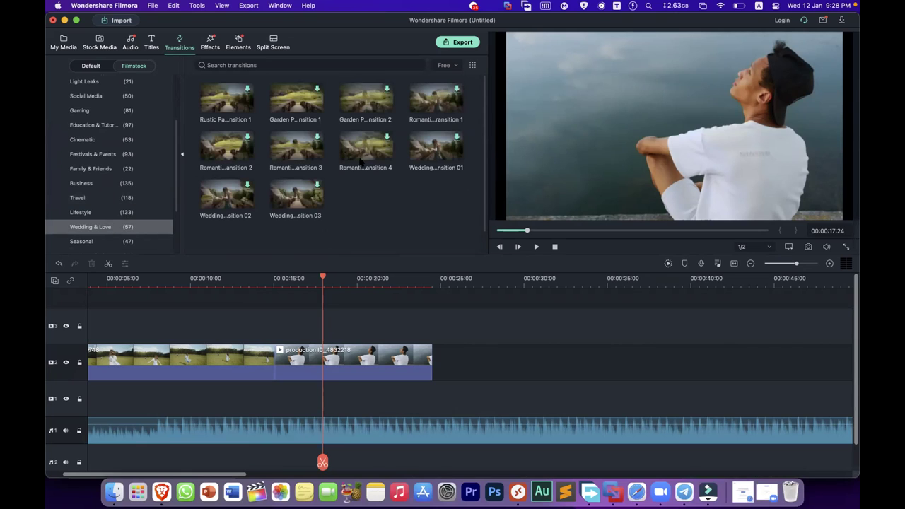
{"action": "left_click_drag", "start_coordinate": [284, 151], "coordinate": [274, 362]}
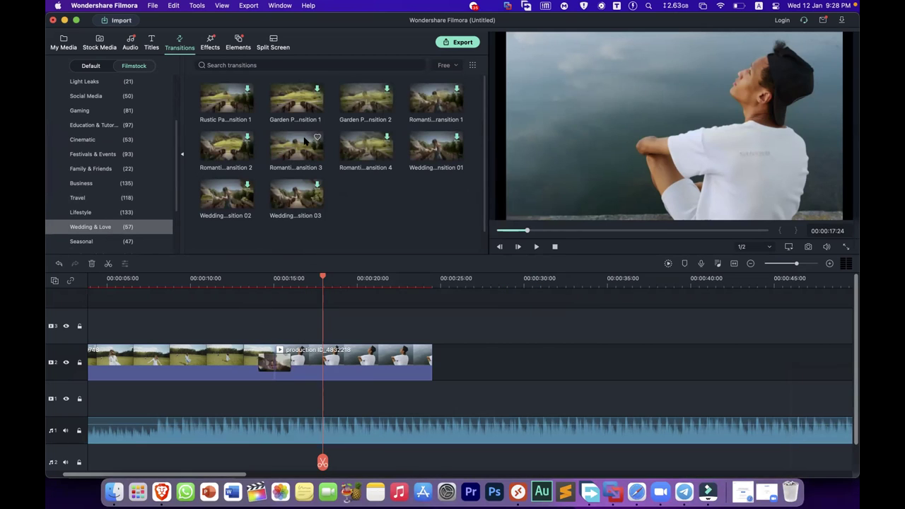
{"action": "left_click", "coordinate": [252, 280]}
{"action": "key", "text": "space"}
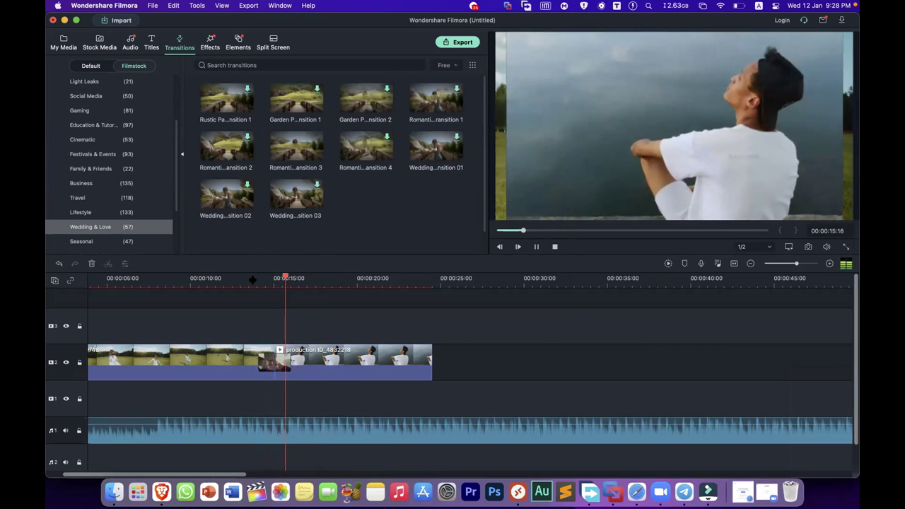
{"action": "key", "text": "space"}
- Crop production ID_4832218 to 1841 x 1035 at a 16:9 ratio, trimming its left and lower edges
{"action": "left_click", "coordinate": [367, 354]}
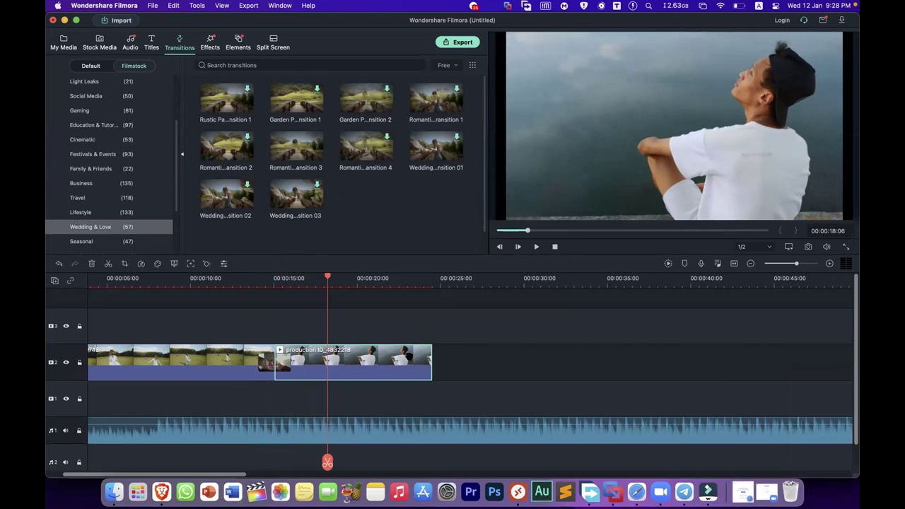
{"action": "left_click", "coordinate": [125, 264]}
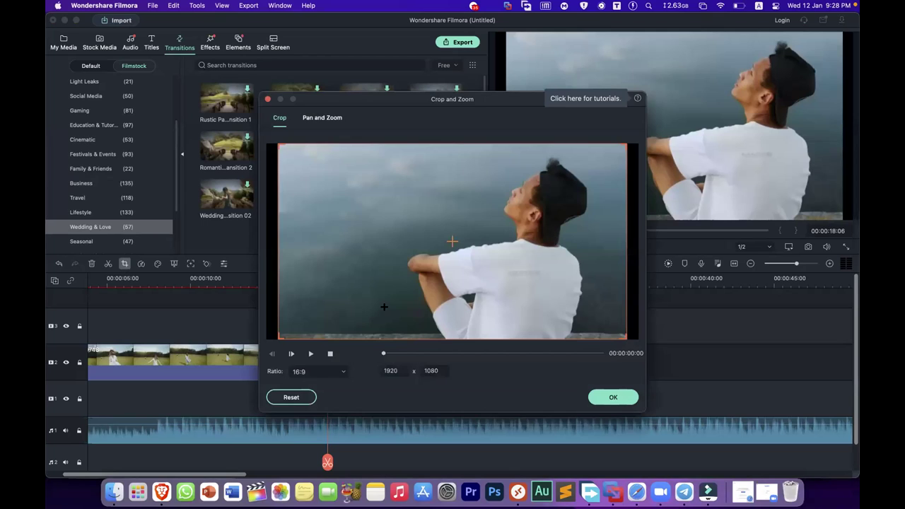
{"action": "left_click_drag", "start_coordinate": [280, 337], "coordinate": [288, 330]}
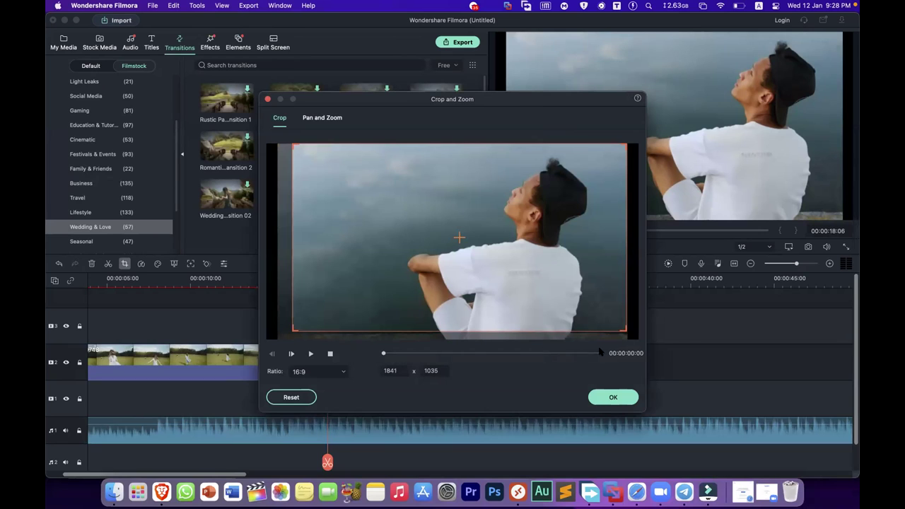
{"action": "left_click_drag", "start_coordinate": [477, 104], "coordinate": [453, 67]}
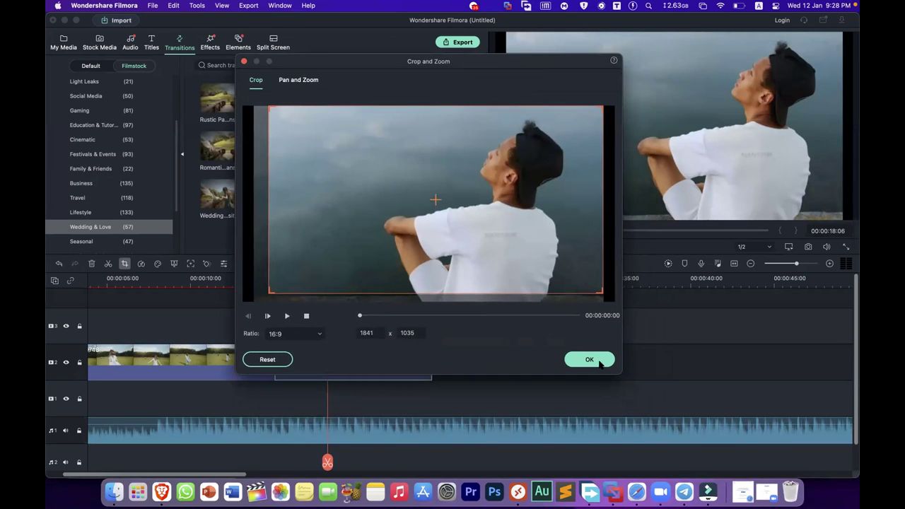
{"action": "left_click", "coordinate": [589, 360]}
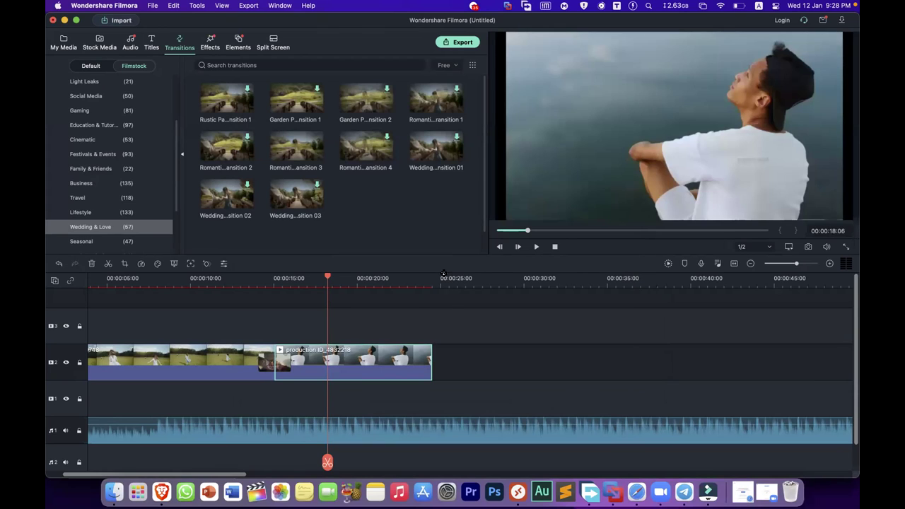
- Return the playhead to the start of the timeline and play the opening of the first clip
{"action": "left_click_drag", "start_coordinate": [327, 277], "coordinate": [114, 276]}
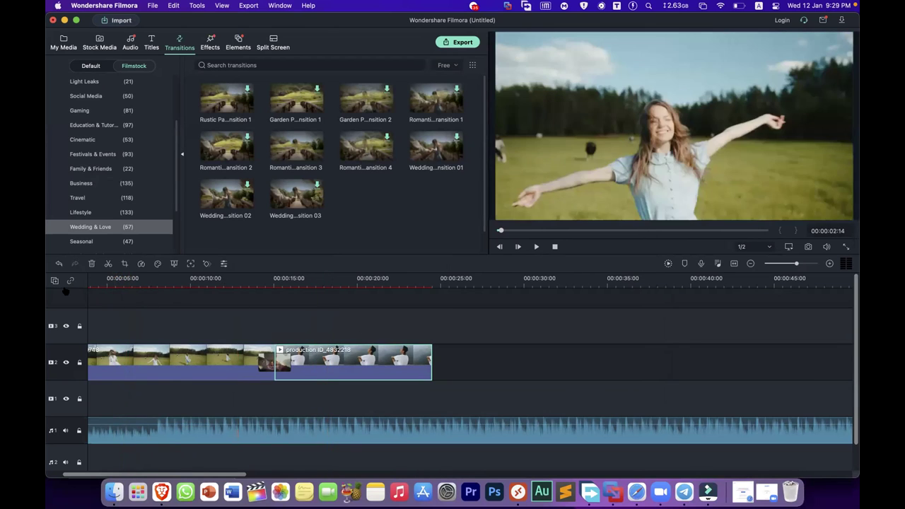
{"action": "scroll", "coordinate": [162, 365], "scroll_direction": "left", "scroll_amount": 3}
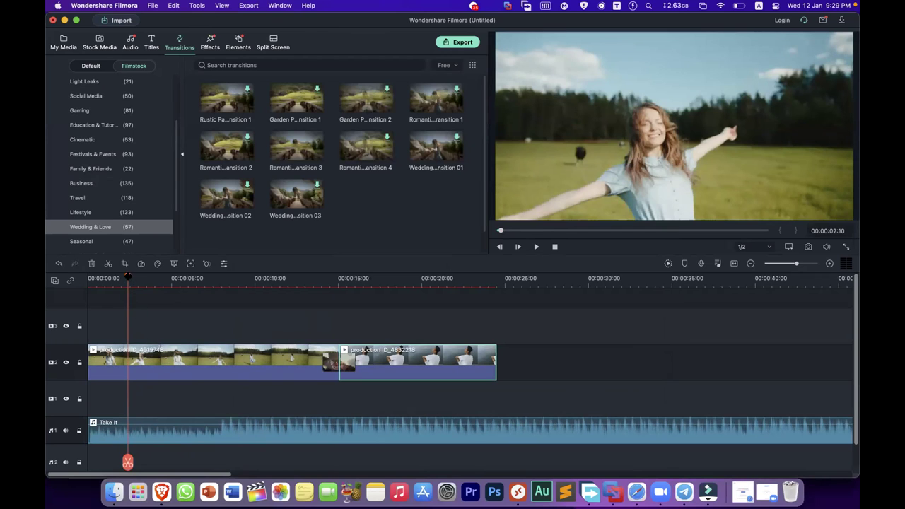
{"action": "left_click_drag", "start_coordinate": [128, 278], "coordinate": [79, 309]}
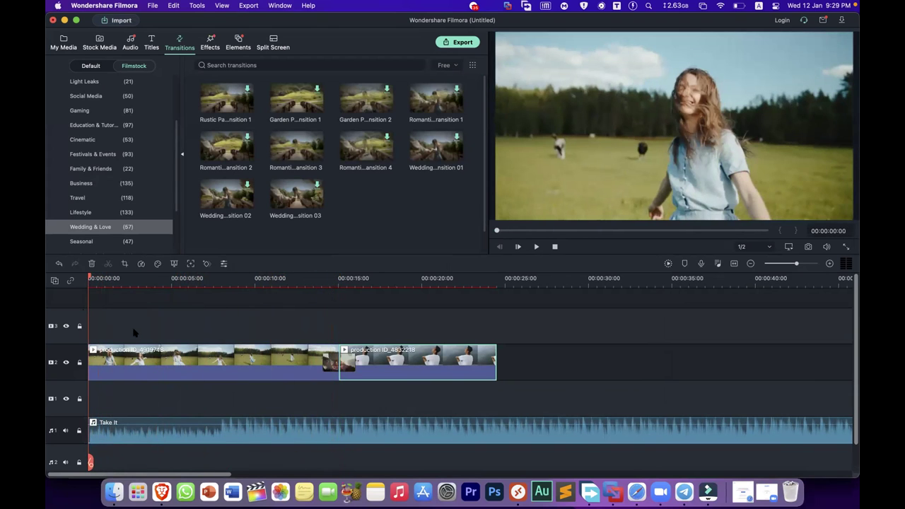
{"action": "left_click", "coordinate": [94, 278]}
{"action": "key", "text": "space"}
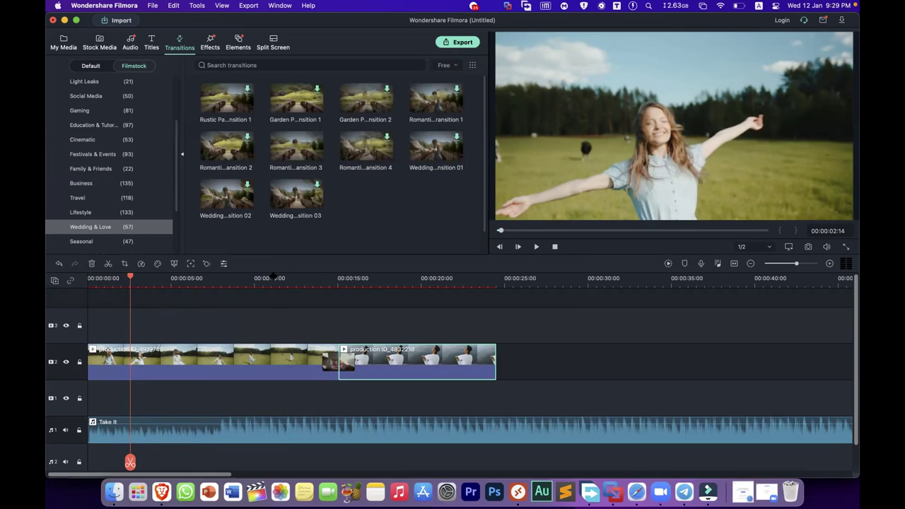
- Split the first video clip on track 2 at 00:00:05:00
{"action": "left_click_drag", "start_coordinate": [130, 278], "coordinate": [170, 278]}
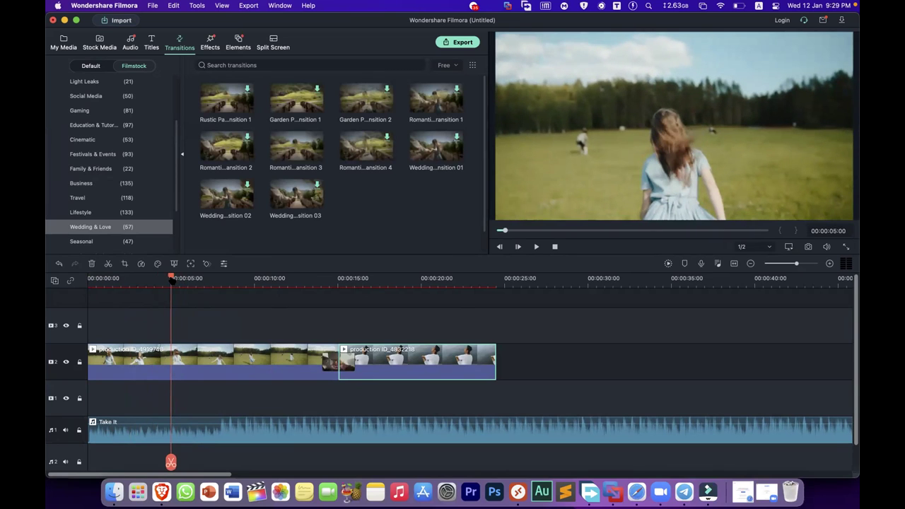
{"action": "left_click", "coordinate": [171, 364]}
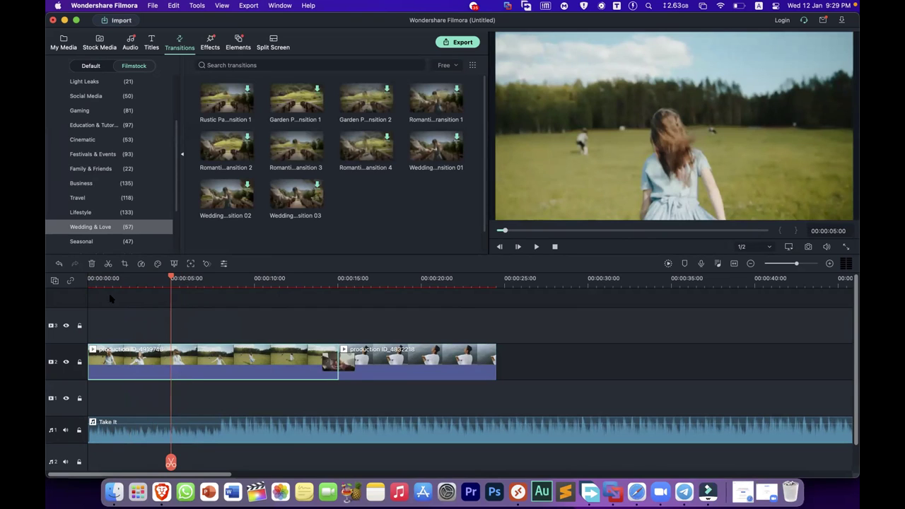
{"action": "left_click", "coordinate": [107, 264]}
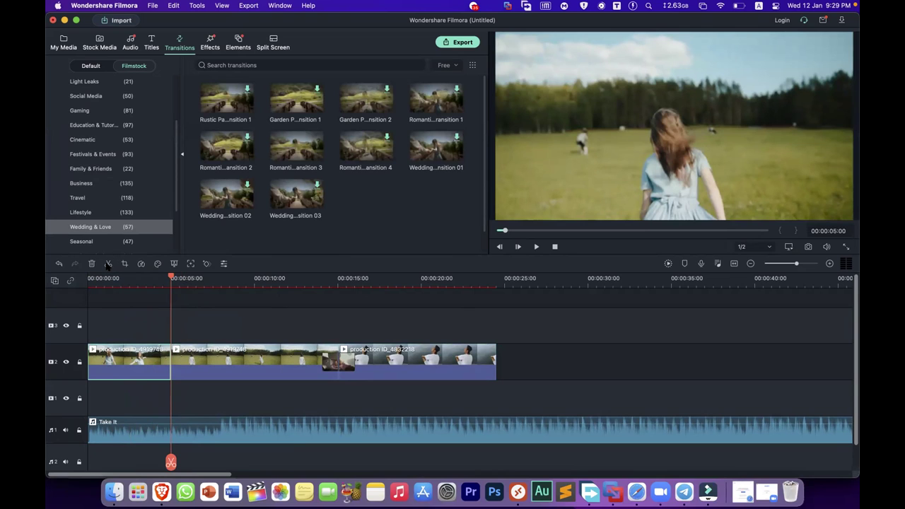
- Select the two pieces of the split clip in turn and try to shift the second piece along track 2
{"action": "left_click", "coordinate": [214, 367]}
{"action": "left_click", "coordinate": [149, 364]}
{"action": "left_click", "coordinate": [231, 362]}
{"action": "mouse_move", "coordinate": [209, 364]}
{"action": "left_mouse_down"}
{"action": "mouse_move", "coordinate": [210, 333]}
{"action": "mouse_move", "coordinate": [522, 335]}
{"action": "mouse_move", "coordinate": [531, 352]}
{"action": "mouse_move", "coordinate": [546, 339]}
{"action": "mouse_move", "coordinate": [427, 323]}
{"action": "mouse_move", "coordinate": [297, 326]}
{"action": "mouse_move", "coordinate": [236, 339]}
{"action": "mouse_move", "coordinate": [226, 360]}
{"action": "left_mouse_up"}
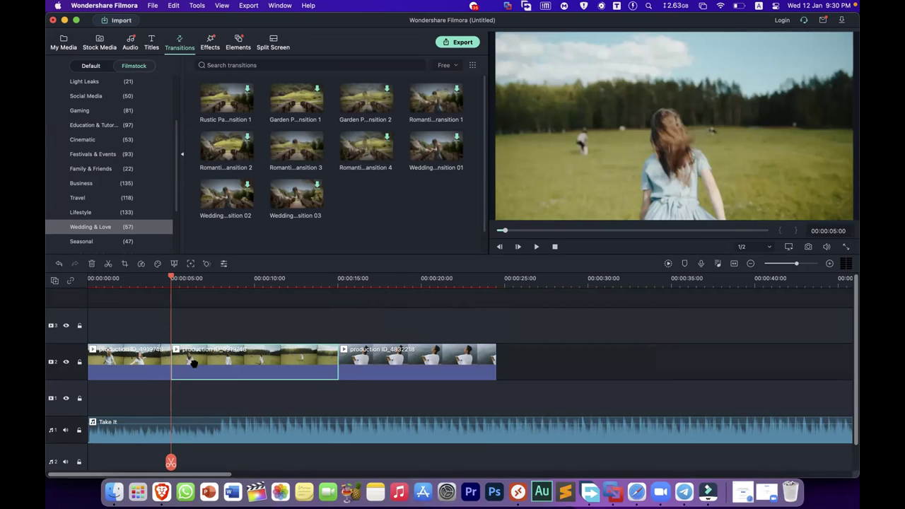
{"action": "left_click_drag", "start_coordinate": [214, 366], "coordinate": [236, 366]}
- Delete the second piece of the split clip so production ID_4832218 directly follows the first piece
{"action": "left_click_drag", "start_coordinate": [171, 278], "coordinate": [228, 296]}
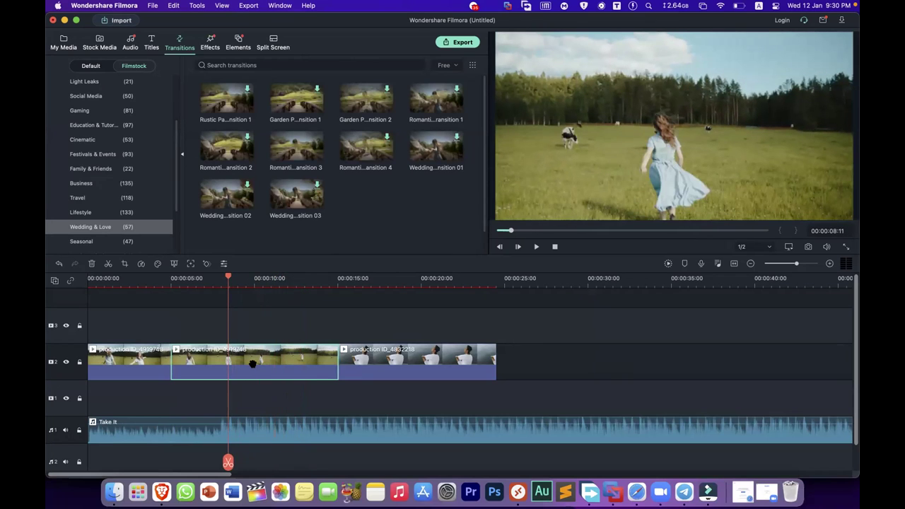
{"action": "key", "text": "Delete"}
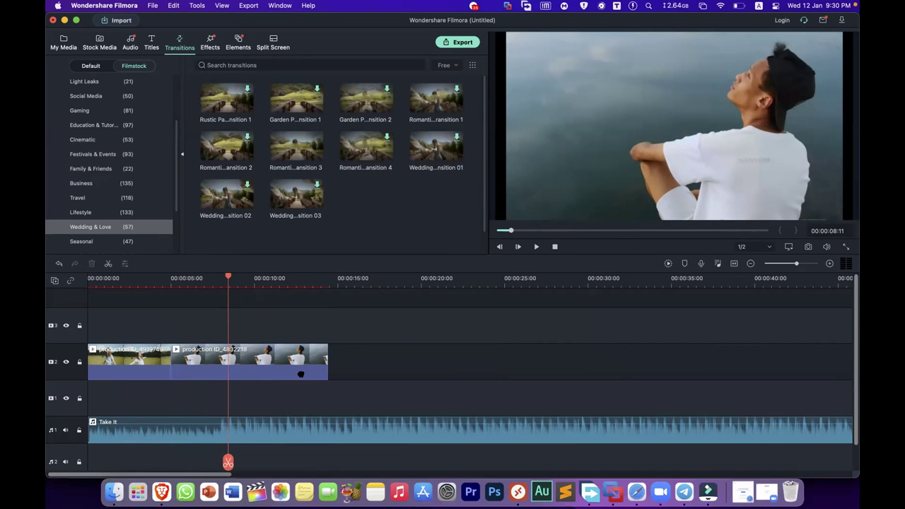
{"action": "scroll", "coordinate": [170, 280], "scroll_direction": "right", "scroll_amount": 5}
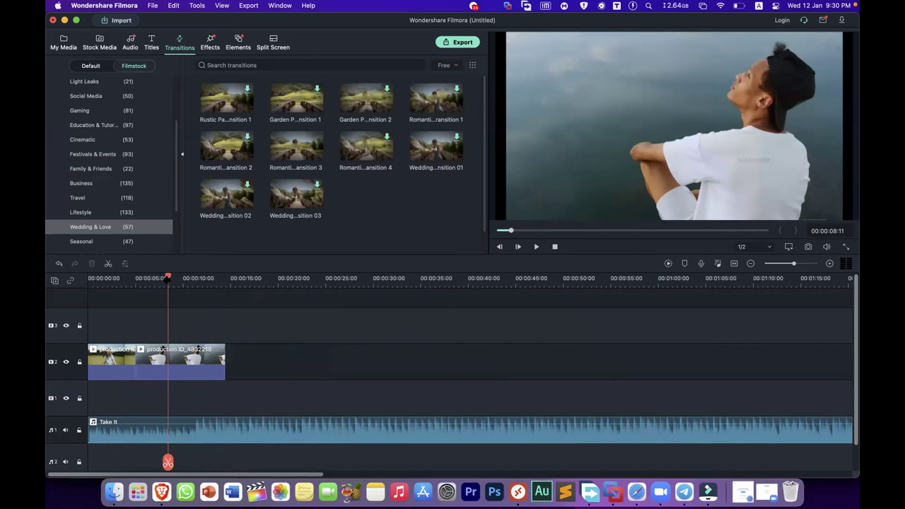
- Return the playhead to the timeline start and play from the first clip into production ID_4832218
{"action": "scroll", "coordinate": [170, 280], "scroll_direction": "left", "scroll_amount": 5}
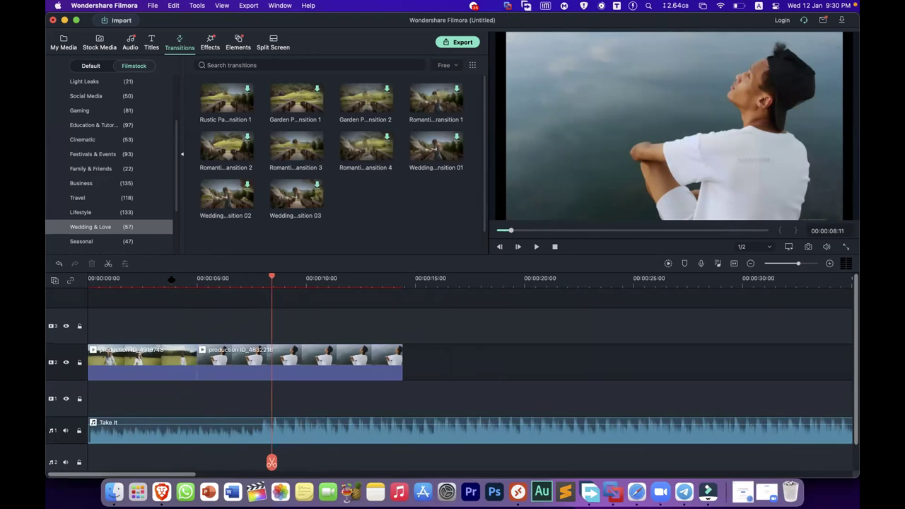
{"action": "key", "text": "Home"}
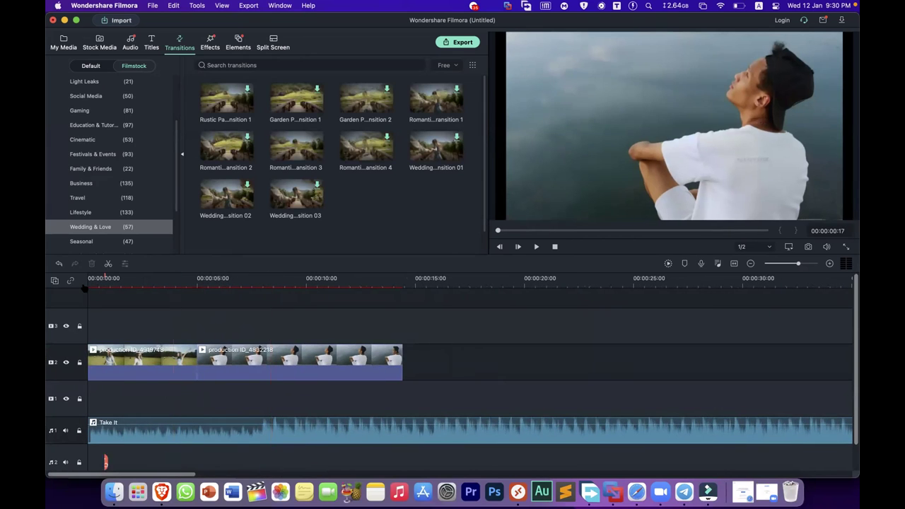
{"action": "scroll", "coordinate": [126, 368], "scroll_direction": "down", "scroll_amount": 2}
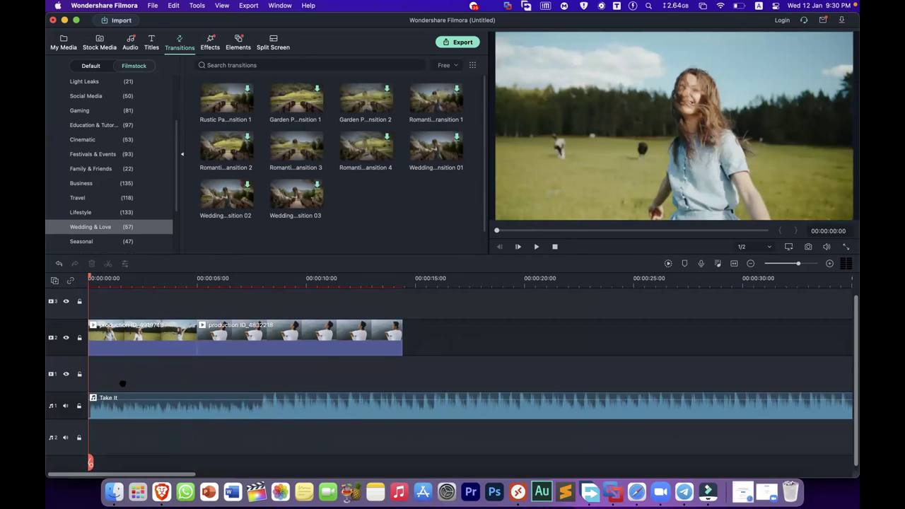
{"action": "key", "text": "space"}
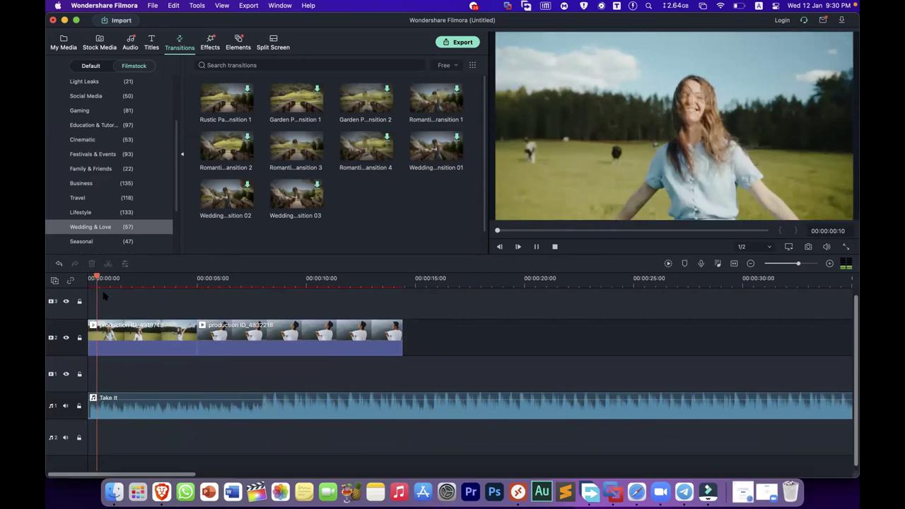
{"action": "key", "text": "space"}
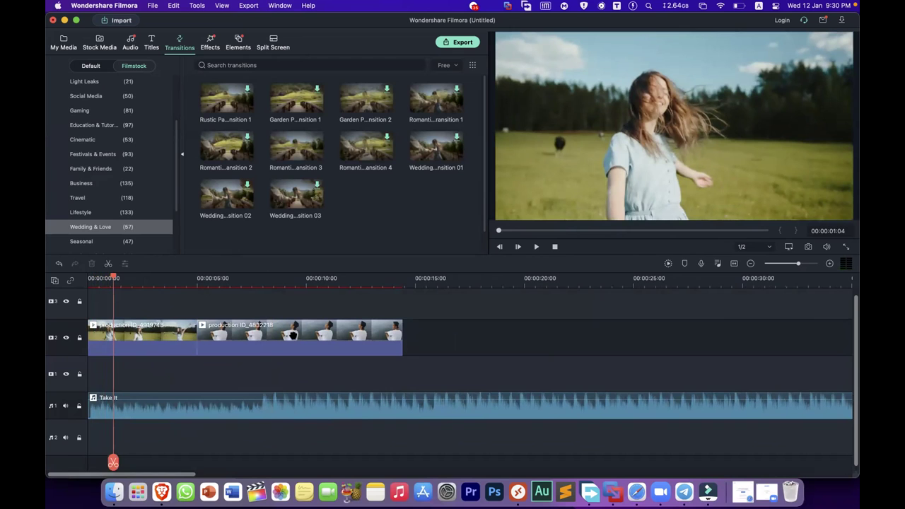
{"action": "key", "text": "space"}
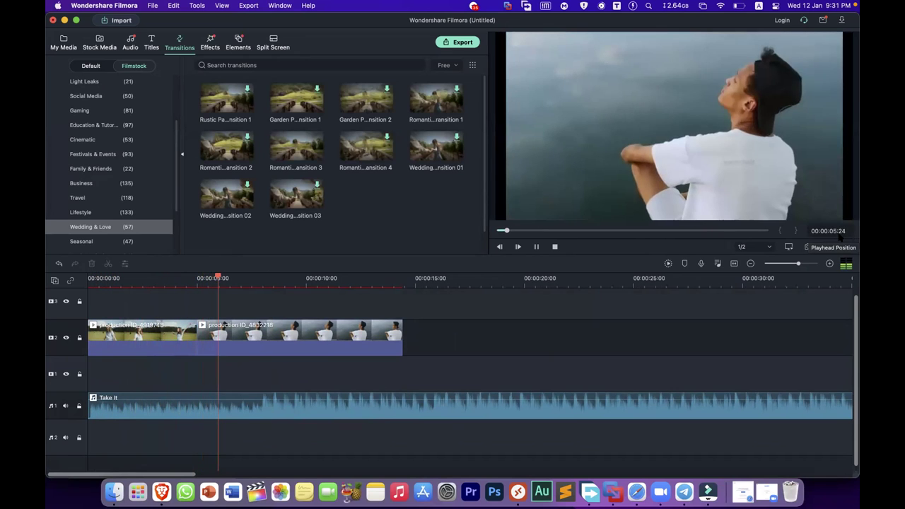
{"action": "key", "text": "space"}
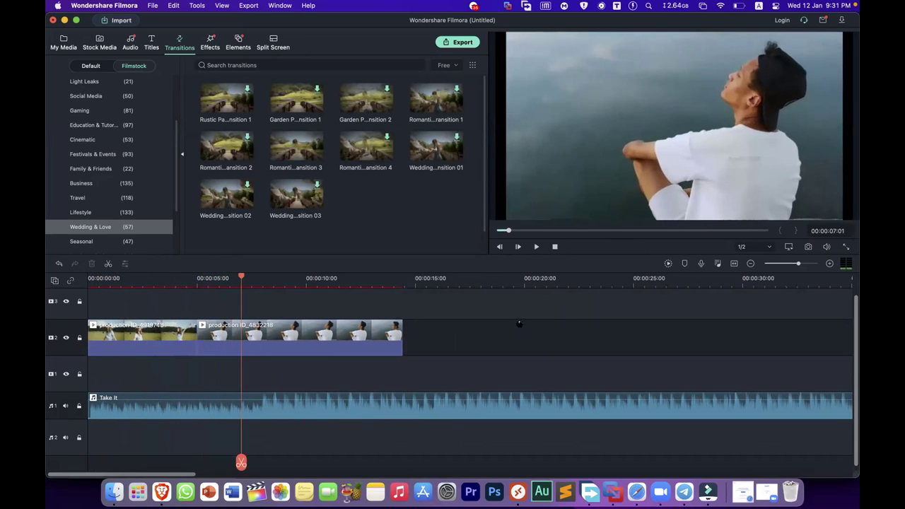
- Split the production ID_4832218 clip on track 2 at 00:00:07:19
{"action": "key", "text": "Right"}
{"action": "key", "text": "Right"}
{"action": "key", "text": "Right"}
{"action": "key", "text": "Right"}
{"action": "key", "text": "Right"}
{"action": "key", "text": "Right"}
{"action": "key", "text": "Right"}
{"action": "key", "text": "Right"}
{"action": "key", "text": "Right"}
{"action": "key", "text": "Right"}
{"action": "key", "text": "Right"}
{"action": "key", "text": "Right"}
{"action": "key", "text": "Right"}
{"action": "key", "text": "Right"}
{"action": "key", "text": "Right"}
{"action": "key", "text": "Right"}
{"action": "key", "text": "Right"}
{"action": "key", "text": "Right"}
{"action": "key", "text": "Right"}
{"action": "key", "text": "Right"}
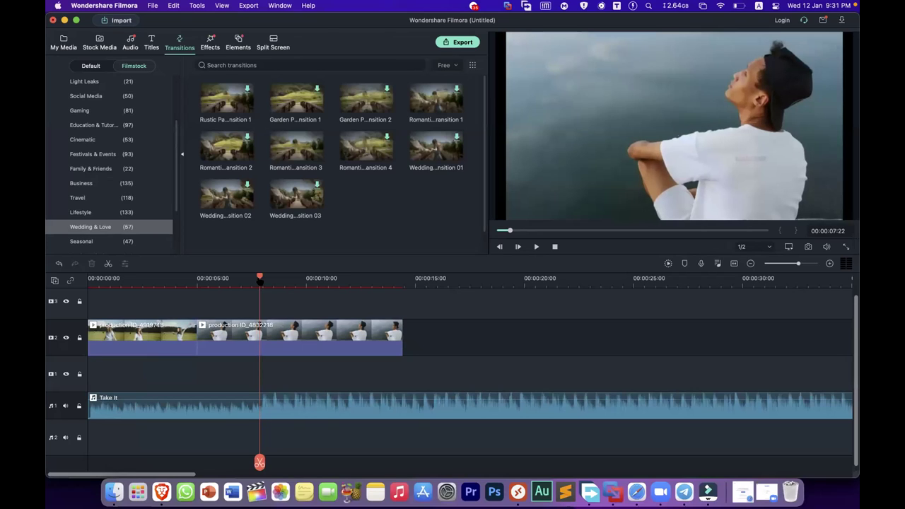
{"action": "left_click_drag", "start_coordinate": [259, 276], "coordinate": [250, 278]}
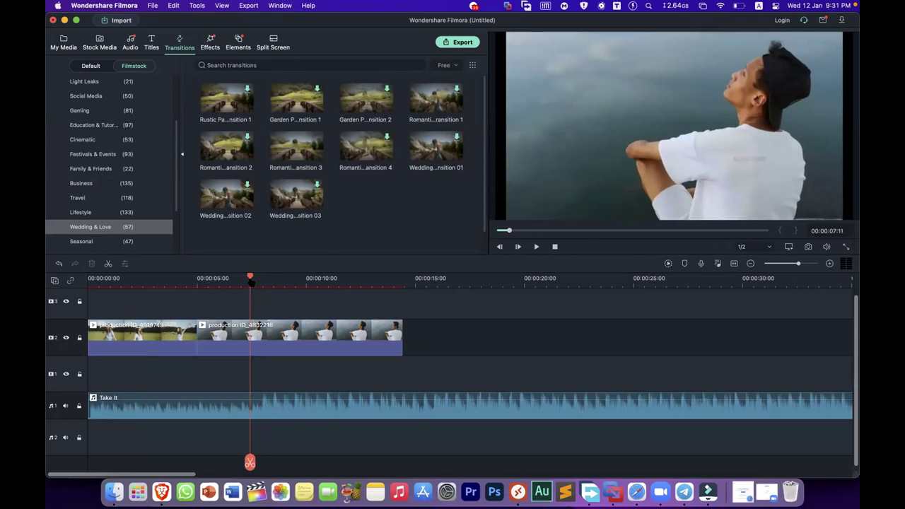
{"action": "left_click", "coordinate": [249, 338]}
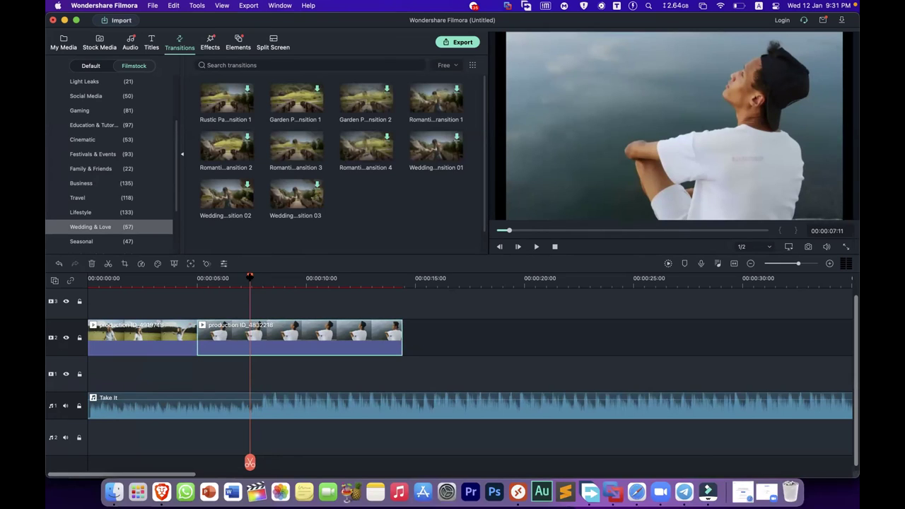
{"action": "left_click_drag", "start_coordinate": [250, 277], "coordinate": [257, 277]}
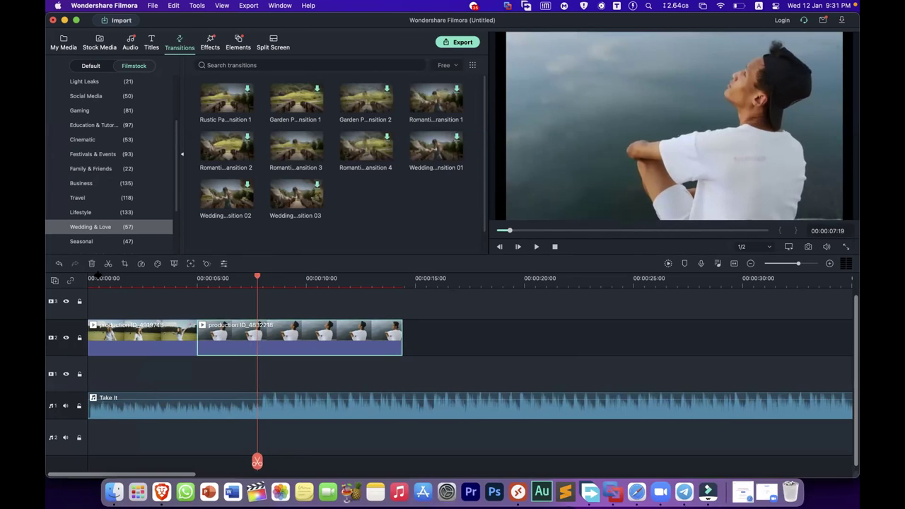
{"action": "left_click", "coordinate": [108, 263]}
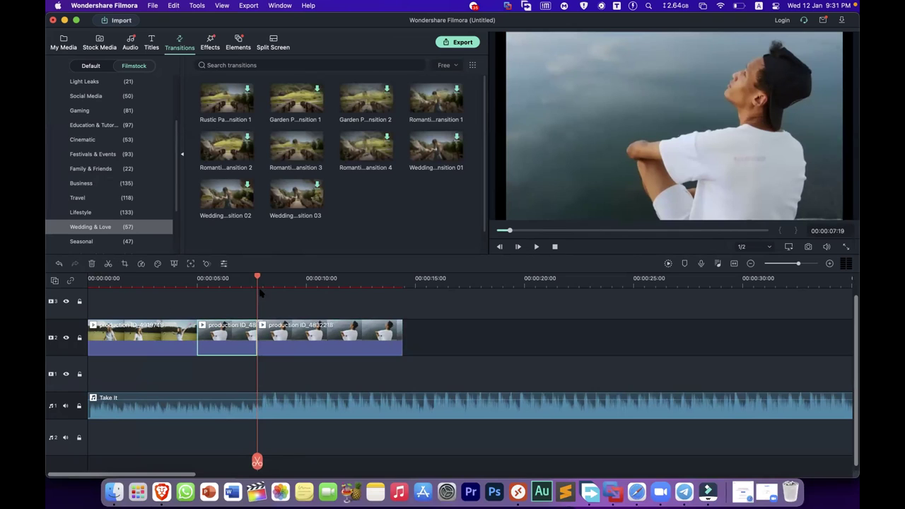
- Split the second piece of production ID_4832218 and the Take It music at 00:00:09:06, and select the resulting middle video piece
{"action": "left_click_drag", "start_coordinate": [269, 279], "coordinate": [289, 278]}
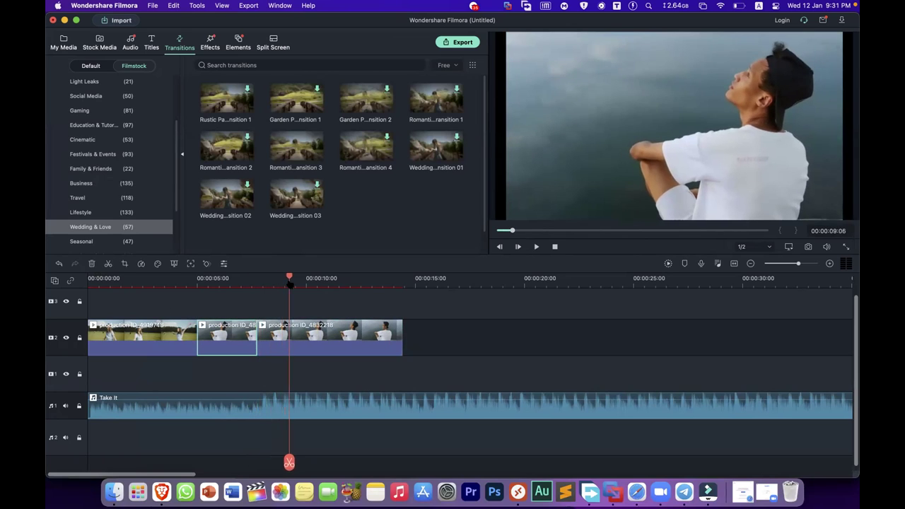
{"action": "left_click", "coordinate": [108, 263]}
{"action": "left_click", "coordinate": [275, 347]}
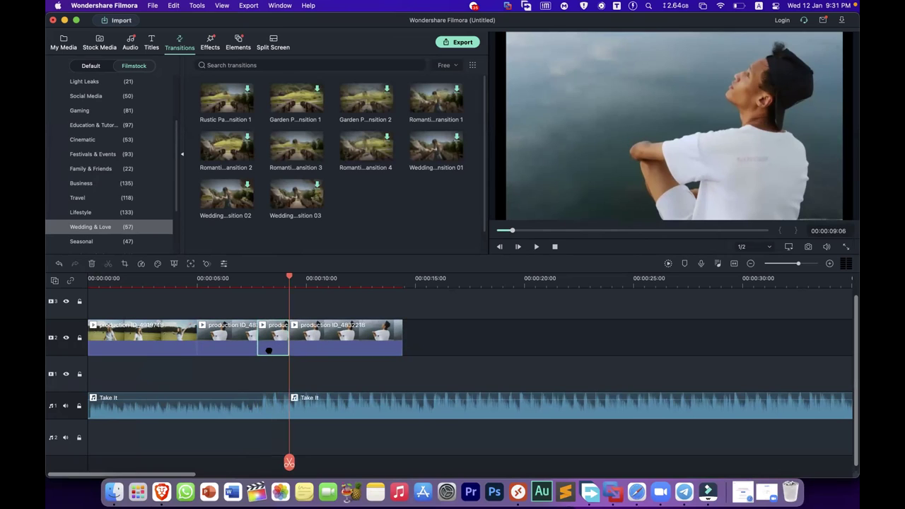
- Delete the outer two pieces of production ID_4832218 and place the middle piece directly after the first clip
{"action": "left_click", "coordinate": [239, 346]}
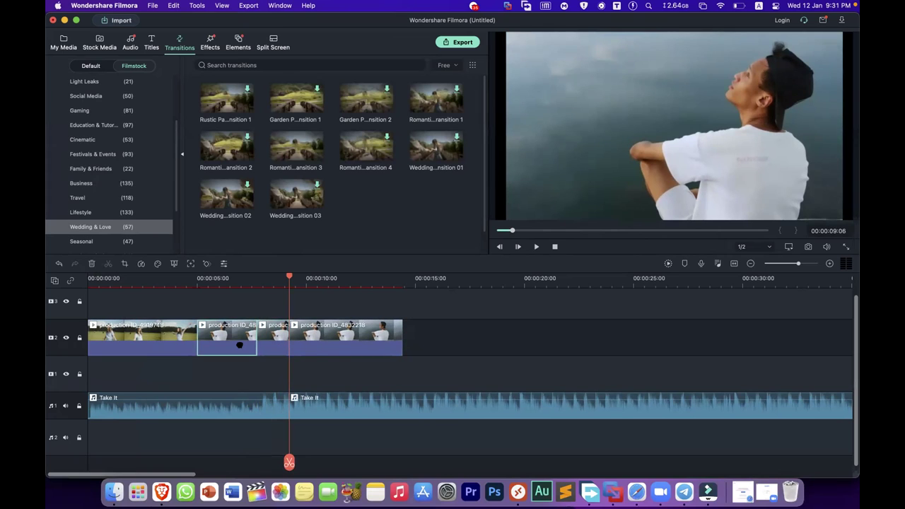
{"action": "key", "text": "Delete"}
{"action": "left_click", "coordinate": [318, 345]}
{"action": "key", "text": "Delete"}
{"action": "left_click", "coordinate": [274, 346]}
{"action": "left_click_drag", "start_coordinate": [272, 347], "coordinate": [179, 344]}
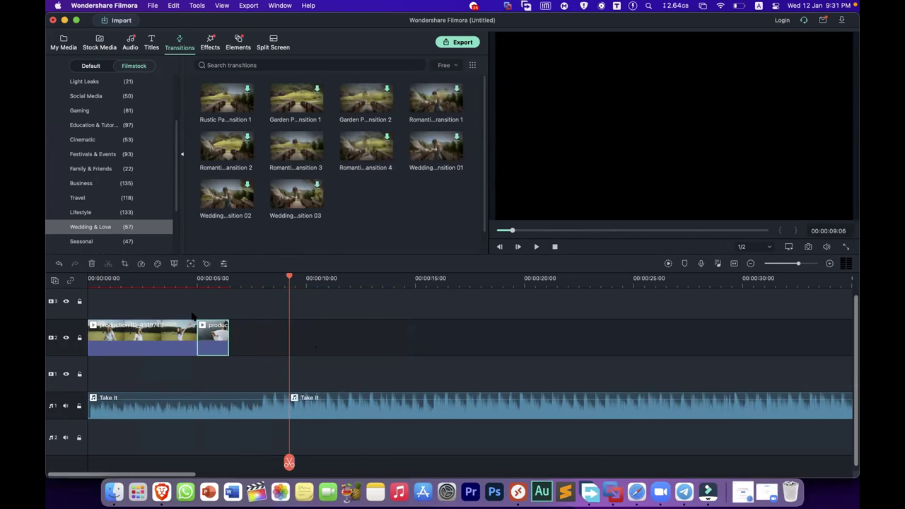
- Play the join between the first clip and the short piece from 00:00:04:18, with the project media library open
{"action": "left_click", "coordinate": [191, 283]}
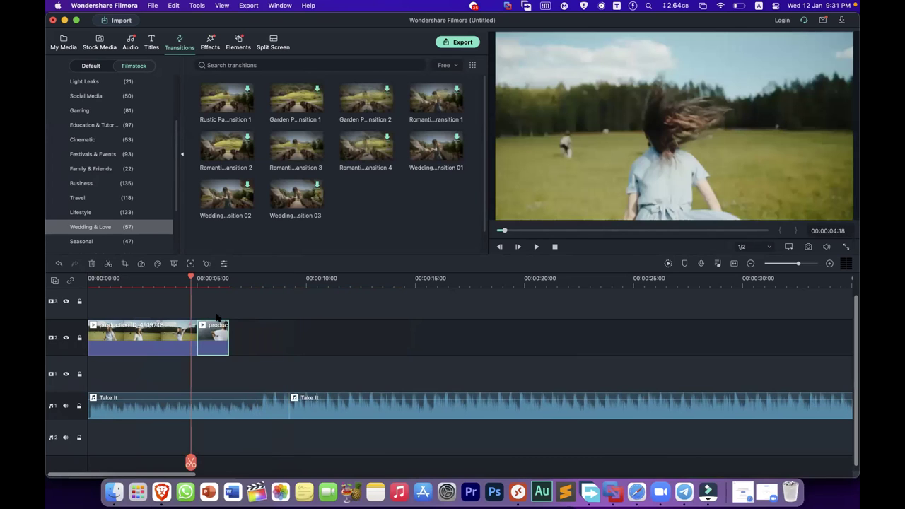
{"action": "left_click", "coordinate": [62, 47]}
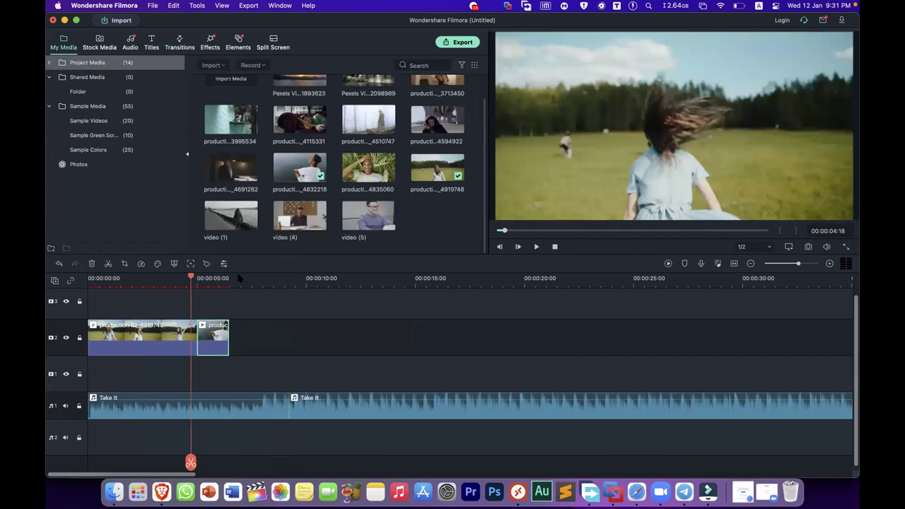
{"action": "key", "text": "space"}
{"action": "key", "text": "space"}
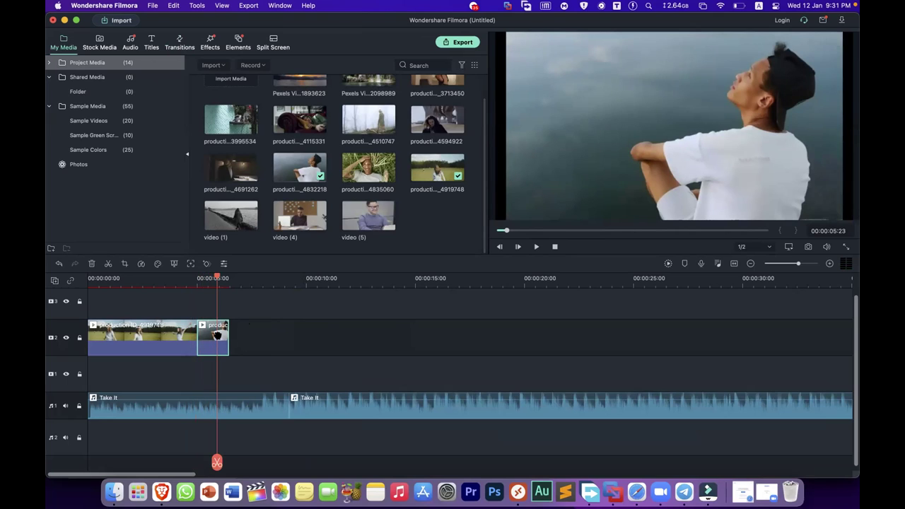
- Replace the short production ID_4832218 piece on track 2 with video (5) placed directly after the first clip, and play it
{"action": "left_click", "coordinate": [278, 317]}
{"action": "left_click_drag", "start_coordinate": [368, 215], "coordinate": [240, 338]}
{"action": "right_click", "coordinate": [216, 335]}
{"action": "left_click", "coordinate": [132, 293]}
{"action": "left_click", "coordinate": [91, 264]}
{"action": "left_click_drag", "start_coordinate": [264, 339], "coordinate": [214, 339]}
{"action": "key", "text": "space"}
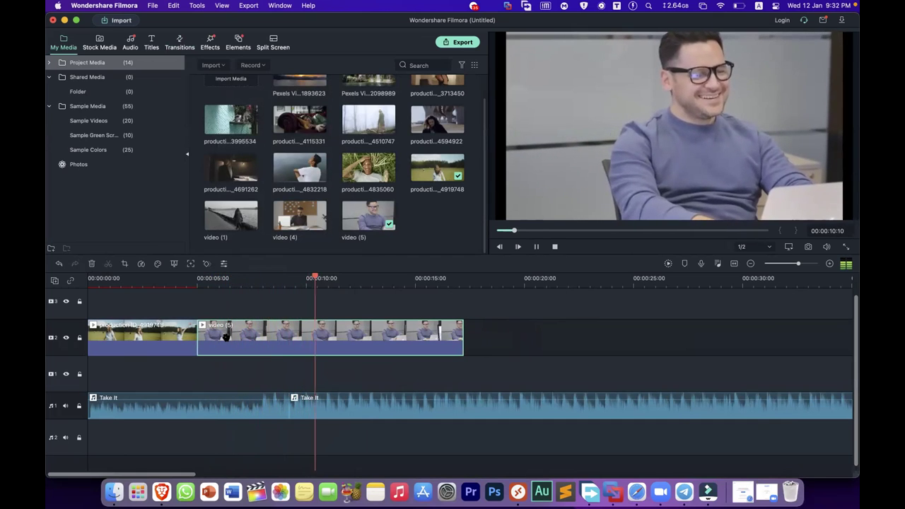
{"action": "key", "text": "space"}
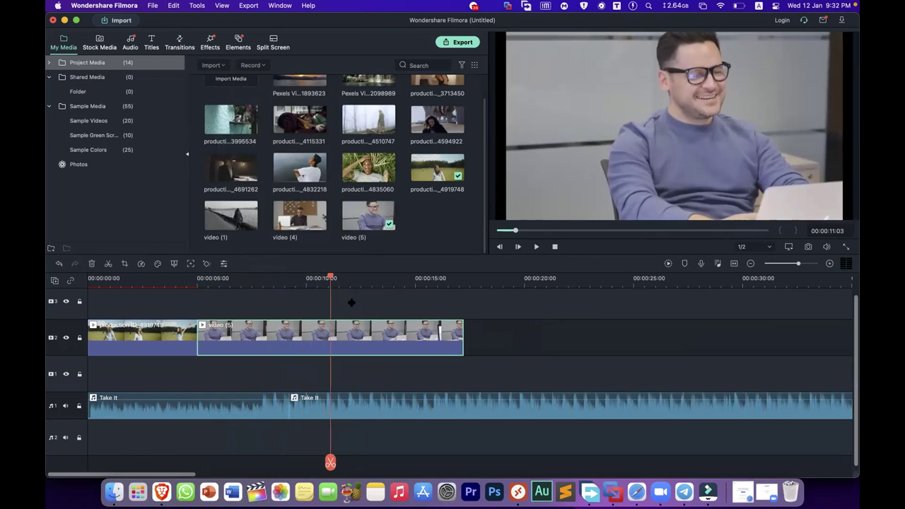
- Append production ID_4835060 after video (5) on track 2 and select the first piece of the Take It music
{"action": "left_click_drag", "start_coordinate": [369, 167], "coordinate": [479, 323]}
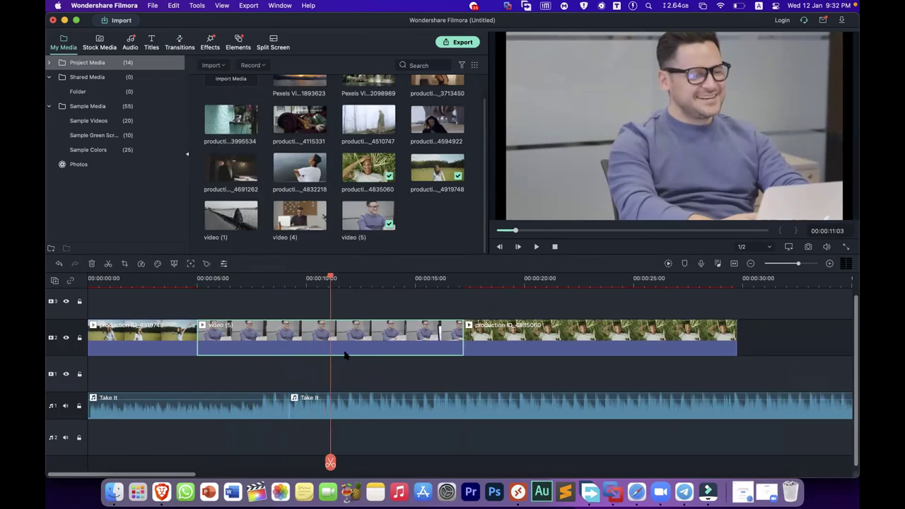
{"action": "left_click", "coordinate": [294, 412]}
{"action": "left_click", "coordinate": [278, 410]}
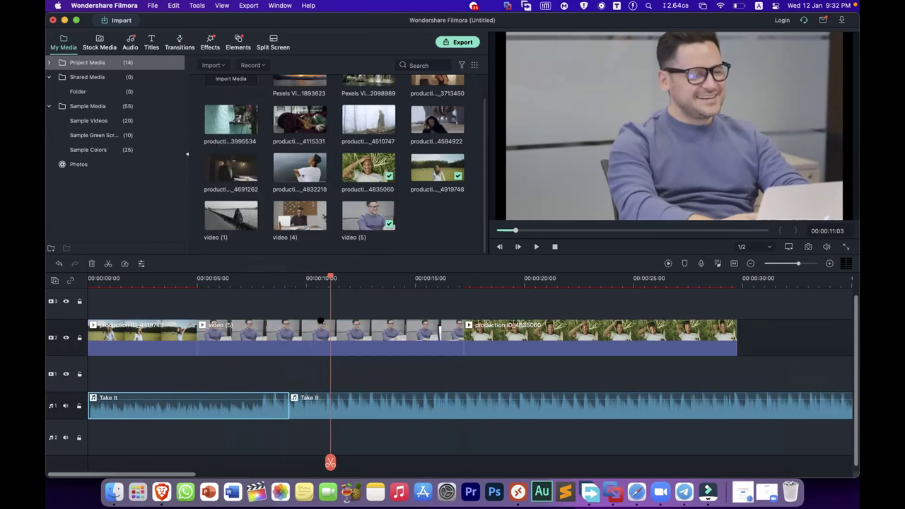
- Play video (5) and trim its end to 00:00:16:14 so production ID_4835060 directly follows it
{"action": "key", "text": "space"}
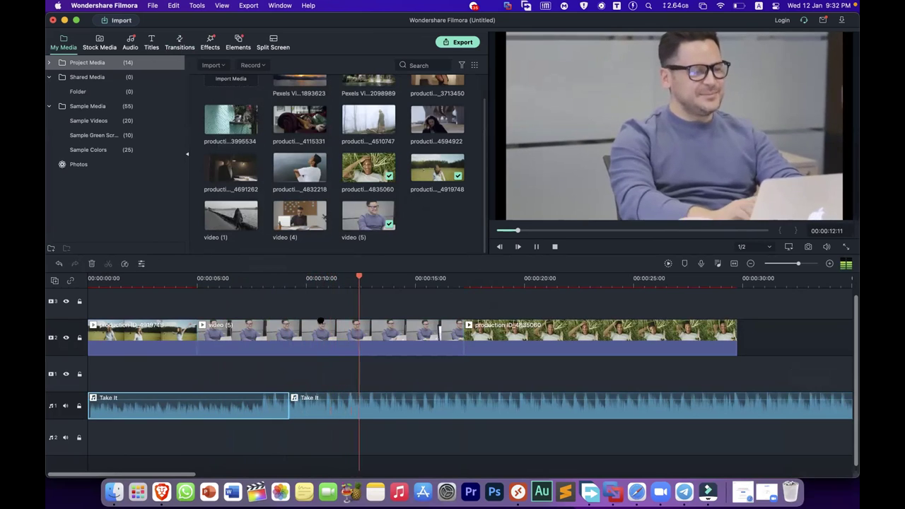
{"action": "key", "text": "space"}
{"action": "scroll", "coordinate": [321, 322], "scroll_direction": "right", "scroll_amount": 5}
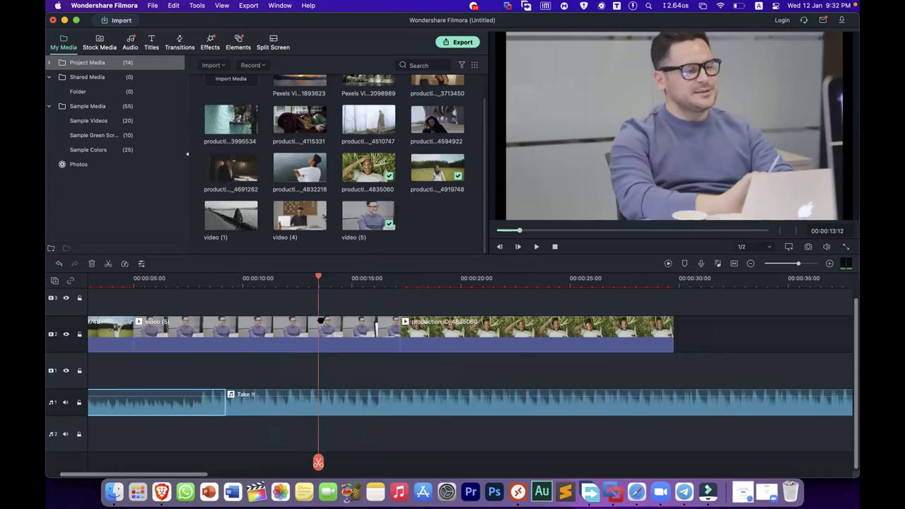
{"action": "scroll", "coordinate": [321, 321], "scroll_direction": "right", "scroll_amount": 3}
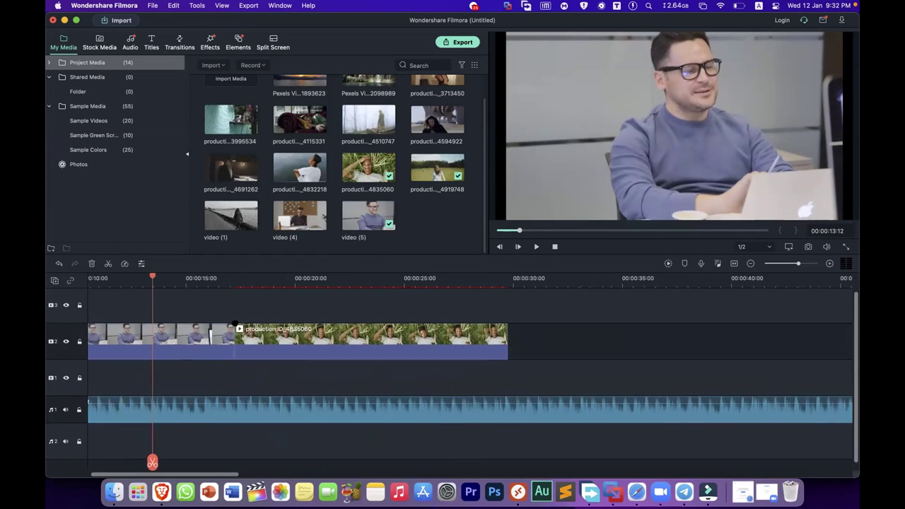
{"action": "key", "text": "space"}
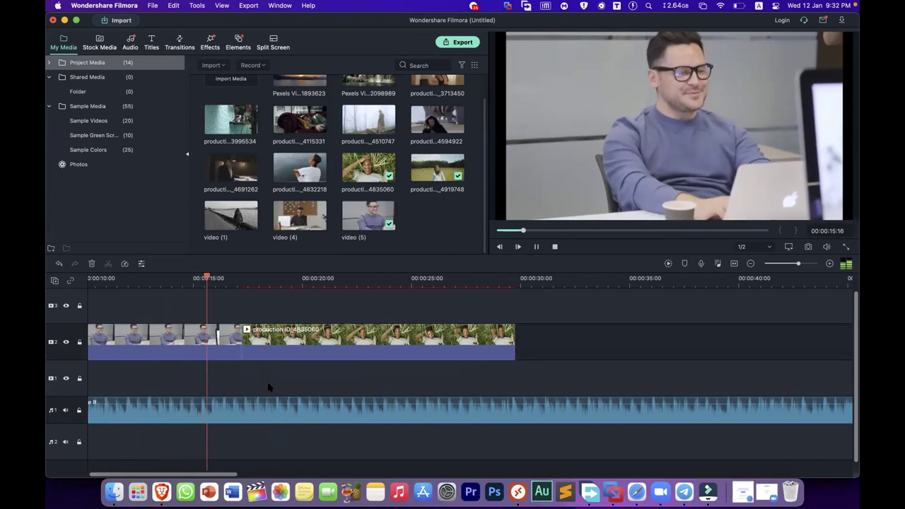
{"action": "key", "text": "space"}
{"action": "left_click", "coordinate": [227, 337]}
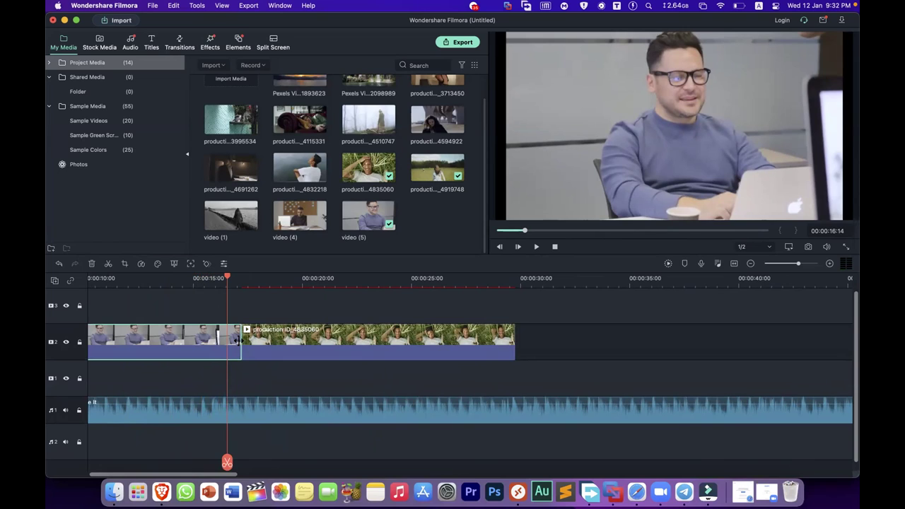
{"action": "mouse_move", "coordinate": [238, 340]}
{"action": "left_mouse_down"}
{"action": "mouse_move", "coordinate": [227, 340]}
{"action": "mouse_move", "coordinate": [235, 345]}
{"action": "left_mouse_up"}
{"action": "left_click", "coordinate": [242, 345]}
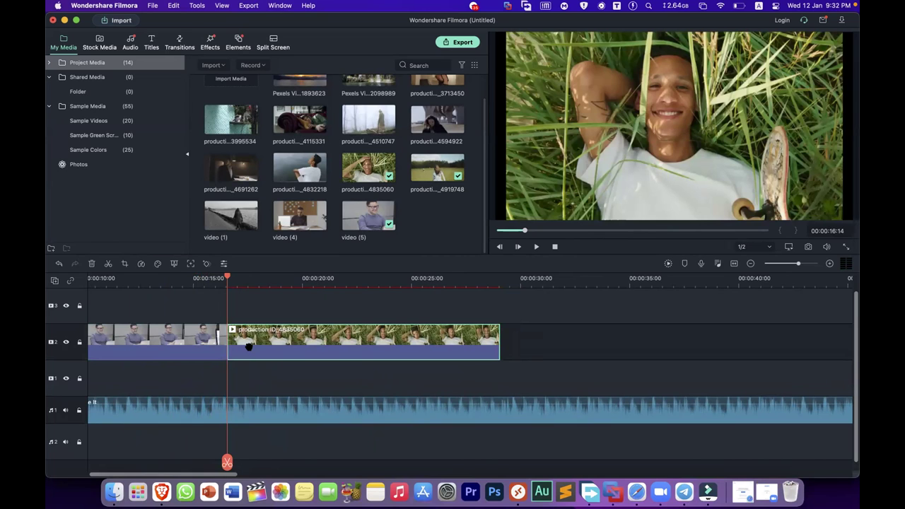
- Play the opening of production ID_4835060 up to 00:00:19:00
{"action": "key", "text": "space"}
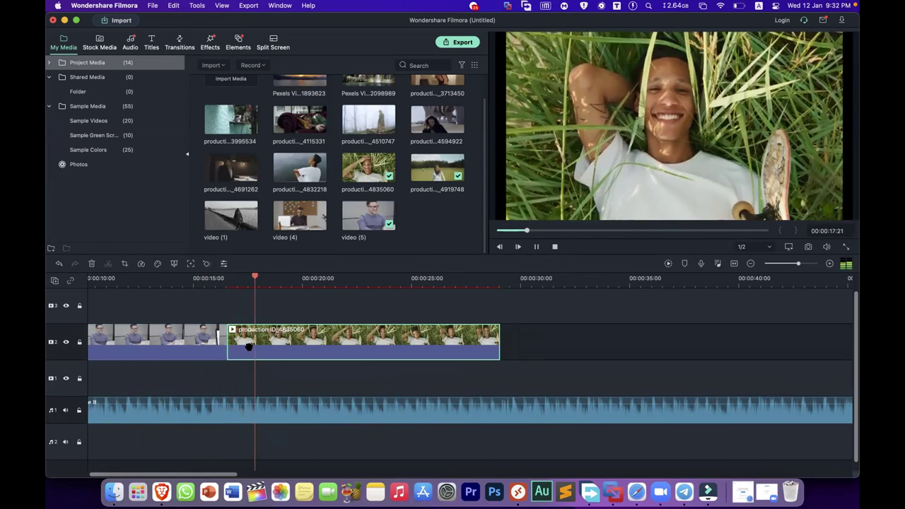
{"action": "key", "text": "space"}
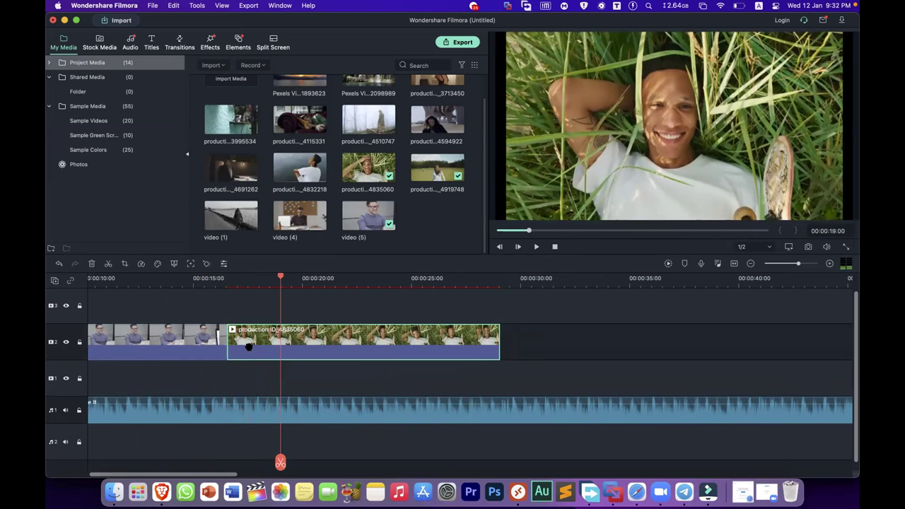
{"action": "scroll", "coordinate": [248, 346], "scroll_direction": "left", "scroll_amount": 5}
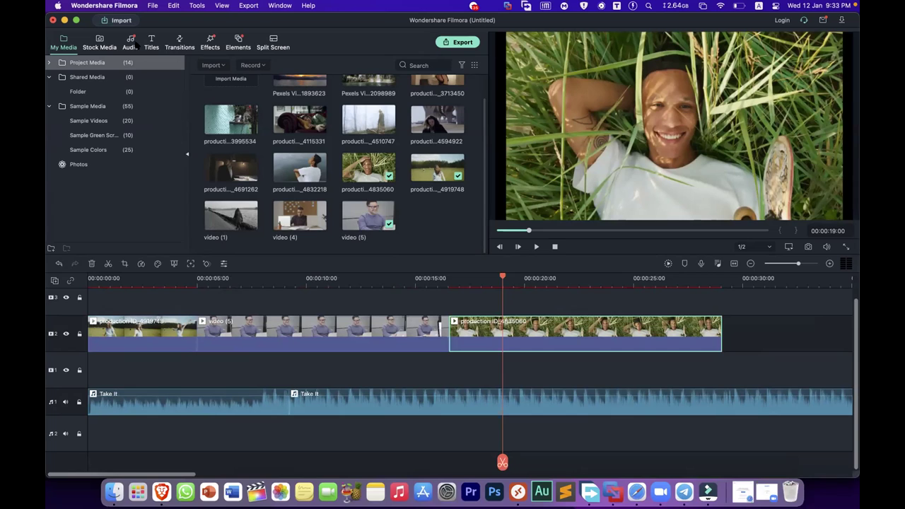
- Add Wedding & Love's Garden transition 2 before production ID_4835060 and Family & Friends' Happy transition 02 between the first clip and video (5)
{"action": "left_click", "coordinate": [177, 41]}
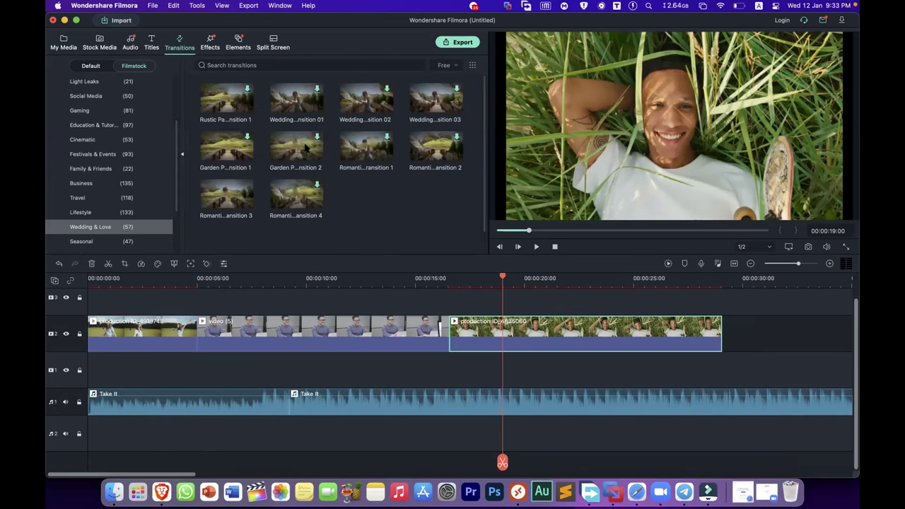
{"action": "left_click_drag", "start_coordinate": [304, 146], "coordinate": [451, 321]}
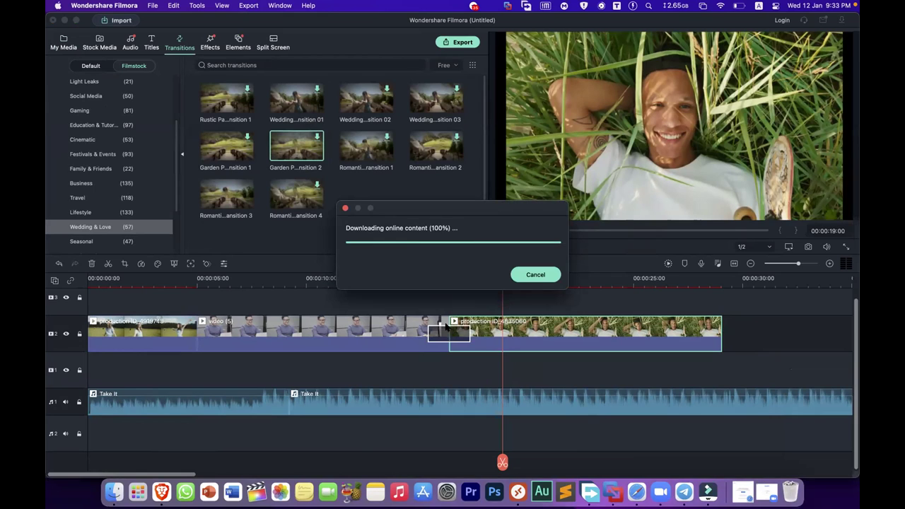
{"action": "left_click", "coordinate": [104, 170]}
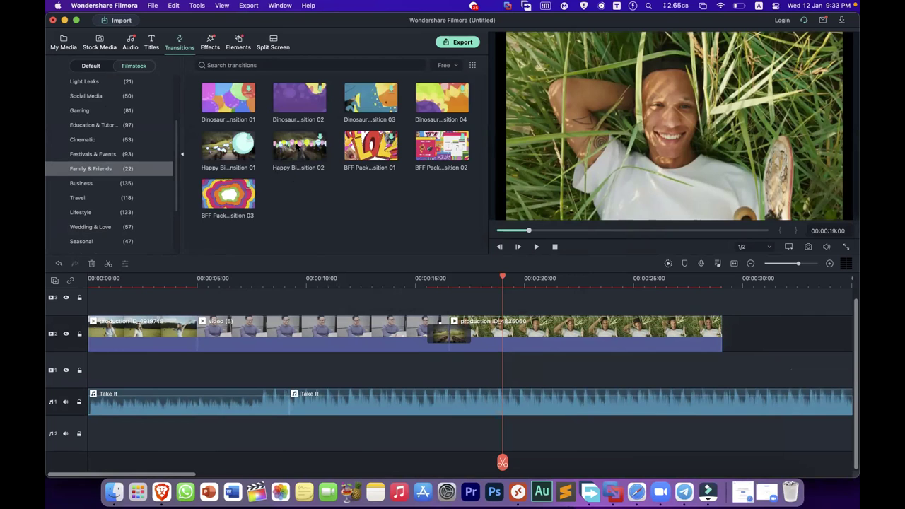
{"action": "left_click_drag", "start_coordinate": [299, 146], "coordinate": [179, 340]}
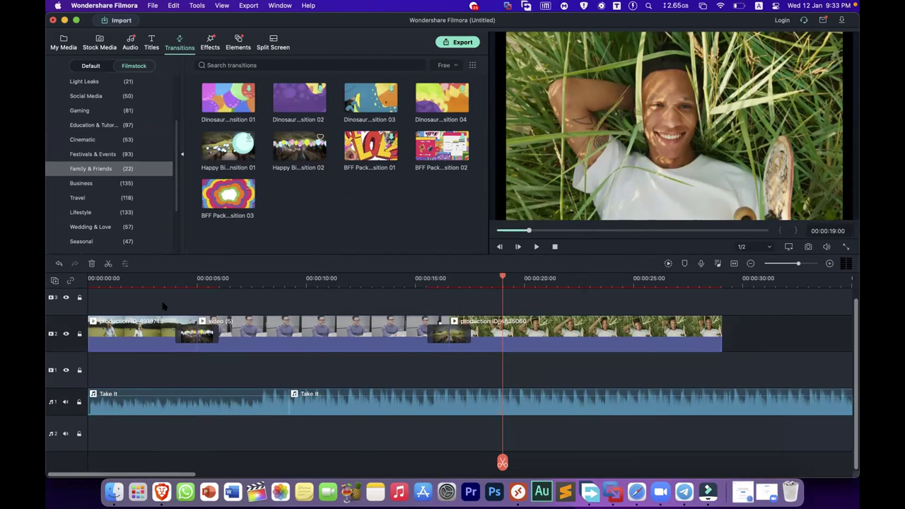
- Play the timeline from about 2 seconds through both transitions and select production ID_4835060
{"action": "left_click", "coordinate": [137, 279]}
{"action": "key", "text": "space"}
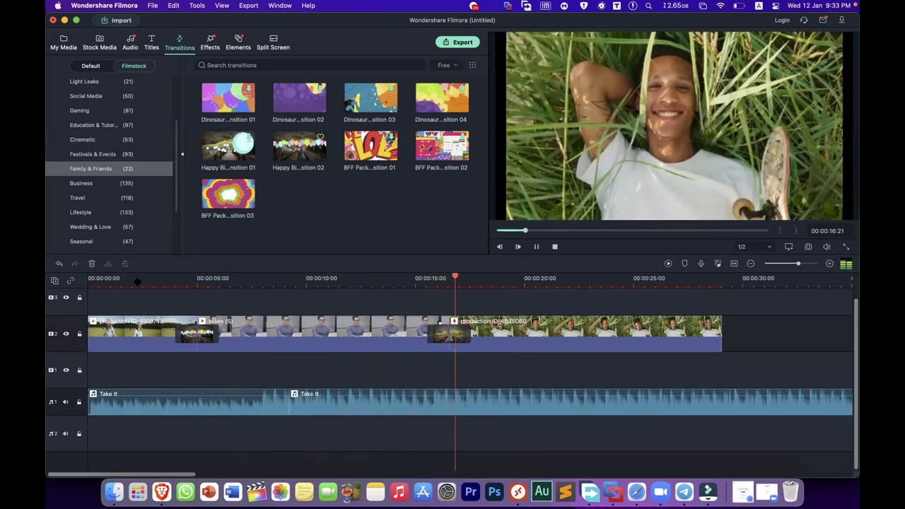
{"action": "key", "text": "space"}
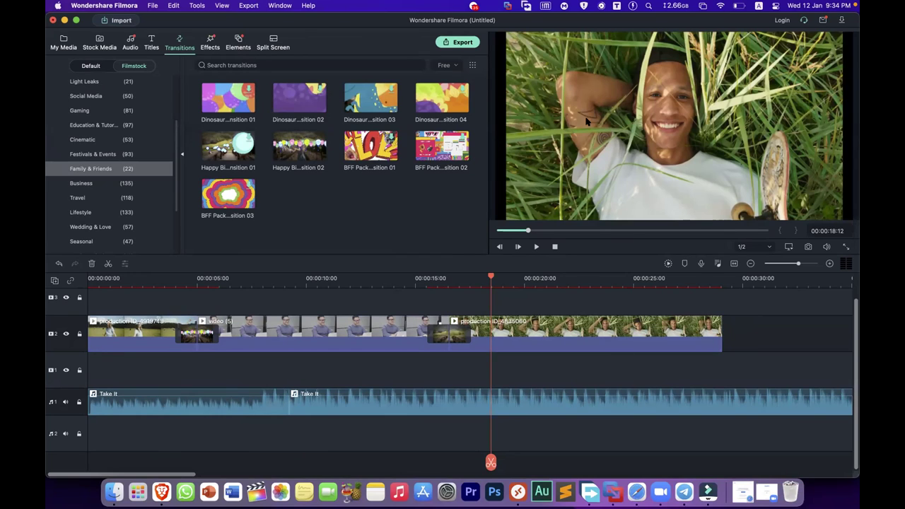
{"action": "left_click", "coordinate": [530, 322]}
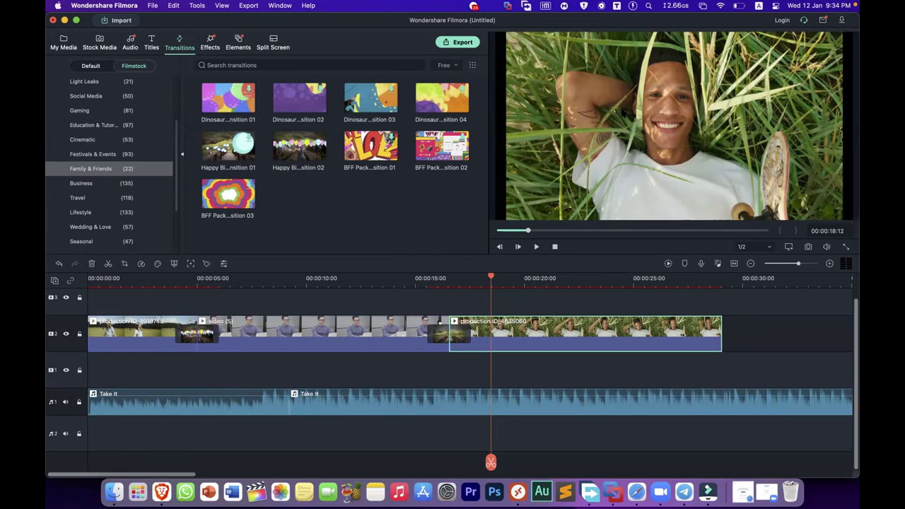
- Shrink the production ID_4835060 clip to about 88.4% scale and shift its position to about X 1.2, Y 1.4
{"action": "left_click", "coordinate": [191, 264]}
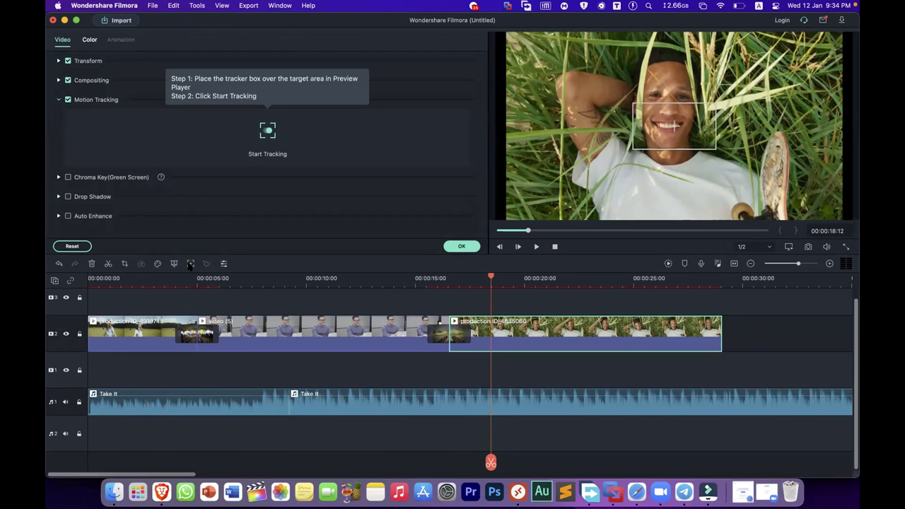
{"action": "left_click", "coordinate": [461, 247]}
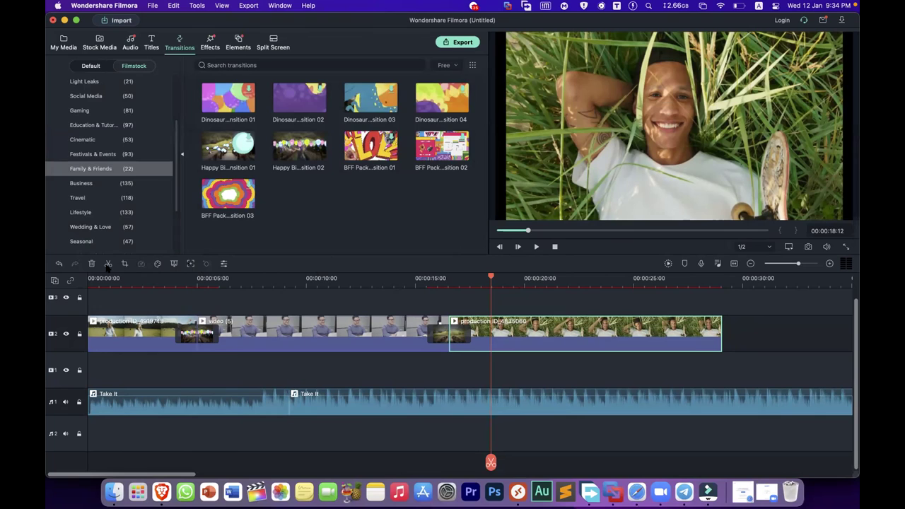
{"action": "double_click", "coordinate": [621, 179]}
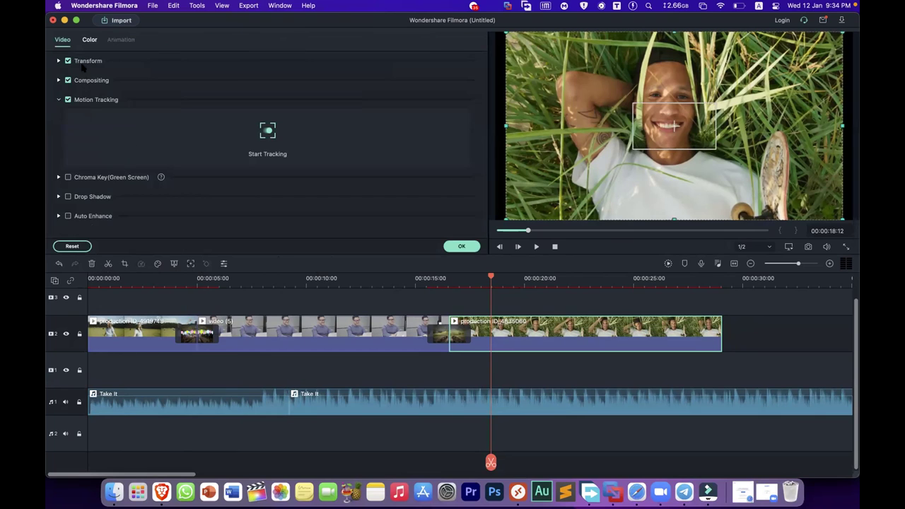
{"action": "left_click", "coordinate": [59, 60]}
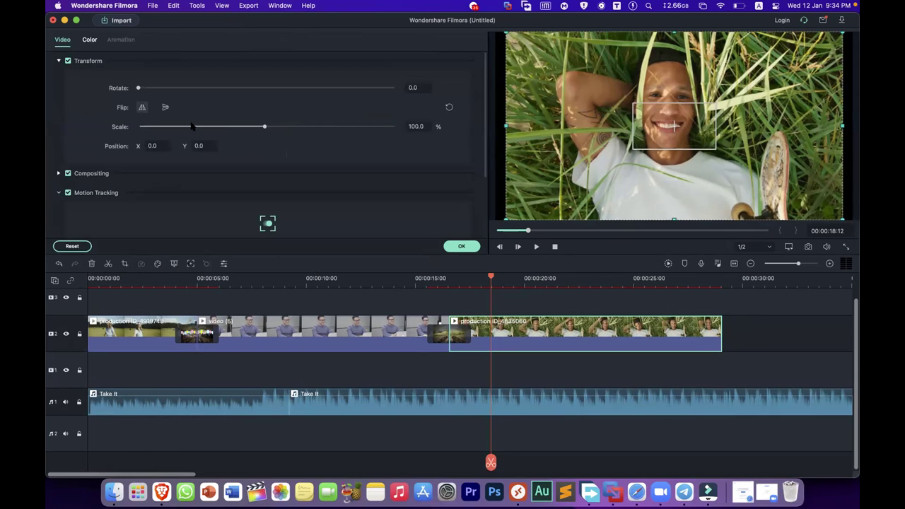
{"action": "left_click_drag", "start_coordinate": [264, 127], "coordinate": [266, 127]}
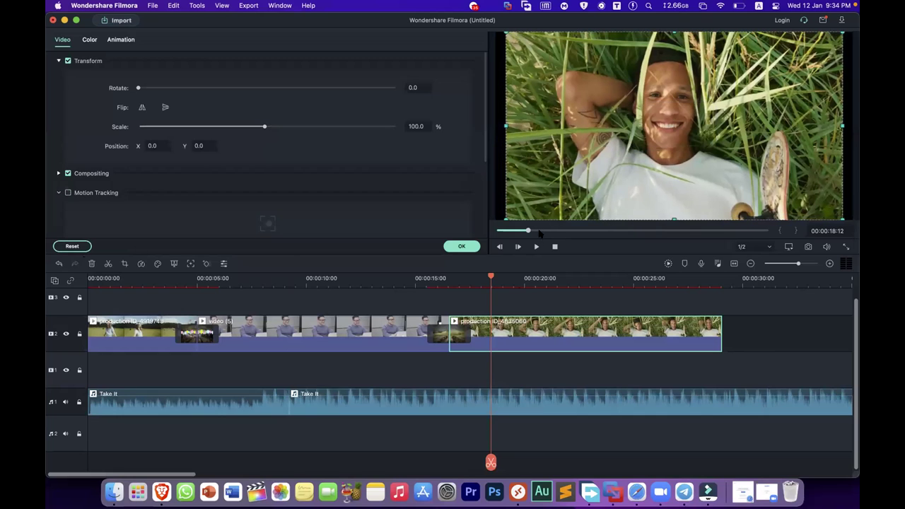
{"action": "left_click_drag", "start_coordinate": [520, 216], "coordinate": [545, 202]}
{"action": "mouse_move", "coordinate": [608, 175]}
{"action": "left_mouse_down"}
{"action": "mouse_move", "coordinate": [668, 179]}
{"action": "mouse_move", "coordinate": [595, 179]}
{"action": "left_mouse_up"}
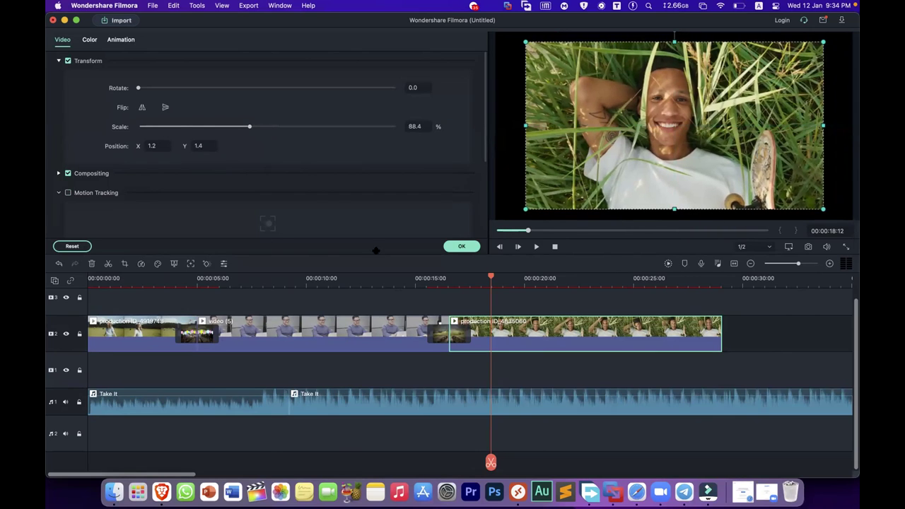
{"action": "left_click", "coordinate": [461, 247]}
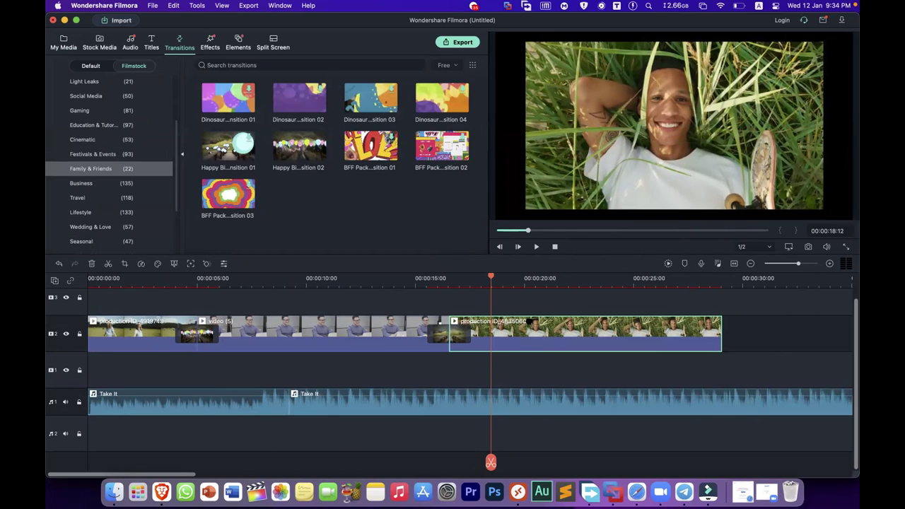
- Enlarge the production ID_4835060 clip to about 108.2% scale so it fills the frame
{"action": "double_click", "coordinate": [658, 124]}
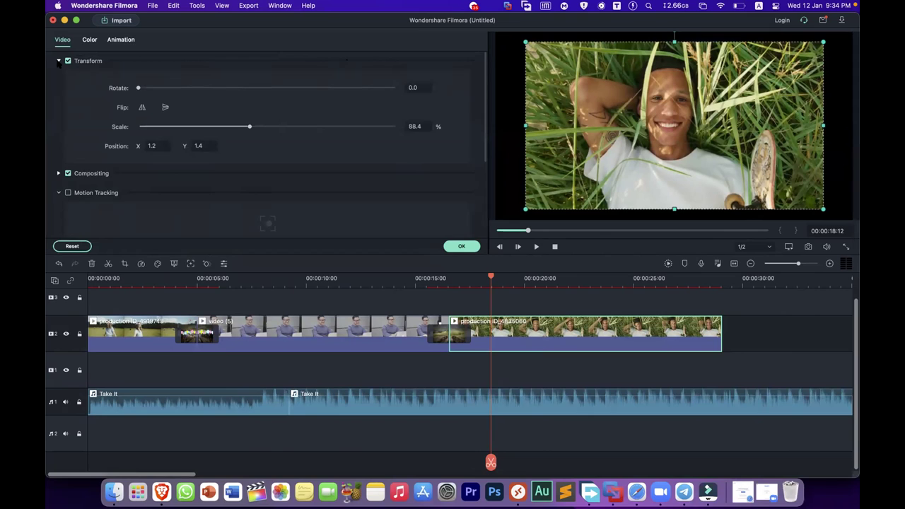
{"action": "left_click", "coordinate": [60, 61]}
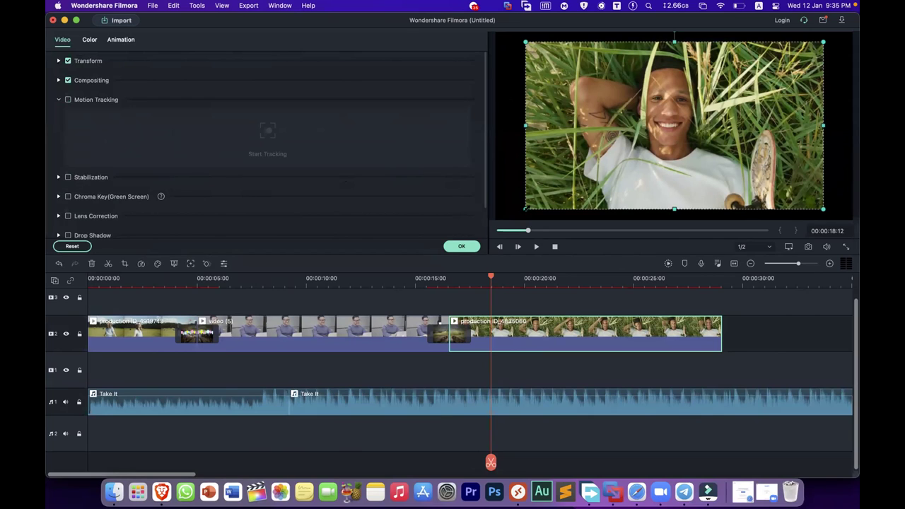
{"action": "left_click", "coordinate": [59, 60]}
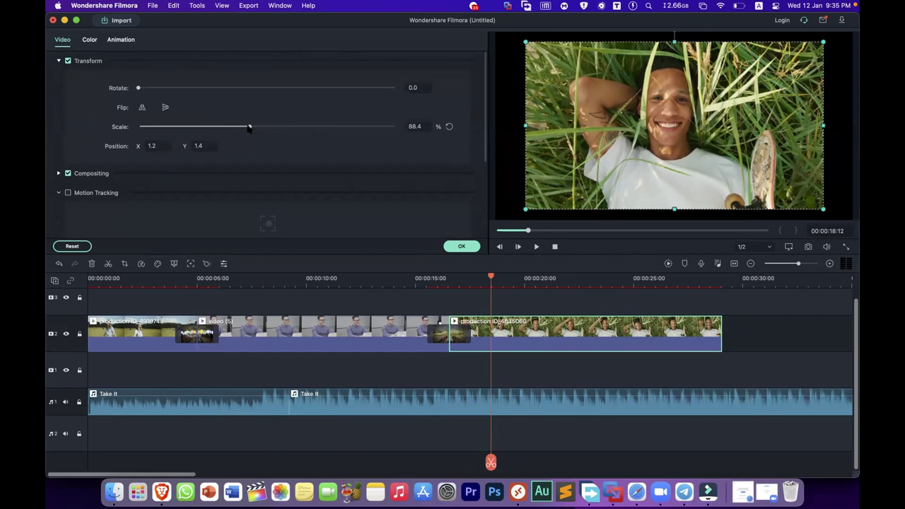
{"action": "left_click_drag", "start_coordinate": [249, 126], "coordinate": [268, 127]}
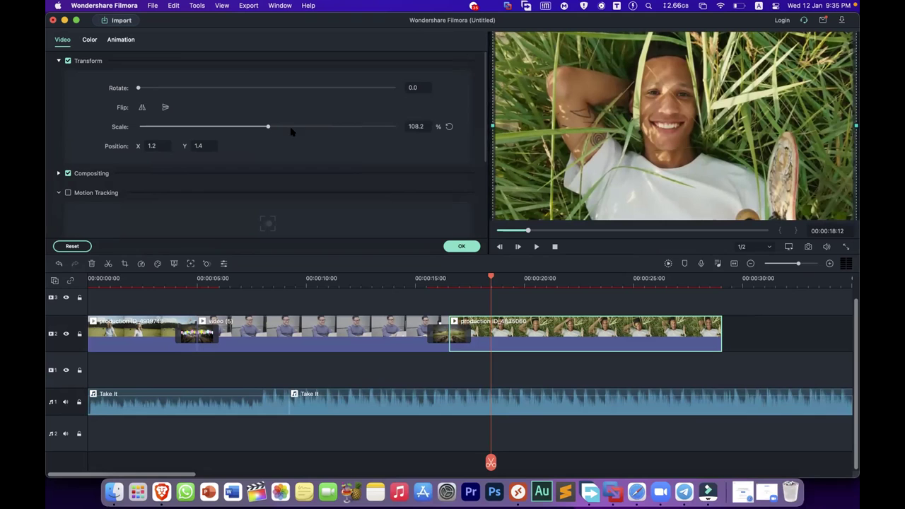
{"action": "left_click", "coordinate": [459, 246]}
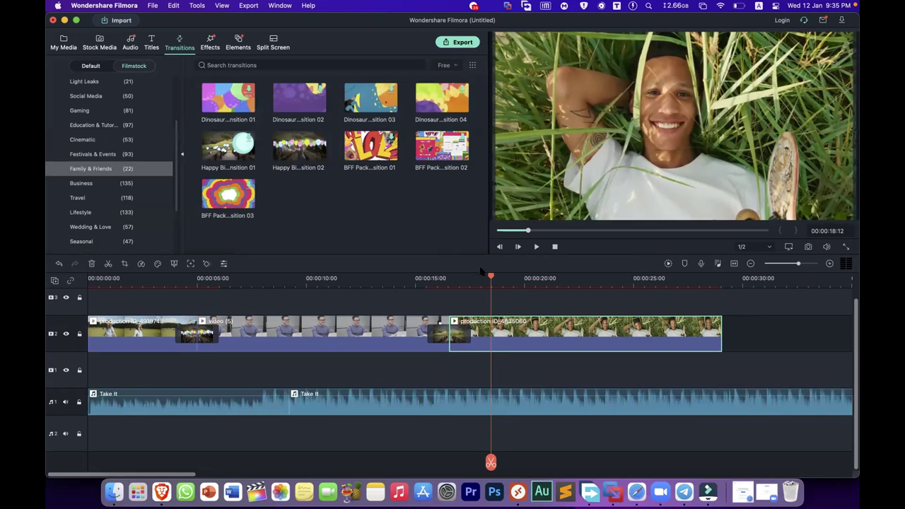
- Enlarge the video (5) clip to about 108.3% scale so it fills the frame
{"action": "scroll", "coordinate": [470, 332], "scroll_direction": "up", "scroll_amount": 3}
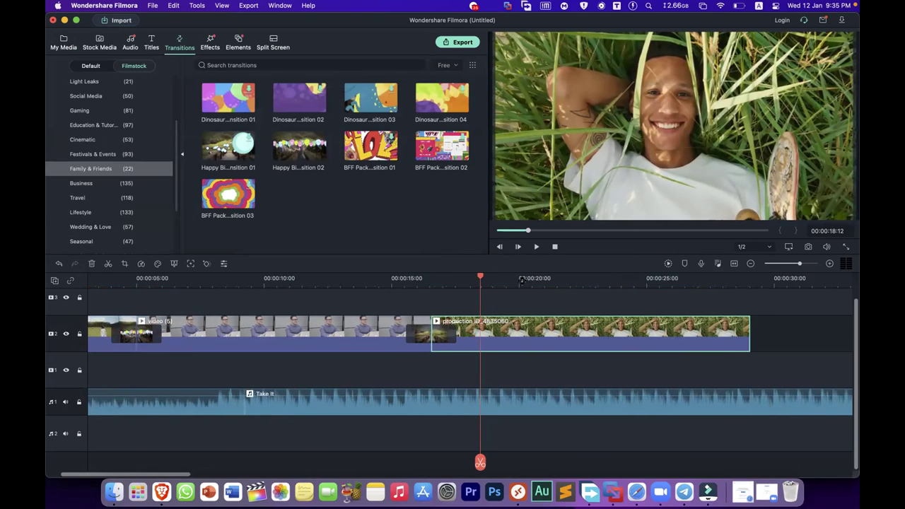
{"action": "left_click_drag", "start_coordinate": [481, 281], "coordinate": [316, 287]}
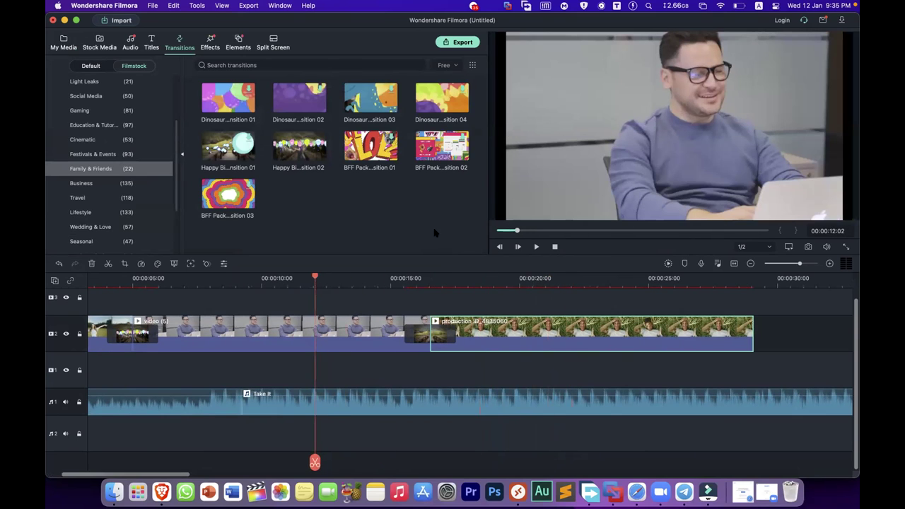
{"action": "double_click", "coordinate": [360, 337]}
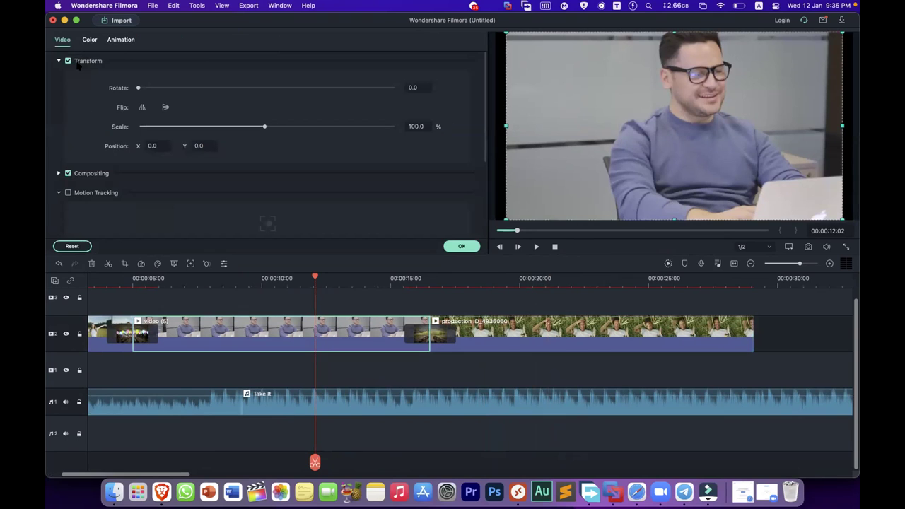
{"action": "left_click_drag", "start_coordinate": [264, 127], "coordinate": [268, 127]}
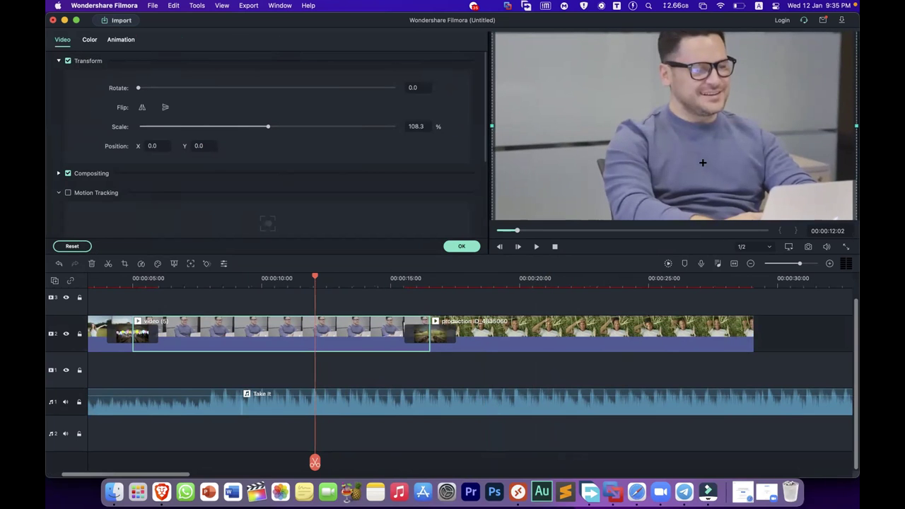
{"action": "left_click", "coordinate": [461, 247]}
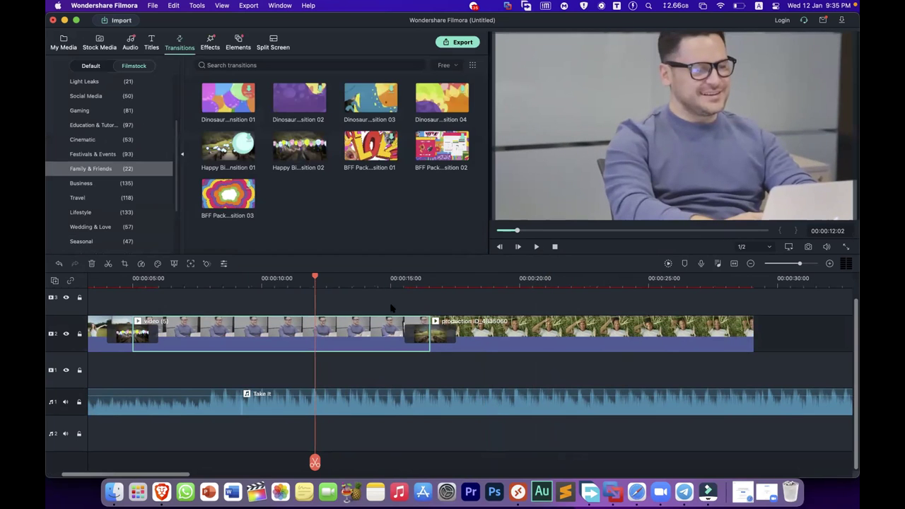
- Play the timeline from about 00:00:03:18 through both transitions to review the rescaled clips
{"action": "left_click", "coordinate": [100, 282]}
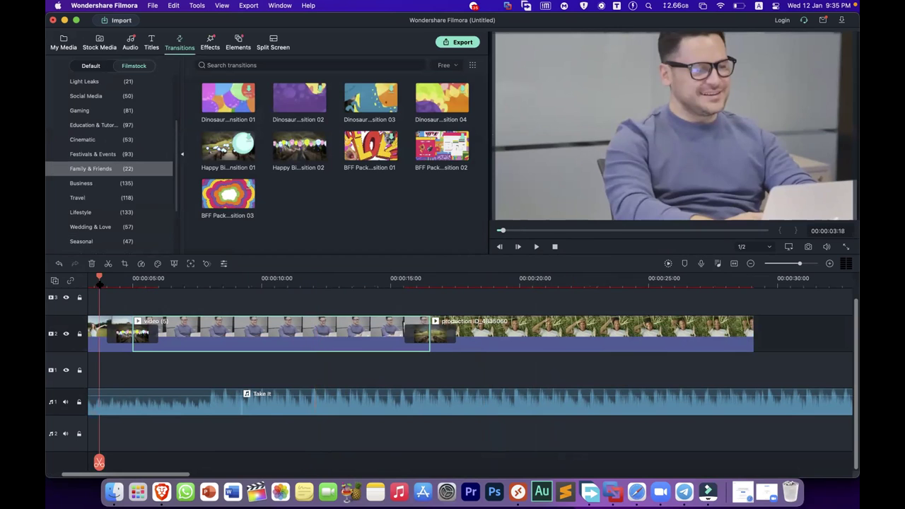
{"action": "key", "text": "space"}
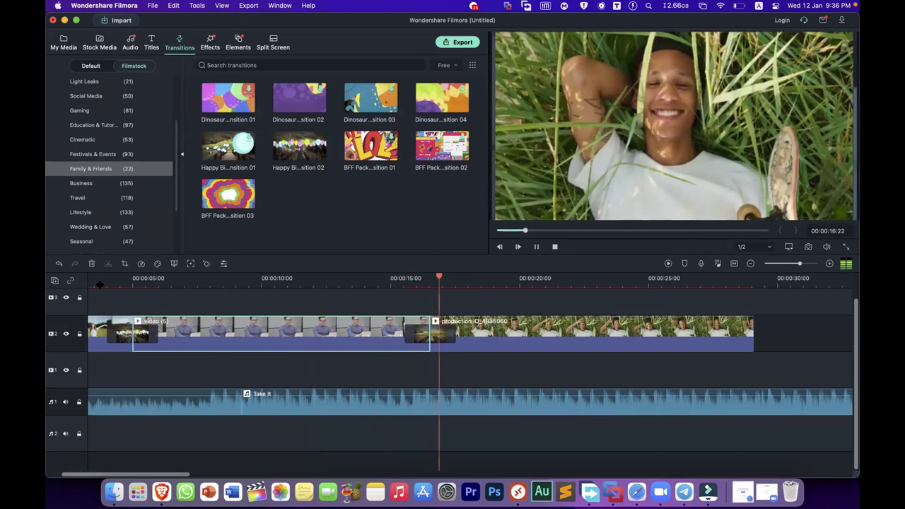
{"action": "key", "text": "space"}
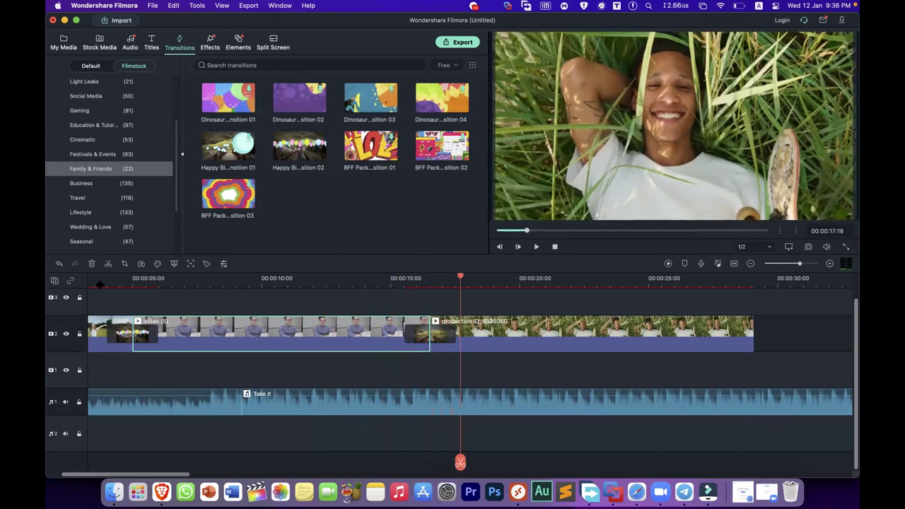
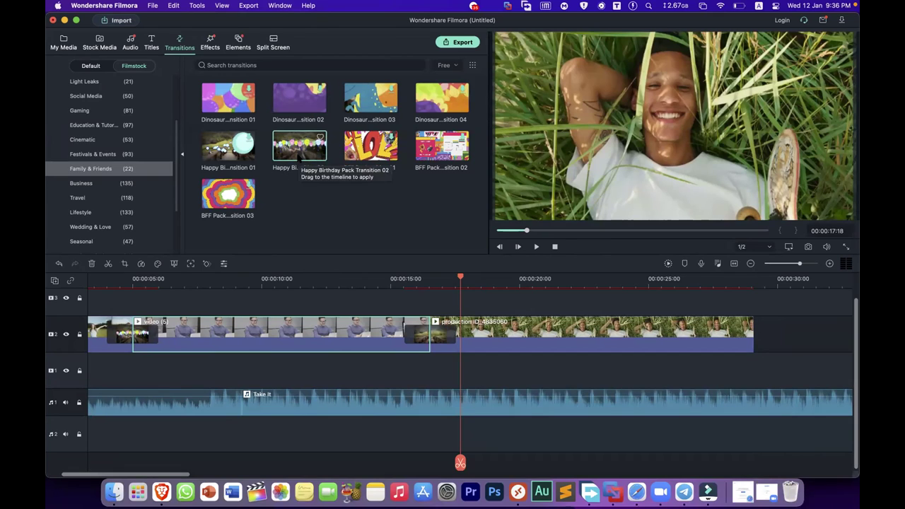
- Browse the Downloaded and Christmas Holiday transitions in Filmstock, comparing the All and Free selections
{"action": "scroll", "coordinate": [149, 177], "scroll_direction": "up", "scroll_amount": 5}
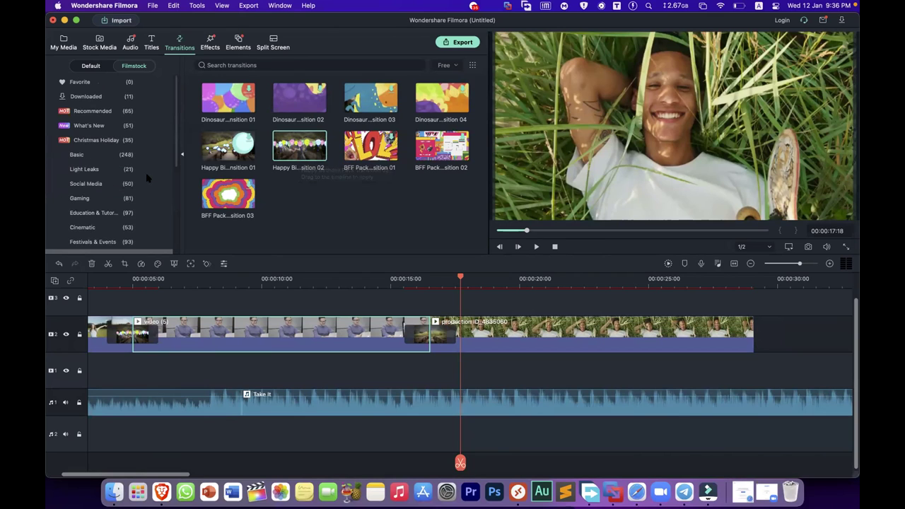
{"action": "left_click", "coordinate": [121, 101]}
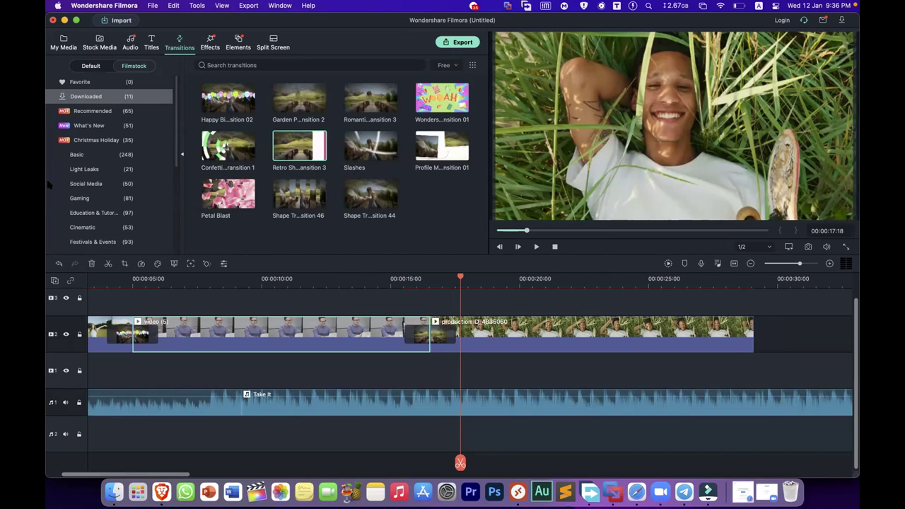
{"action": "left_click", "coordinate": [85, 144]}
{"action": "left_click", "coordinate": [452, 65]}
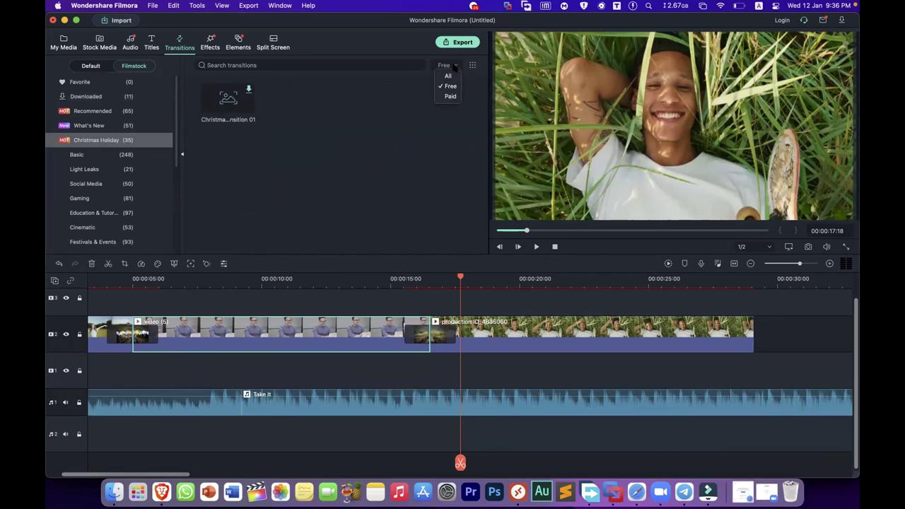
{"action": "left_click", "coordinate": [446, 77]}
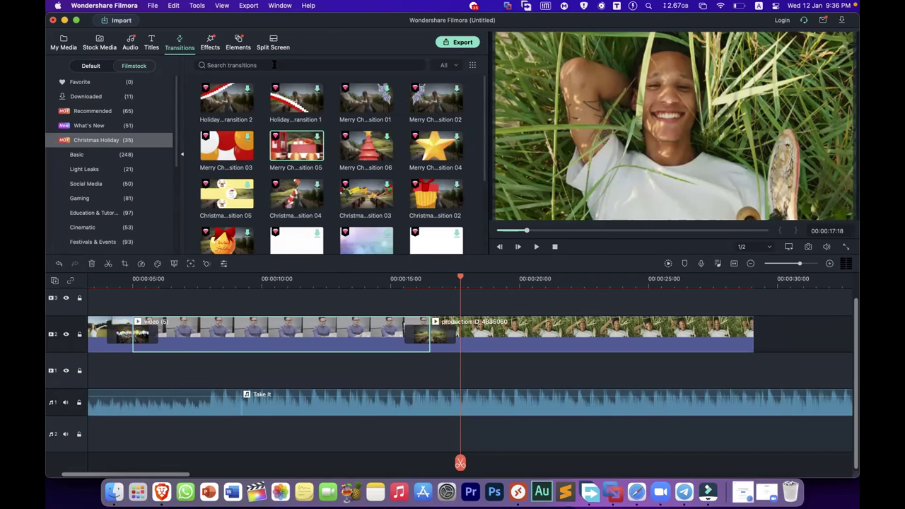
{"action": "left_click", "coordinate": [453, 67]}
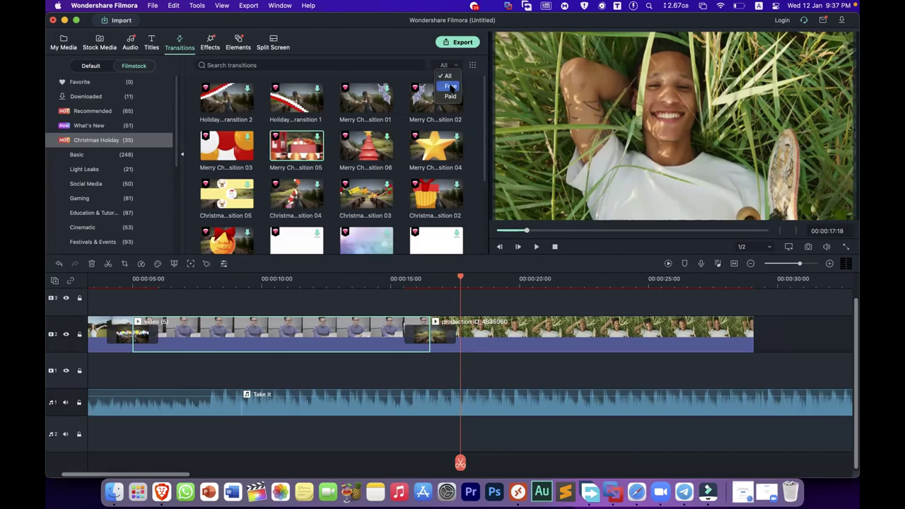
{"action": "left_click", "coordinate": [450, 86]}
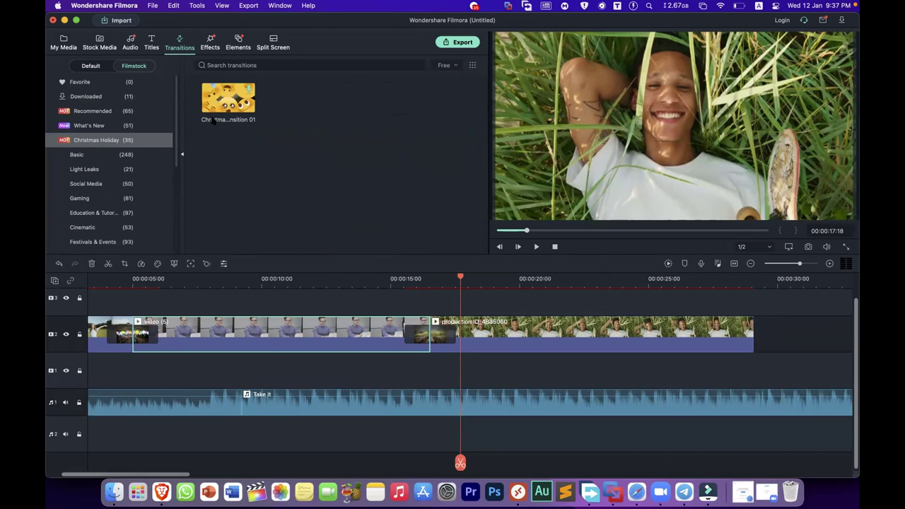
- Try the free Christmas transition 01 at the end of the last clip, previewing it before deleting it
{"action": "left_click_drag", "start_coordinate": [226, 103], "coordinate": [738, 331]}
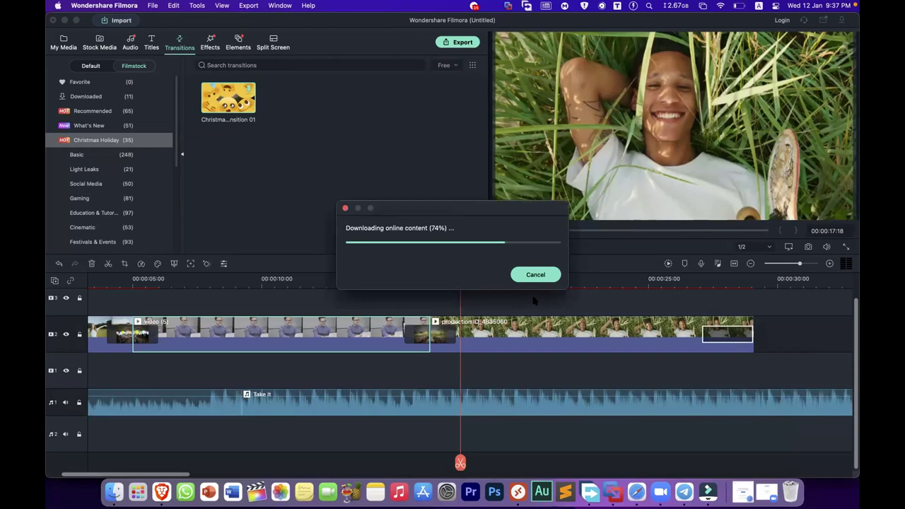
{"action": "left_click", "coordinate": [691, 283]}
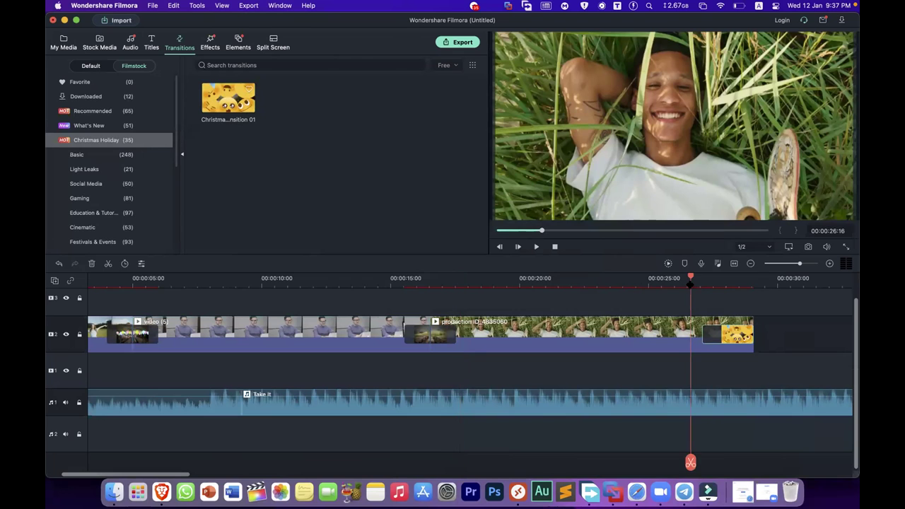
{"action": "key", "text": "space"}
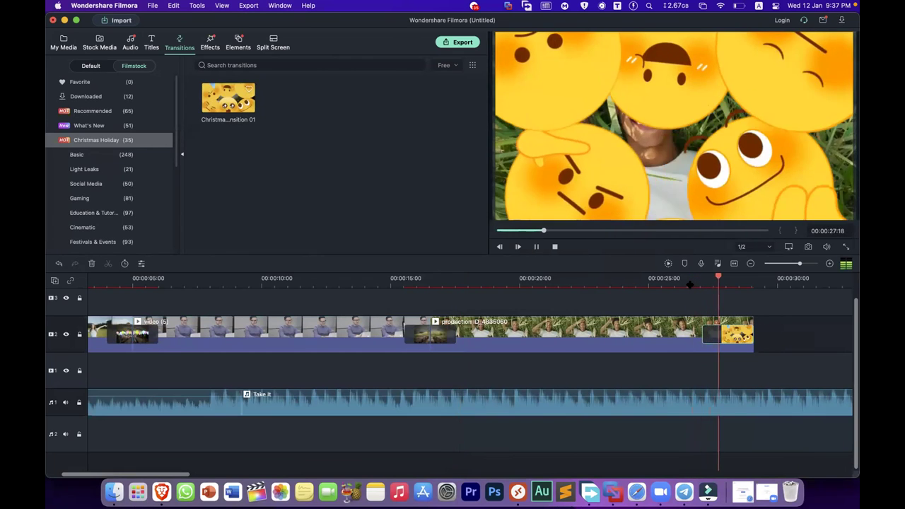
{"action": "key", "text": "space"}
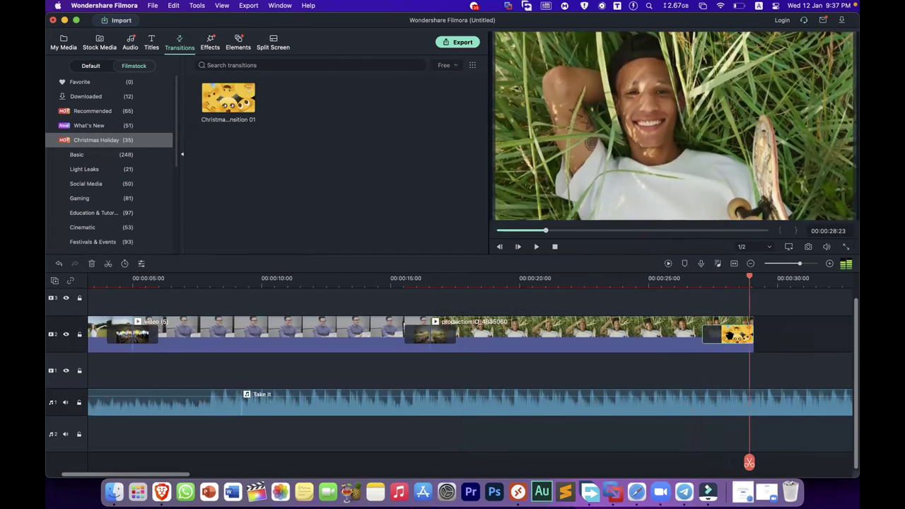
{"action": "key", "text": "Delete"}
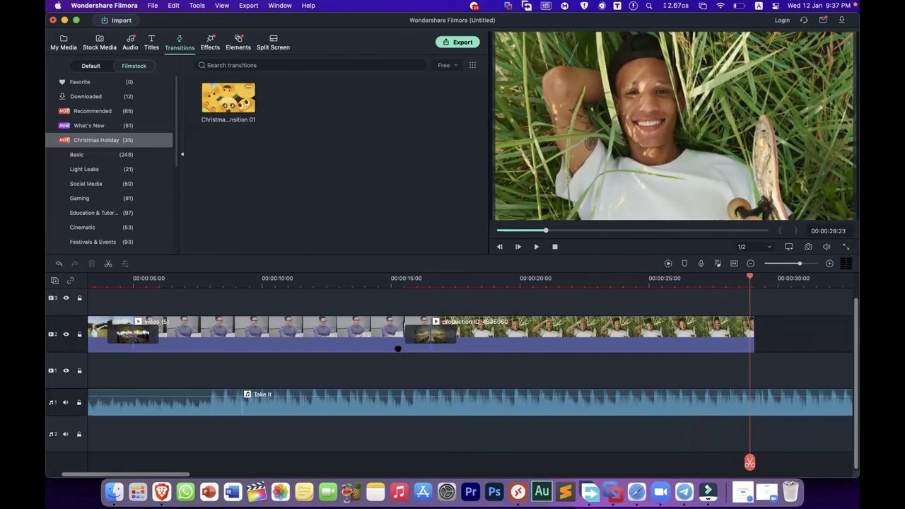
{"action": "scroll", "coordinate": [398, 348], "scroll_direction": "left", "scroll_amount": 3}
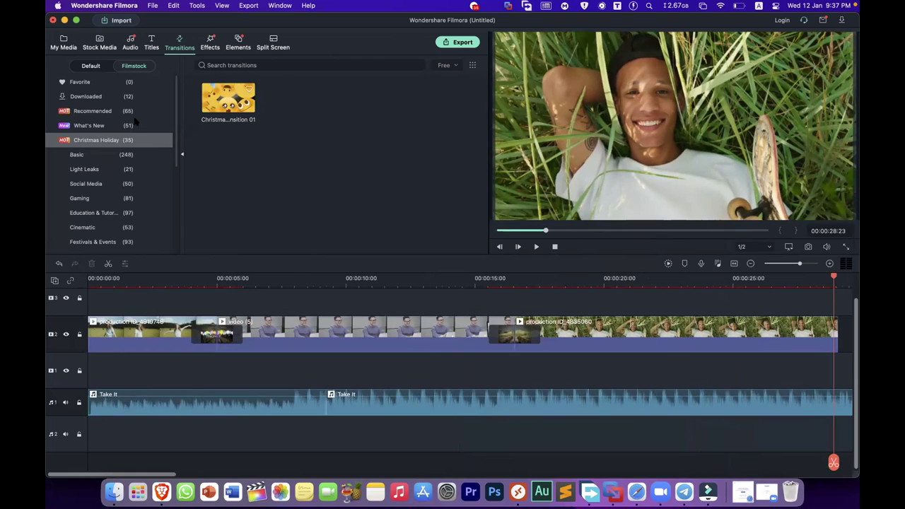
- Show only the free effects in Filmstock's Recommended effects category
{"action": "left_click", "coordinate": [210, 42]}
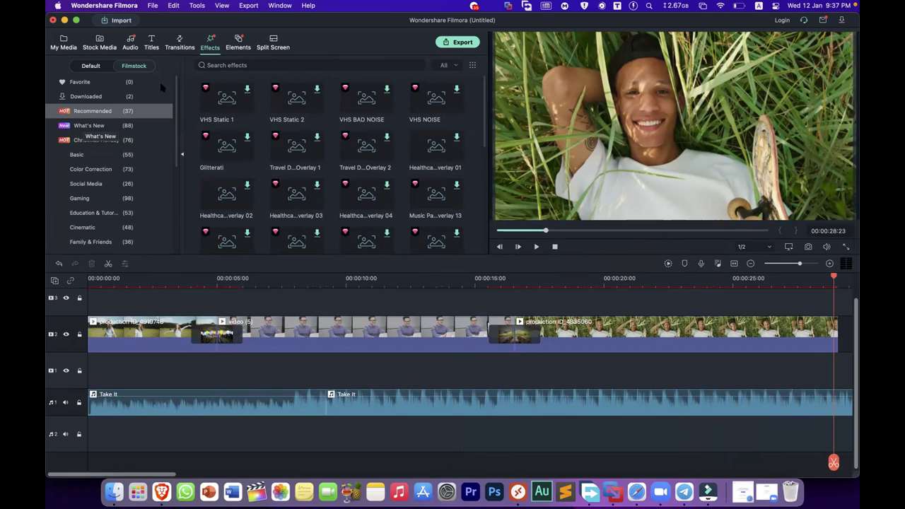
{"action": "left_click", "coordinate": [452, 66]}
{"action": "left_click", "coordinate": [453, 86]}
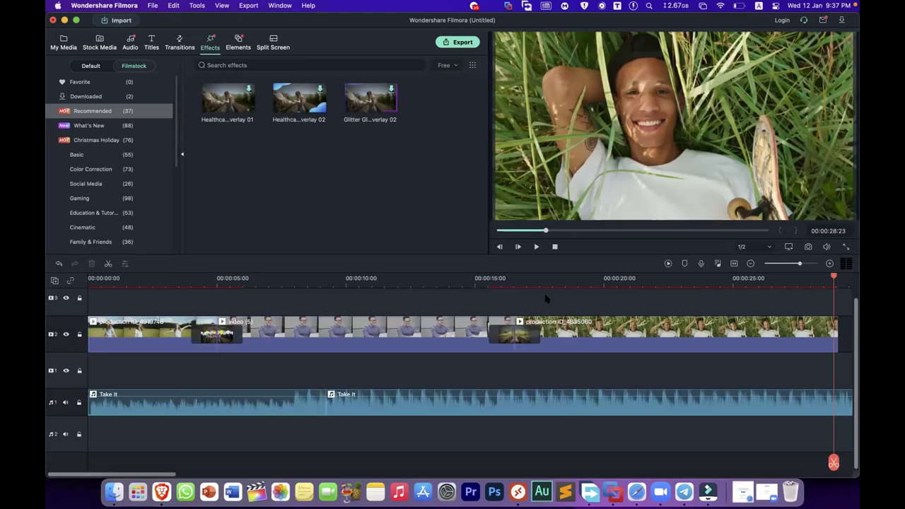
- Preview the free Modern Split Red effect from Filmstock's Basic category, with the playhead at 00:00:21:14 on the last clip
{"action": "scroll", "coordinate": [545, 299], "scroll_direction": "right", "scroll_amount": 5}
{"action": "scroll", "coordinate": [545, 299], "scroll_direction": "right", "scroll_amount": 5}
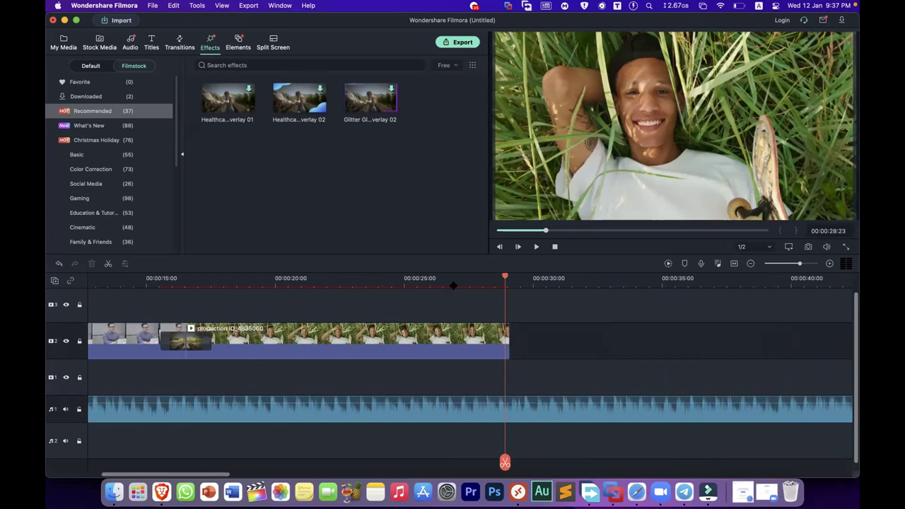
{"action": "left_click", "coordinate": [101, 155]}
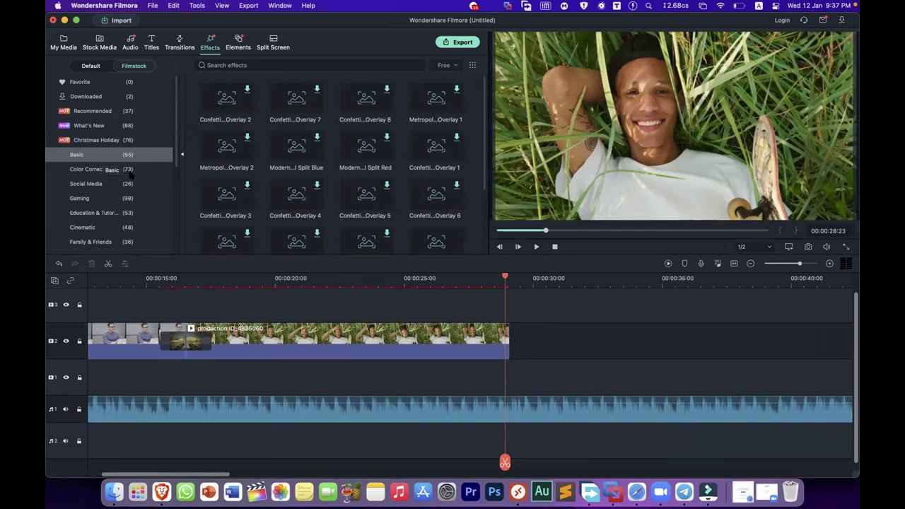
{"action": "left_click", "coordinate": [315, 281]}
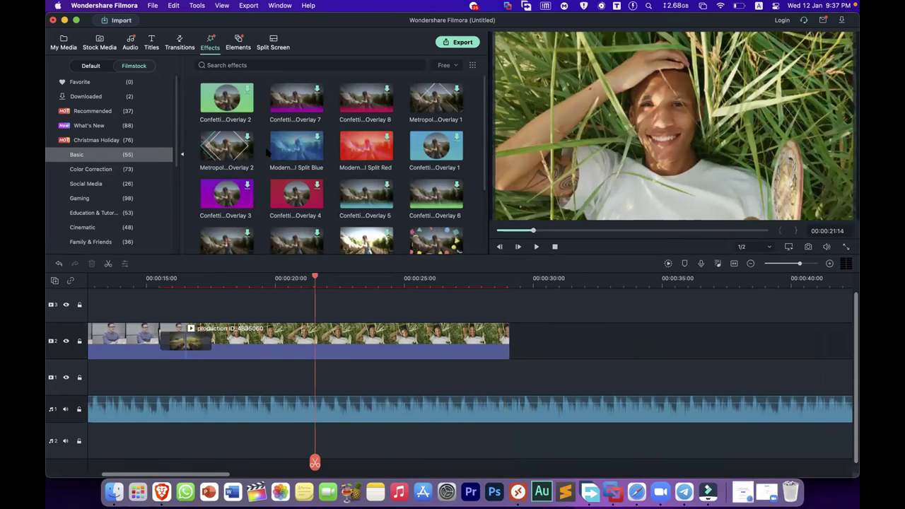
{"action": "left_click", "coordinate": [385, 139]}
{"action": "left_click", "coordinate": [365, 147]}
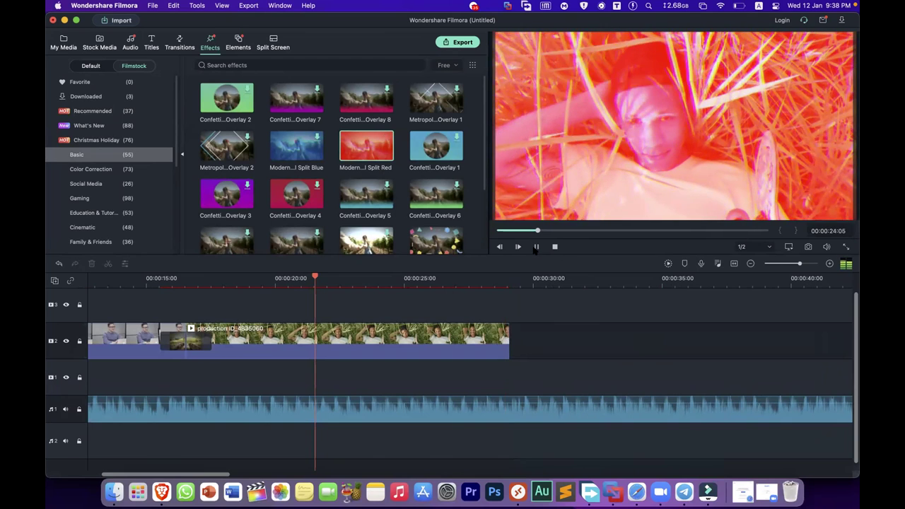
{"action": "left_click", "coordinate": [535, 247]}
- Mute audio track 1 and play the last clip up to 00:00:22:00
{"action": "left_click", "coordinate": [313, 408]}
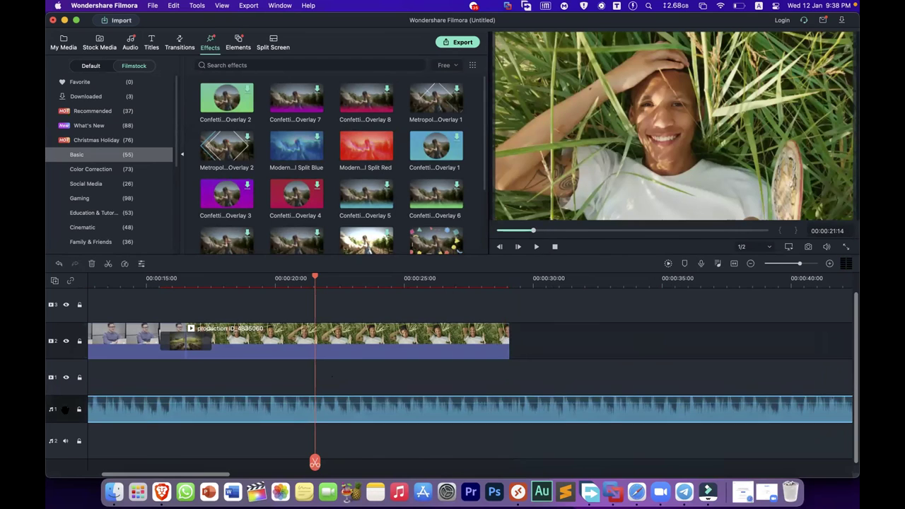
{"action": "left_click", "coordinate": [65, 409]}
{"action": "key", "text": "space"}
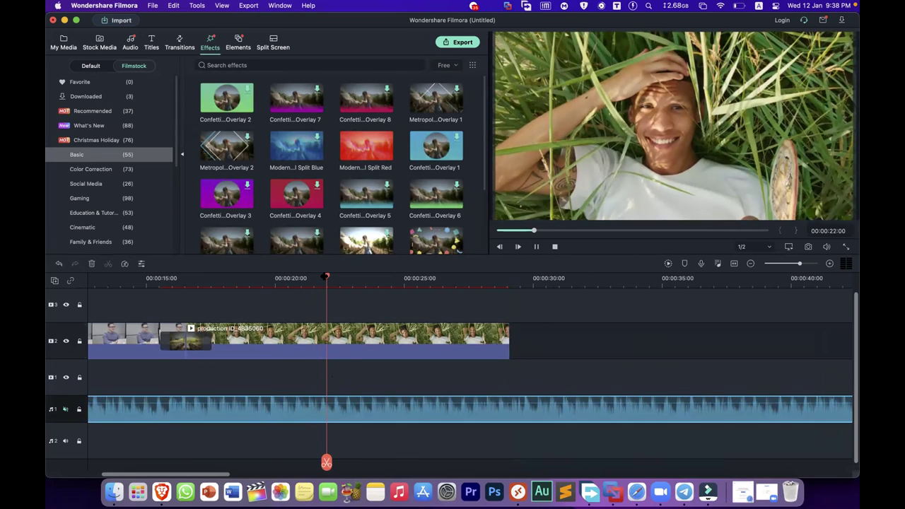
- Try to apply the Modern Split Red effect directly to the last clip and undo it
{"action": "scroll", "coordinate": [326, 276], "scroll_direction": "down", "scroll_amount": 2}
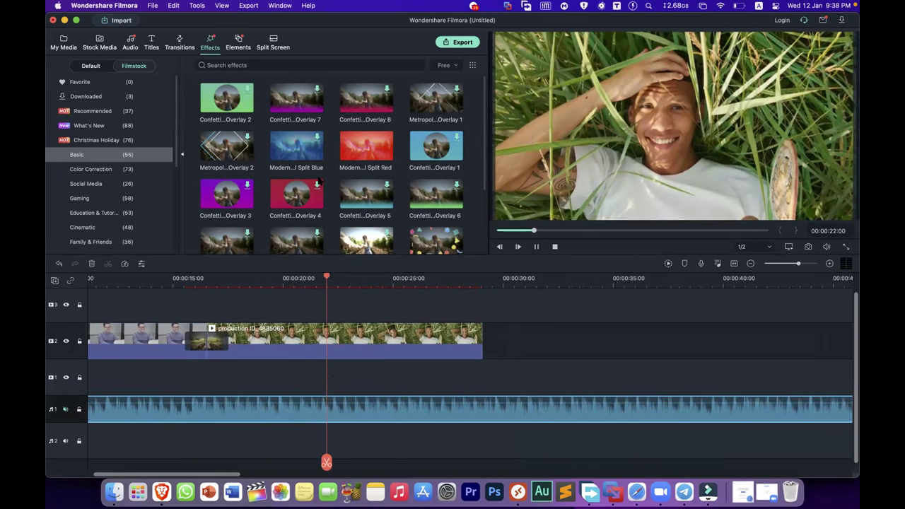
{"action": "left_click_drag", "start_coordinate": [364, 142], "coordinate": [352, 342]}
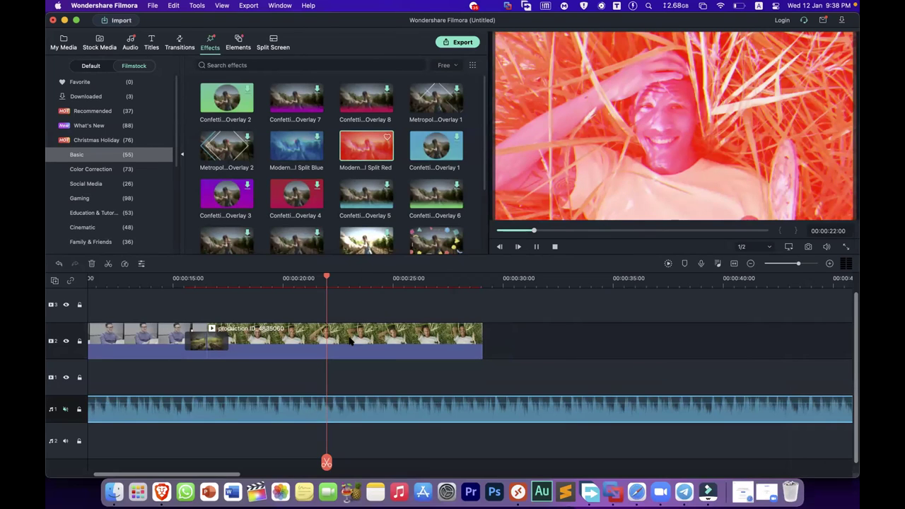
{"action": "key", "text": "super+z"}
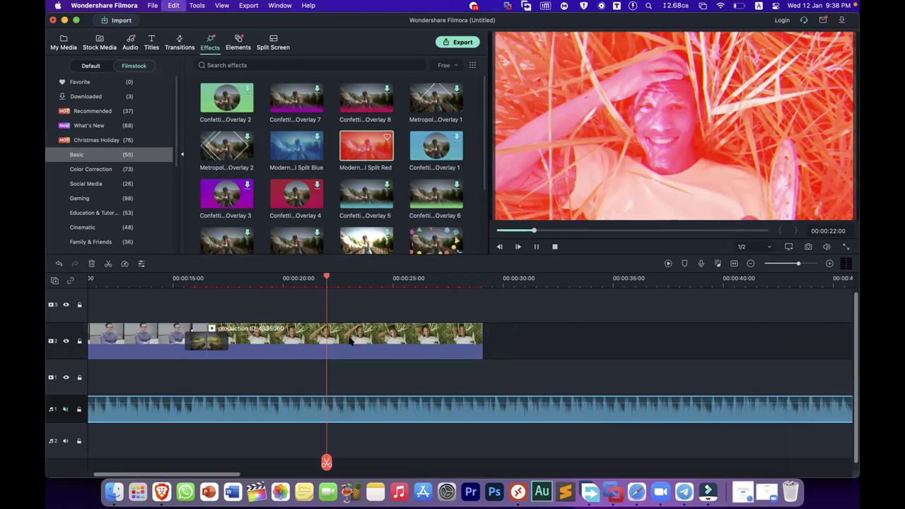
- Preview the free Basic effects Modern Split Red, Confetti Overlay 6, and Retro Shapes Overlays 1 and 3
{"action": "left_click", "coordinate": [359, 147]}
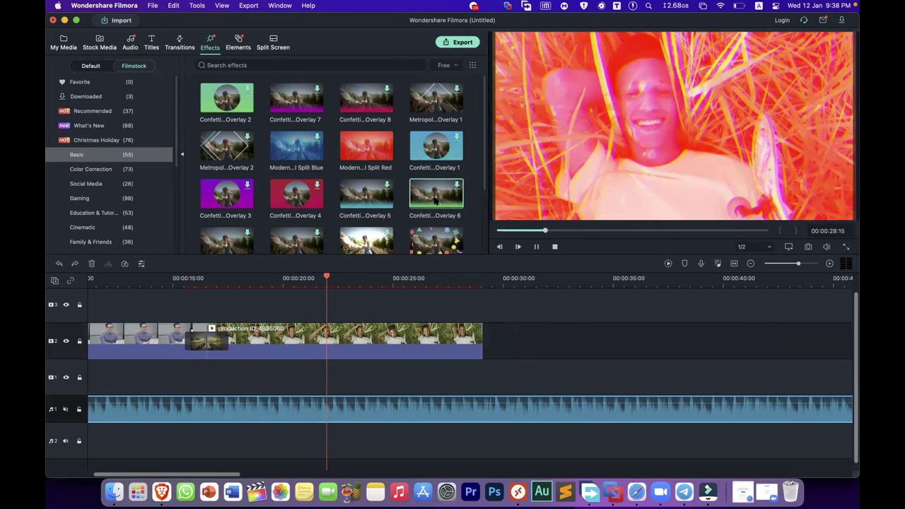
{"action": "left_click", "coordinate": [435, 200]}
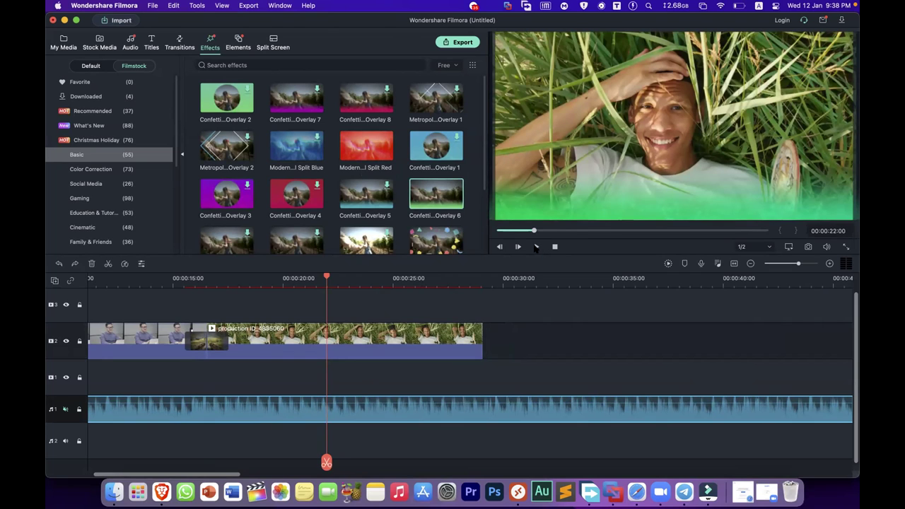
{"action": "left_click", "coordinate": [536, 247]}
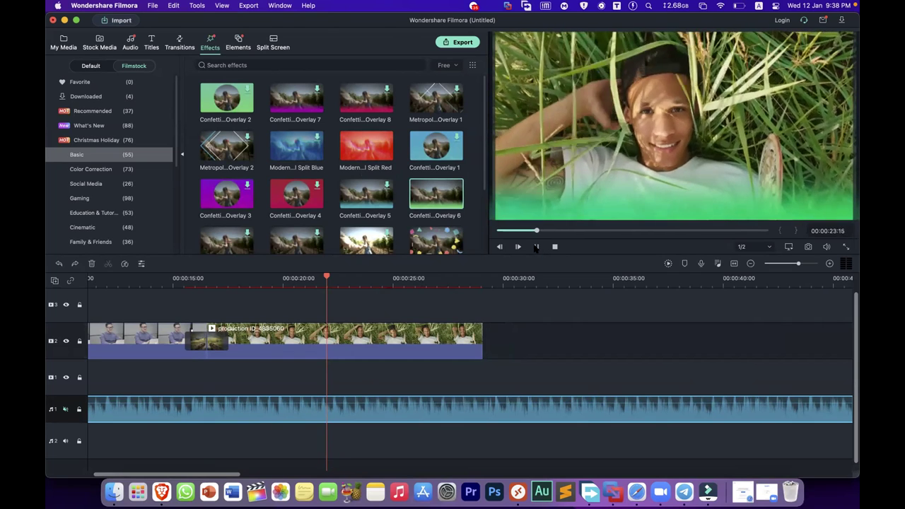
{"action": "left_click", "coordinate": [439, 241]}
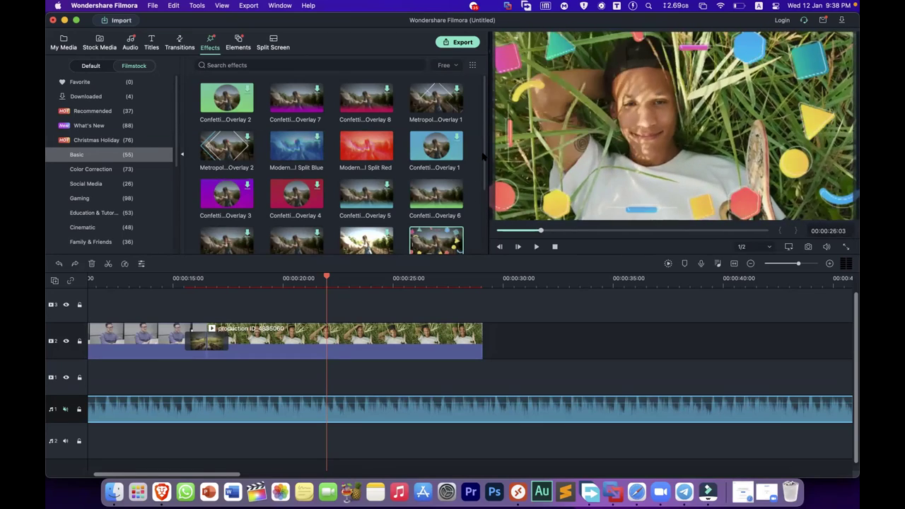
{"action": "scroll", "coordinate": [484, 183], "scroll_direction": "down", "scroll_amount": 3}
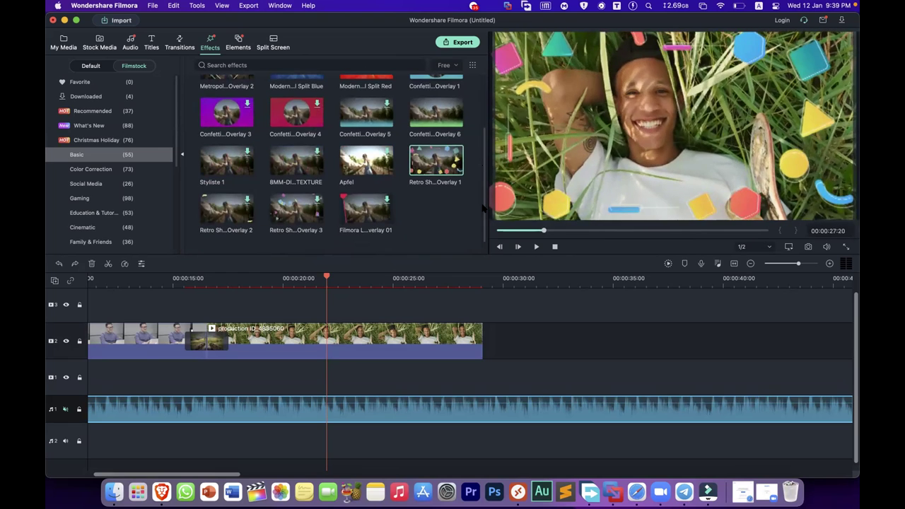
{"action": "left_click", "coordinate": [291, 215]}
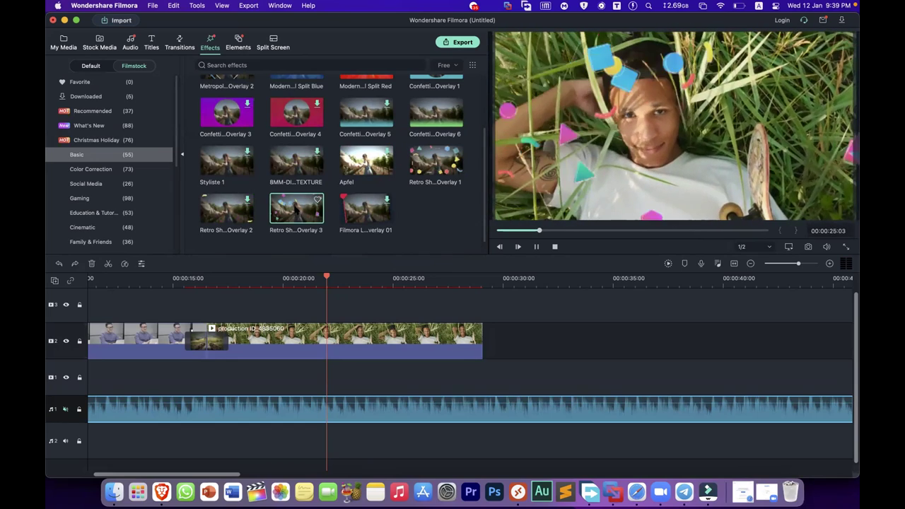
- Try Retro Shapes Pack Overlay 3 on video track 3 and inside the last clip, undoing that insertion and deleting the effect
{"action": "left_click_drag", "start_coordinate": [297, 212], "coordinate": [311, 318]}
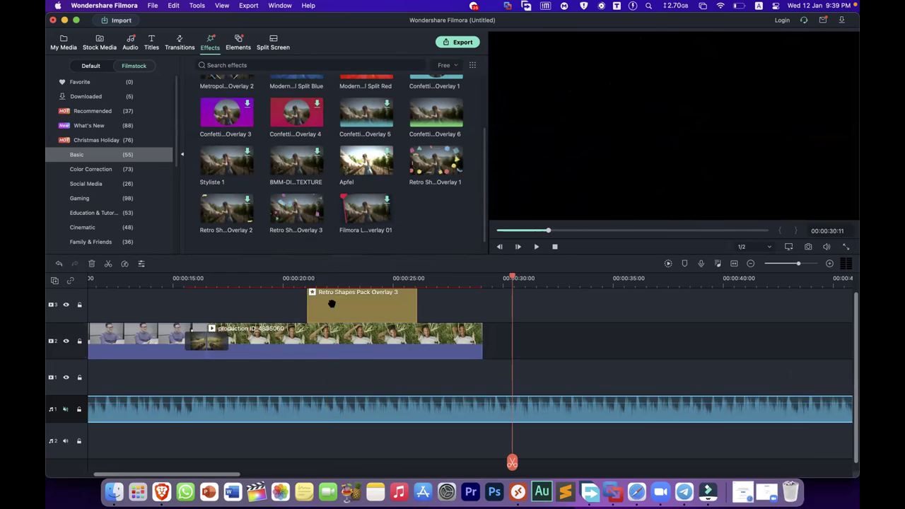
{"action": "left_click", "coordinate": [330, 285]}
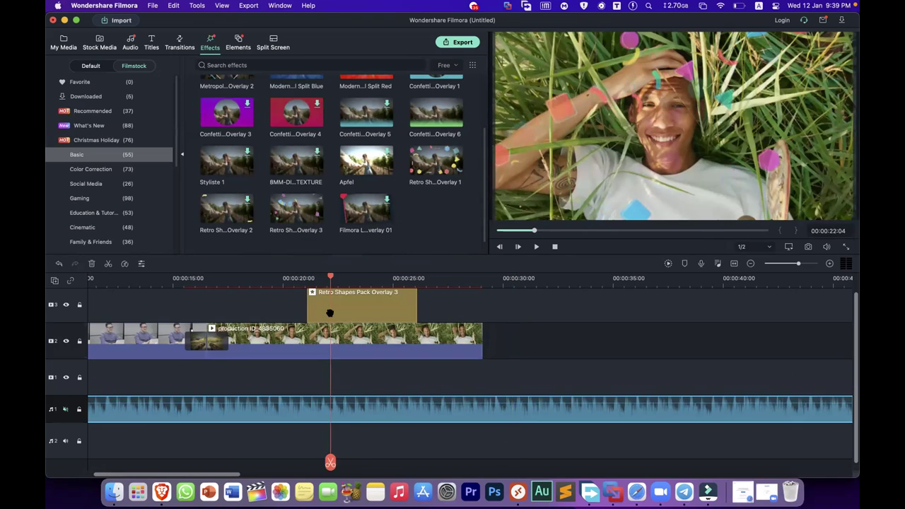
{"action": "left_click_drag", "start_coordinate": [372, 307], "coordinate": [340, 343]}
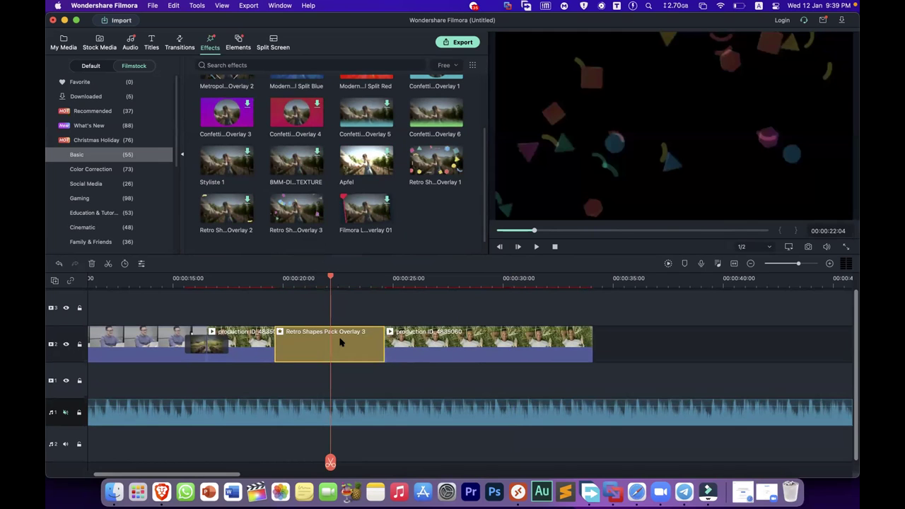
{"action": "key", "text": "ctrl+z"}
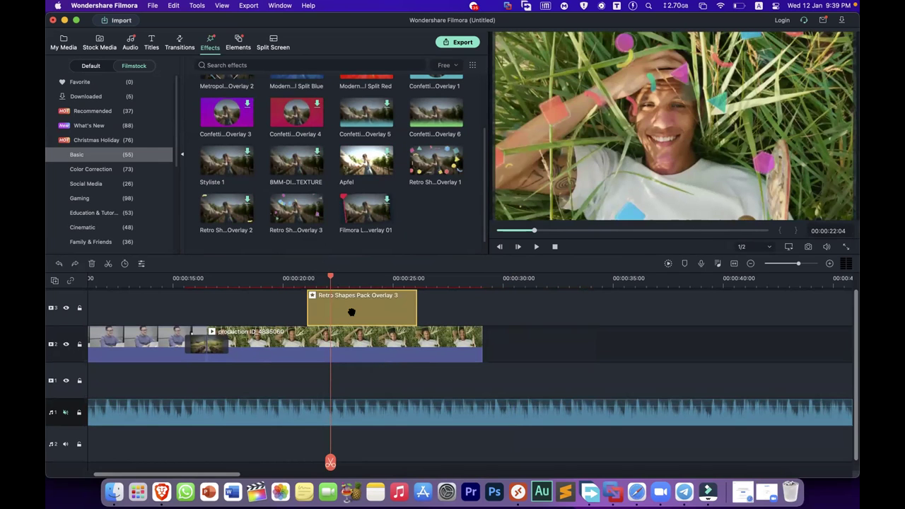
{"action": "key", "text": "Delete"}
- Try to apply Retro Shapes Pack Overlay 3 directly to the last clip, scrubbing forward to 00:00:27:19 to check it
{"action": "left_click_drag", "start_coordinate": [296, 209], "coordinate": [291, 342]}
{"action": "left_click_drag", "start_coordinate": [327, 275], "coordinate": [455, 301]}
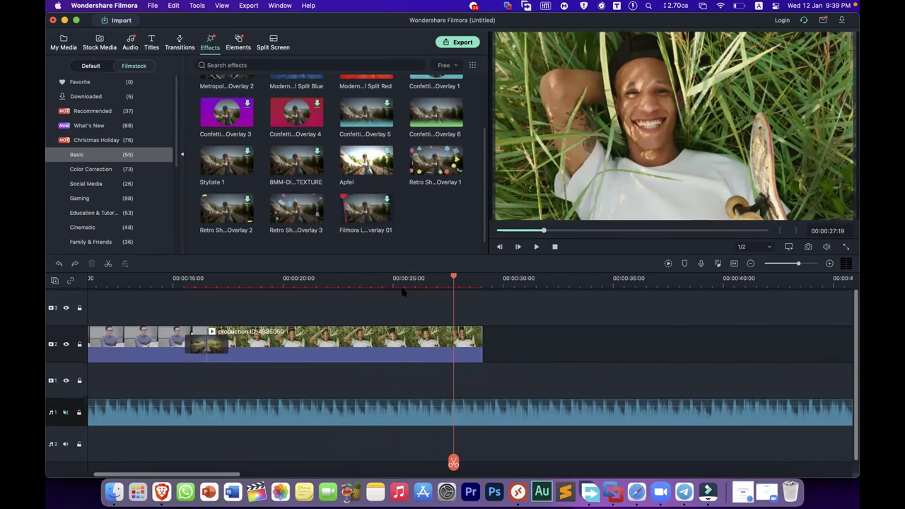
- Place Retro Shapes Pack Overlay 3 on video track 3 at 00:00:20:08 and shorten it to end at about 00:00:24
{"action": "left_click_drag", "start_coordinate": [452, 278], "coordinate": [290, 289]}
{"action": "left_click_drag", "start_coordinate": [297, 211], "coordinate": [292, 305]}
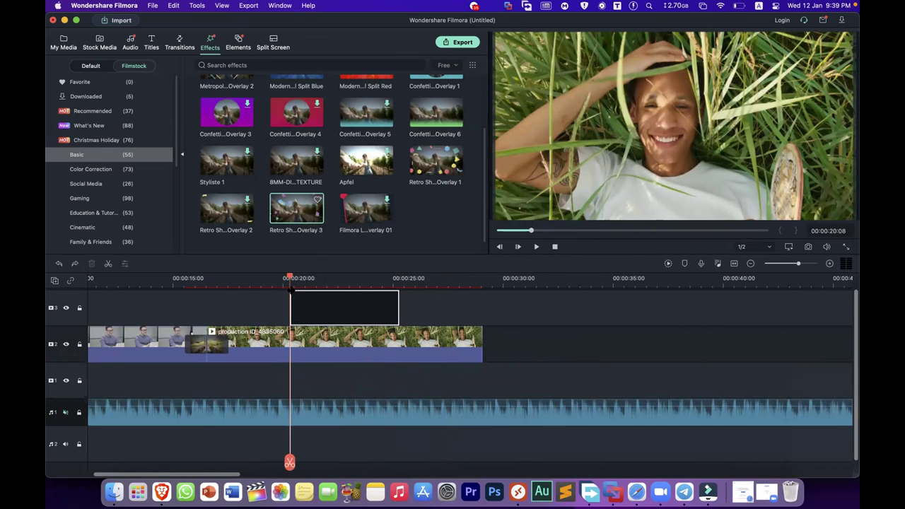
{"action": "left_click_drag", "start_coordinate": [399, 307], "coordinate": [369, 305]}
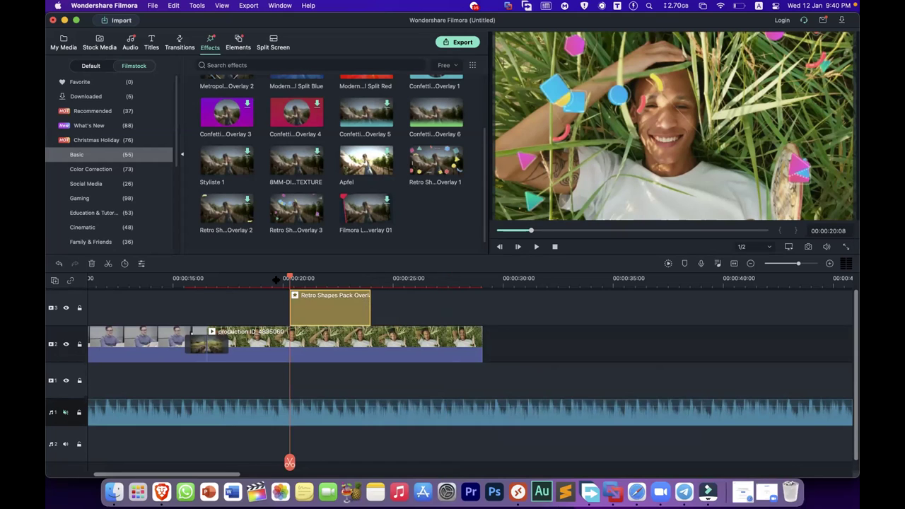
- Play the timeline through the Retro Shapes overlay and delete the overlay from video track 3
{"action": "left_click", "coordinate": [277, 280]}
{"action": "key", "text": "space"}
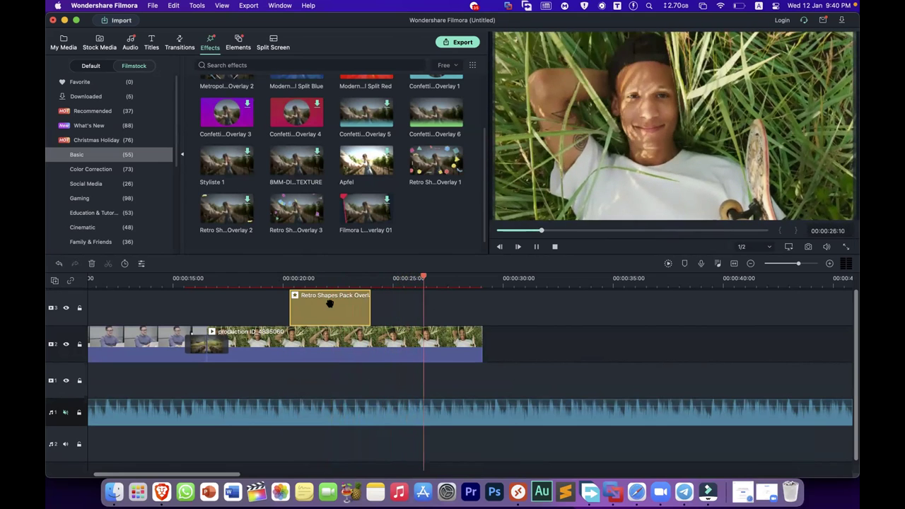
{"action": "left_click", "coordinate": [329, 304]}
{"action": "key", "text": "Delete"}
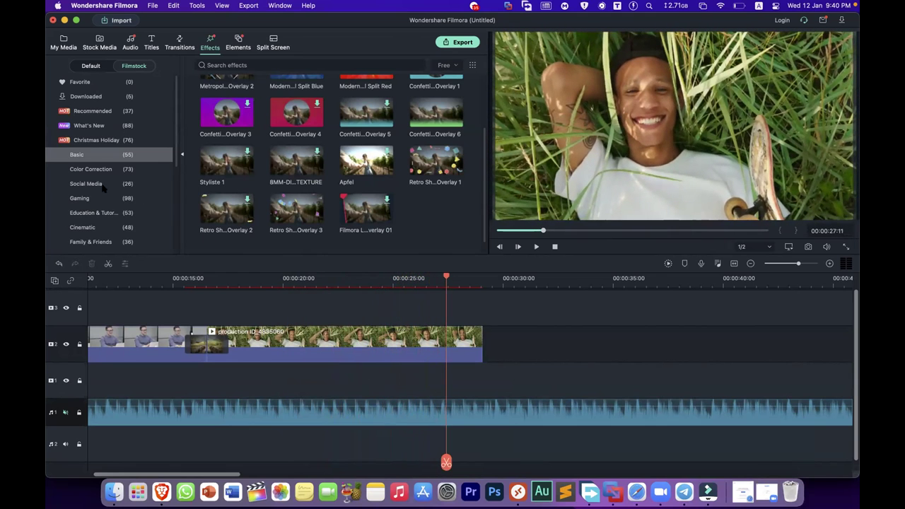
- Browse the free effects in the Social Media, Gaming, Education & Tutorial, Cinematic, and Family & Friends categories
{"action": "left_click", "coordinate": [101, 185]}
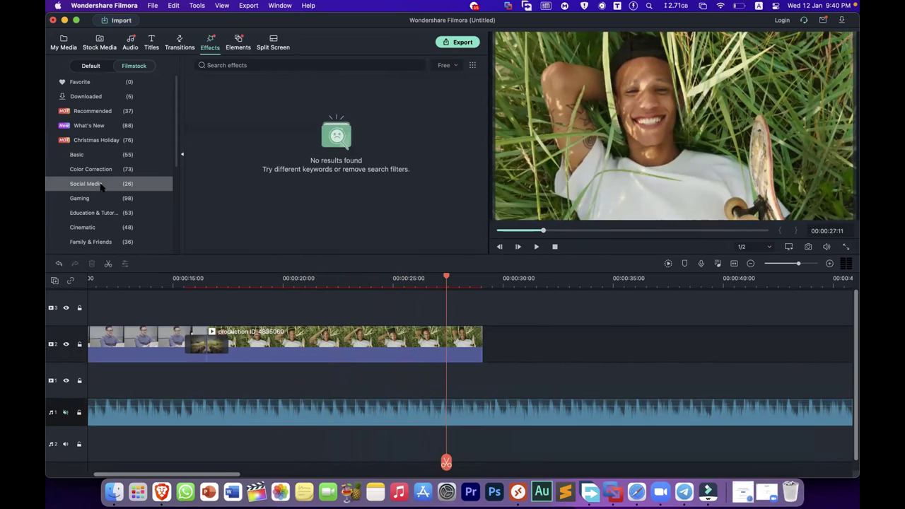
{"action": "left_click", "coordinate": [98, 198]}
{"action": "left_click", "coordinate": [99, 214]}
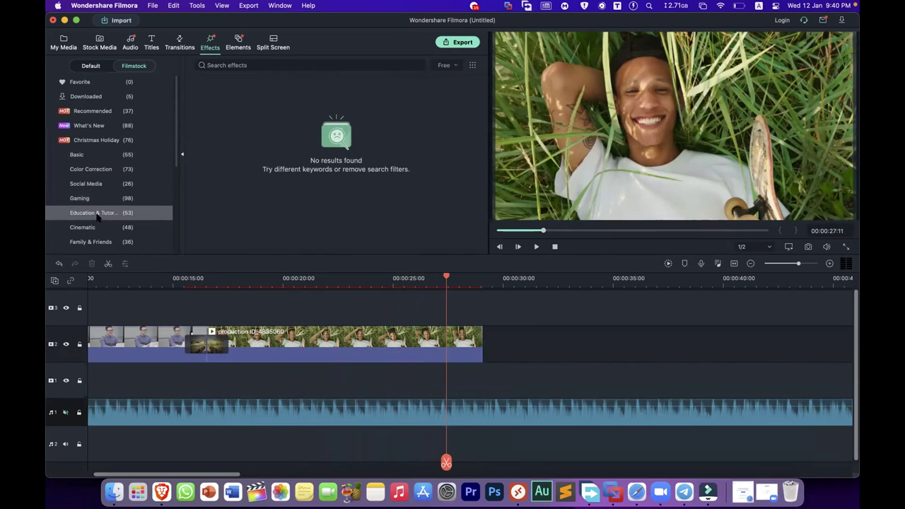
{"action": "left_click", "coordinate": [96, 229]}
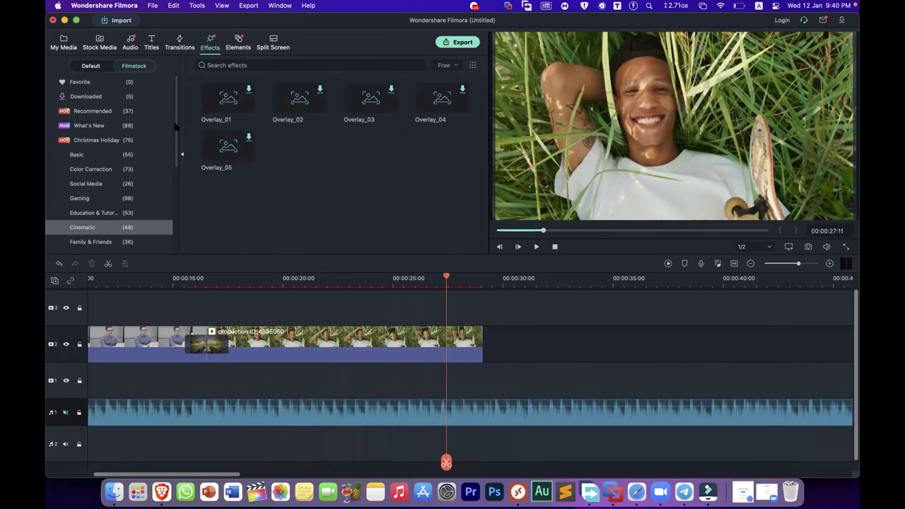
{"action": "scroll", "coordinate": [175, 157], "scroll_direction": "down", "scroll_amount": 3}
{"action": "left_click", "coordinate": [128, 177]}
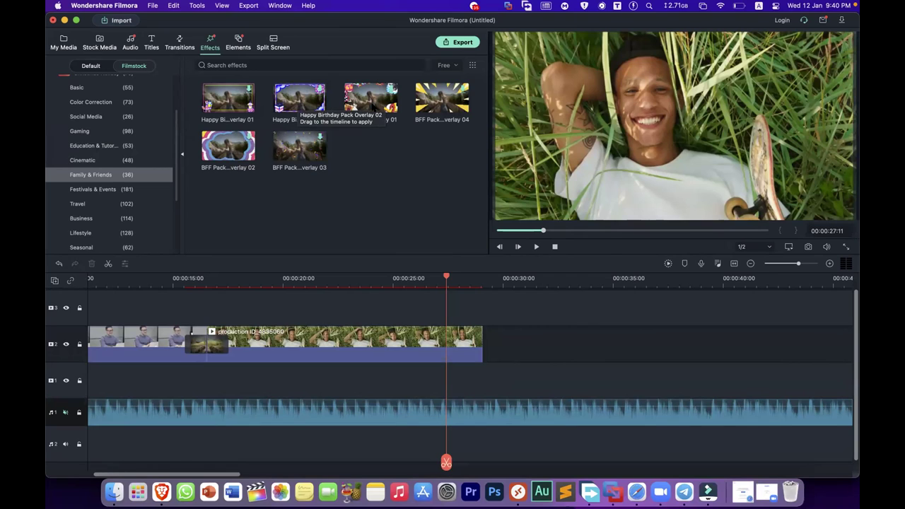
- Show only the free elements in Filmstock's Recommended elements category
{"action": "left_click", "coordinate": [239, 40]}
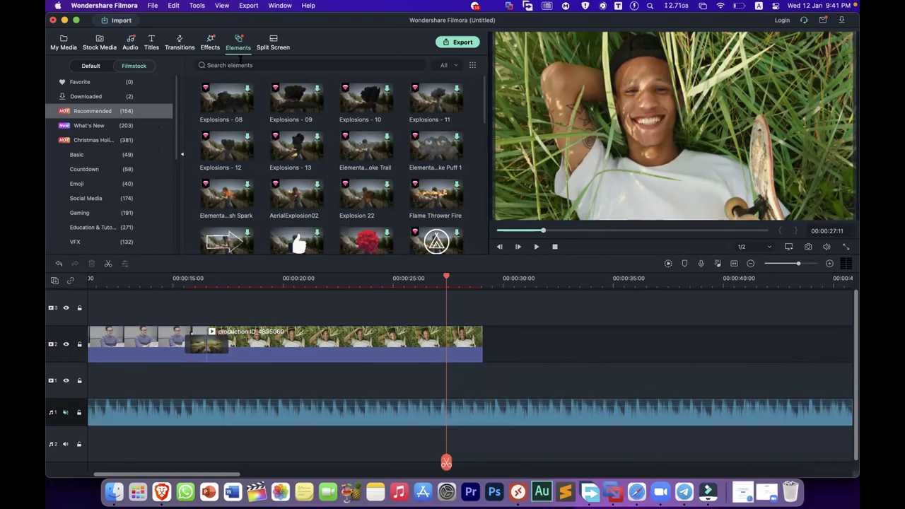
{"action": "left_click", "coordinate": [452, 65]}
{"action": "left_click", "coordinate": [449, 84]}
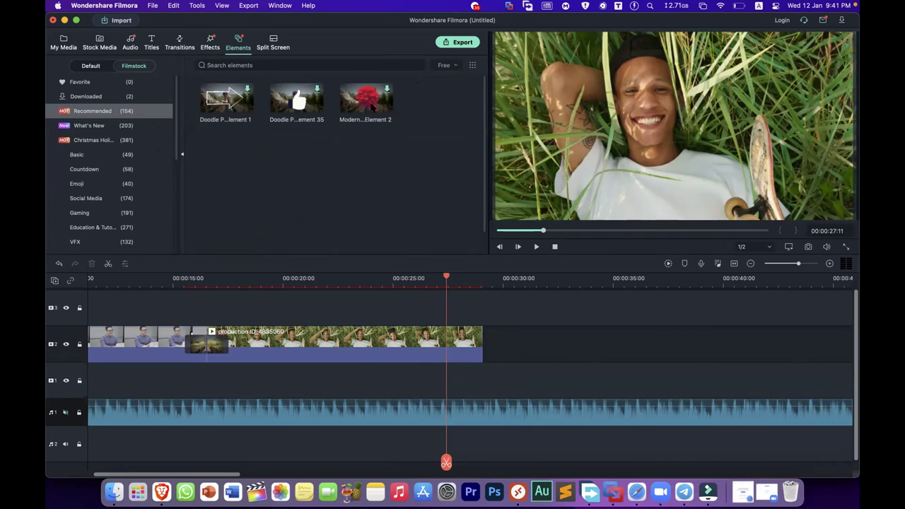
- Add the free Modern Material Pack Lower Element 2 on video track 3 above the last clip and play it
{"action": "left_click_drag", "start_coordinate": [367, 124], "coordinate": [349, 311]}
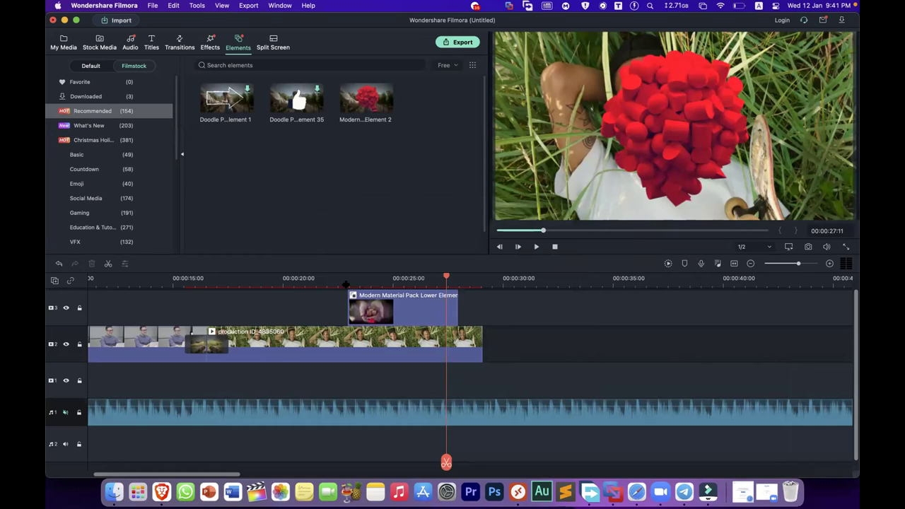
{"action": "left_click", "coordinate": [342, 278]}
{"action": "key", "text": "space"}
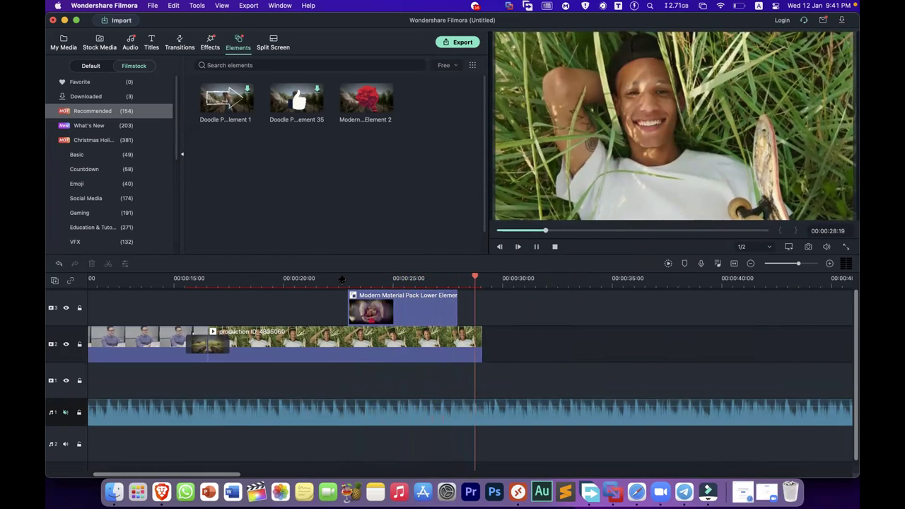
- Move the Modern Material element earlier to start at about 00:00:22 and shorten it to end at about 00:00:26
{"action": "left_click", "coordinate": [379, 281]}
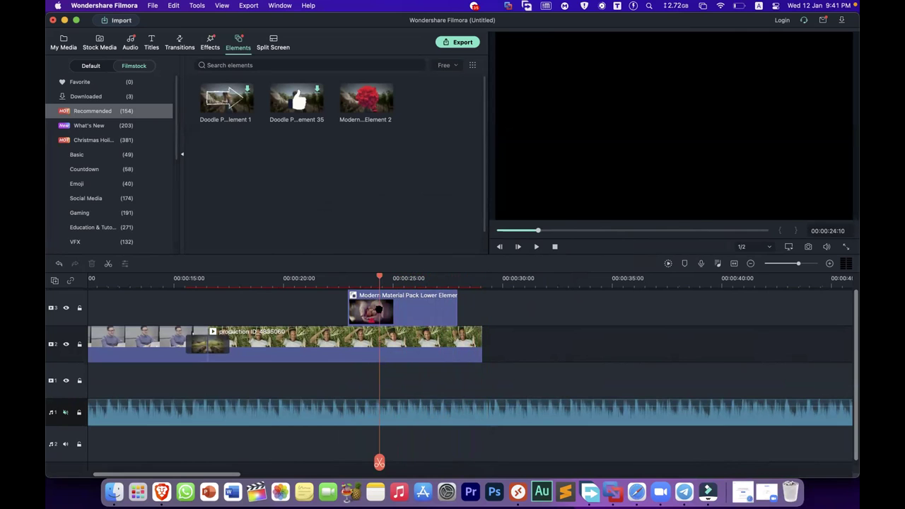
{"action": "left_click", "coordinate": [381, 315]}
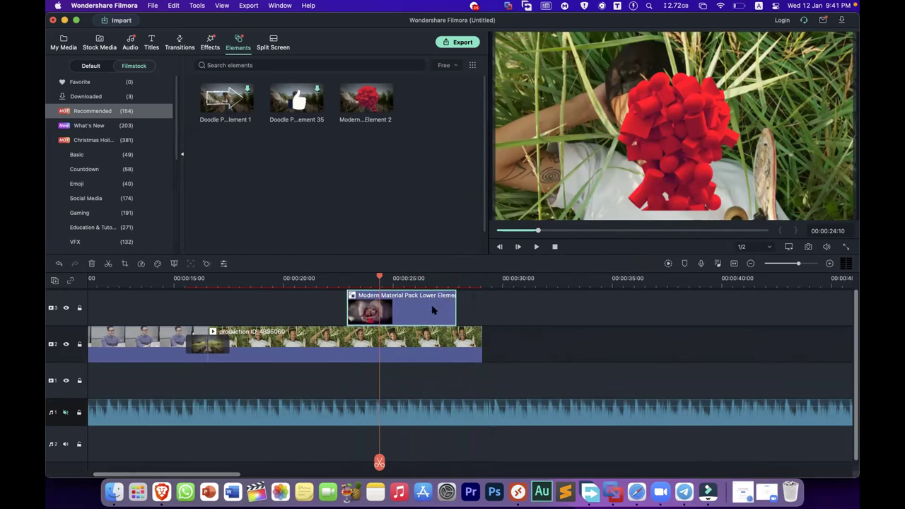
{"action": "left_click_drag", "start_coordinate": [431, 306], "coordinate": [414, 306]}
{"action": "left_click_drag", "start_coordinate": [332, 305], "coordinate": [338, 305]}
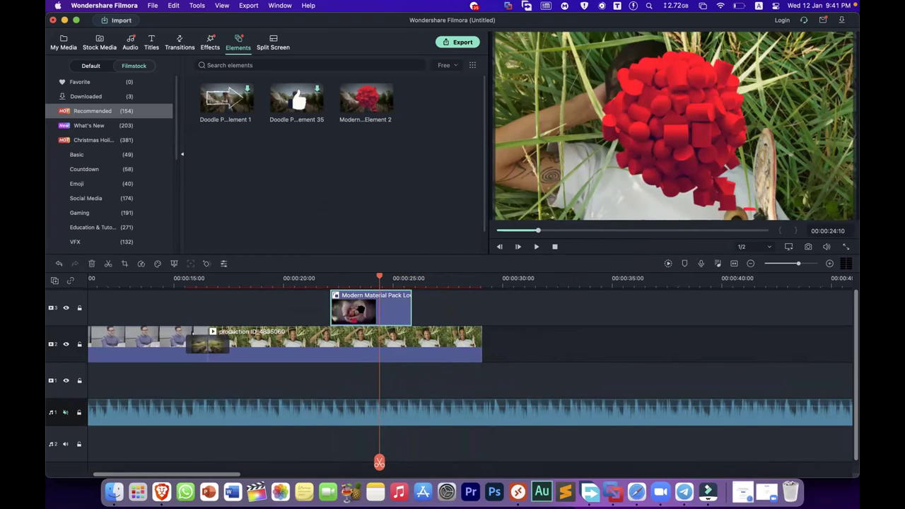
- Move the Modern Material element earlier to start at about 00:00:19 and play that part of the timeline
{"action": "left_click_drag", "start_coordinate": [362, 311], "coordinate": [290, 312]}
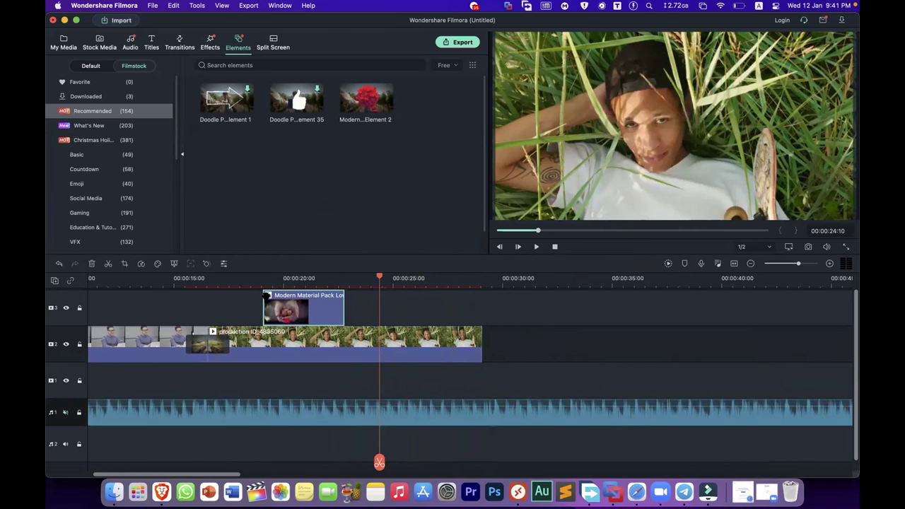
{"action": "left_click", "coordinate": [261, 280]}
{"action": "key", "text": "space"}
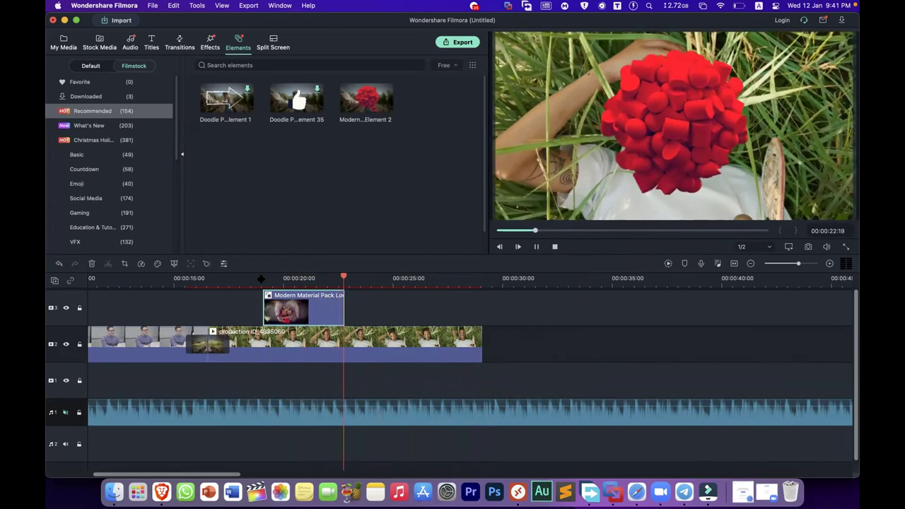
{"action": "key", "text": "space"}
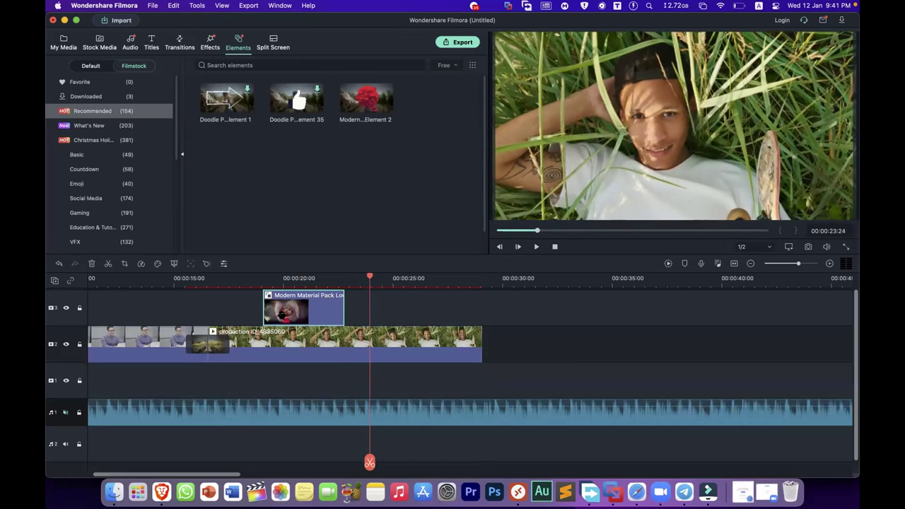
- Scale the Modern Material element to 88.6% and move it to the frame's lower-right area at X 762.0, Y -137.4
{"action": "double_click", "coordinate": [283, 312]}
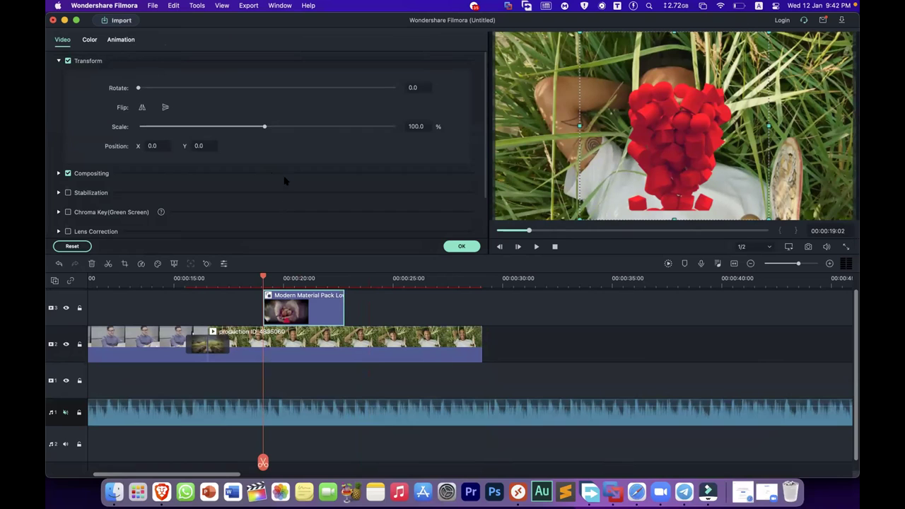
{"action": "left_click_drag", "start_coordinate": [581, 215], "coordinate": [491, 79]}
{"action": "mouse_move", "coordinate": [254, 130]}
{"action": "left_mouse_down"}
{"action": "mouse_move", "coordinate": [262, 130]}
{"action": "mouse_move", "coordinate": [238, 130]}
{"action": "mouse_move", "coordinate": [251, 129]}
{"action": "left_mouse_up"}
{"action": "left_click_drag", "start_coordinate": [573, 120], "coordinate": [793, 179]}
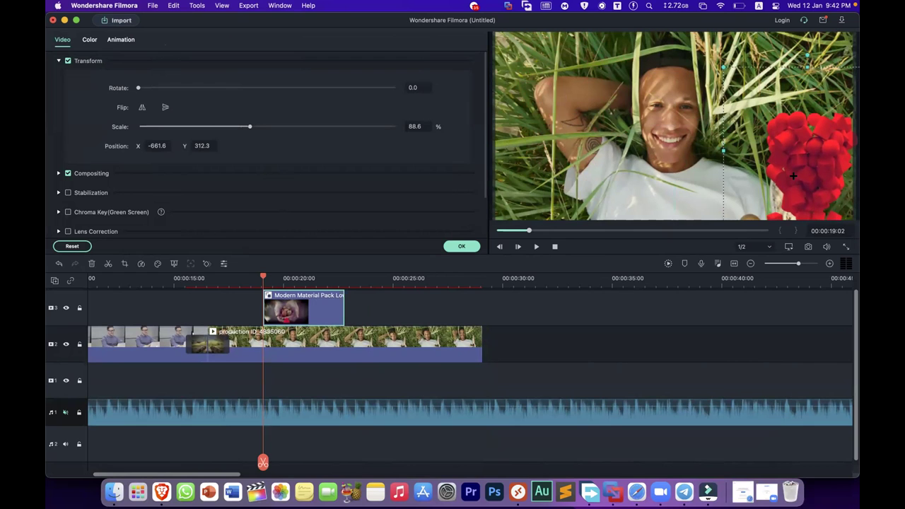
- Play the resized Modern Material element over the last clip and delete it from video track 3
{"action": "left_click", "coordinate": [254, 278]}
{"action": "key", "text": "space"}
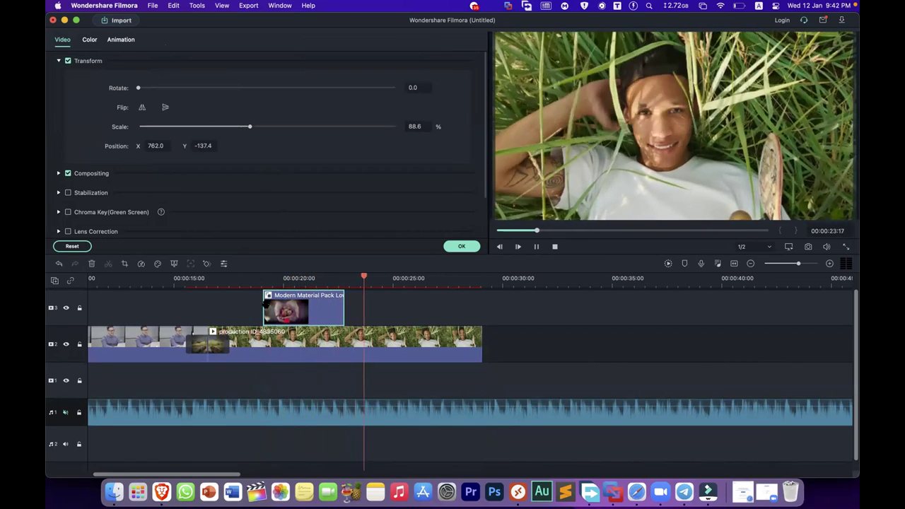
{"action": "key", "text": "space"}
{"action": "key", "text": "Delete"}
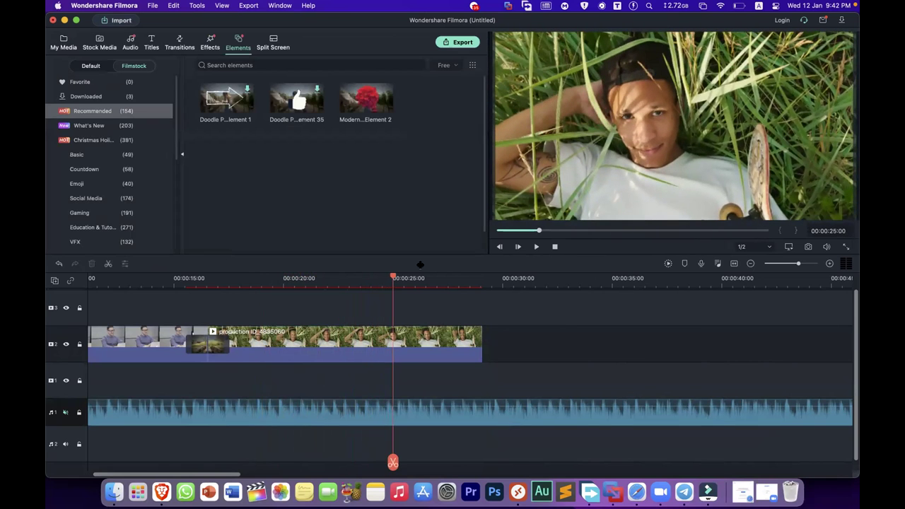
- Search the free Filmstock elements for "subscribe button" and add Subscribe1 on video track 3 above the last clip
{"action": "left_click", "coordinate": [113, 153]}
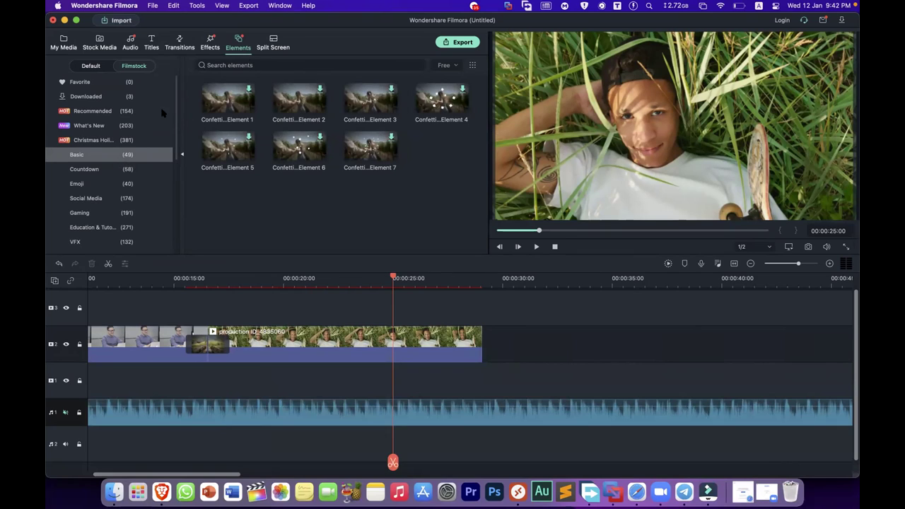
{"action": "left_click", "coordinate": [225, 65]}
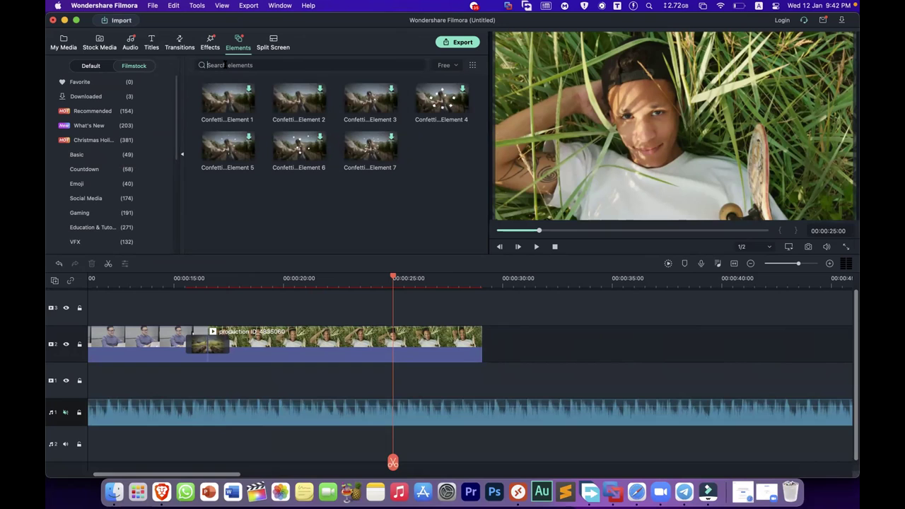
{"action": "type", "text": "subscri"}
{"action": "left_click", "coordinate": [242, 105]}
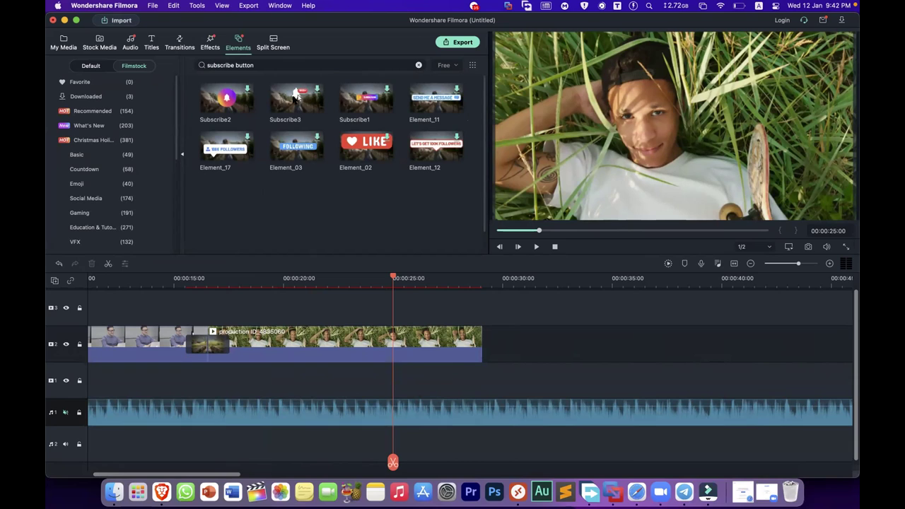
{"action": "left_click_drag", "start_coordinate": [372, 124], "coordinate": [340, 316]}
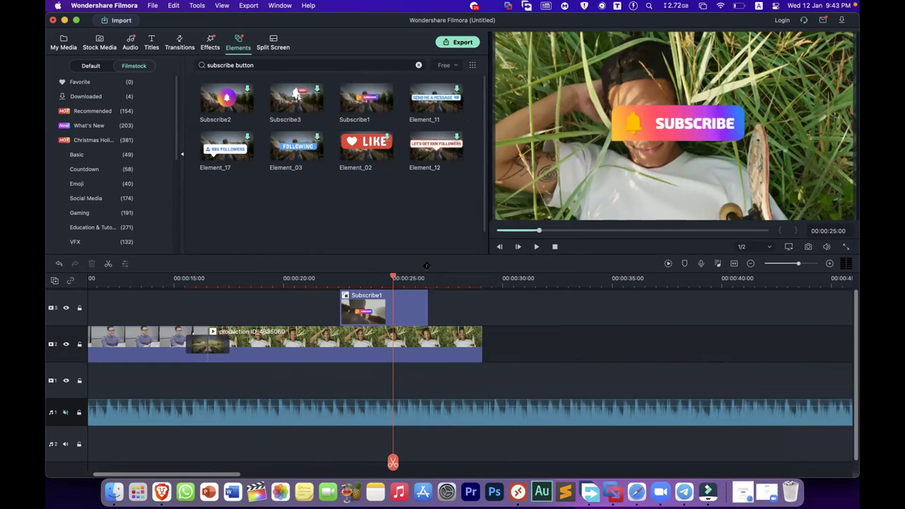
- Move the Subscribe1 element to the bottom centre of the frame, at X -44.4, Y -408.1
{"action": "left_click", "coordinate": [408, 303]}
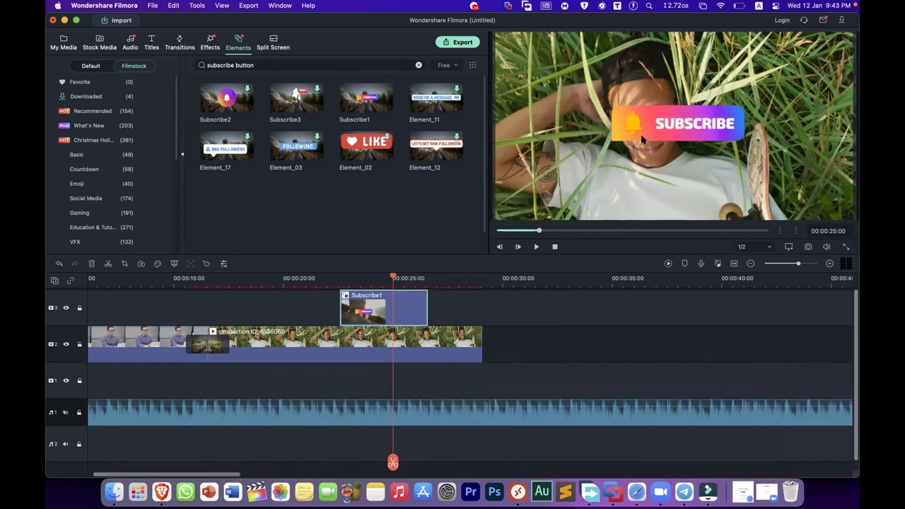
{"action": "double_click", "coordinate": [404, 307]}
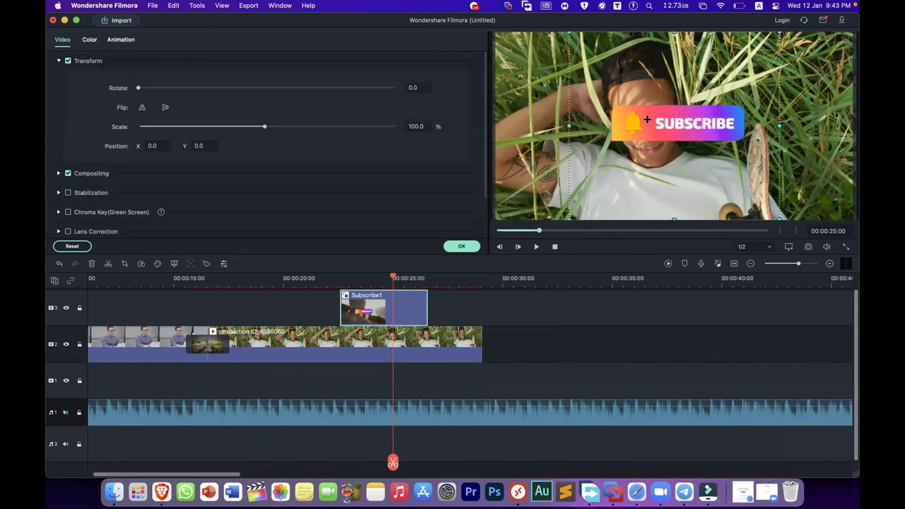
{"action": "left_click_drag", "start_coordinate": [645, 130], "coordinate": [639, 191]}
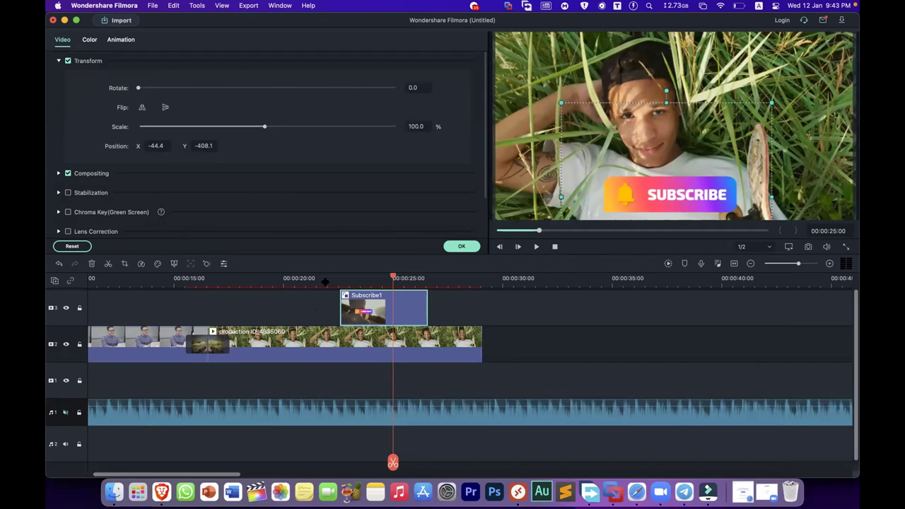
- Play the repositioned Subscribe1 element over the last clip and delete it from video track 3
{"action": "left_click", "coordinate": [326, 280]}
{"action": "key", "text": "space"}
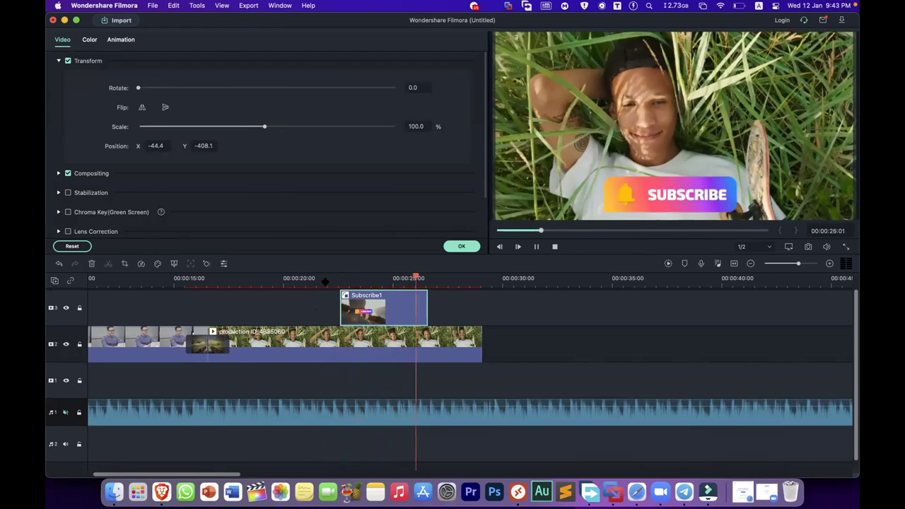
{"action": "left_click", "coordinate": [354, 308]}
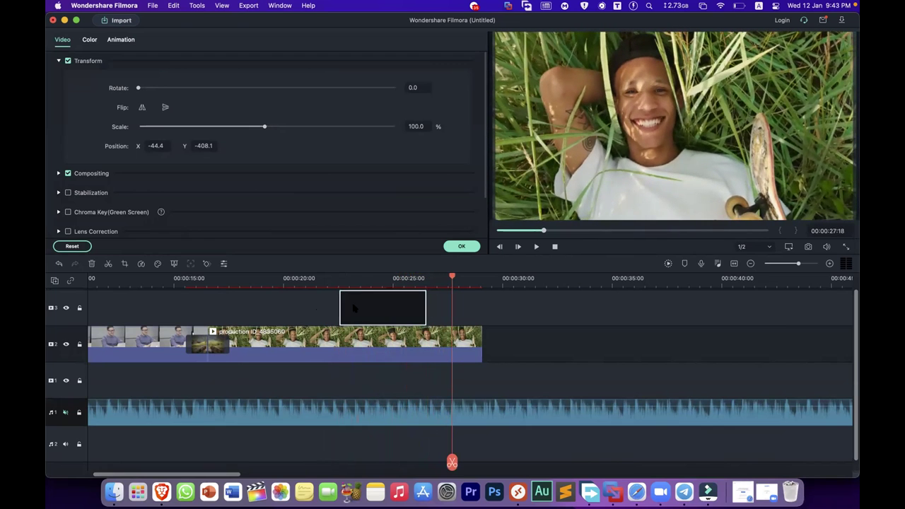
{"action": "key", "text": "Delete"}
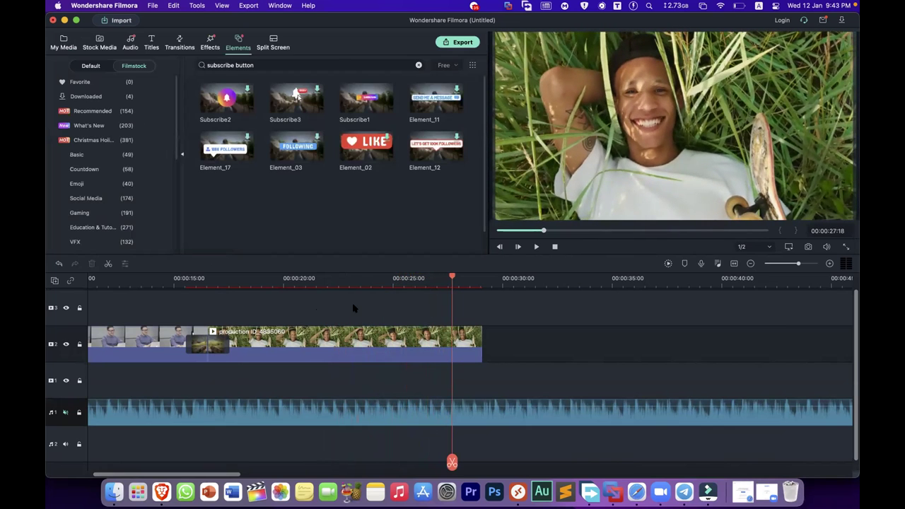
- Replace the element search term with "like" and run the search
{"action": "left_click", "coordinate": [263, 64]}
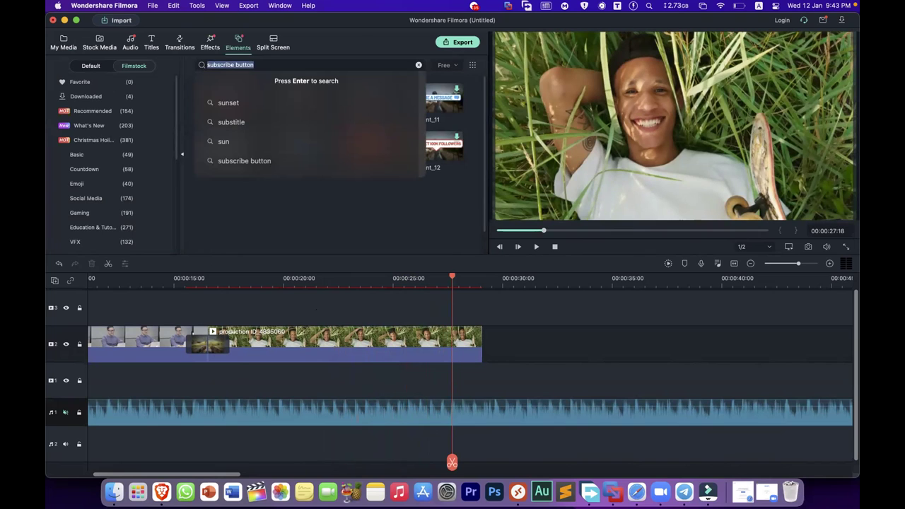
{"action": "key", "text": "BackSpace"}
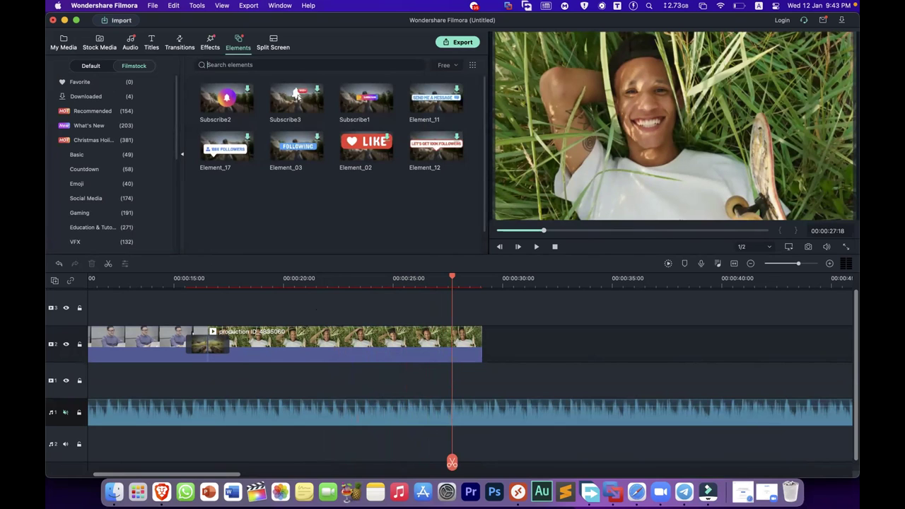
{"action": "type", "text": "like"}
{"action": "key", "text": "Return"}
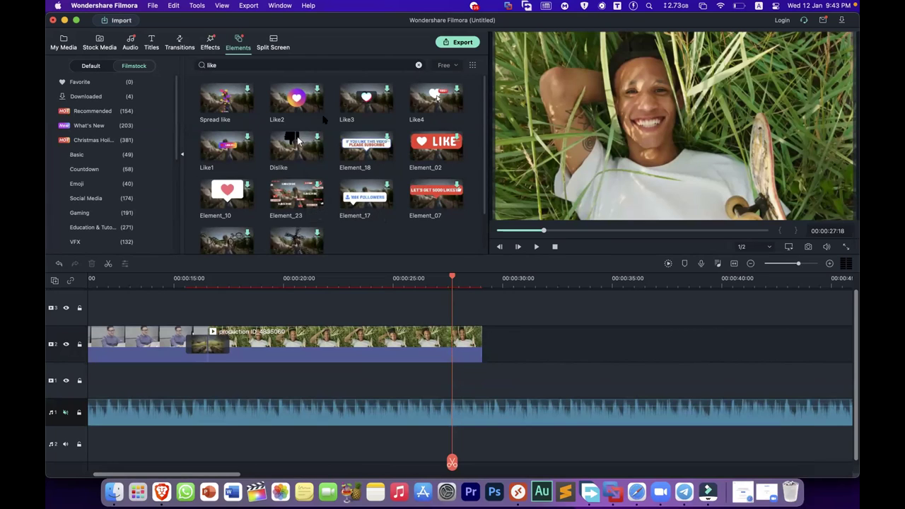
- Add the Like4 element on video track 3 above the last clip and play it
{"action": "left_click_drag", "start_coordinate": [434, 97], "coordinate": [337, 314]}
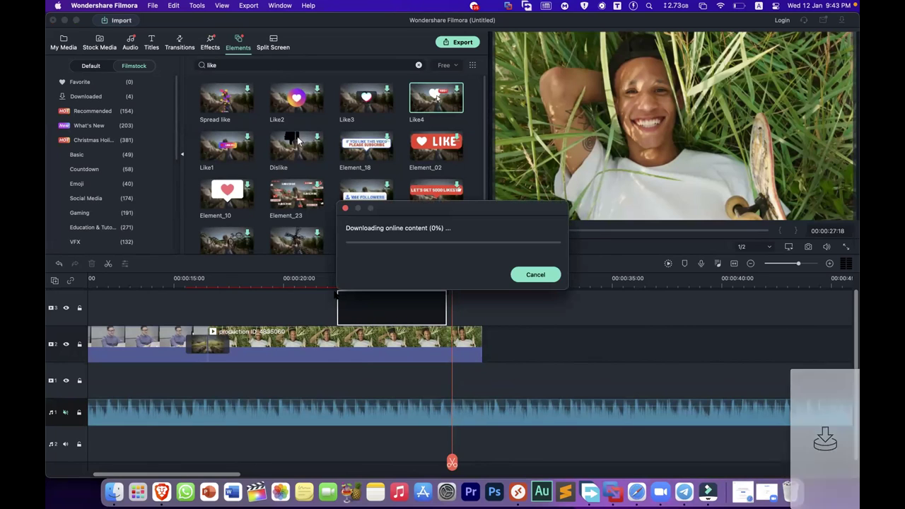
{"action": "left_click", "coordinate": [328, 278]}
{"action": "key", "text": "space"}
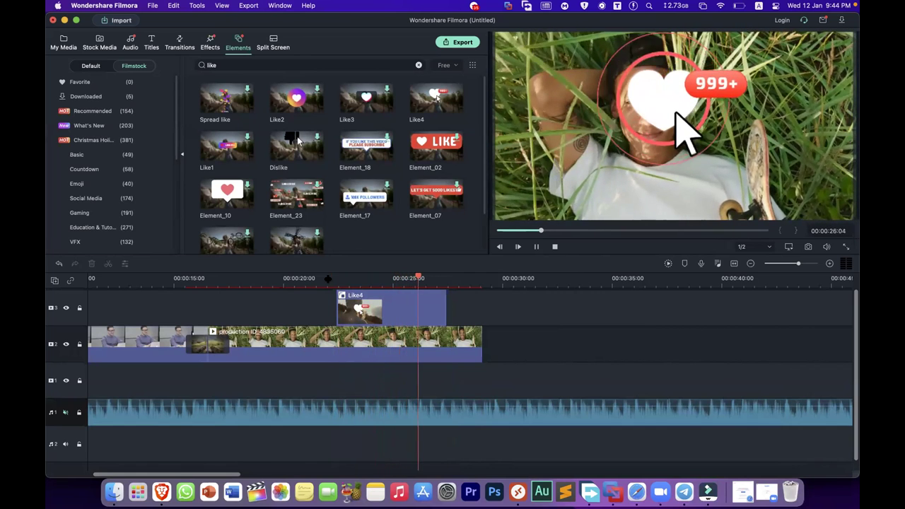
{"action": "key", "text": "space"}
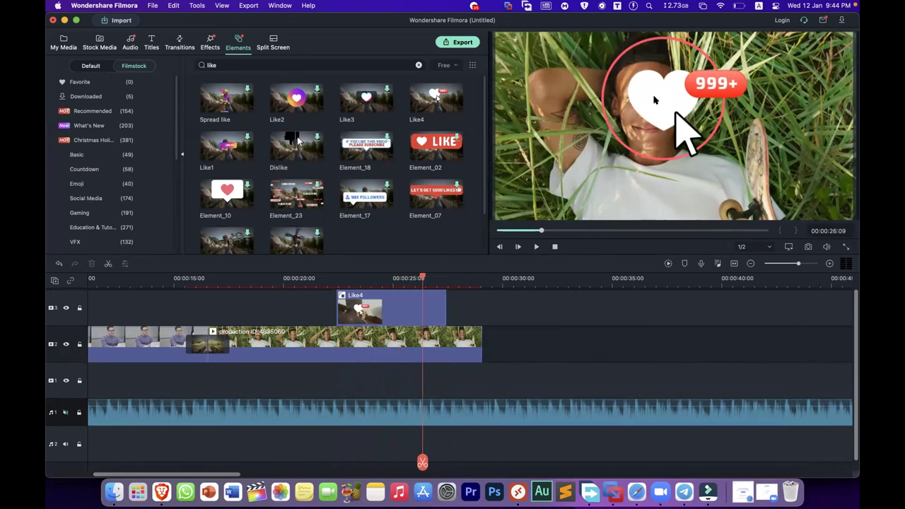
- Scale the Like4 element to 47.3% and move it to the frame's lower-right corner at X 775.5, Y -373.4
{"action": "left_click", "coordinate": [382, 315]}
{"action": "double_click", "coordinate": [382, 316]}
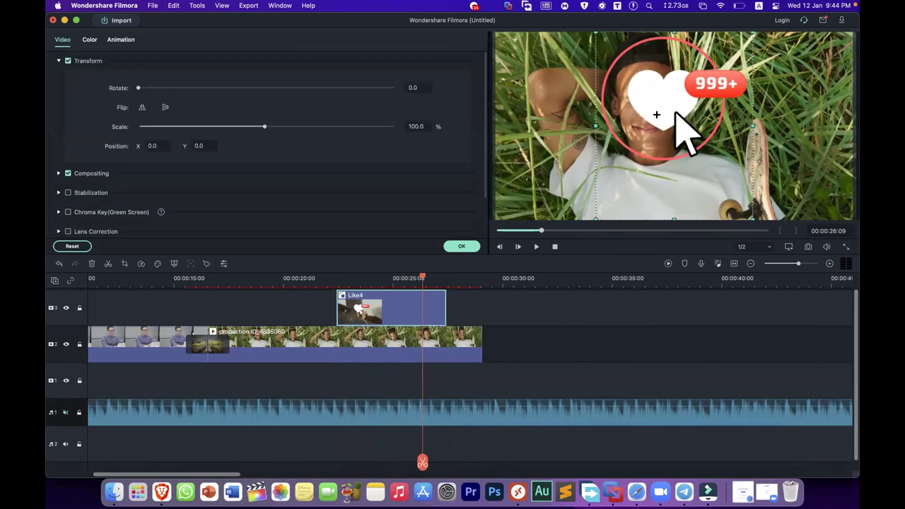
{"action": "left_click_drag", "start_coordinate": [658, 101], "coordinate": [755, 162]}
{"action": "left_click_drag", "start_coordinate": [696, 80], "coordinate": [795, 146]}
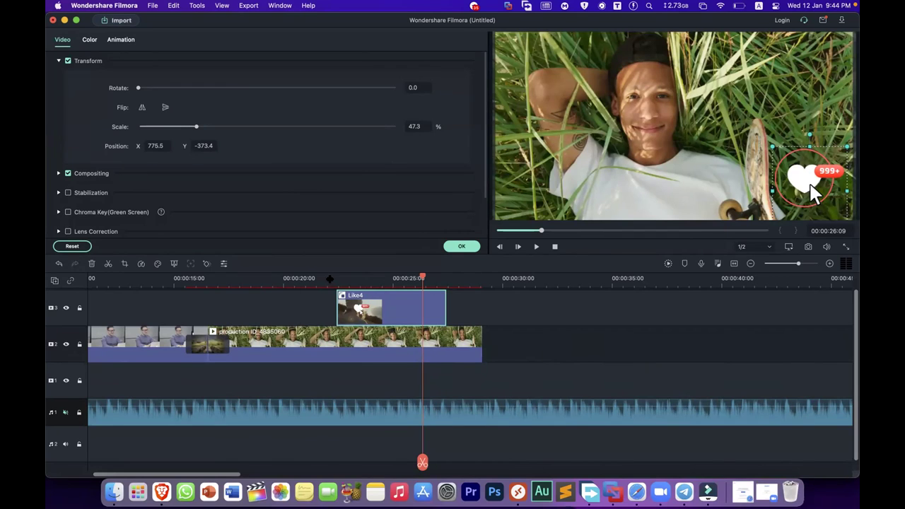
- Play the resized Like4 element over the last clip and delete it from video track 3
{"action": "left_click", "coordinate": [329, 279]}
{"action": "key", "text": "space"}
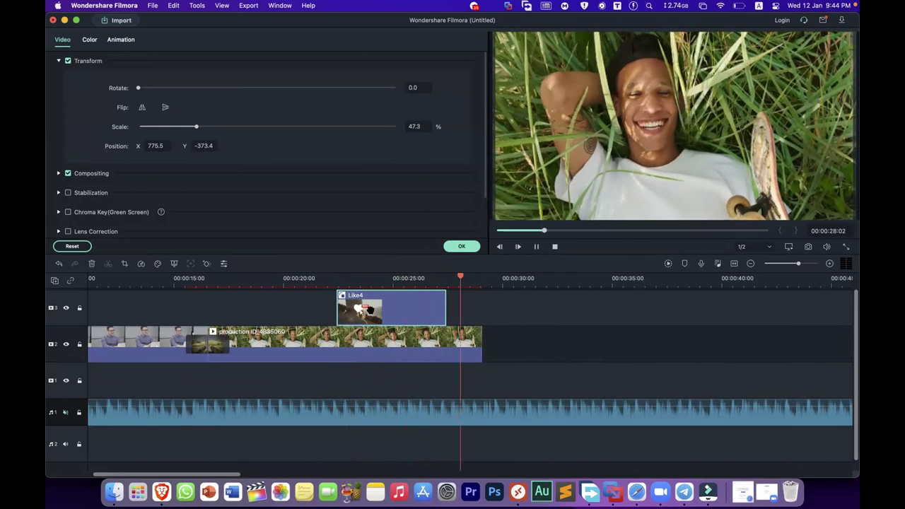
{"action": "key", "text": "space"}
{"action": "key", "text": "Delete"}
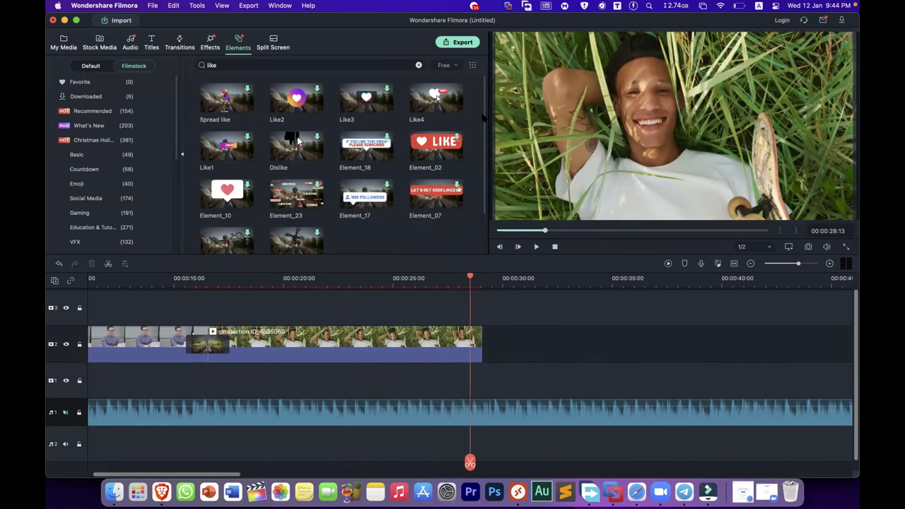
- Browse through the free elements found for "like"
{"action": "scroll", "coordinate": [484, 163], "scroll_direction": "down", "scroll_amount": 3}
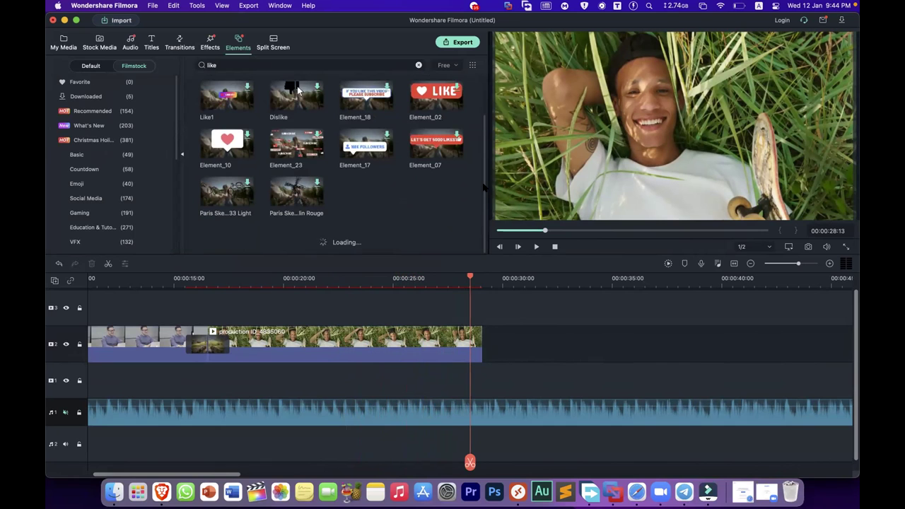
{"action": "scroll", "coordinate": [483, 187], "scroll_direction": "down", "scroll_amount": 5}
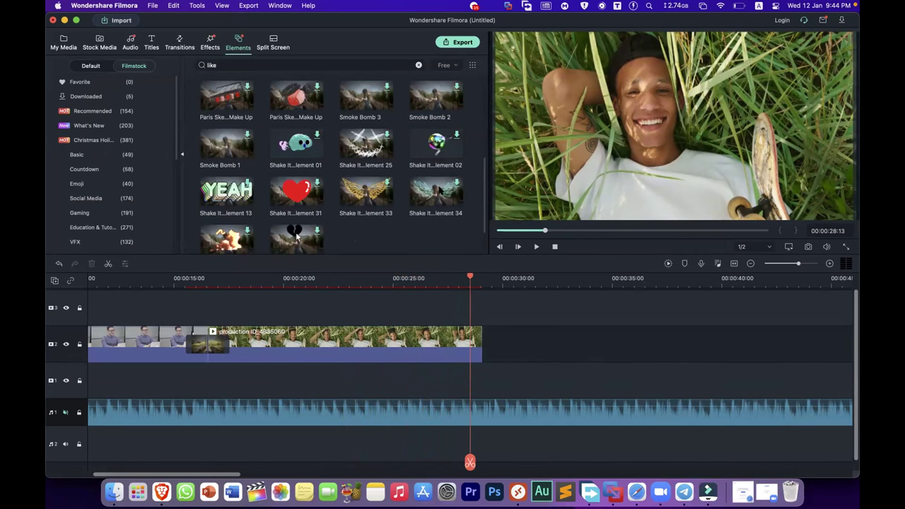
{"action": "scroll", "coordinate": [386, 243], "scroll_direction": "up", "scroll_amount": 2}
{"action": "scroll", "coordinate": [386, 242], "scroll_direction": "up", "scroll_amount": 4}
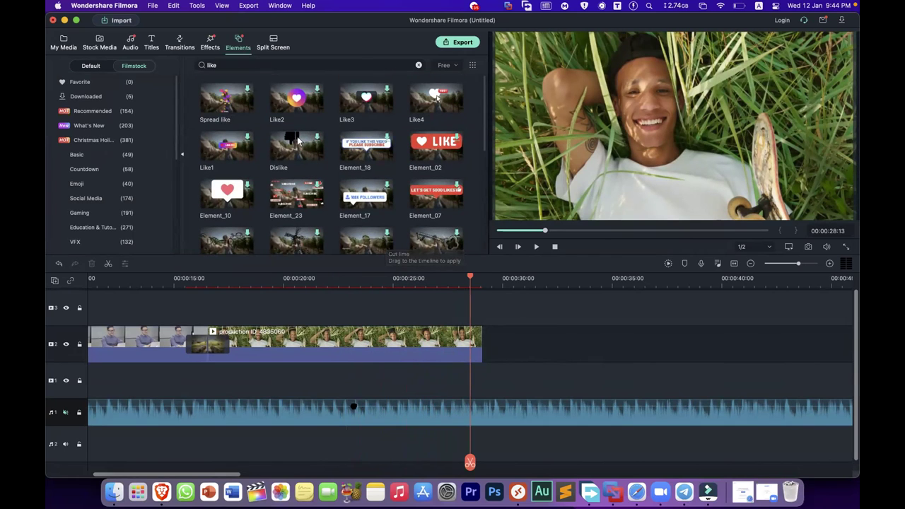
- Return the playhead to the start of the timeline at 00:00:00:00 and open the Filmstock titles library
{"action": "left_click_drag", "start_coordinate": [382, 287], "coordinate": [320, 292]}
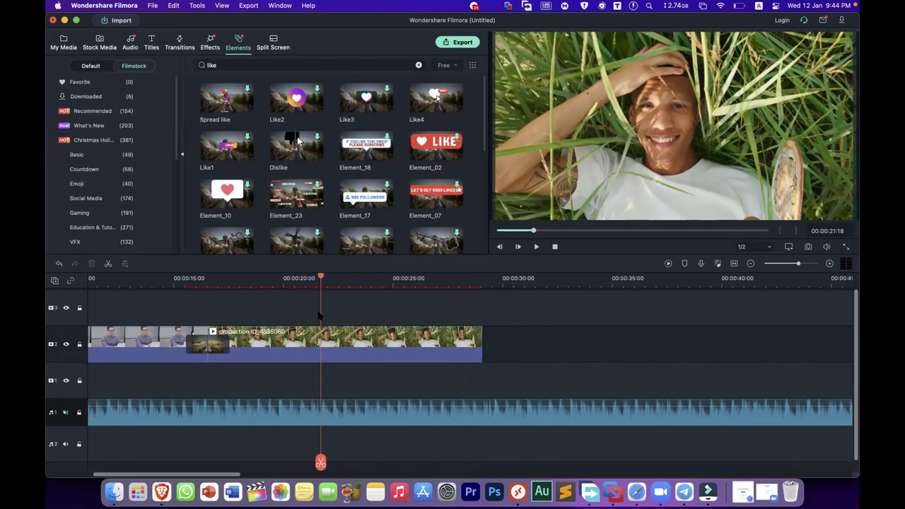
{"action": "scroll", "coordinate": [319, 316], "scroll_direction": "left", "scroll_amount": 5}
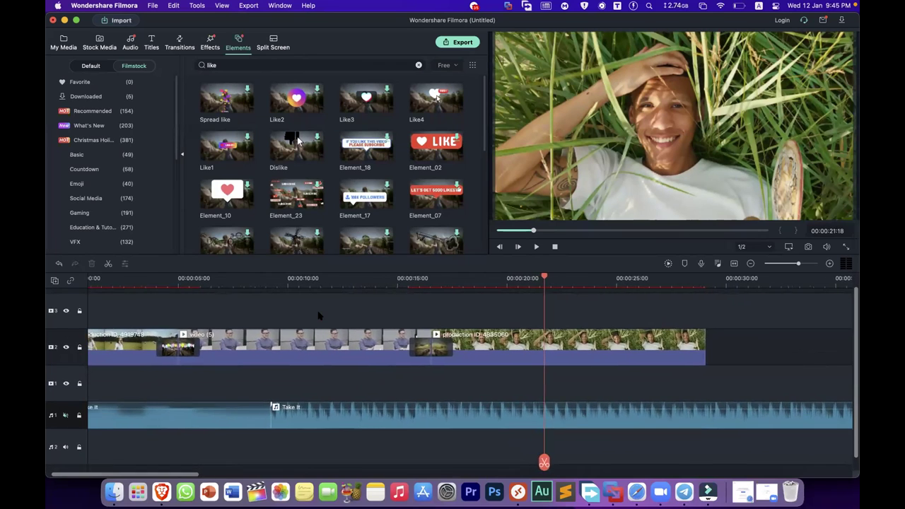
{"action": "scroll", "coordinate": [319, 316], "scroll_direction": "left", "scroll_amount": 2}
{"action": "left_click", "coordinate": [99, 280]}
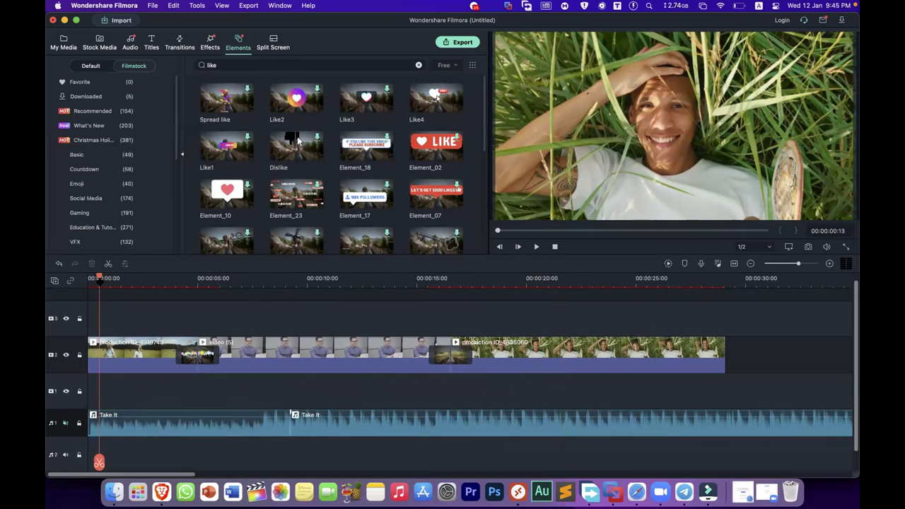
{"action": "key", "text": "Home"}
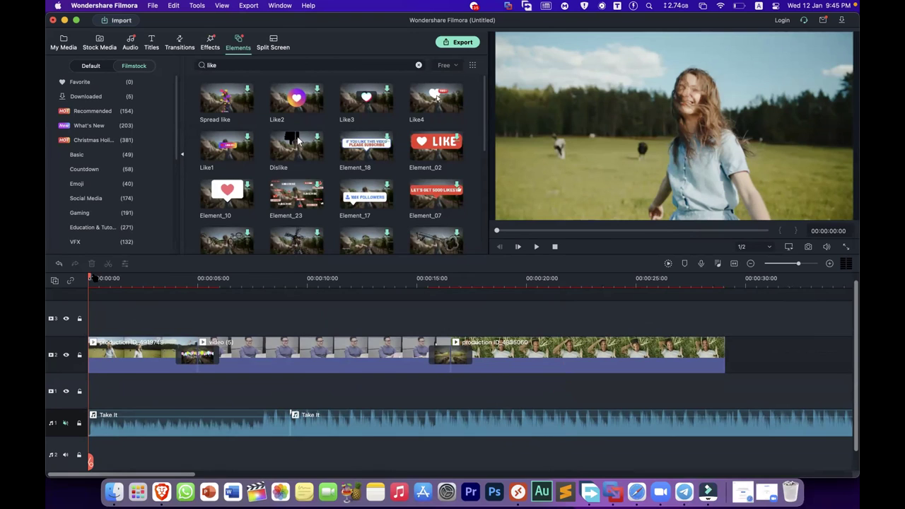
{"action": "left_click", "coordinate": [152, 42]}
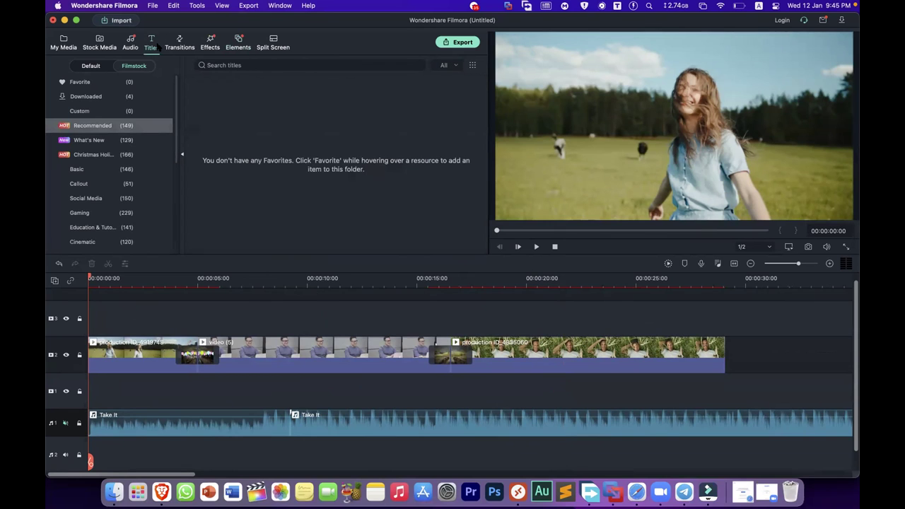
- Filter the titles to free ones and add the Education Tutorial Pack - Lower third 2 title at the start of video track 3
{"action": "left_click", "coordinate": [456, 66]}
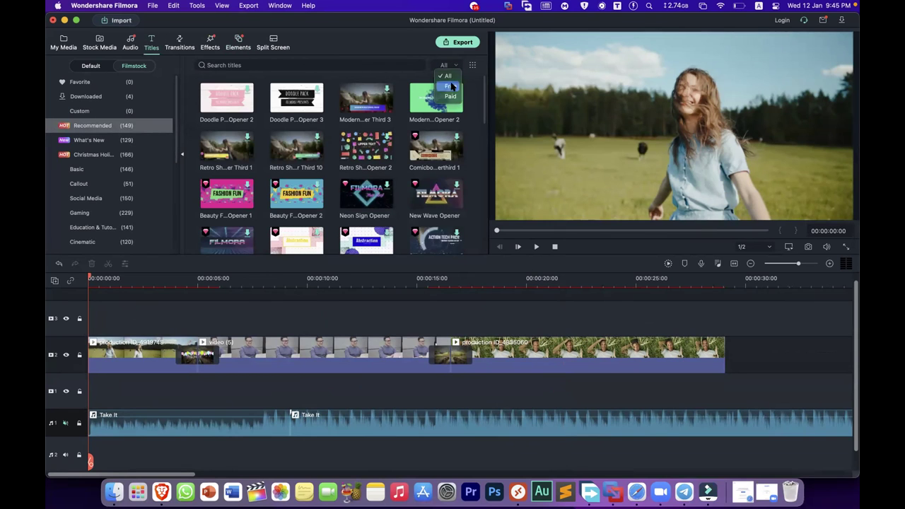
{"action": "left_click", "coordinate": [451, 86]}
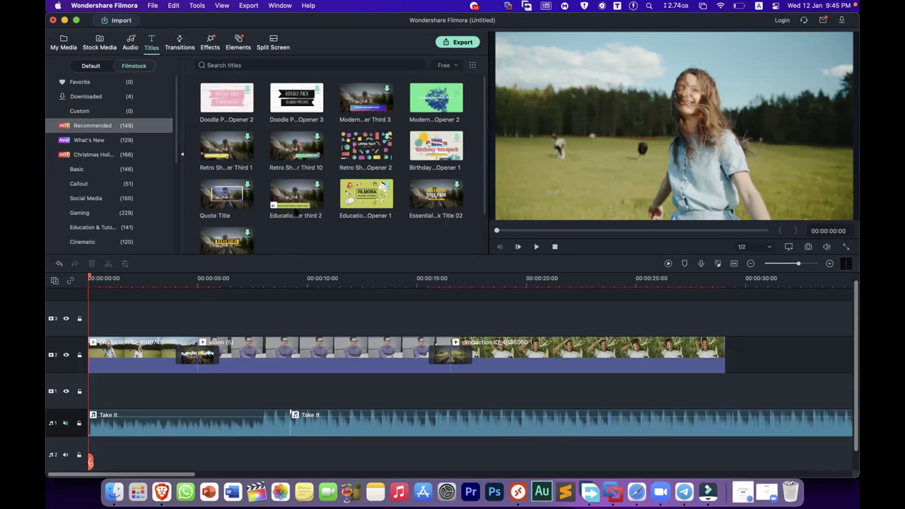
{"action": "left_click_drag", "start_coordinate": [297, 204], "coordinate": [92, 323]}
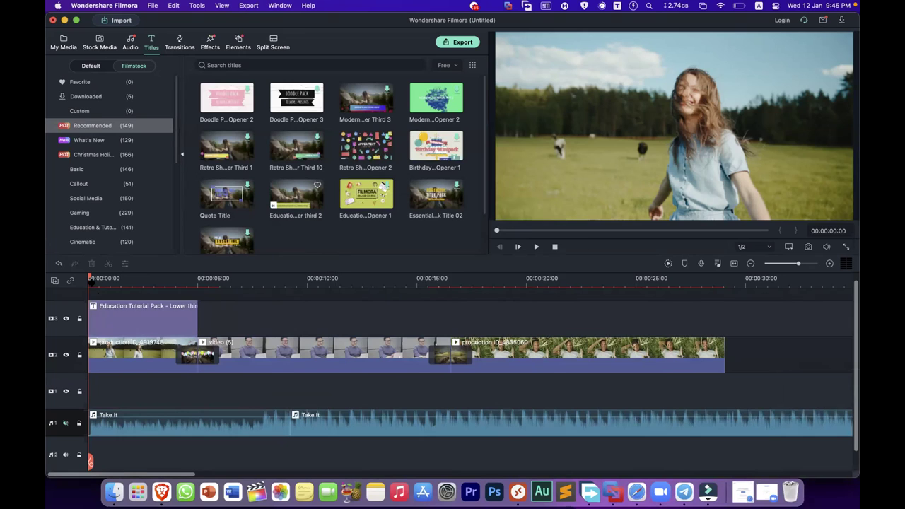
- Play the first clip with the lower-third title over it
{"action": "left_click", "coordinate": [536, 247]}
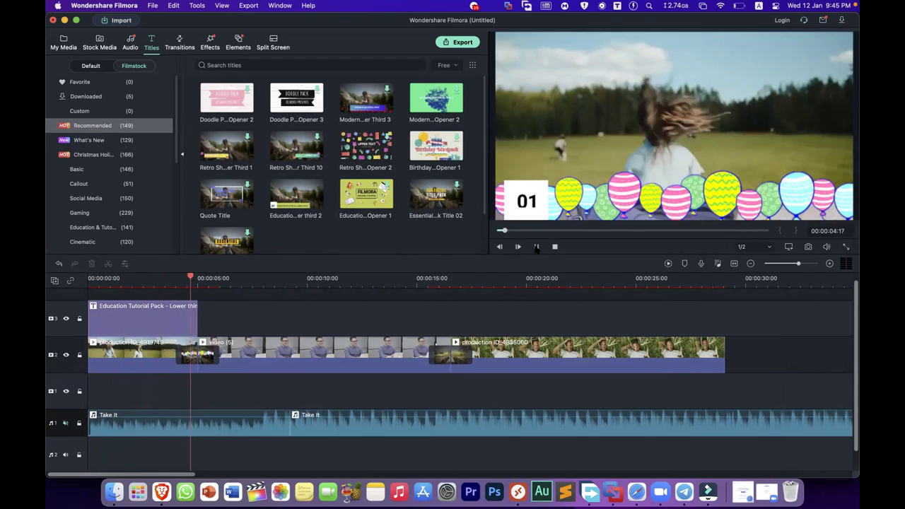
{"action": "left_click", "coordinate": [536, 247]}
{"action": "left_click", "coordinate": [535, 247]}
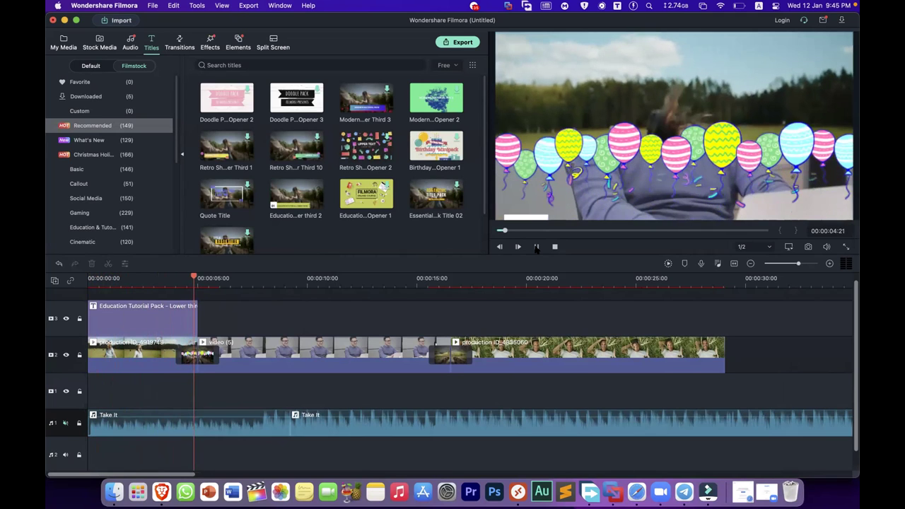
- Park the playhead at 00:00:01:15 and change the lower-third title's number text to 1
{"action": "left_click_drag", "start_coordinate": [219, 278], "coordinate": [123, 279]}
{"action": "left_click", "coordinate": [572, 203]}
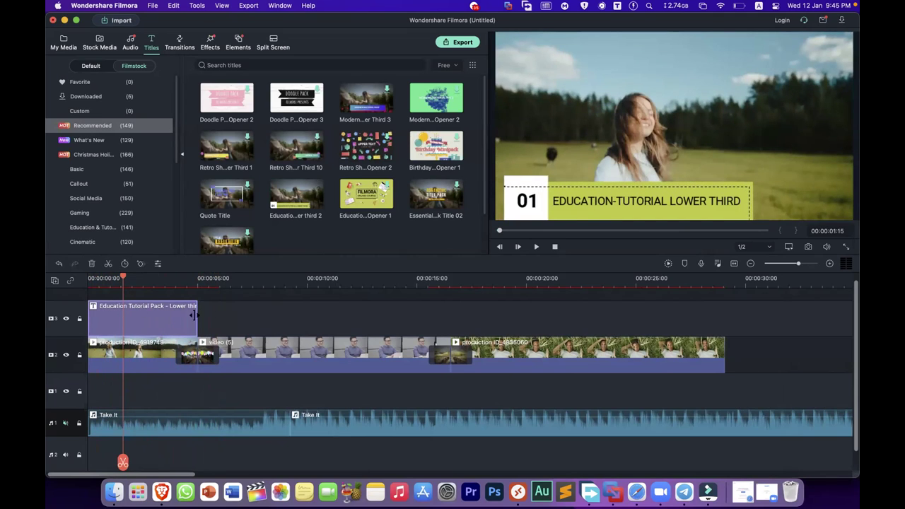
{"action": "double_click", "coordinate": [141, 314]}
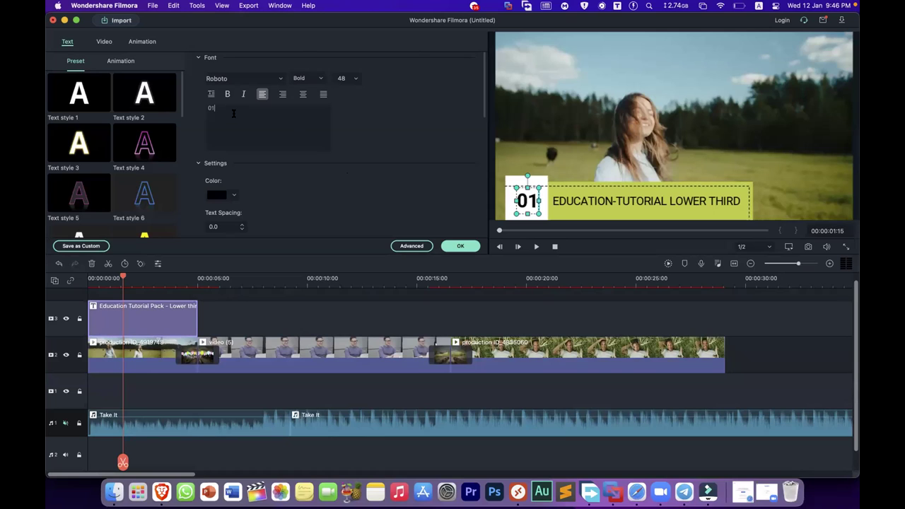
{"action": "key", "text": "BackSpace"}
{"action": "key", "text": "BackSpace"}
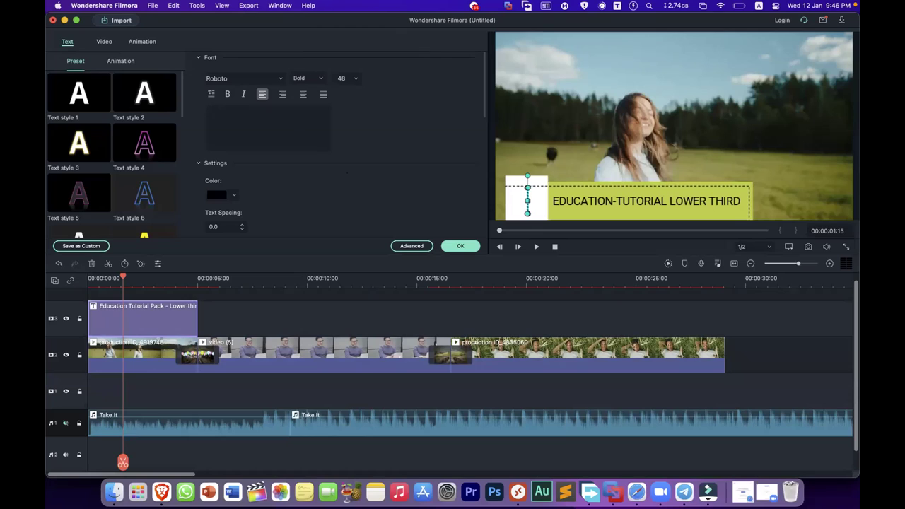
{"action": "type", "text": "1"}
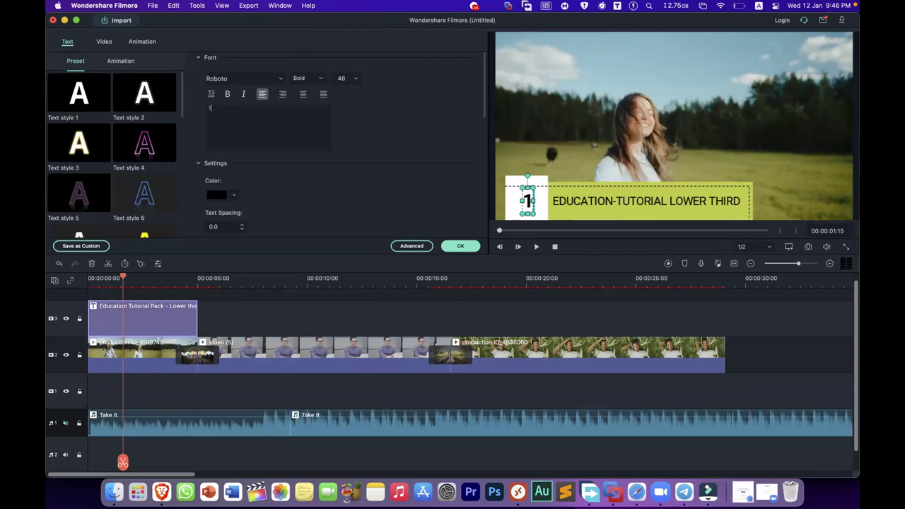
- Replace the "EDUCATION-TUTORIAL LOWER THIRD" text of the title with "ileaerning college"
{"action": "left_click", "coordinate": [571, 202]}
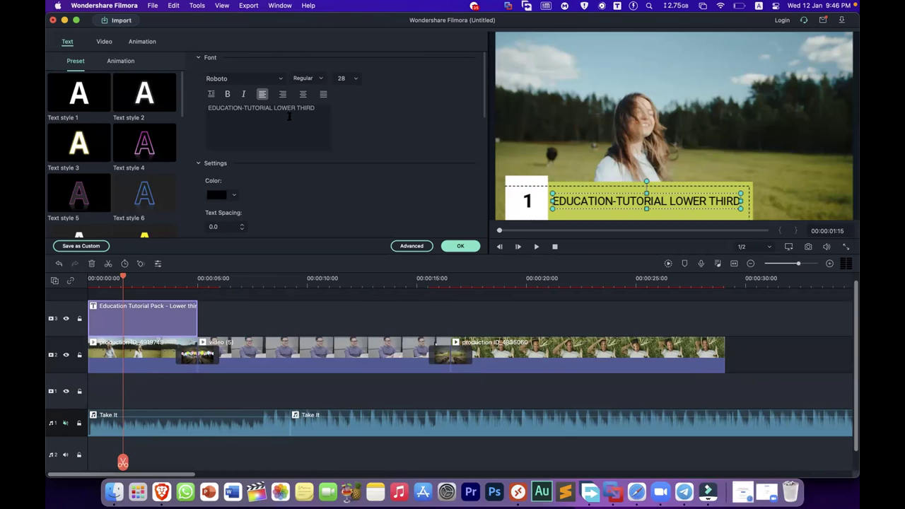
{"action": "key", "text": "BackSpace"}
{"action": "key", "text": "BackSpace"}
{"action": "key", "text": "BackSpace"}
{"action": "key", "text": "BackSpace"}
{"action": "key", "text": "BackSpace"}
{"action": "key", "text": "BackSpace"}
{"action": "key", "text": "BackSpace"}
{"action": "key", "text": "BackSpace"}
{"action": "key", "text": "BackSpace"}
{"action": "key", "text": "BackSpace"}
{"action": "key", "text": "BackSpace"}
{"action": "key", "text": "BackSpace"}
{"action": "key", "text": "BackSpace"}
{"action": "key", "text": "BackSpace"}
{"action": "key", "text": "BackSpace"}
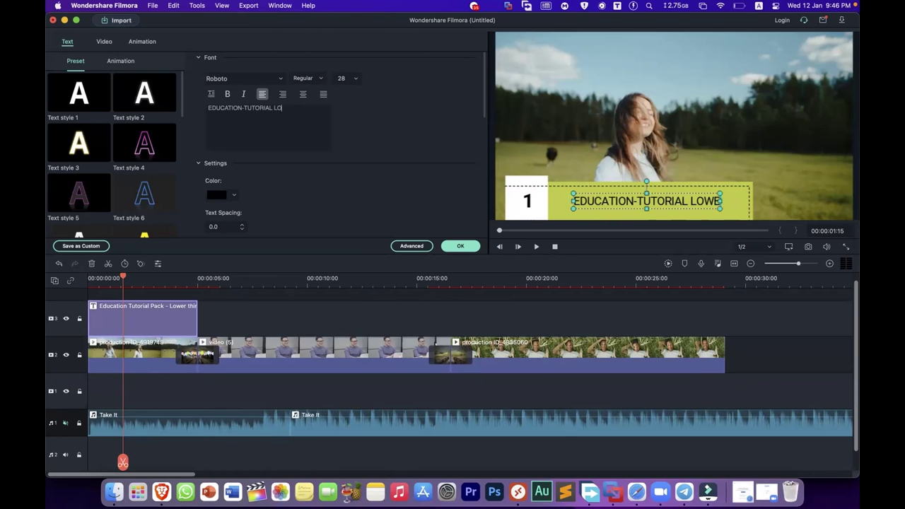
{"action": "key", "text": "BackSpace"}
{"action": "key", "text": "BackSpace"}
{"action": "key", "text": "BackSpace"}
{"action": "key", "text": "BackSpace"}
{"action": "key", "text": "BackSpace"}
{"action": "key", "text": "BackSpace"}
{"action": "key", "text": "BackSpace"}
{"action": "key", "text": "BackSpace"}
{"action": "key", "text": "BackSpace"}
{"action": "key", "text": "BackSpace"}
{"action": "key", "text": "BackSpace"}
{"action": "key", "text": "BackSpace"}
{"action": "key", "text": "BackSpace"}
{"action": "key", "text": "BackSpace"}
{"action": "key", "text": "BackSpace"}
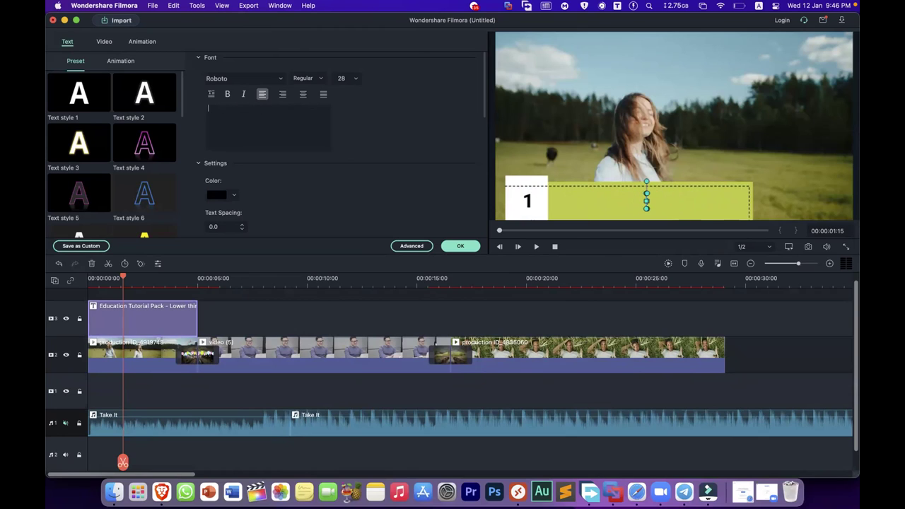
{"action": "type", "text": "leaerning "}
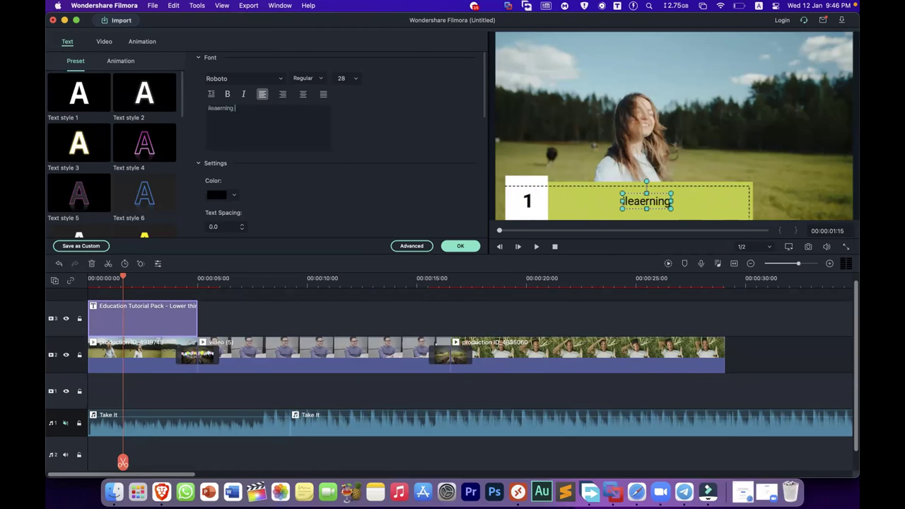
{"action": "type", "text": "college"}
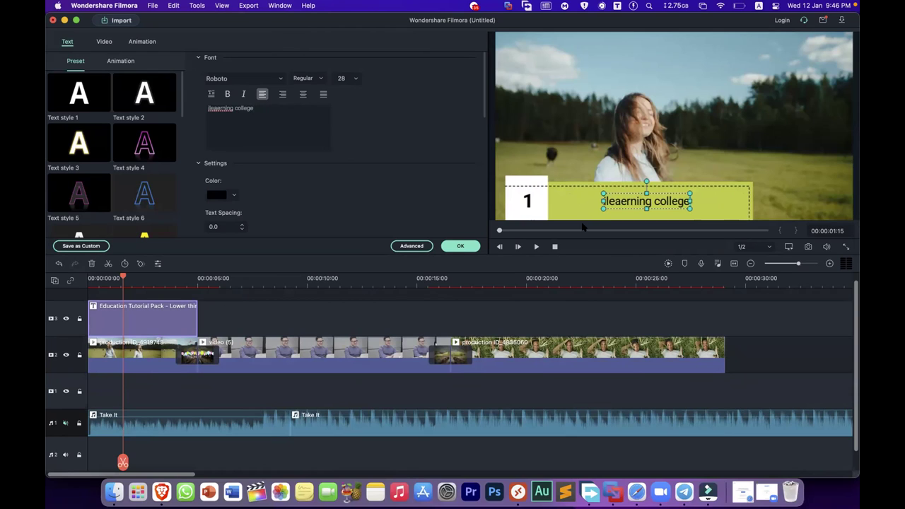
- Enlarge the "ileaerning college" text to size 42 and position it beside the number box on the green bar
{"action": "left_click_drag", "start_coordinate": [596, 203], "coordinate": [563, 218]}
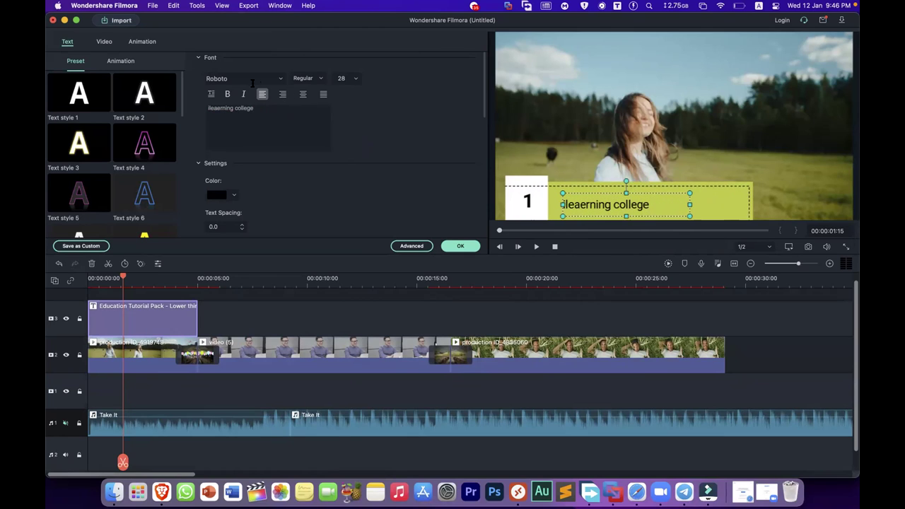
{"action": "left_click", "coordinate": [358, 80]}
{"action": "left_click", "coordinate": [346, 209]}
{"action": "left_click_drag", "start_coordinate": [598, 205], "coordinate": [596, 209]}
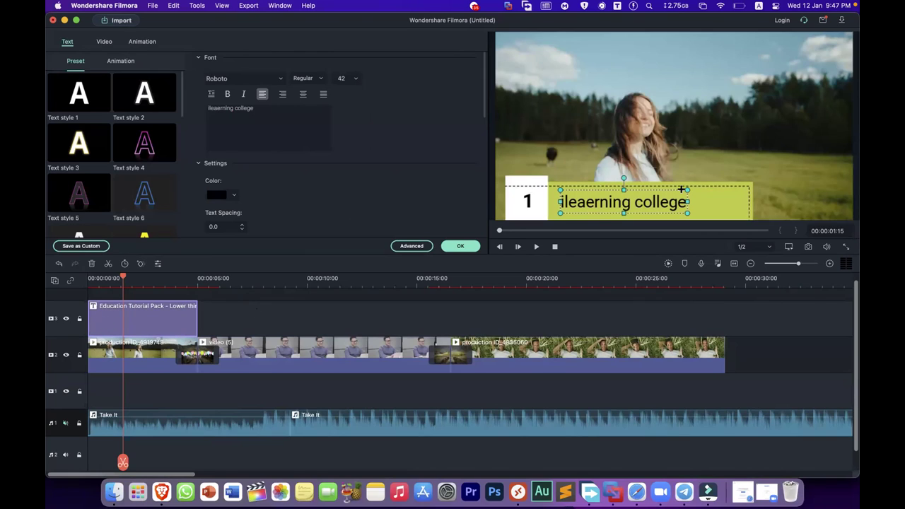
- Move the lower-third title over the video (5) clip, starting at about 7 seconds, and play that section
{"action": "left_click_drag", "start_coordinate": [125, 278], "coordinate": [213, 282]}
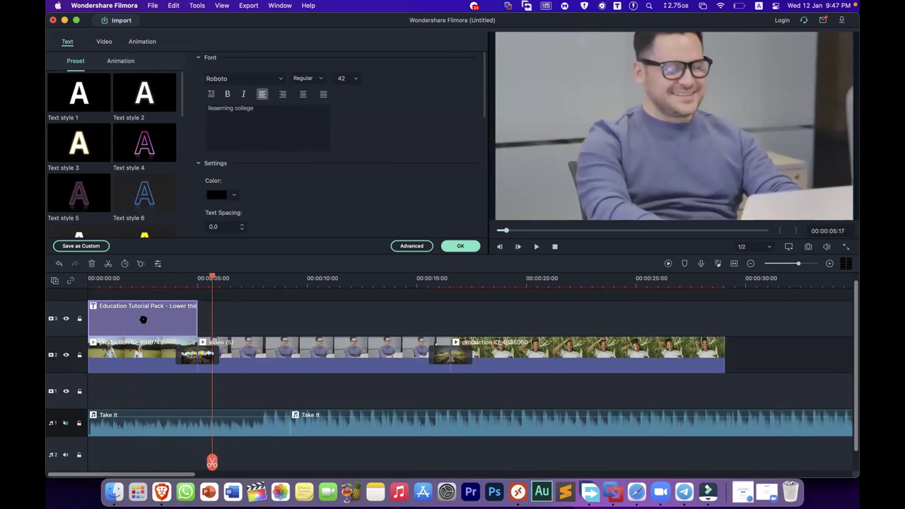
{"action": "left_click_drag", "start_coordinate": [176, 313], "coordinate": [313, 318]}
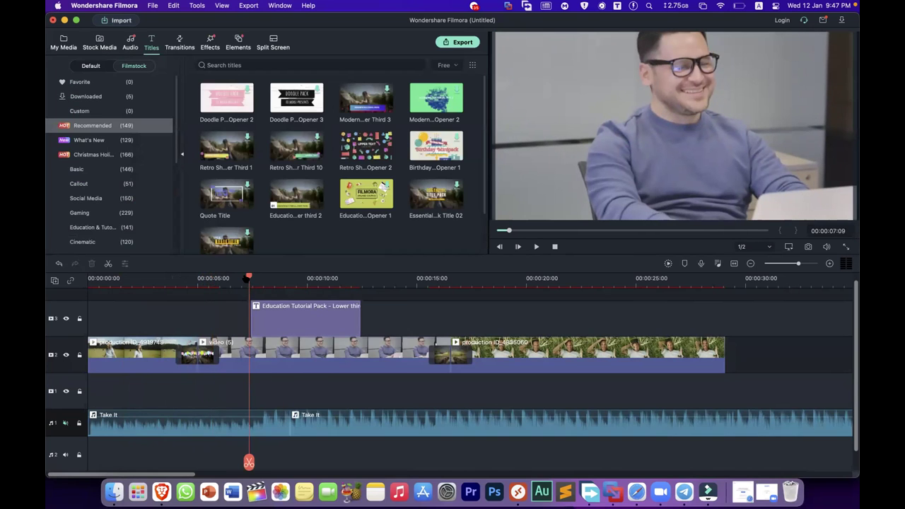
{"action": "key", "text": "Left"}
{"action": "key", "text": "Left"}
{"action": "key", "text": "Left"}
{"action": "key", "text": "Left"}
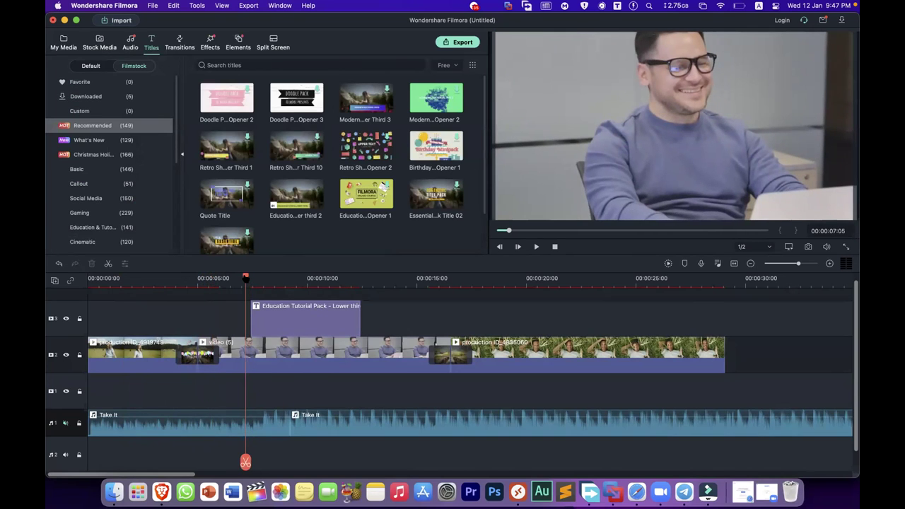
{"action": "key", "text": "space"}
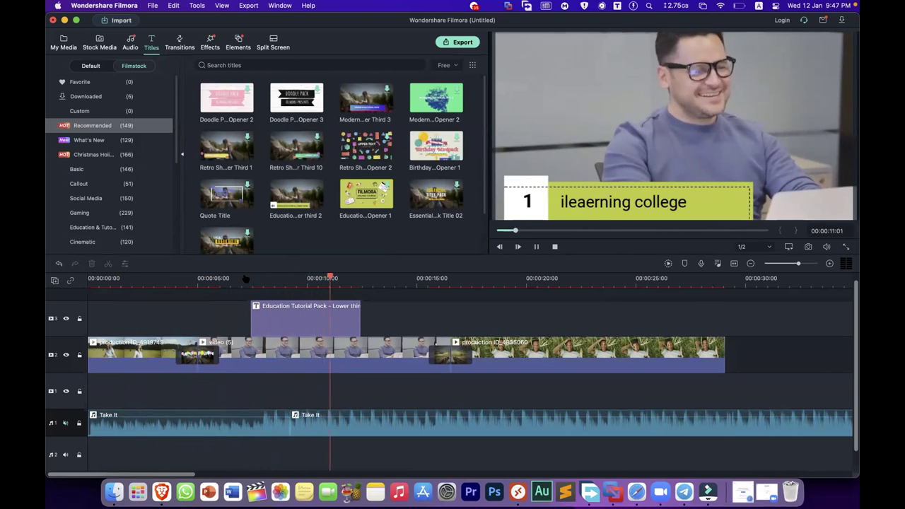
{"action": "key", "text": "space"}
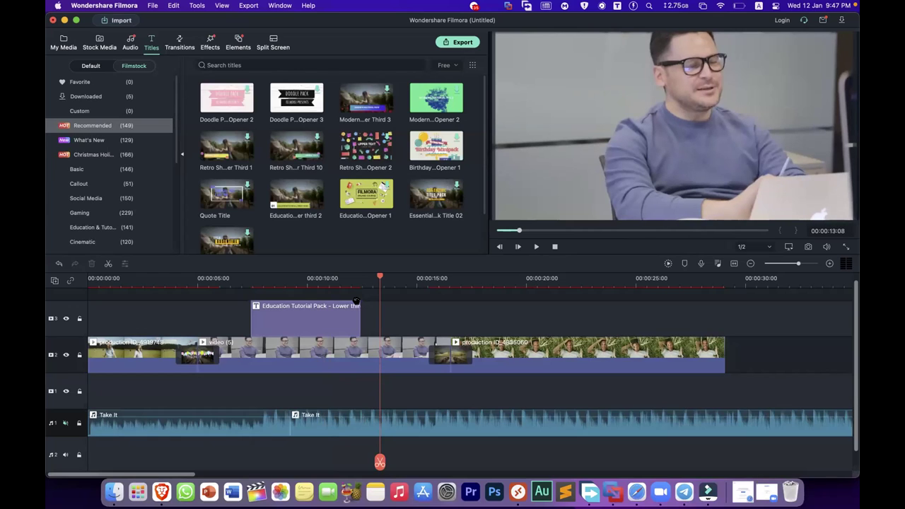
{"action": "left_click", "coordinate": [328, 313]}
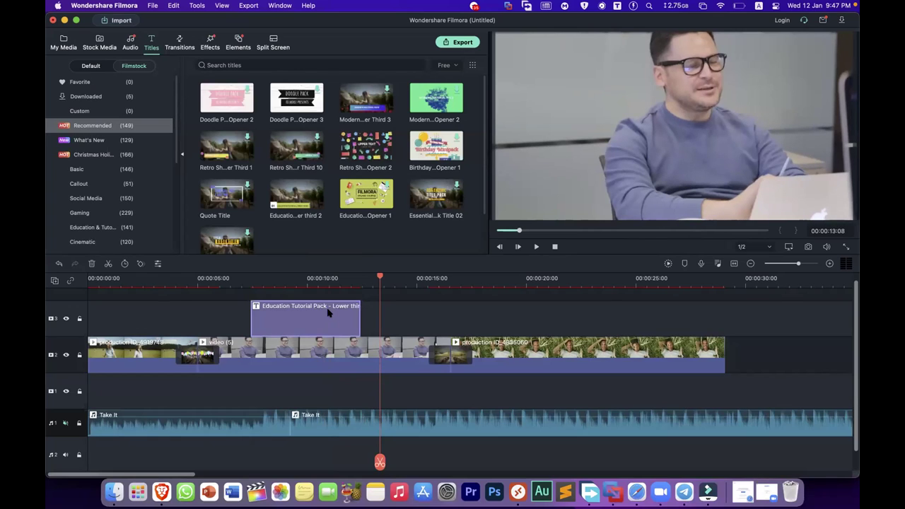
{"action": "key", "text": "Delete"}
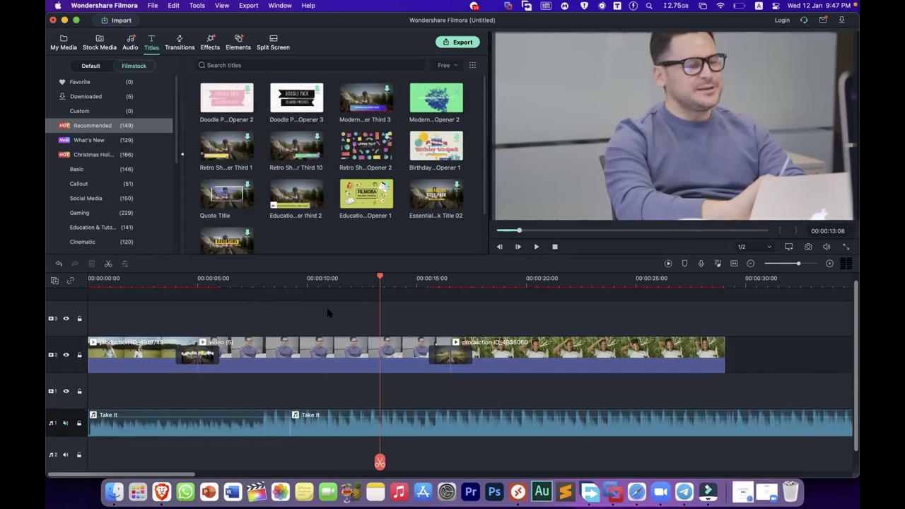
{"action": "key", "text": "super+z"}
- Move the lower-third title back to the start of video track 3 and copy it
{"action": "left_click_drag", "start_coordinate": [319, 318], "coordinate": [106, 298]}
{"action": "left_click", "coordinate": [106, 281]}
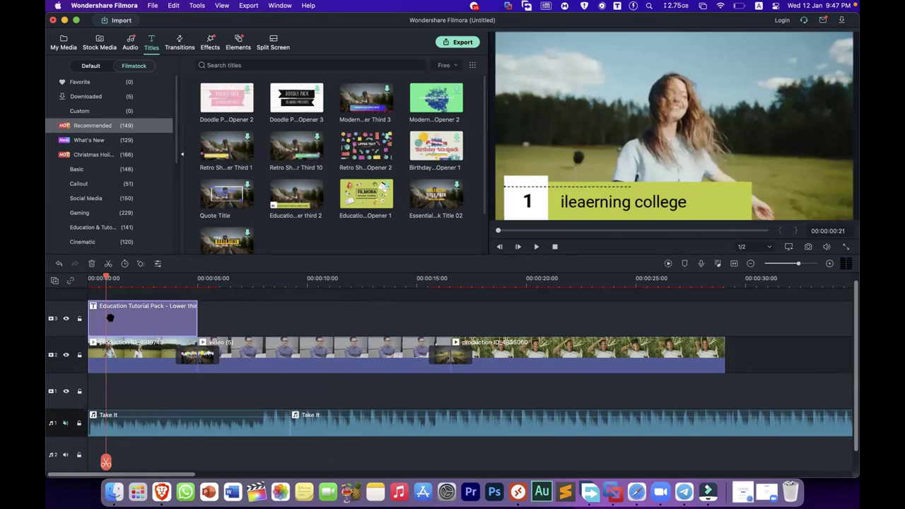
{"action": "right_click", "coordinate": [116, 318]}
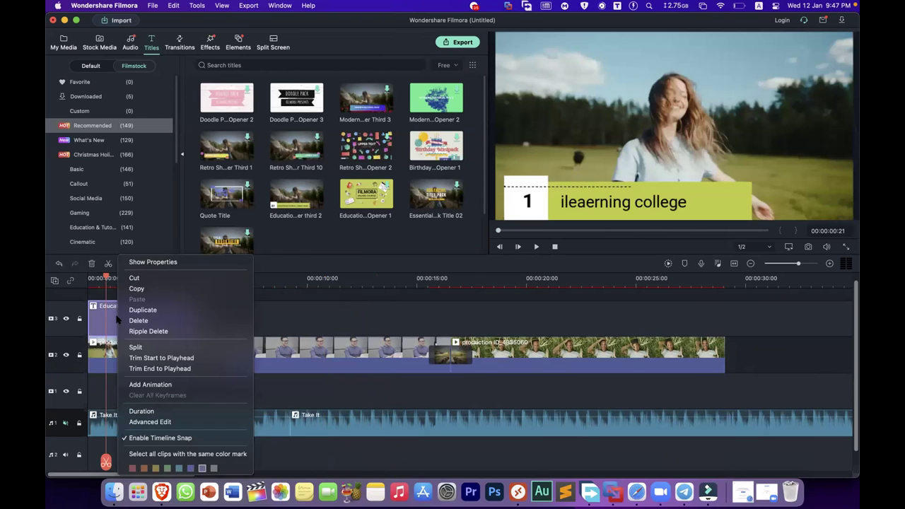
{"action": "left_click", "coordinate": [150, 290]}
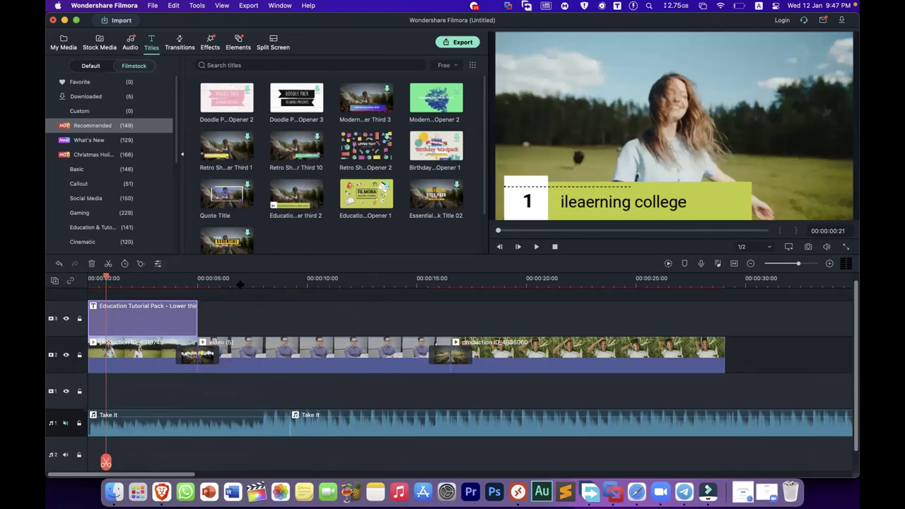
- Paste the copied lower-third title on video track 3 over the video (5) clip at 00:00:06:24
{"action": "left_click", "coordinate": [241, 283]}
{"action": "right_click", "coordinate": [244, 322]}
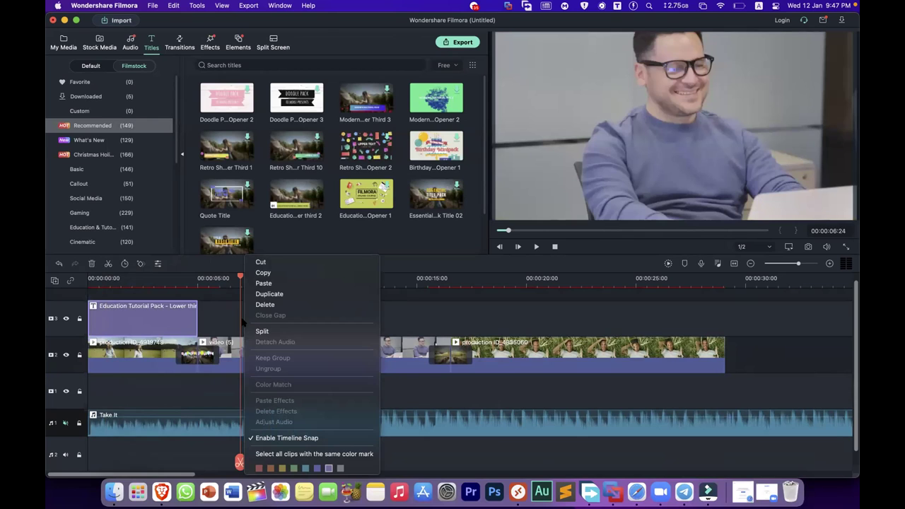
{"action": "left_click", "coordinate": [263, 282]}
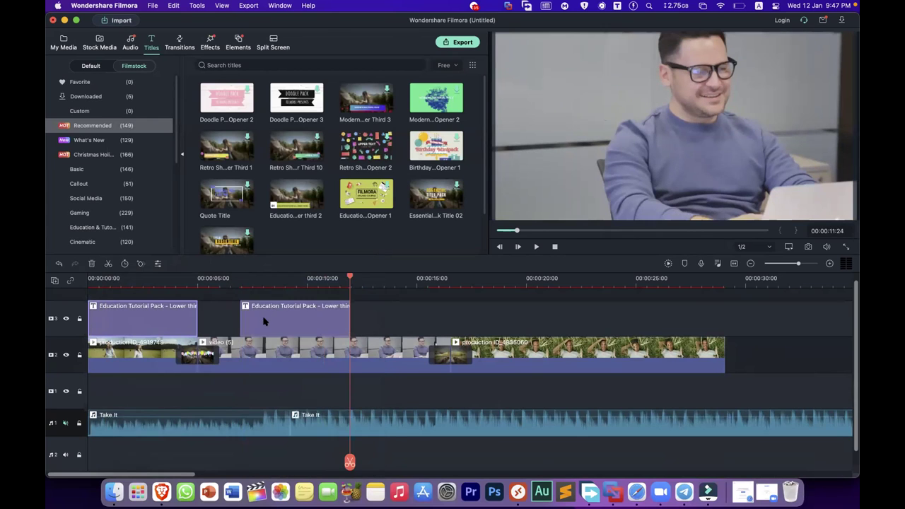
- Park the playhead at 00:00:07:15 and change the pasted title's number text to 2
{"action": "left_click", "coordinate": [111, 280]}
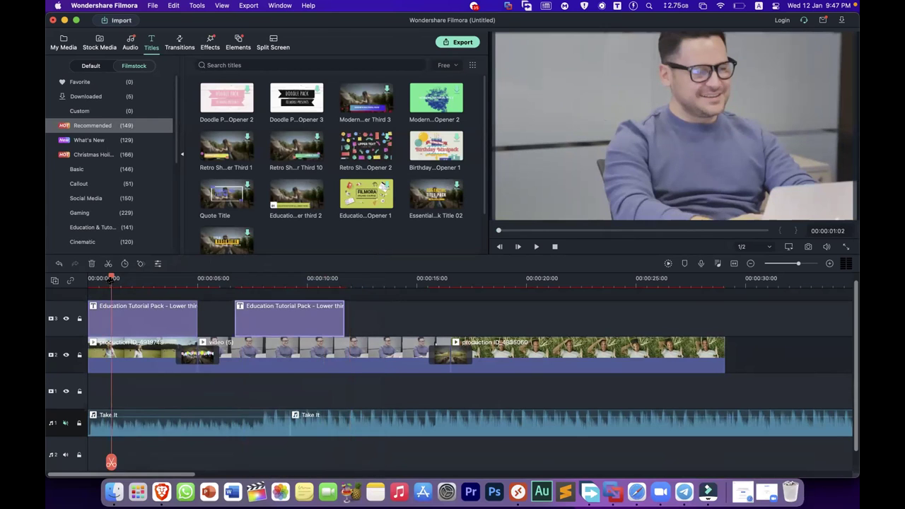
{"action": "left_click_drag", "start_coordinate": [111, 280], "coordinate": [254, 294]}
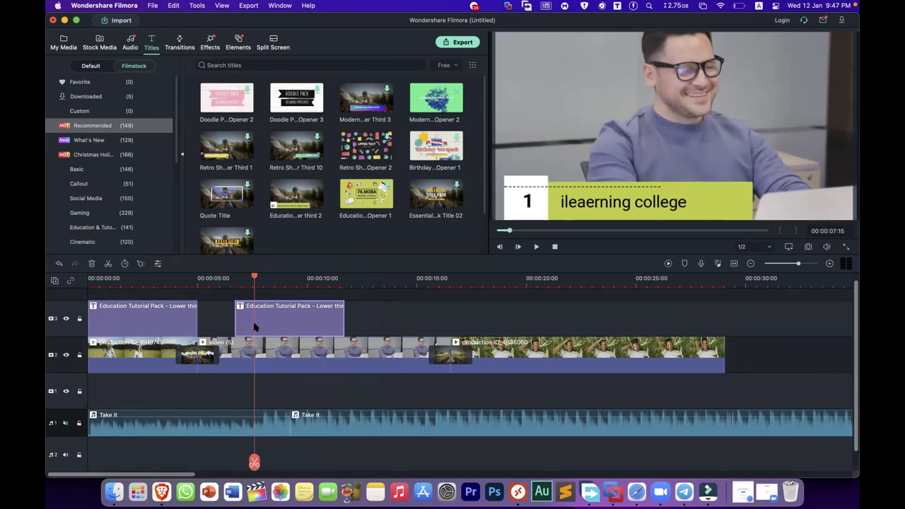
{"action": "double_click", "coordinate": [256, 327]}
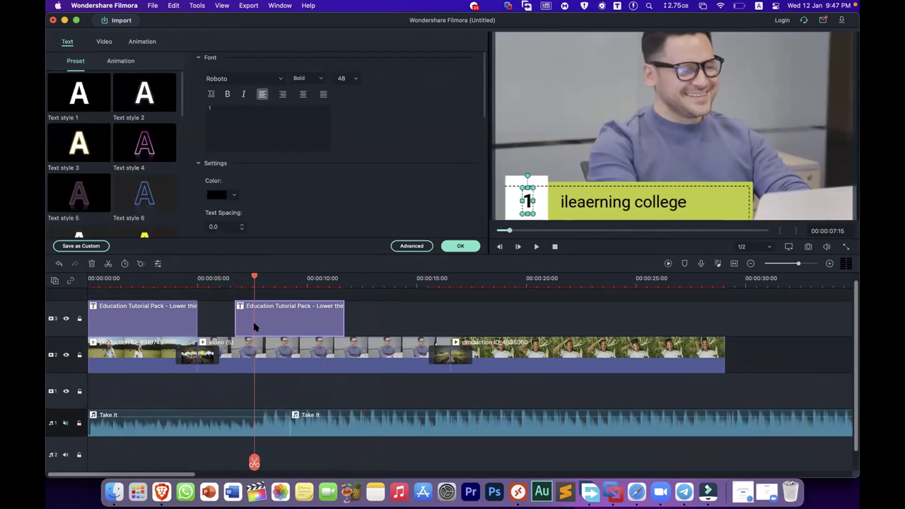
{"action": "left_click", "coordinate": [207, 109]}
{"action": "key", "text": "BackSpace"}
{"action": "type", "text": "2"}
- Replace the pasted title's "ileaerning college" text with "it cource"
{"action": "left_click", "coordinate": [615, 203]}
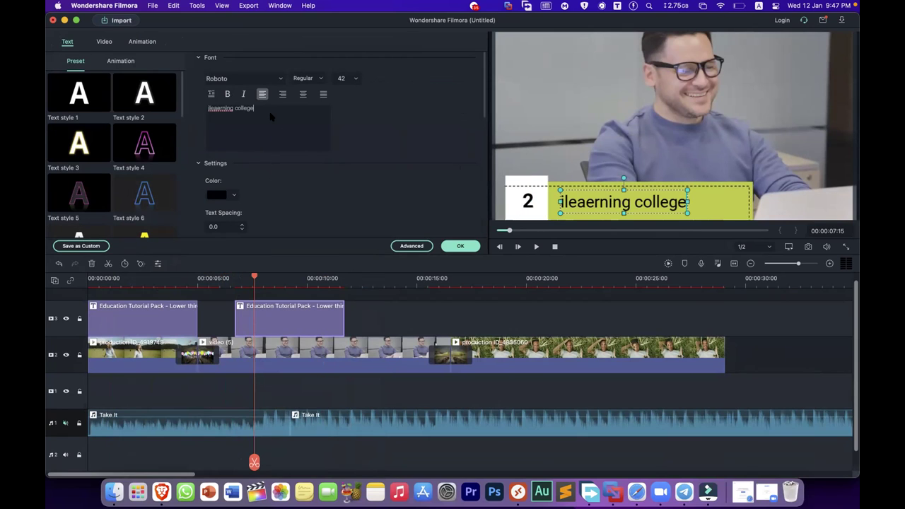
{"action": "key", "text": "super+a"}
{"action": "key", "text": "BackSpace"}
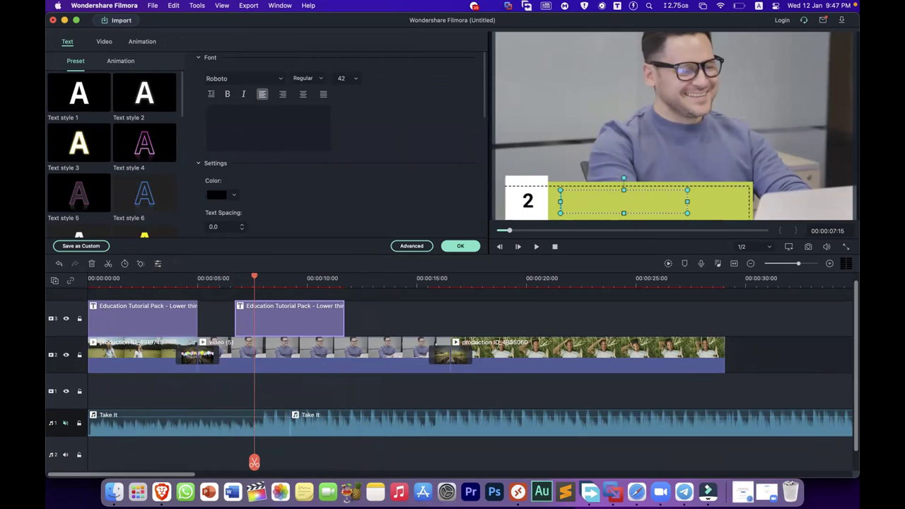
{"action": "type", "text": "it cource"}
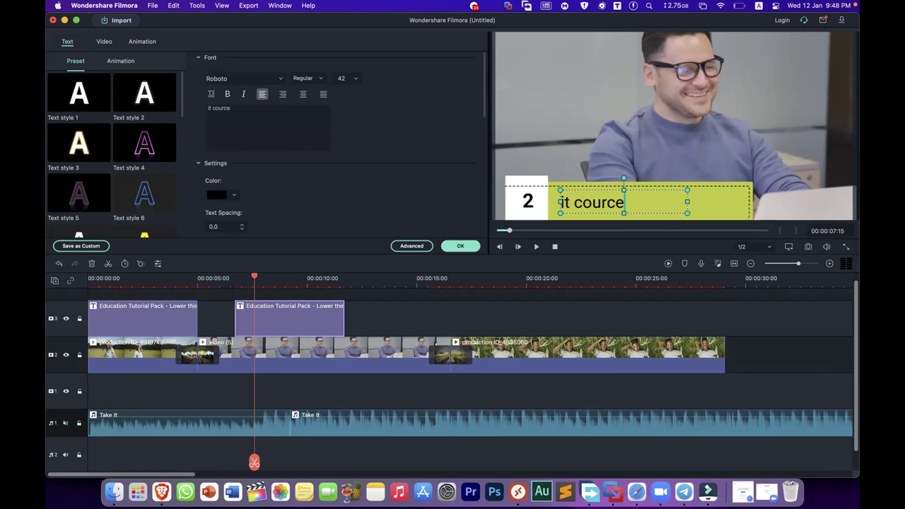
- Apply the Rich Tick text animation to the "it cource" text and confirm the title edit
{"action": "scroll", "coordinate": [147, 83], "scroll_direction": "down", "scroll_amount": 5}
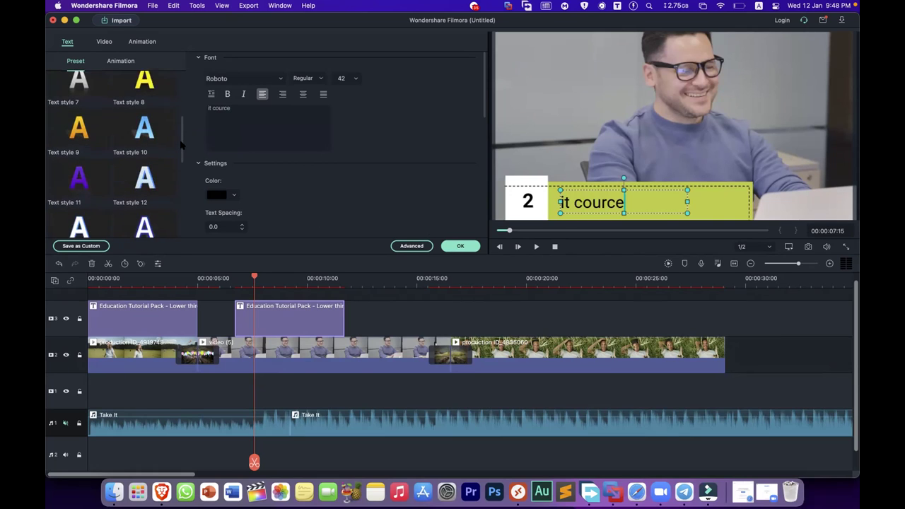
{"action": "left_click", "coordinate": [123, 62]}
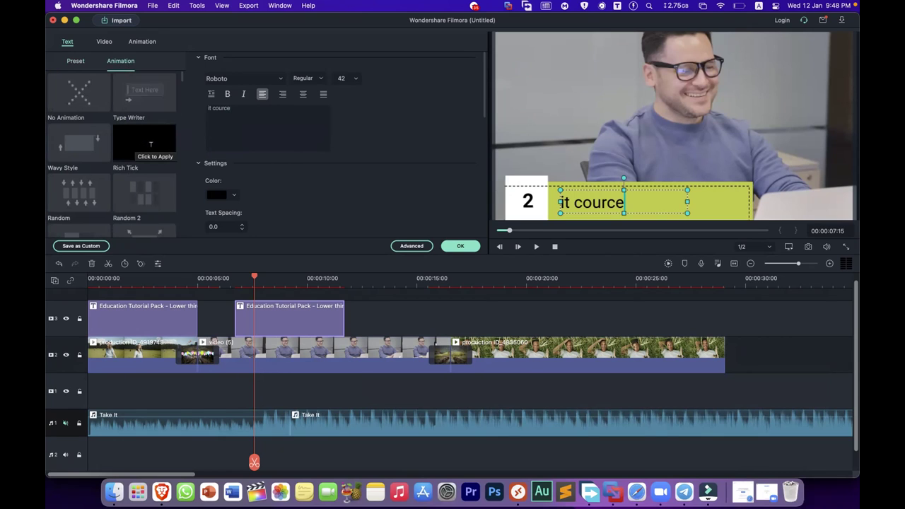
{"action": "left_click", "coordinate": [142, 144]}
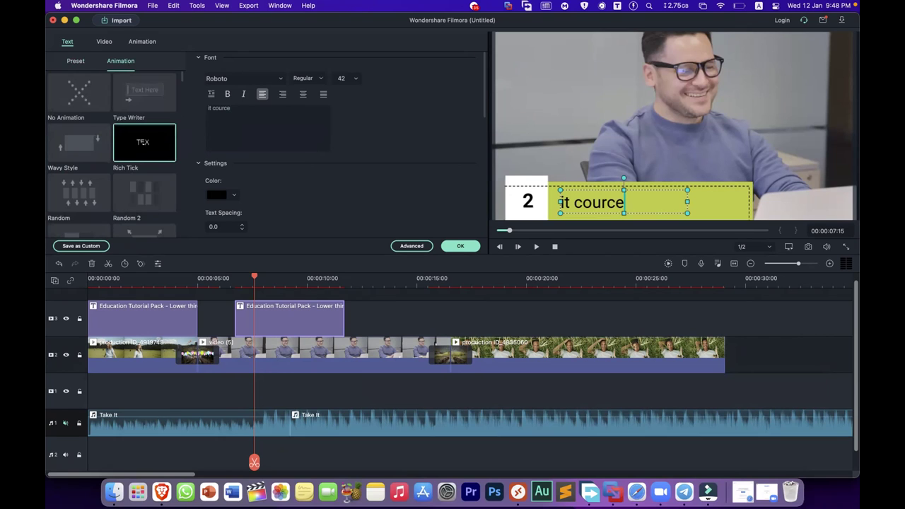
{"action": "left_click", "coordinate": [460, 246]}
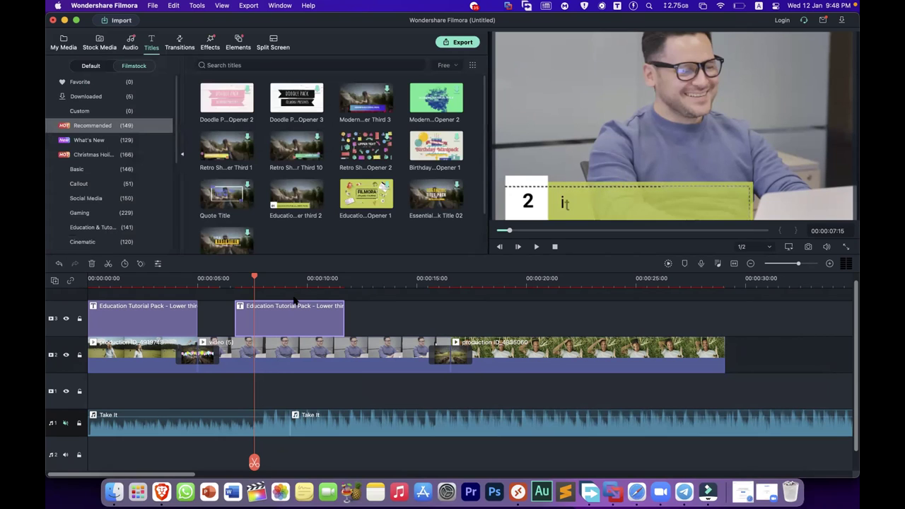
- Play the sequence from the beginning to preview both lower-third titles over their clips
{"action": "left_click", "coordinate": [231, 279]}
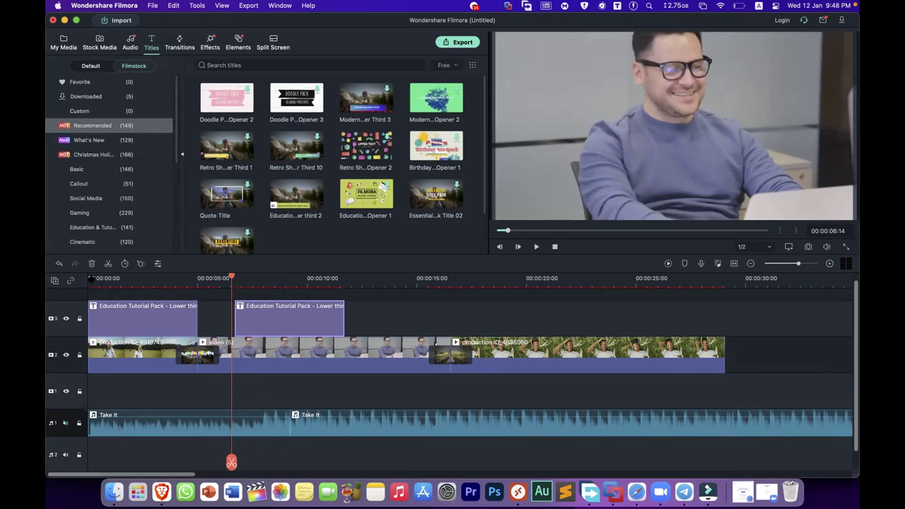
{"action": "key", "text": "super+equal"}
{"action": "key", "text": "super+equal"}
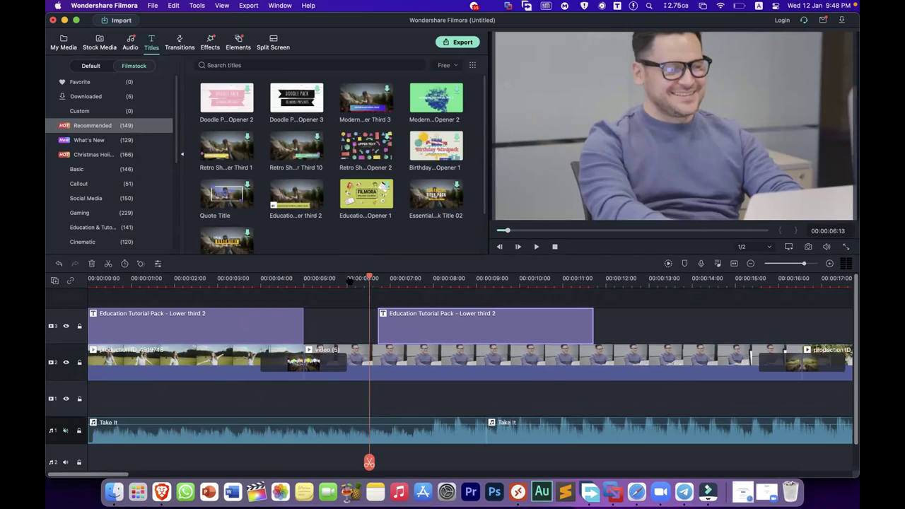
{"action": "left_click_drag", "start_coordinate": [369, 277], "coordinate": [169, 278]}
{"action": "key", "text": "Home"}
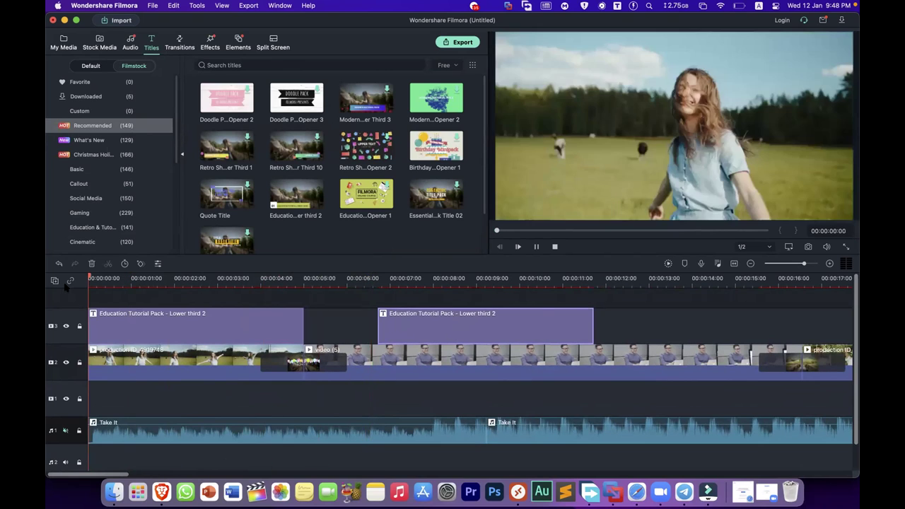
{"action": "key", "text": "space"}
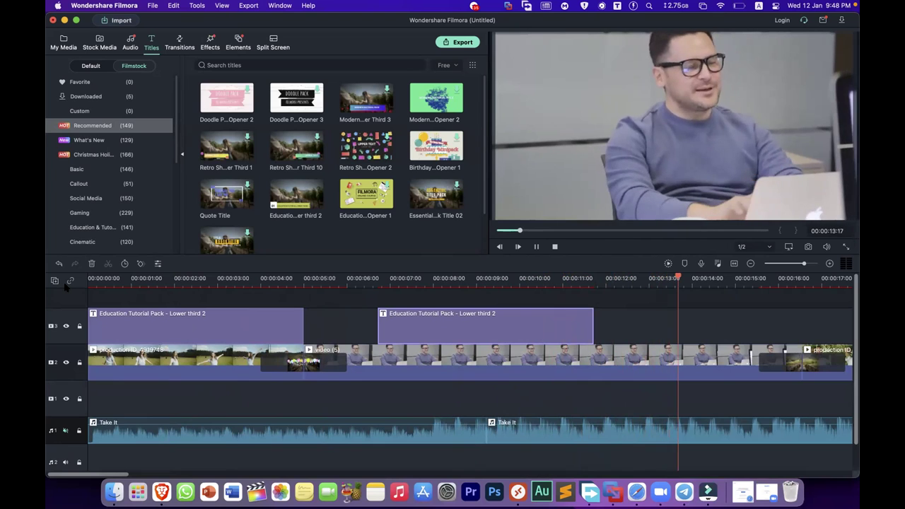
- Delete both Education Tutorial Pack lower-third titles from video track 3
{"action": "scroll", "coordinate": [64, 284], "scroll_direction": "right", "scroll_amount": 3}
{"action": "scroll", "coordinate": [63, 284], "scroll_direction": "down", "scroll_amount": 1}
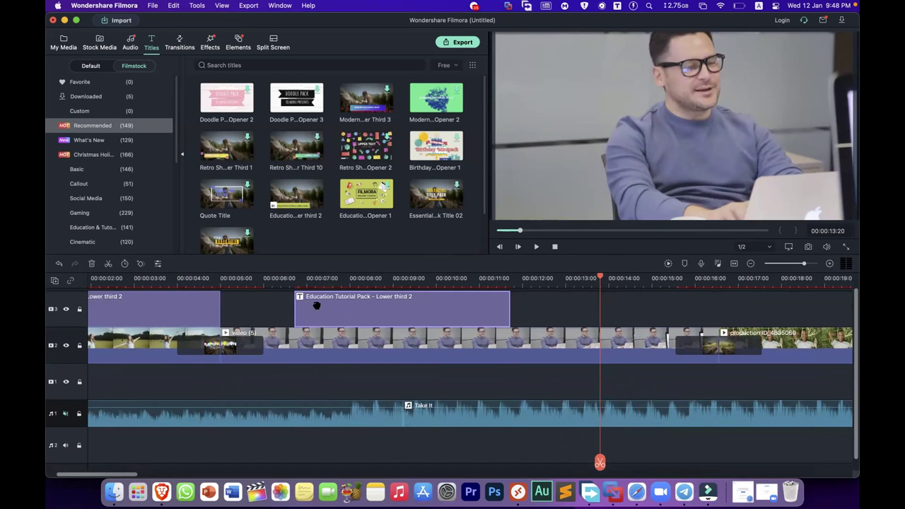
{"action": "key", "text": "Delete"}
{"action": "scroll", "coordinate": [167, 305], "scroll_direction": "left", "scroll_amount": 3}
{"action": "scroll", "coordinate": [167, 306], "scroll_direction": "up", "scroll_amount": 1}
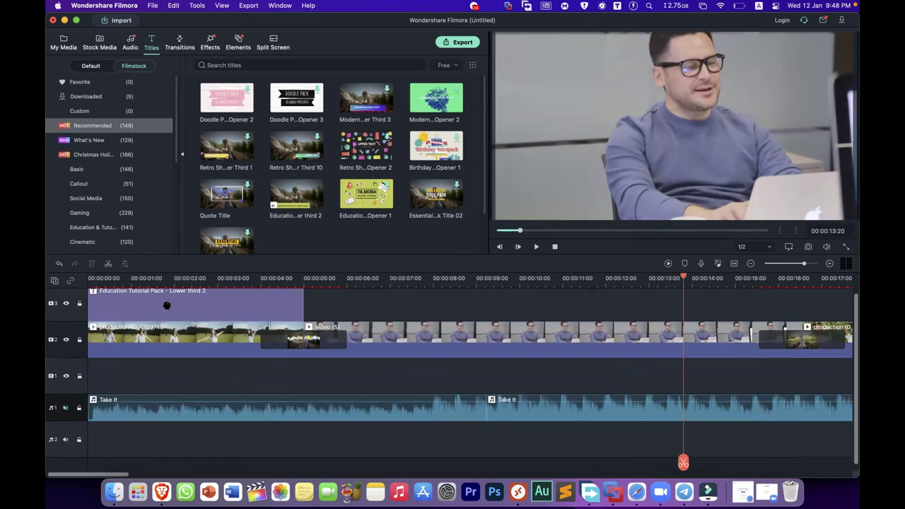
{"action": "scroll", "coordinate": [167, 305], "scroll_direction": "up", "scroll_amount": 1}
{"action": "left_click", "coordinate": [157, 326]}
{"action": "key", "text": "Delete"}
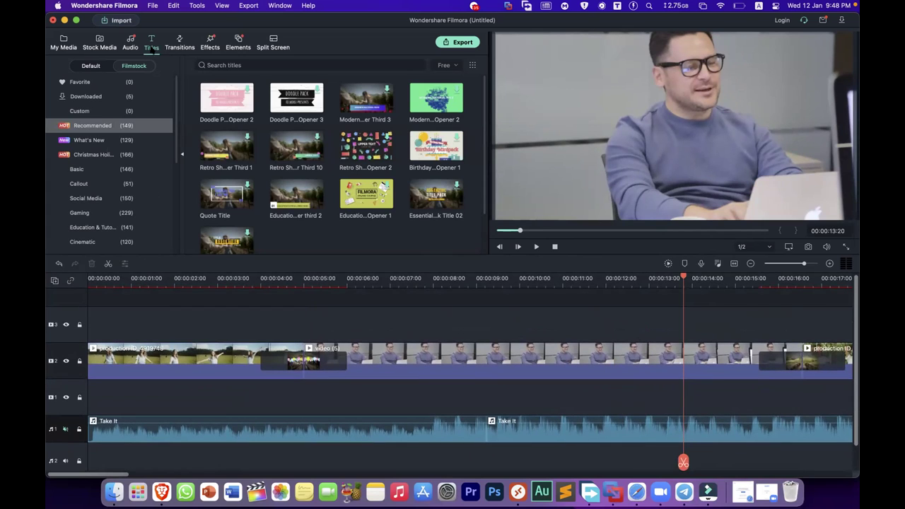
- Download Confetti Pack Opener 4 from the Basic Filmstock titles and place it at the start of video track 3
{"action": "left_click", "coordinate": [110, 169]}
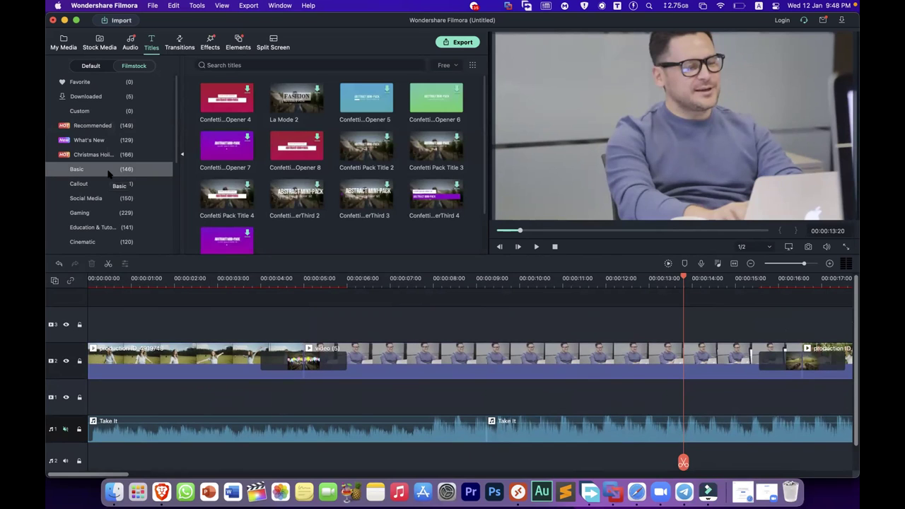
{"action": "mouse_move", "coordinate": [221, 101]}
{"action": "left_mouse_down"}
{"action": "mouse_move", "coordinate": [216, 127]}
{"action": "mouse_move", "coordinate": [126, 295]}
{"action": "mouse_move", "coordinate": [85, 304]}
{"action": "mouse_move", "coordinate": [222, 99]}
{"action": "left_mouse_up"}
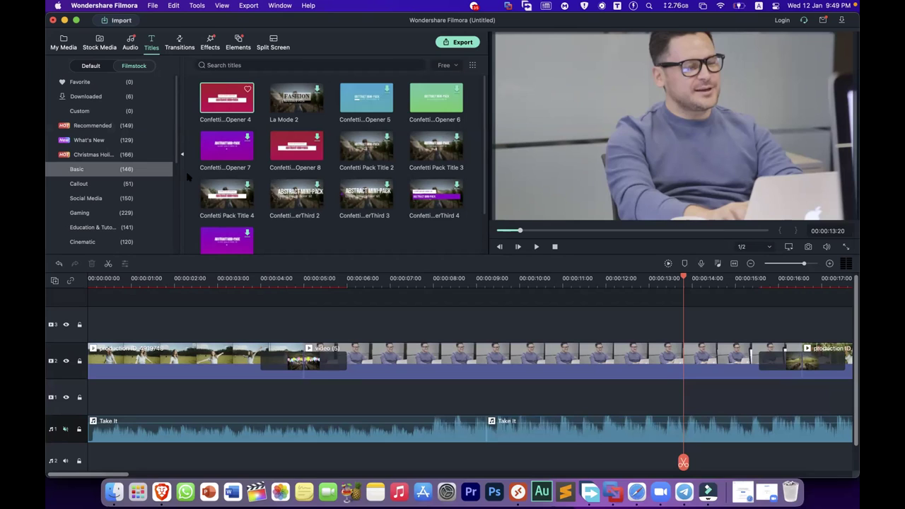
{"action": "left_click_drag", "start_coordinate": [239, 143], "coordinate": [99, 311]}
- Preview the Confetti Pack Opener 4 title and insert it at the start of video track 2, ahead of the first clip
{"action": "left_click", "coordinate": [97, 290]}
{"action": "key", "text": "space"}
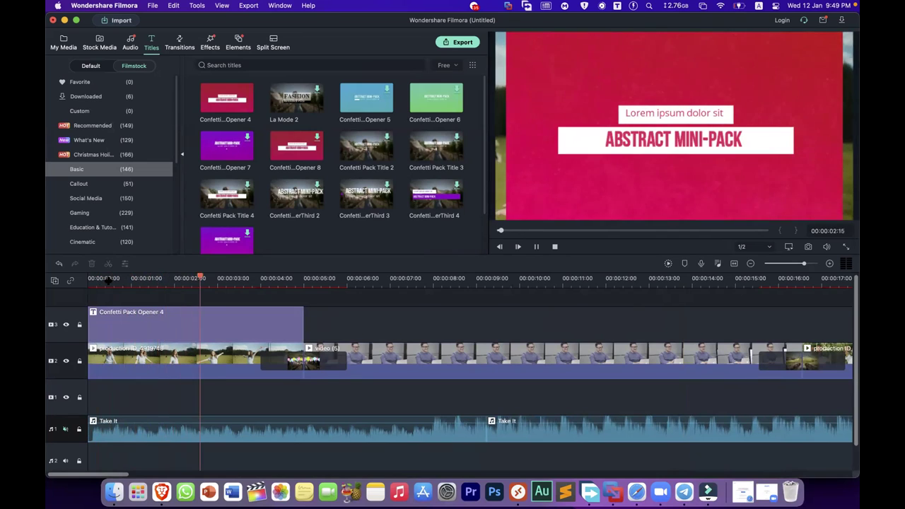
{"action": "key", "text": "space"}
{"action": "left_click_drag", "start_coordinate": [195, 324], "coordinate": [163, 357]}
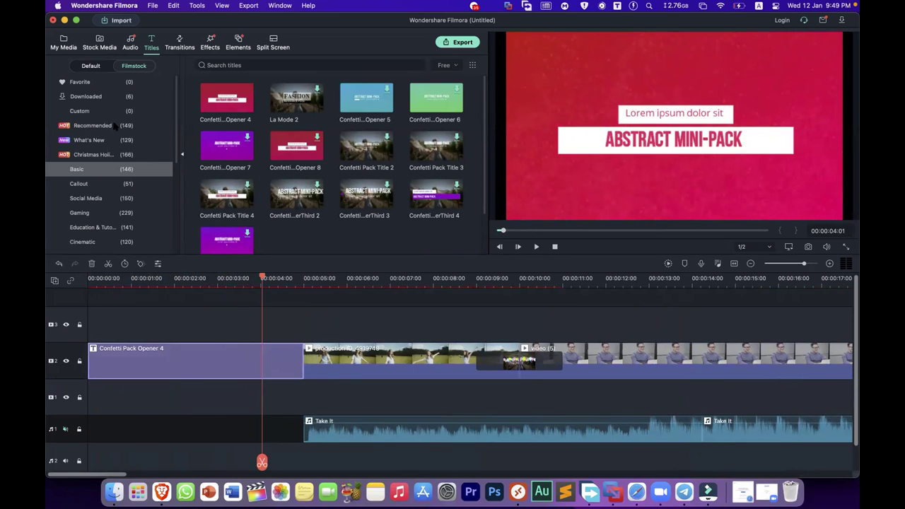
- Browse the Callout, Social Media and Gaming categories of the Filmstock titles and return to Basic
{"action": "left_click", "coordinate": [118, 184]}
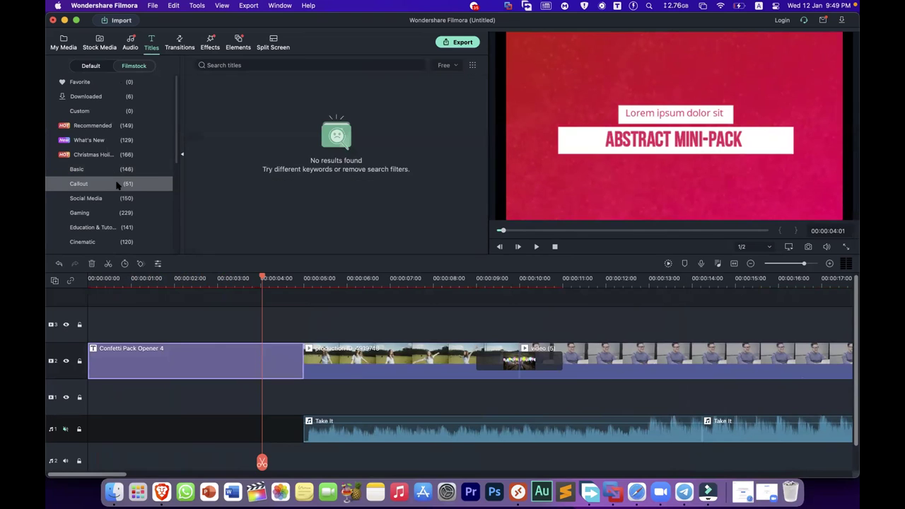
{"action": "left_click", "coordinate": [115, 198]}
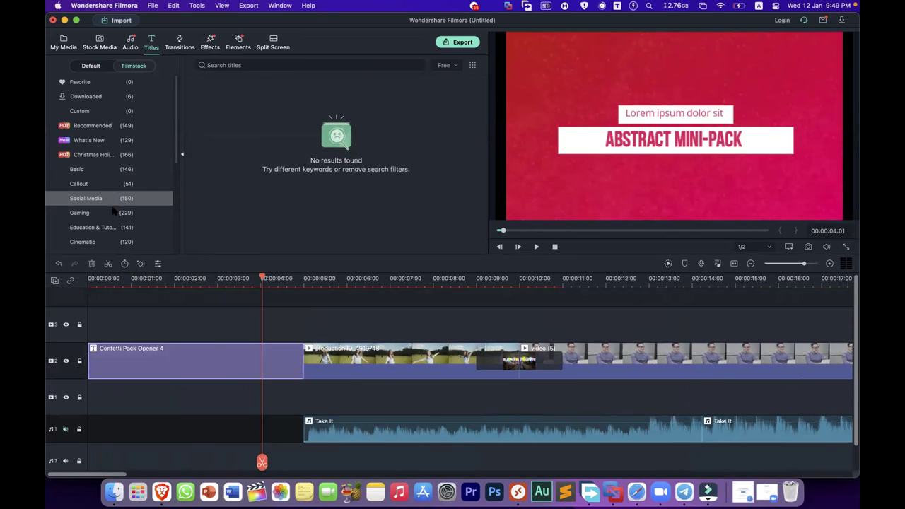
{"action": "left_click", "coordinate": [115, 211]}
{"action": "left_click", "coordinate": [112, 173]}
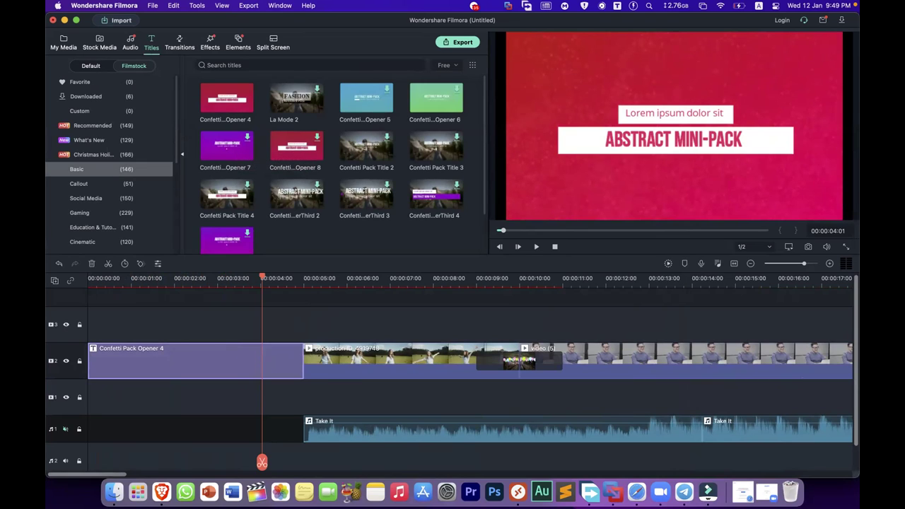
- Open the Confetti Pack Opener 4 title for editing, review its text and video settings, and park the playhead at 00:00:02:22
{"action": "double_click", "coordinate": [208, 361]}
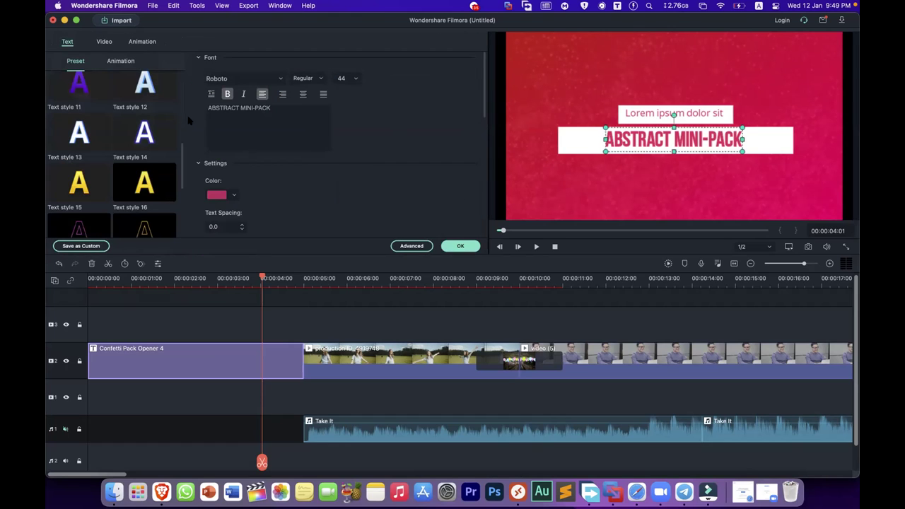
{"action": "left_click", "coordinate": [511, 210]}
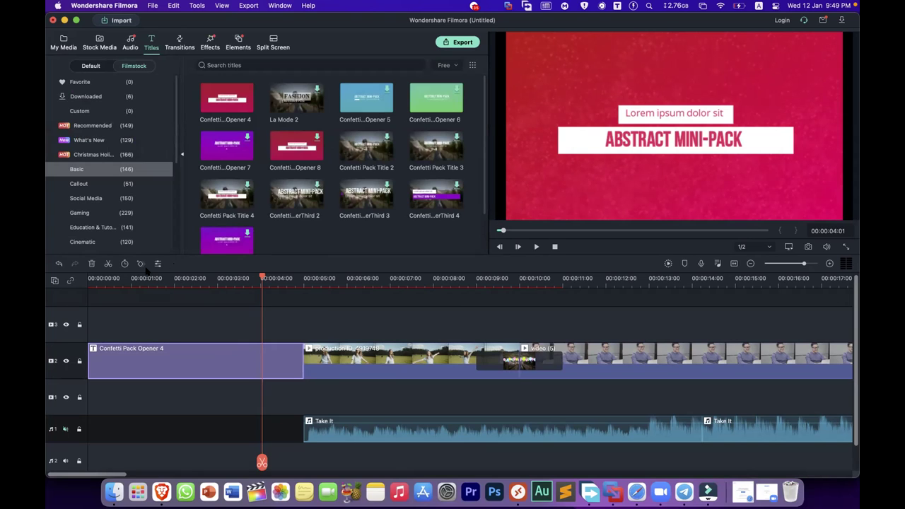
{"action": "left_click", "coordinate": [158, 263]}
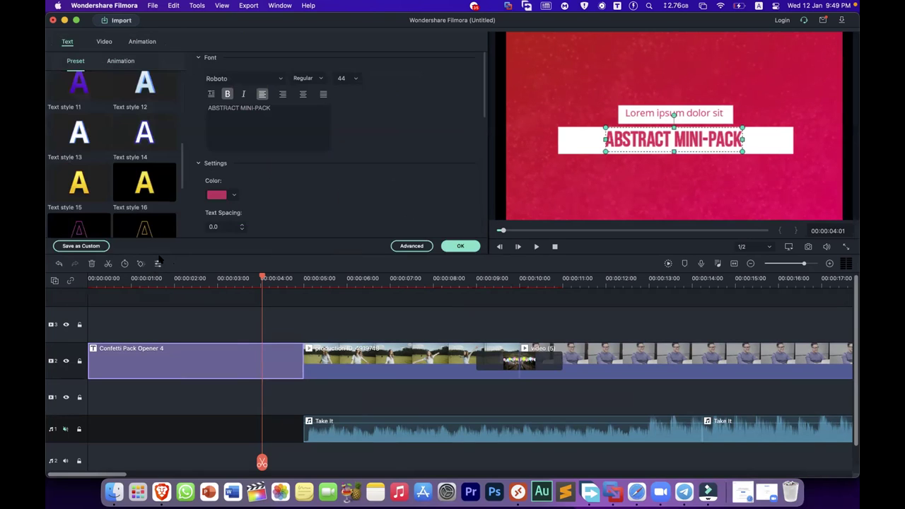
{"action": "left_click", "coordinate": [106, 42]}
{"action": "left_click", "coordinate": [67, 43]}
{"action": "left_click_drag", "start_coordinate": [262, 278], "coordinate": [212, 278]}
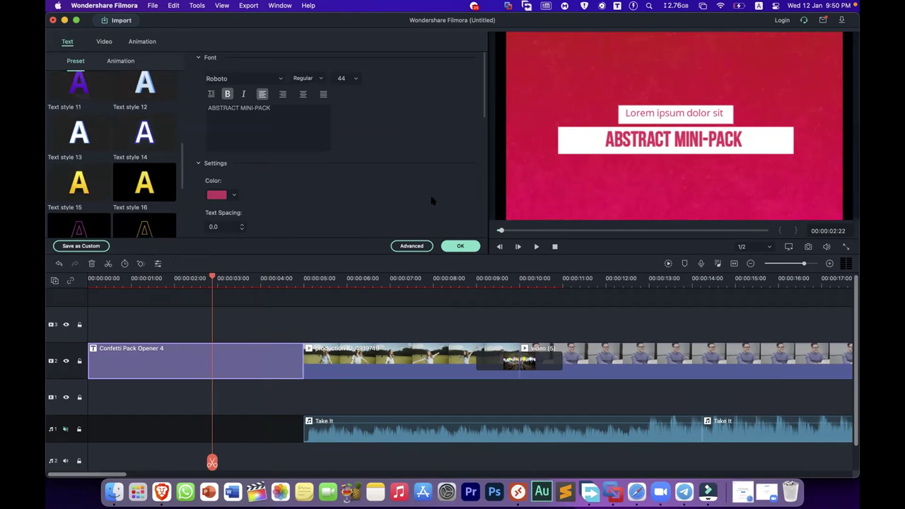
- Try the opener title on video track 3 above the first production clip, and return it to the start of video track 2
{"action": "left_click_drag", "start_coordinate": [240, 371], "coordinate": [450, 321]}
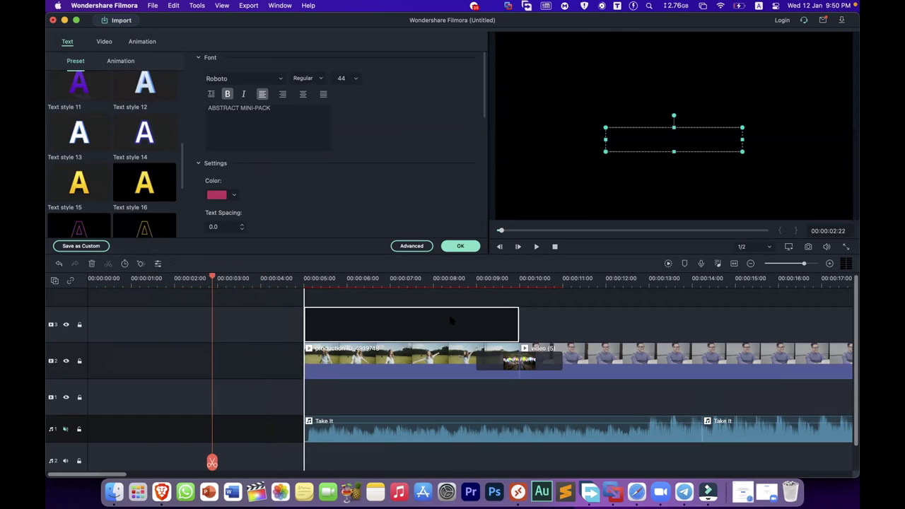
{"action": "left_click", "coordinate": [381, 279]}
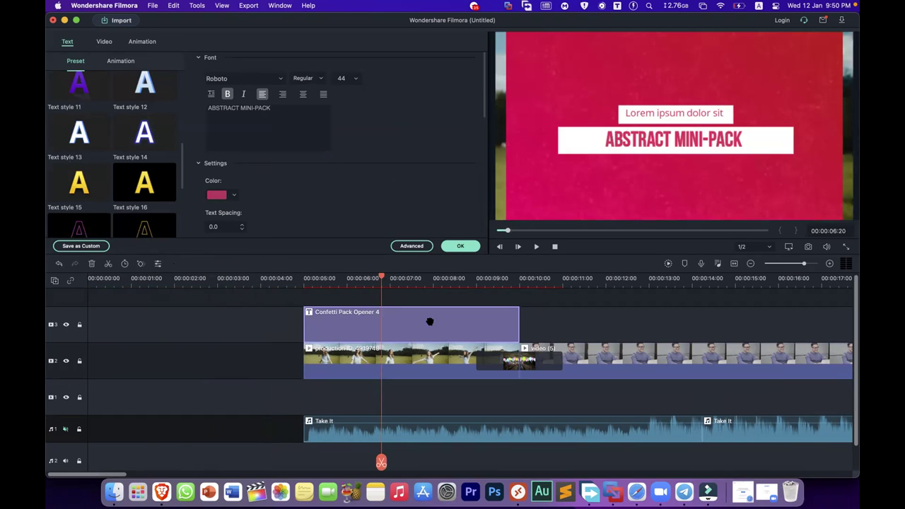
{"action": "left_click_drag", "start_coordinate": [337, 323], "coordinate": [183, 346]}
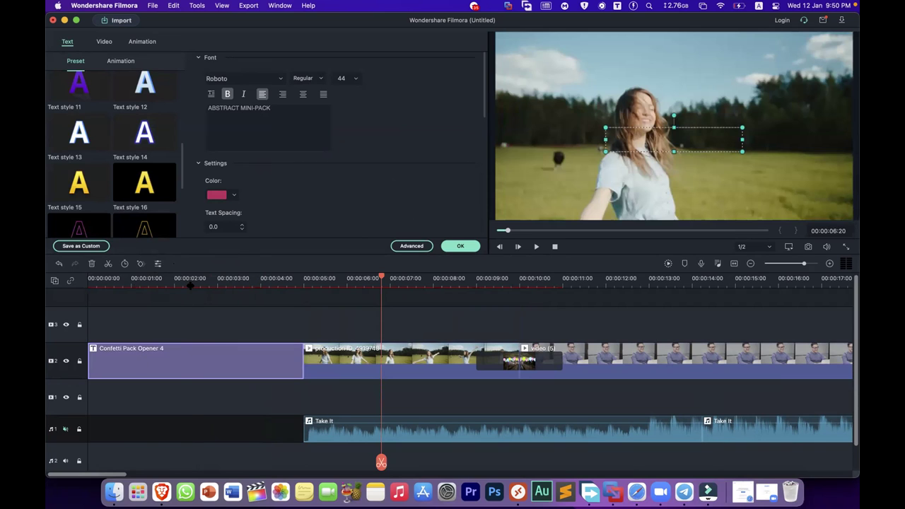
- Park the playhead at 00:00:02:09 and scale the opener title to 109.5% to fill the frame
{"action": "left_click", "coordinate": [190, 282]}
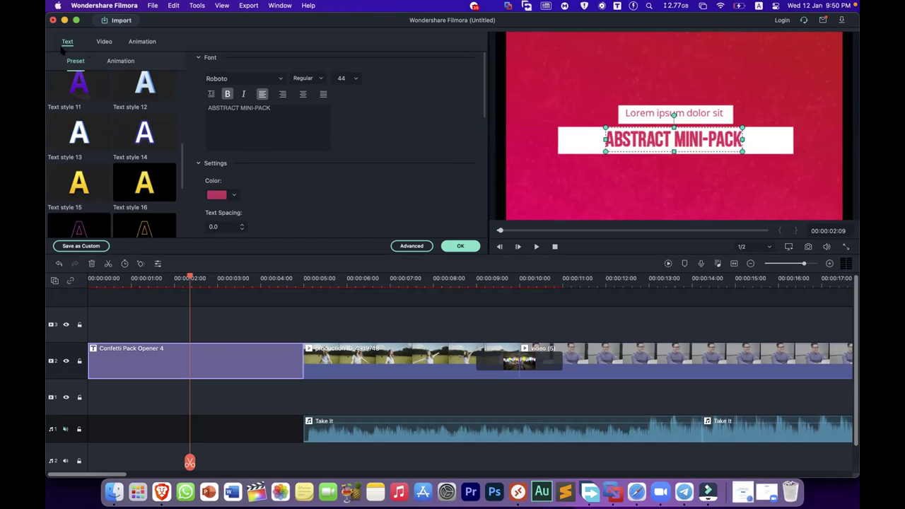
{"action": "left_click", "coordinate": [104, 43]}
{"action": "left_click_drag", "start_coordinate": [234, 75], "coordinate": [239, 75]}
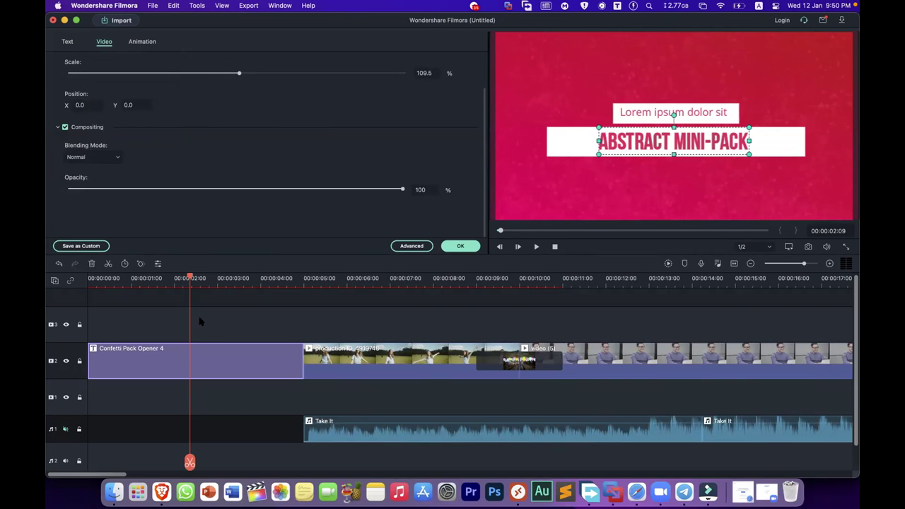
- Play the sequence from the beginning to check the scaled opener, and confirm the title's settings
{"action": "key", "text": "Home"}
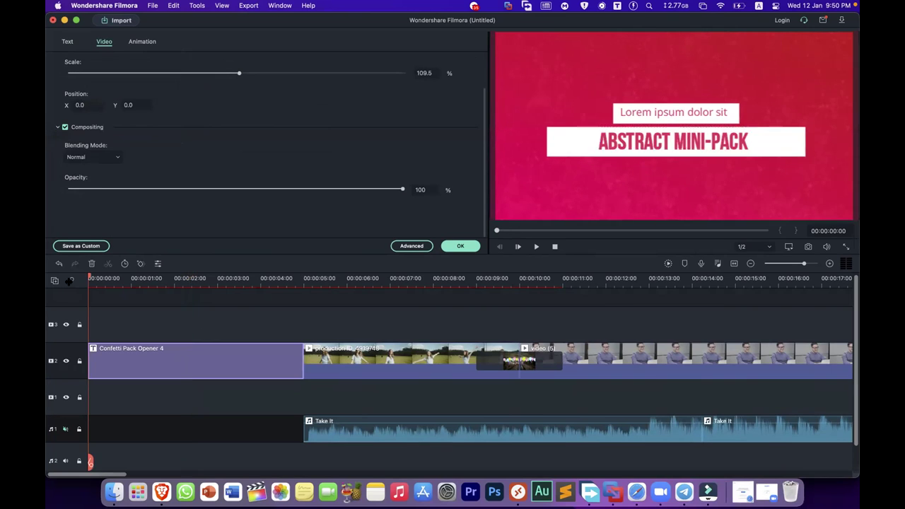
{"action": "key", "text": "space"}
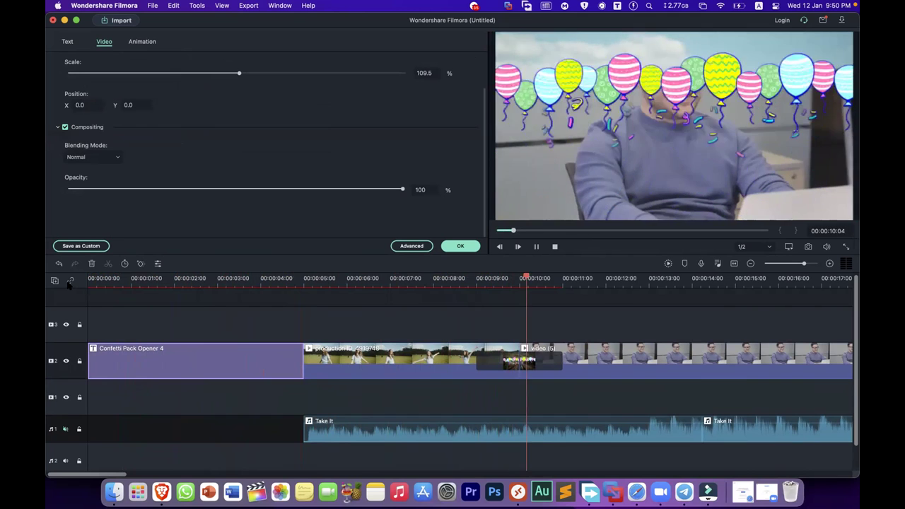
{"action": "key", "text": "space"}
{"action": "left_click", "coordinate": [467, 248]}
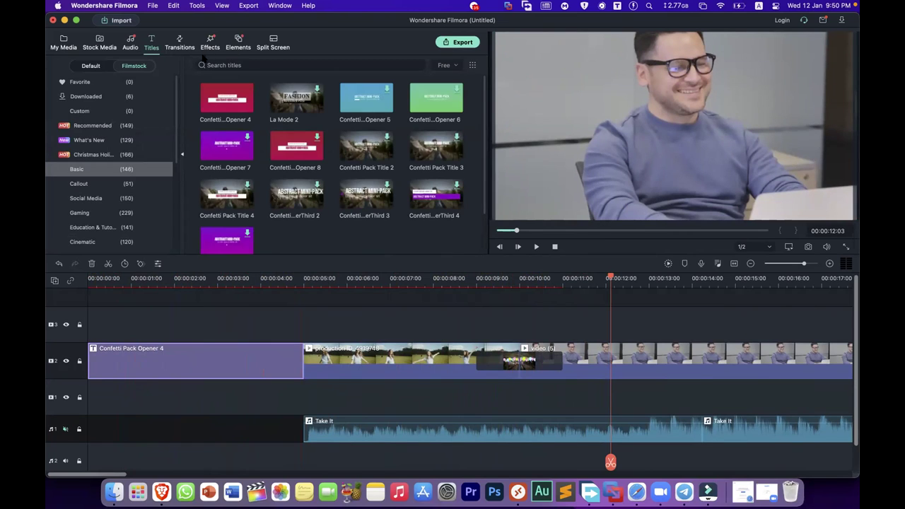
- Place the two-row horizontal split-screen preset after the last clip on video track 2 and open it for editing
{"action": "left_click", "coordinate": [131, 45]}
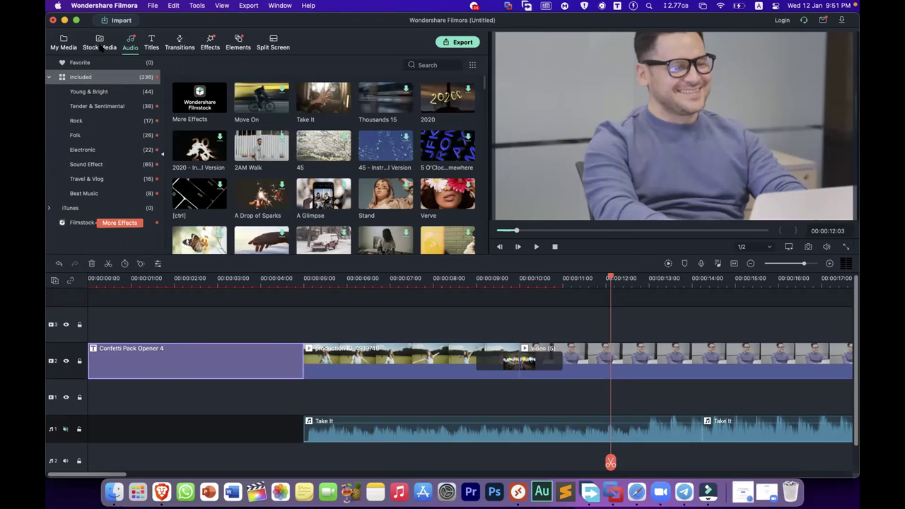
{"action": "left_click", "coordinate": [104, 46]}
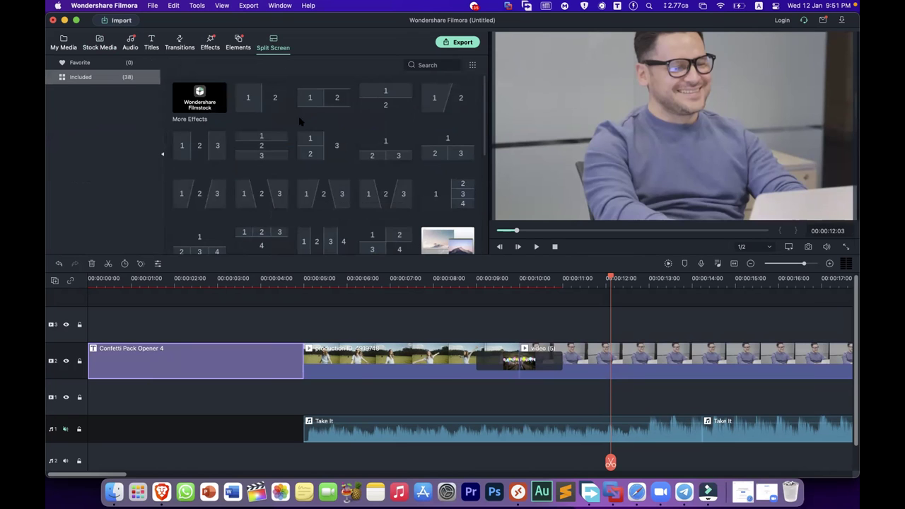
{"action": "scroll", "coordinate": [432, 330], "scroll_direction": "right", "scroll_amount": 10}
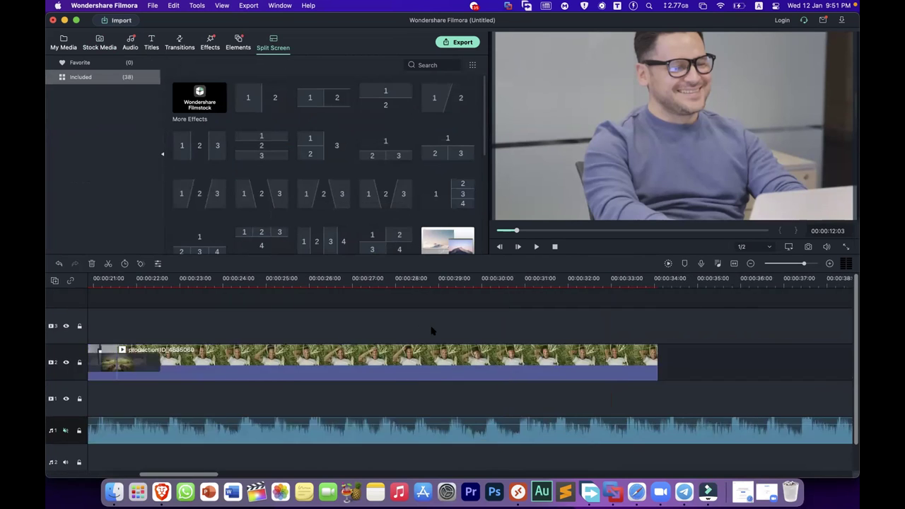
{"action": "scroll", "coordinate": [431, 330], "scroll_direction": "left", "scroll_amount": 7}
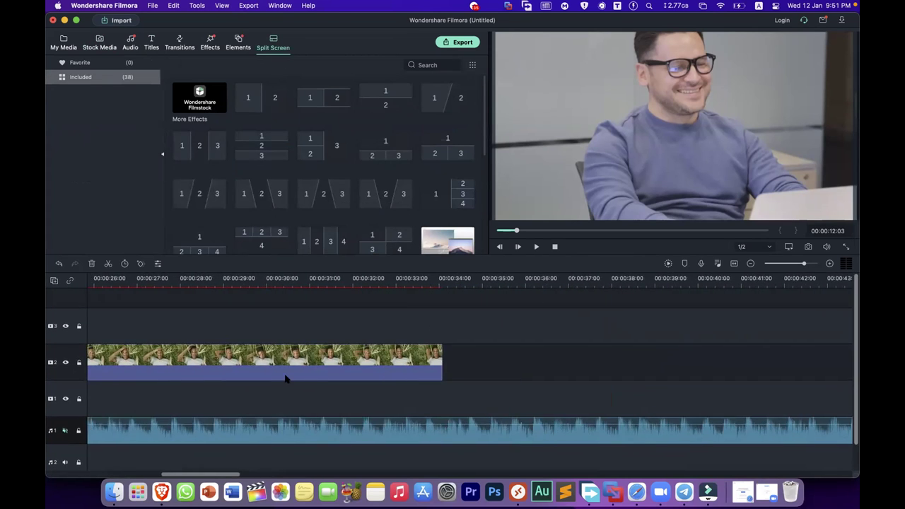
{"action": "scroll", "coordinate": [285, 376], "scroll_direction": "down", "scroll_amount": 1}
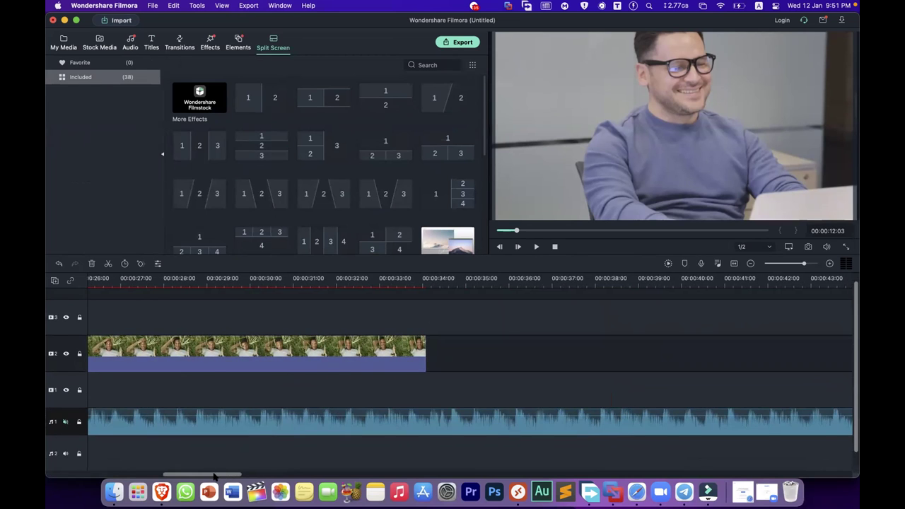
{"action": "scroll", "coordinate": [190, 477], "scroll_direction": "left", "scroll_amount": 1}
{"action": "scroll", "coordinate": [189, 477], "scroll_direction": "left", "scroll_amount": 3}
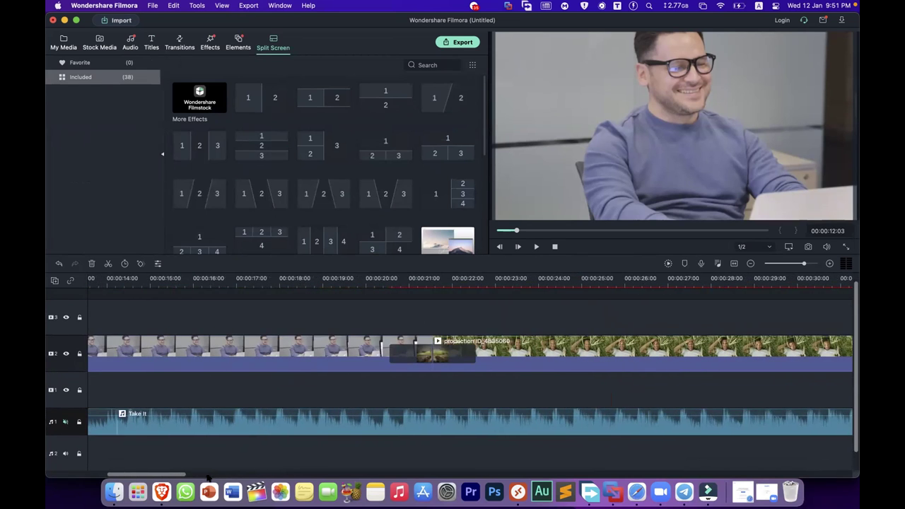
{"action": "scroll", "coordinate": [221, 475], "scroll_direction": "right", "scroll_amount": 10}
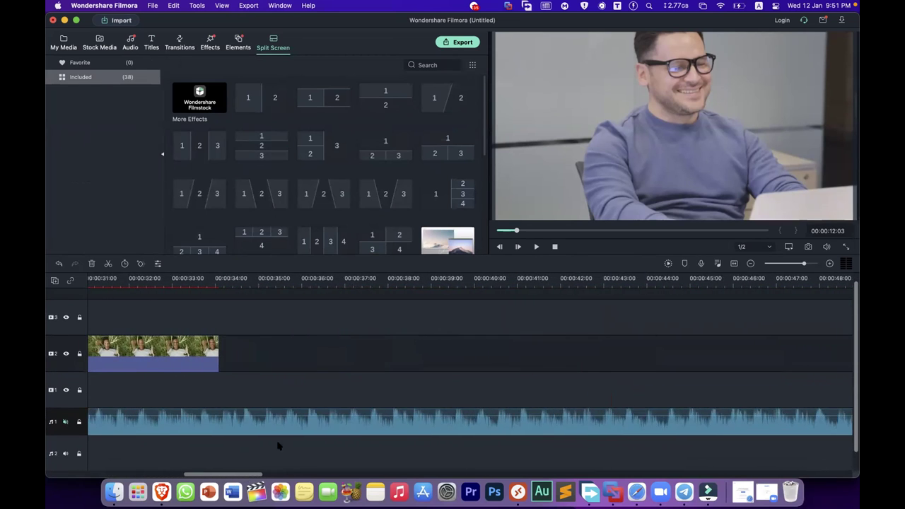
{"action": "left_click_drag", "start_coordinate": [380, 109], "coordinate": [273, 355]}
{"action": "double_click", "coordinate": [273, 355]}
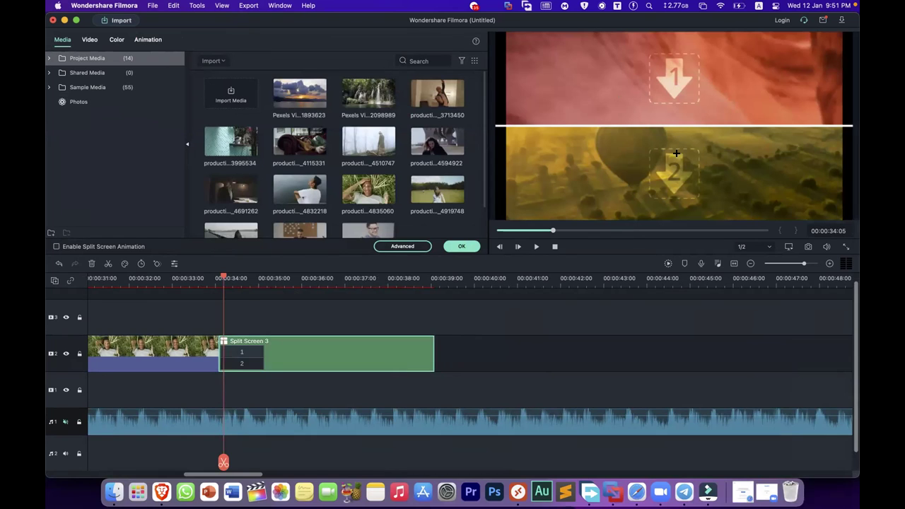
- Try to place production ID_4115331 onto the split-screen clip in the timeline, undo the placement and close the split-screen settings
{"action": "left_click", "coordinate": [249, 353]}
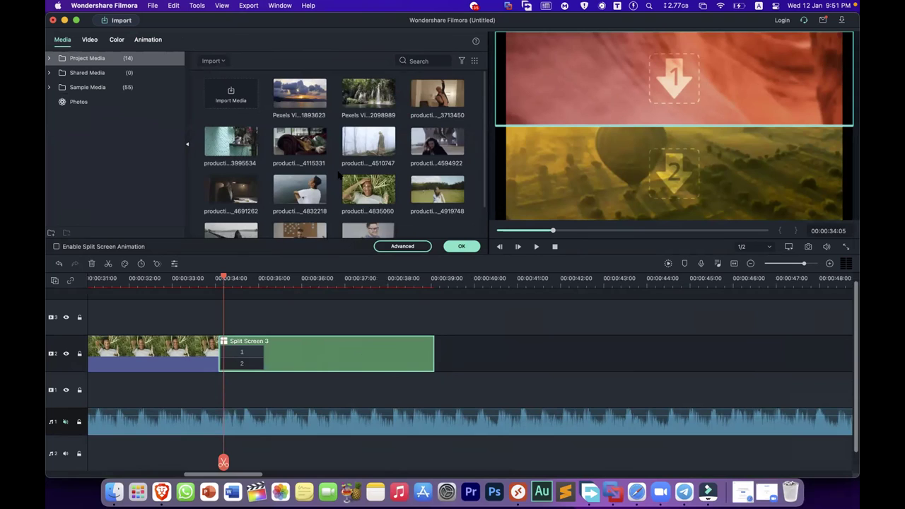
{"action": "left_click", "coordinate": [300, 141]}
{"action": "left_click_drag", "start_coordinate": [313, 146], "coordinate": [290, 355]}
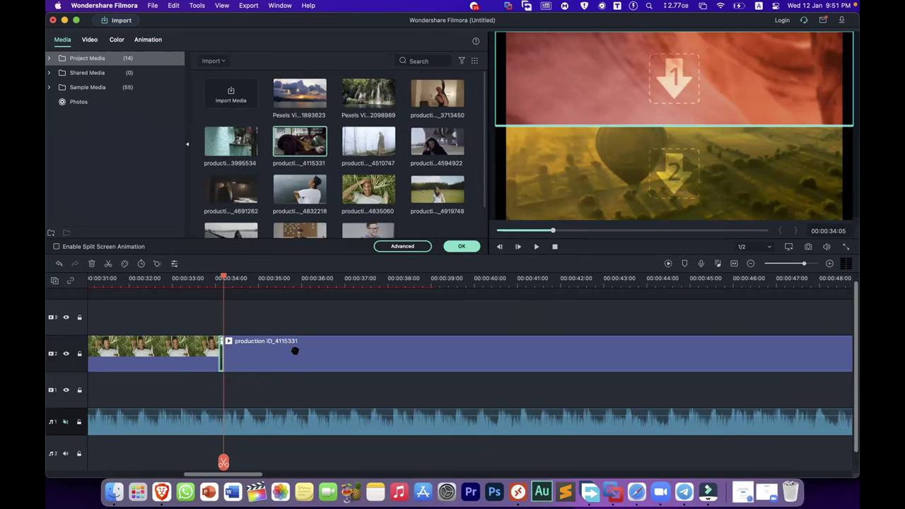
{"action": "key", "text": "super+z"}
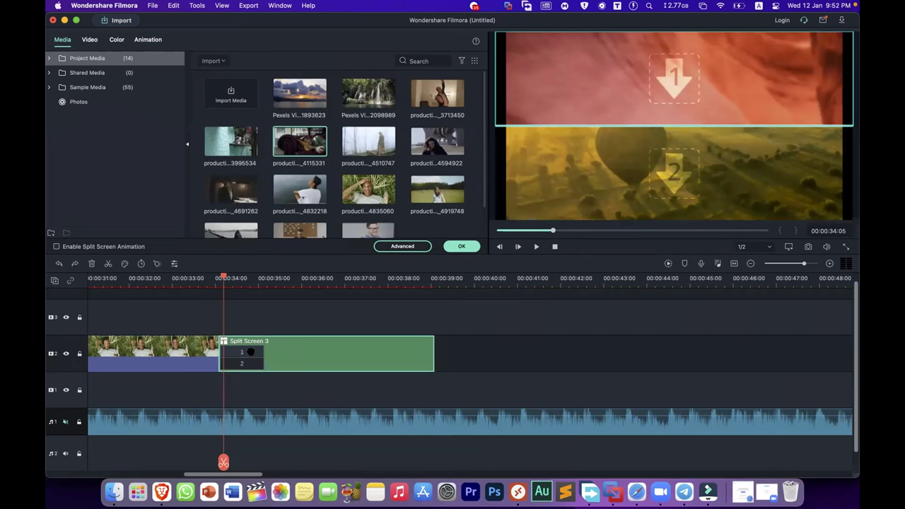
{"action": "left_click", "coordinate": [461, 247]}
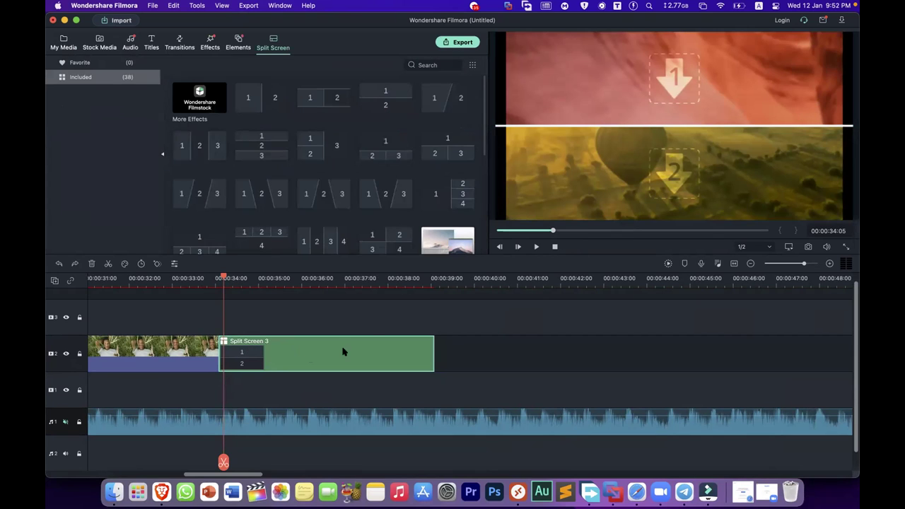
- Play the split-screen clip briefly, and add production ID_4115331 to its upper area before confirming the settings
{"action": "key", "text": "space"}
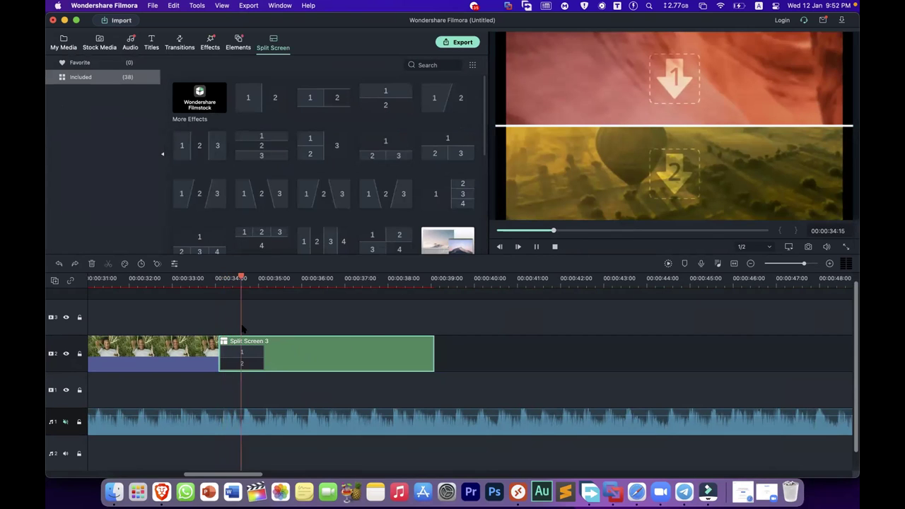
{"action": "key", "text": "space"}
{"action": "double_click", "coordinate": [274, 357]}
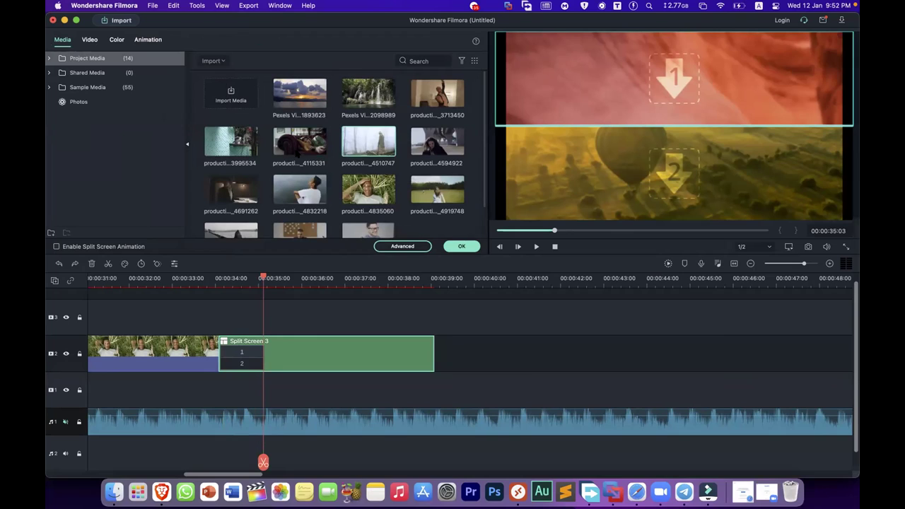
{"action": "right_click", "coordinate": [298, 149]}
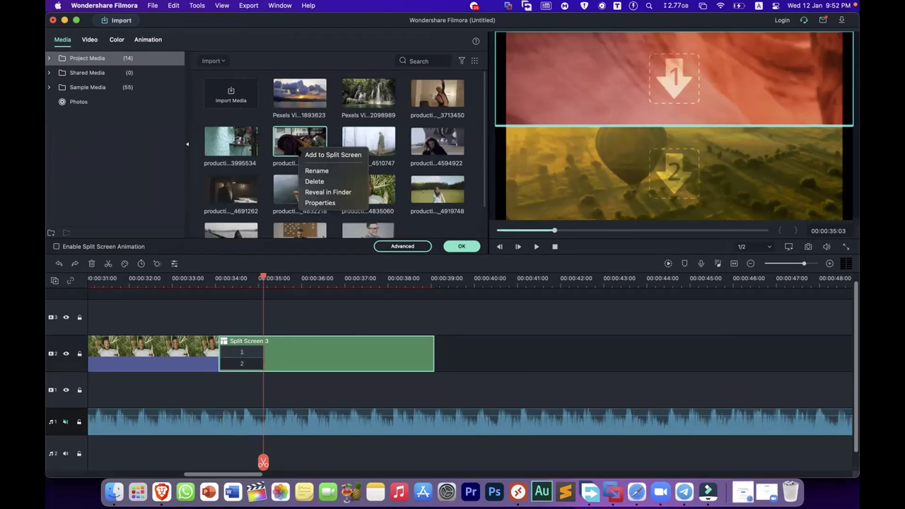
{"action": "left_click", "coordinate": [322, 155]}
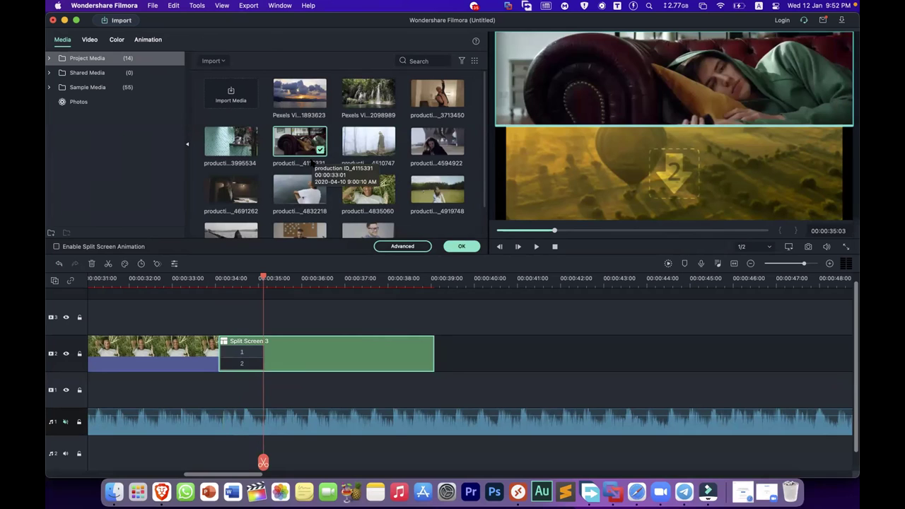
{"action": "left_click", "coordinate": [461, 246]}
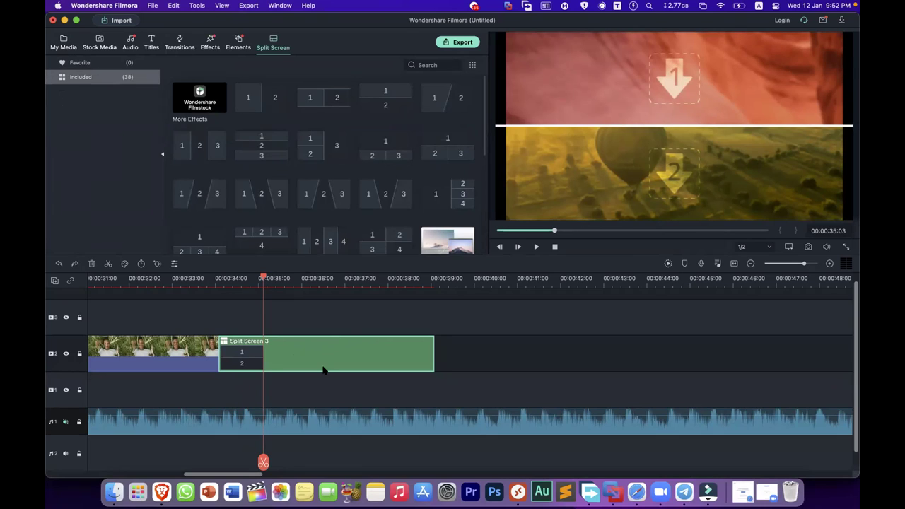
- Reopen the split screen and try production ID_4835060 and production ID_4594922 in its upper area
{"action": "double_click", "coordinate": [314, 346]}
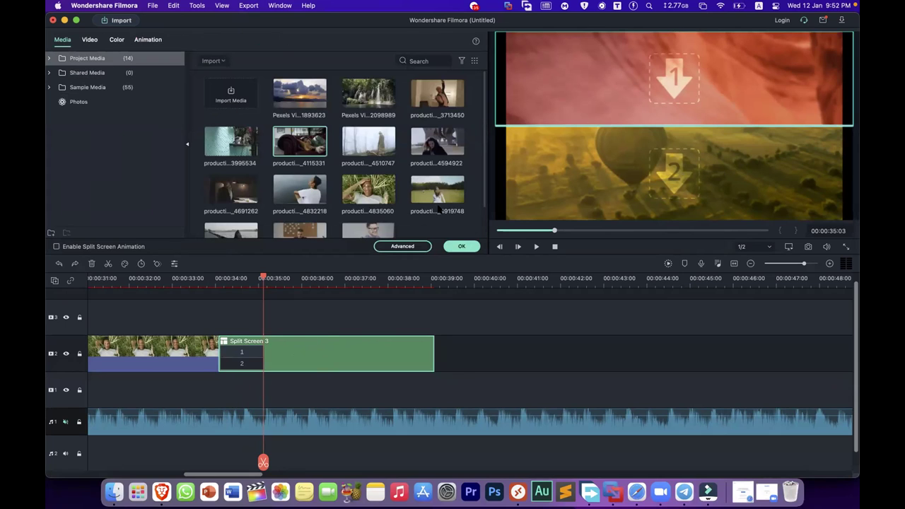
{"action": "scroll", "coordinate": [483, 97], "scroll_direction": "down", "scroll_amount": 2}
{"action": "scroll", "coordinate": [486, 97], "scroll_direction": "up", "scroll_amount": 2}
{"action": "right_click", "coordinate": [370, 189]}
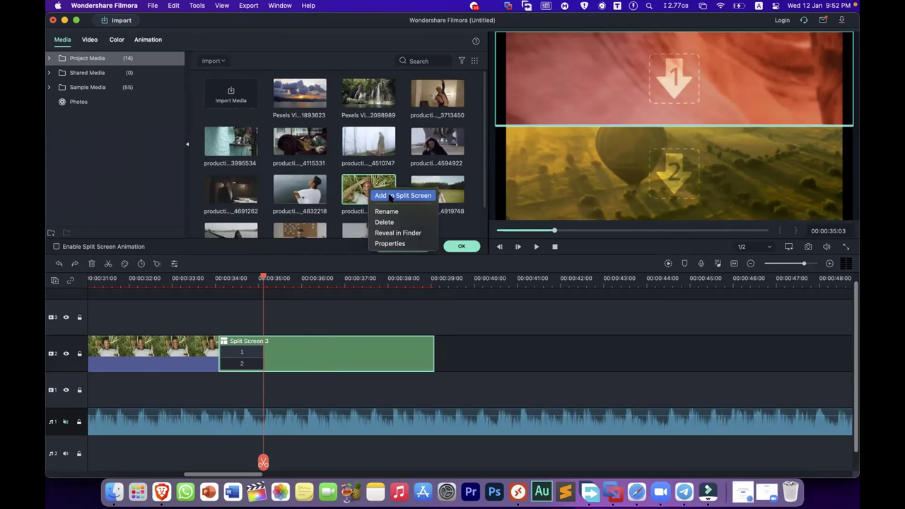
{"action": "left_click", "coordinate": [389, 196]}
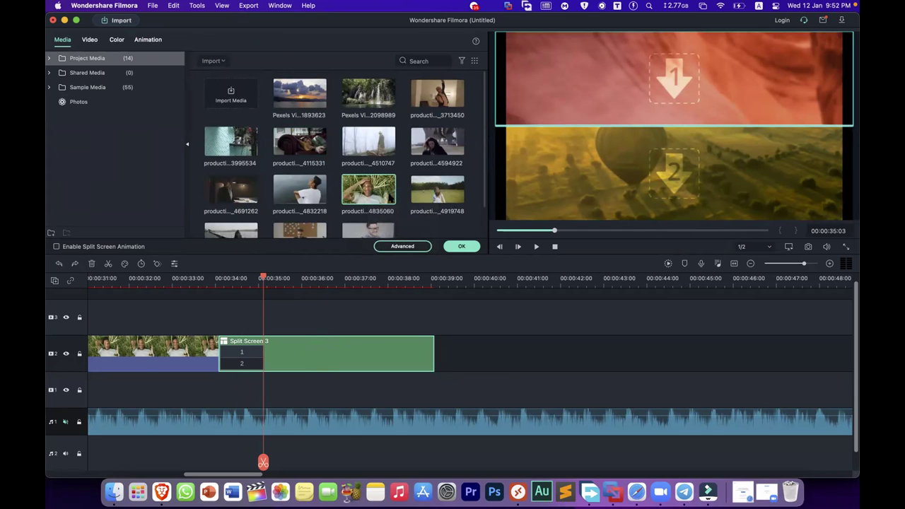
{"action": "left_click", "coordinate": [389, 197]}
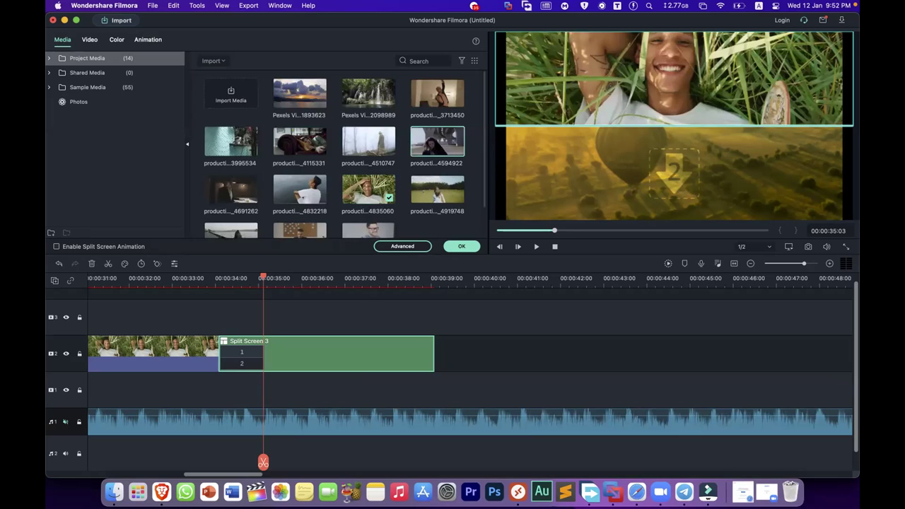
{"action": "right_click", "coordinate": [439, 141]}
{"action": "left_click", "coordinate": [459, 146]}
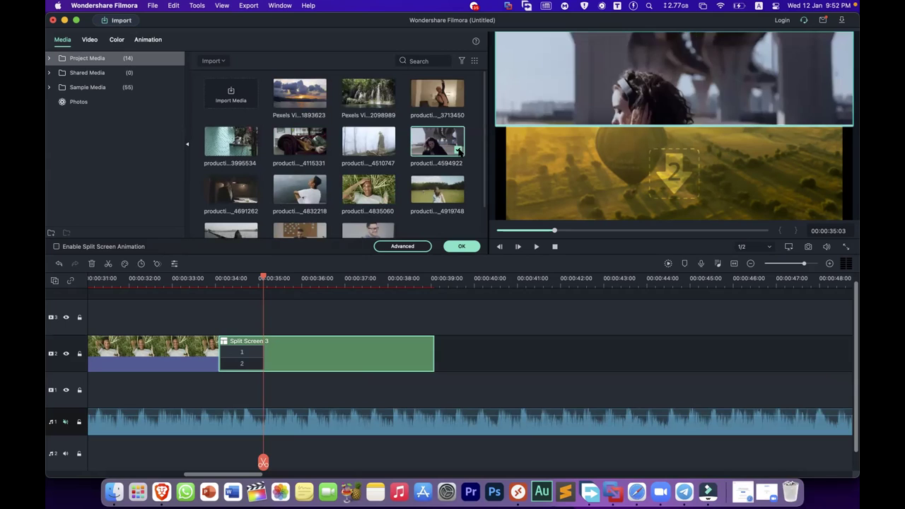
- Fill the split screen's upper area with production ID_4835060 and its lower area with production ID_4510747
{"action": "left_click", "coordinate": [618, 164]}
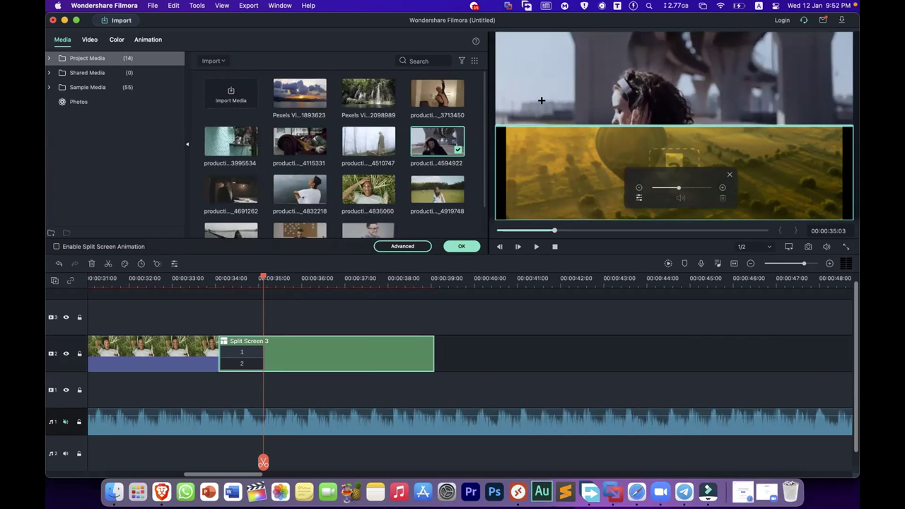
{"action": "left_click", "coordinate": [582, 97]}
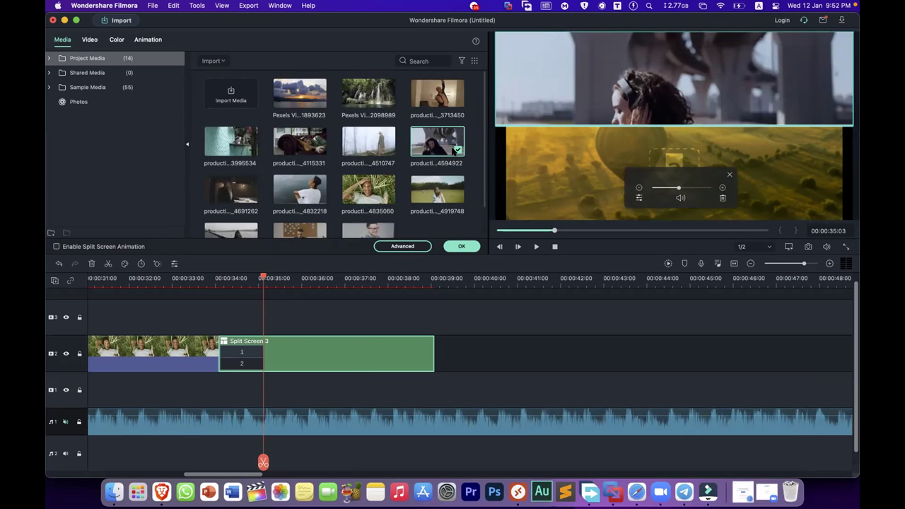
{"action": "right_click", "coordinate": [382, 190]}
{"action": "left_click", "coordinate": [406, 187]}
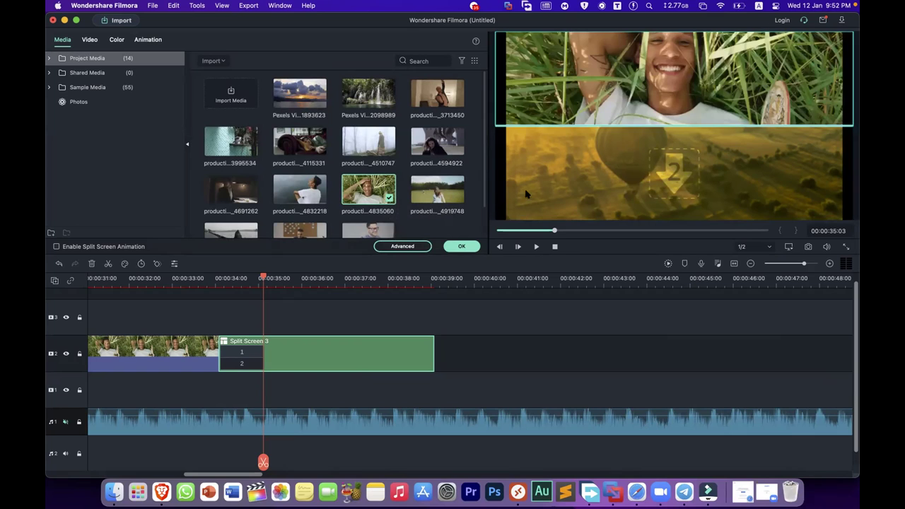
{"action": "left_click", "coordinate": [568, 186]}
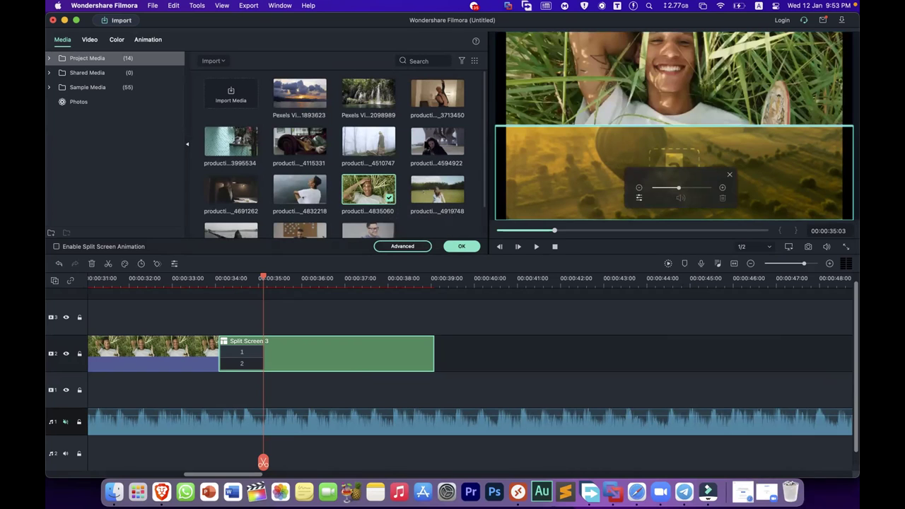
{"action": "right_click", "coordinate": [383, 146]}
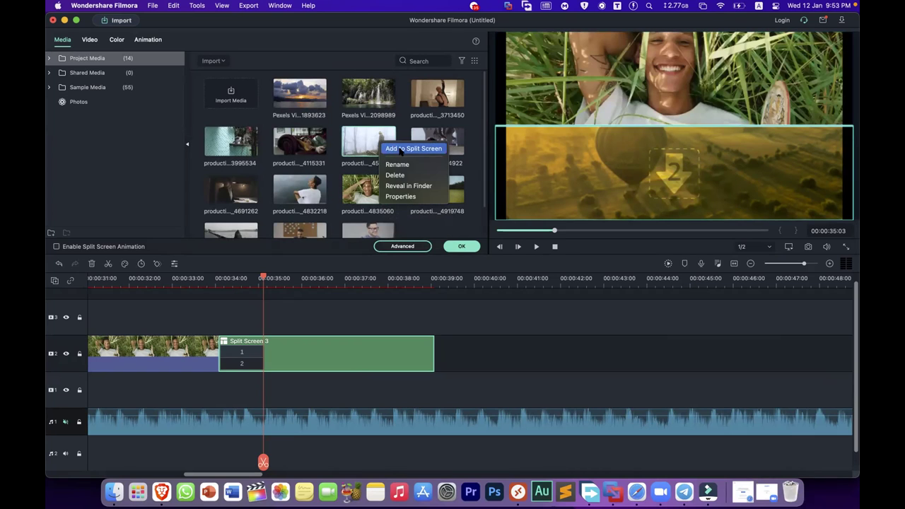
{"action": "left_click", "coordinate": [401, 149]}
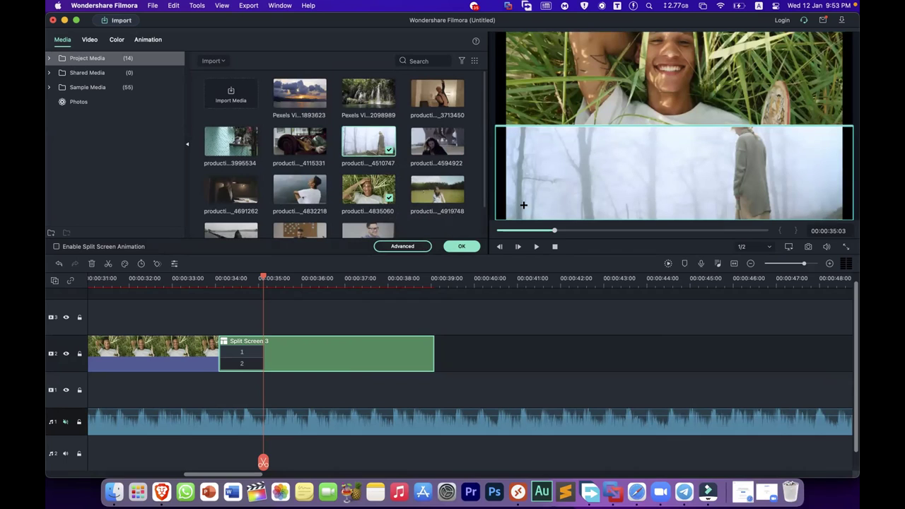
- Review the split screen's border size and scale the split screen to 109.8% to fill the frame
{"action": "left_click", "coordinate": [89, 40]}
{"action": "mouse_move", "coordinate": [175, 107]}
{"action": "left_mouse_down"}
{"action": "mouse_move", "coordinate": [184, 107]}
{"action": "mouse_move", "coordinate": [174, 108]}
{"action": "left_mouse_up"}
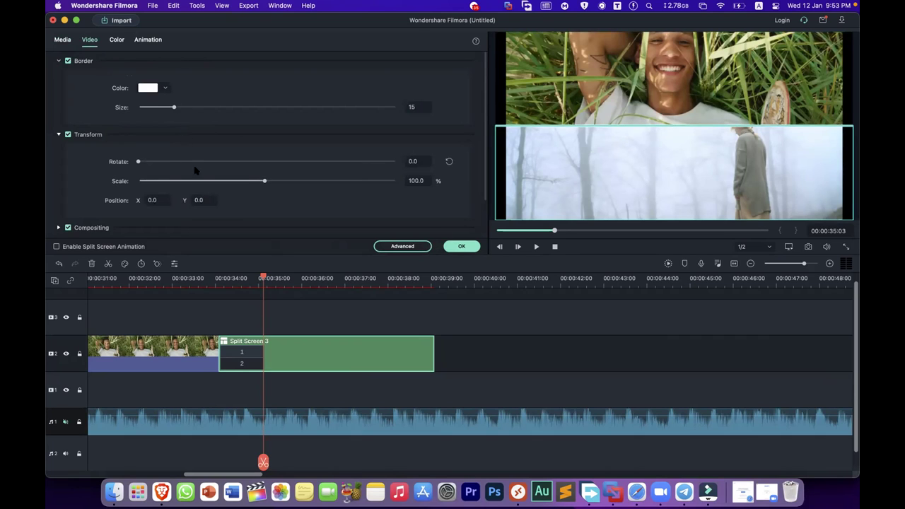
{"action": "left_click_drag", "start_coordinate": [265, 182], "coordinate": [269, 182]}
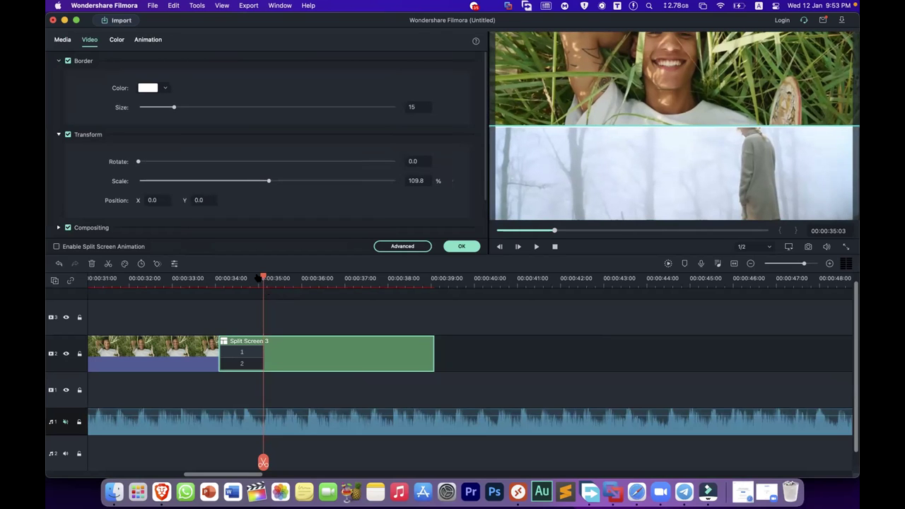
- Play the split-screen clip from its start and look through its remaining video settings
{"action": "left_click", "coordinate": [216, 277]}
{"action": "key", "text": "space"}
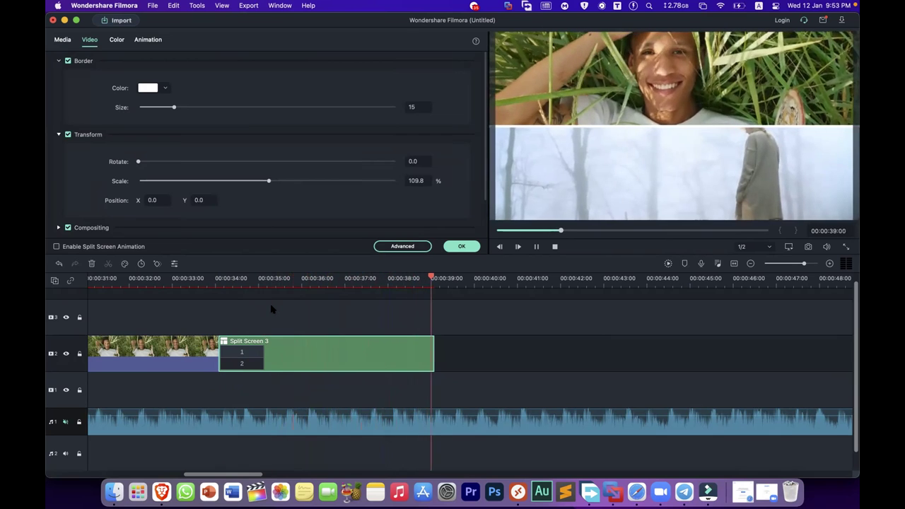
{"action": "key", "text": "space"}
{"action": "scroll", "coordinate": [283, 189], "scroll_direction": "down", "scroll_amount": 2}
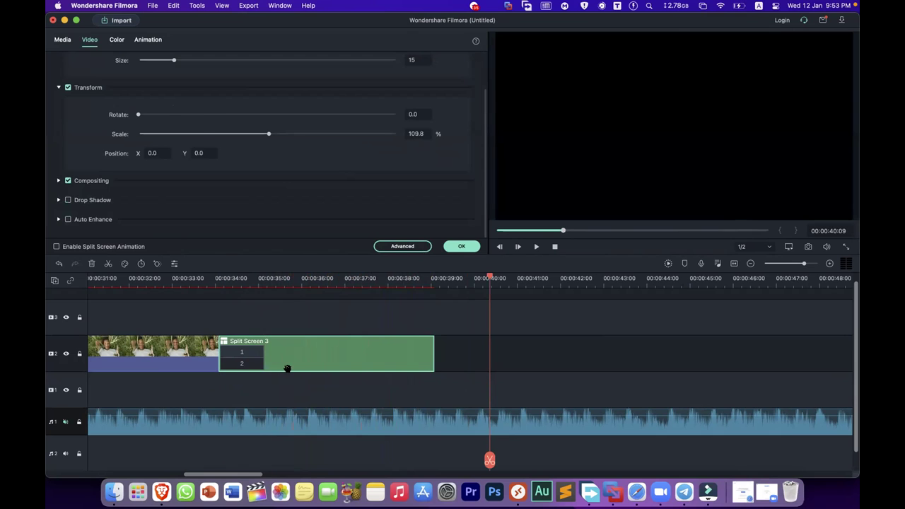
- Delete the split-screen clip from video track 2 and browse the other split-screen presets
{"action": "key", "text": "Delete"}
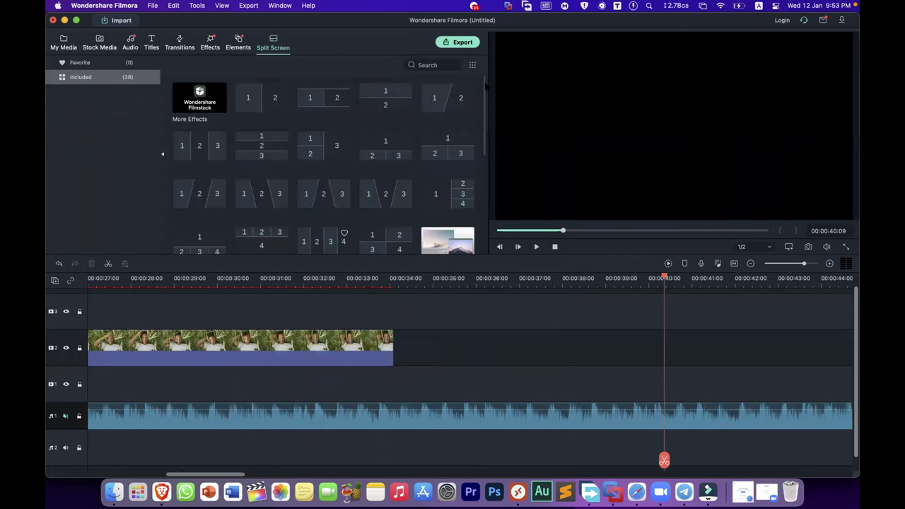
{"action": "left_click_drag", "start_coordinate": [485, 85], "coordinate": [479, 67]}
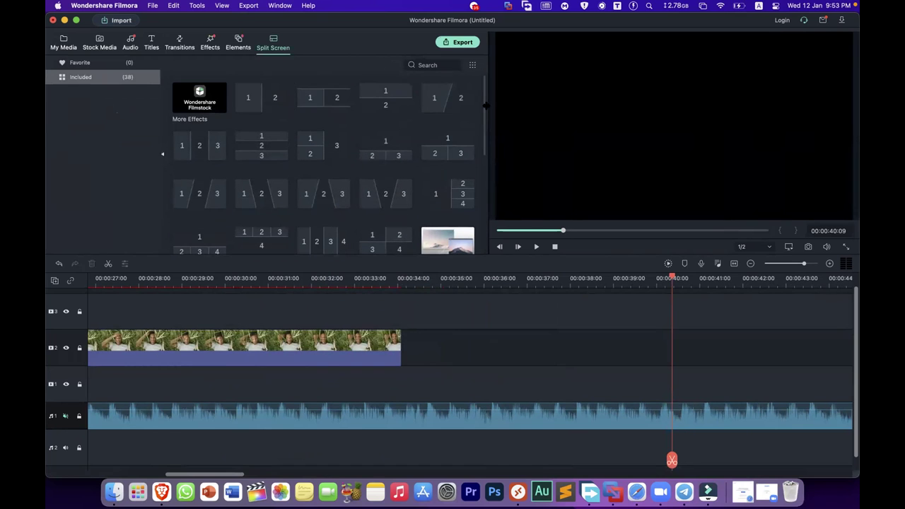
{"action": "scroll", "coordinate": [324, 201], "scroll_direction": "down", "scroll_amount": 5}
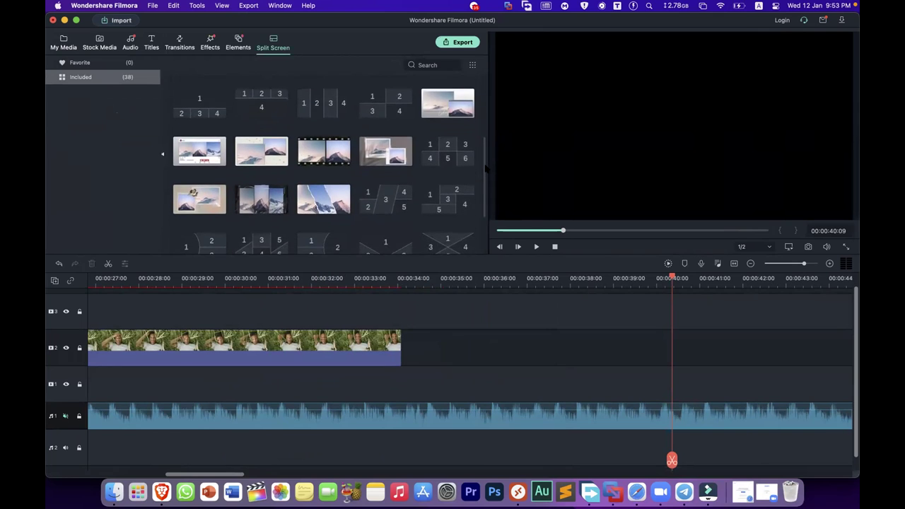
- Add the Paper split-screen preset after the last clip on video track 2 and fill its first area with production ID_4510747
{"action": "left_click_drag", "start_coordinate": [324, 200], "coordinate": [439, 318]}
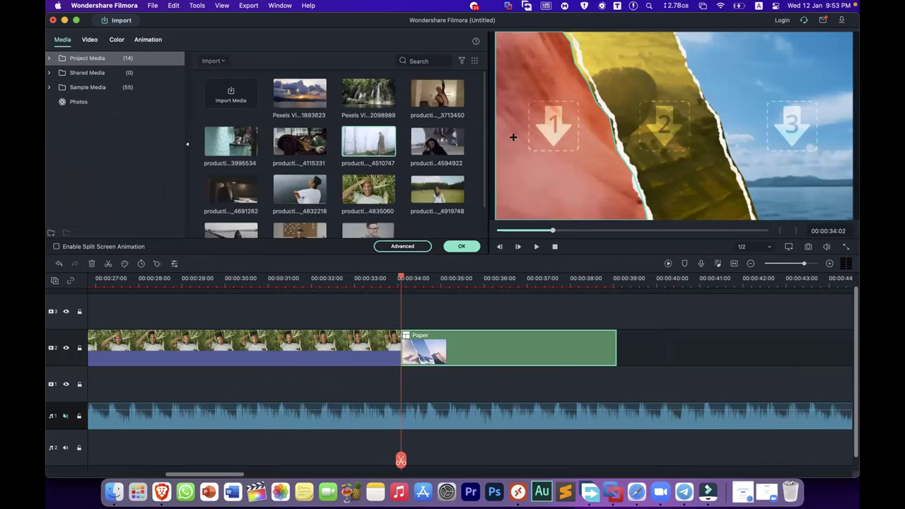
{"action": "right_click", "coordinate": [372, 144]}
{"action": "left_click", "coordinate": [385, 149]}
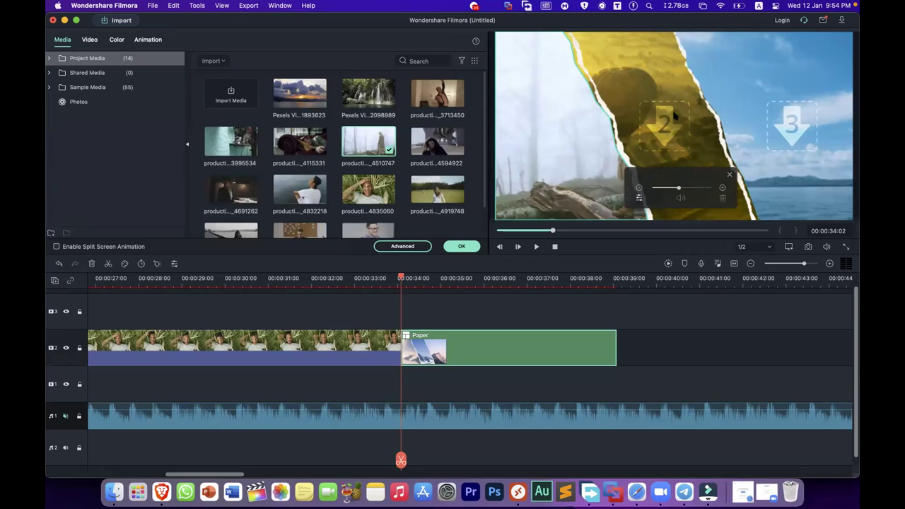
- Fill the Paper split screen's second area with production ID_4919748 and its third area with production ID_4832218
{"action": "right_click", "coordinate": [460, 190]}
{"action": "left_click", "coordinate": [458, 191]}
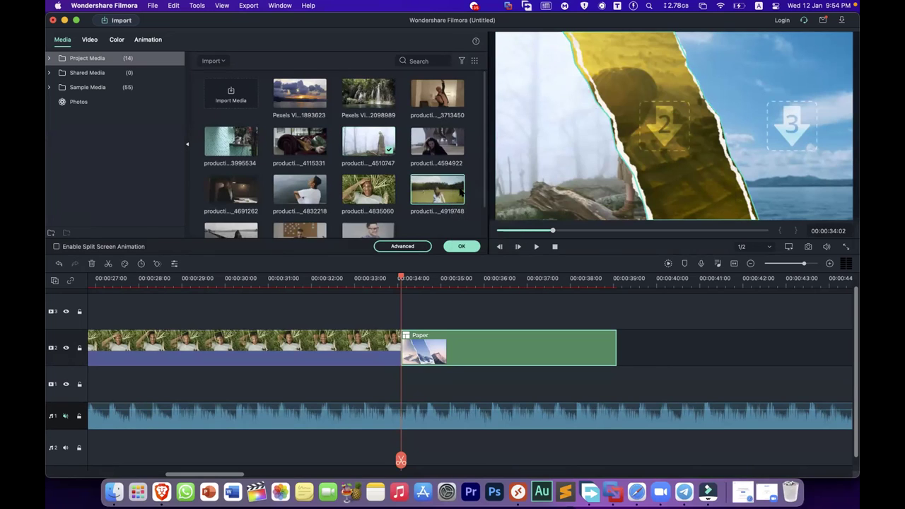
{"action": "double_click", "coordinate": [460, 190]}
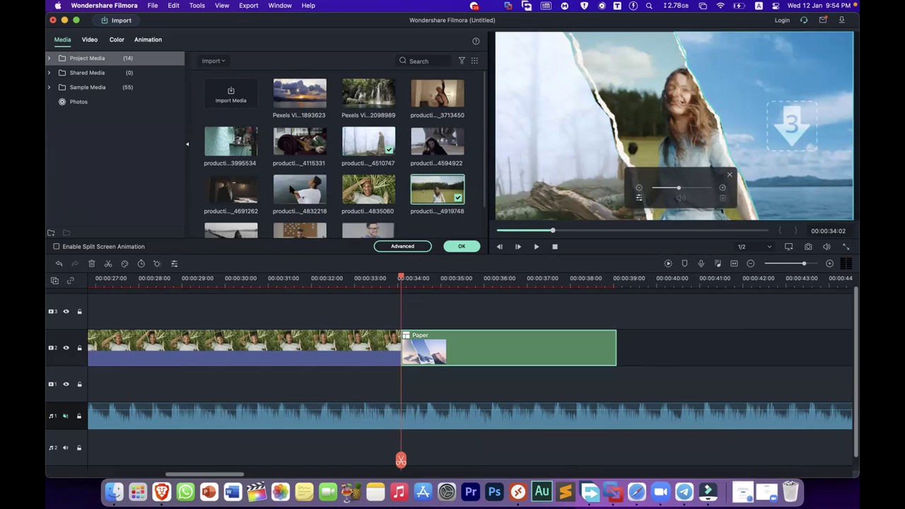
{"action": "right_click", "coordinate": [294, 190]}
{"action": "left_click", "coordinate": [301, 192]}
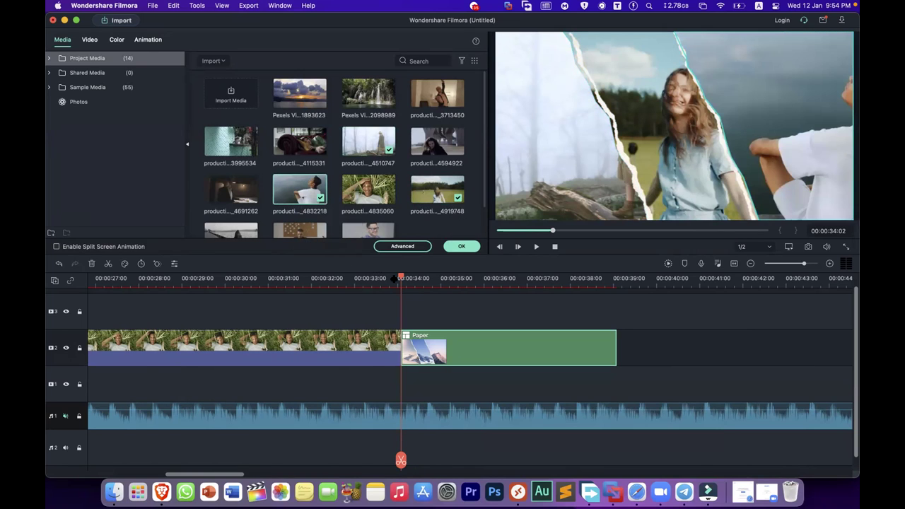
- Play the filled Paper split screen to check how the three clips are framed
{"action": "key", "text": "space"}
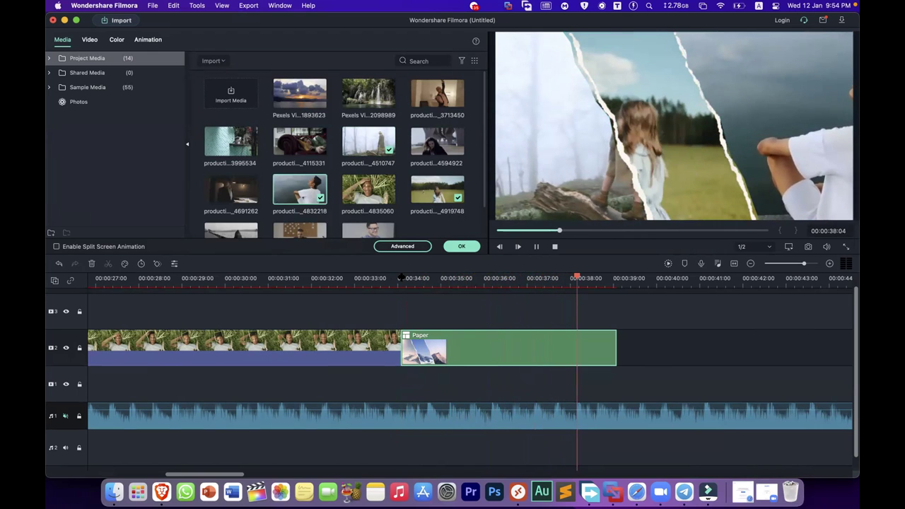
{"action": "left_click", "coordinate": [545, 139]}
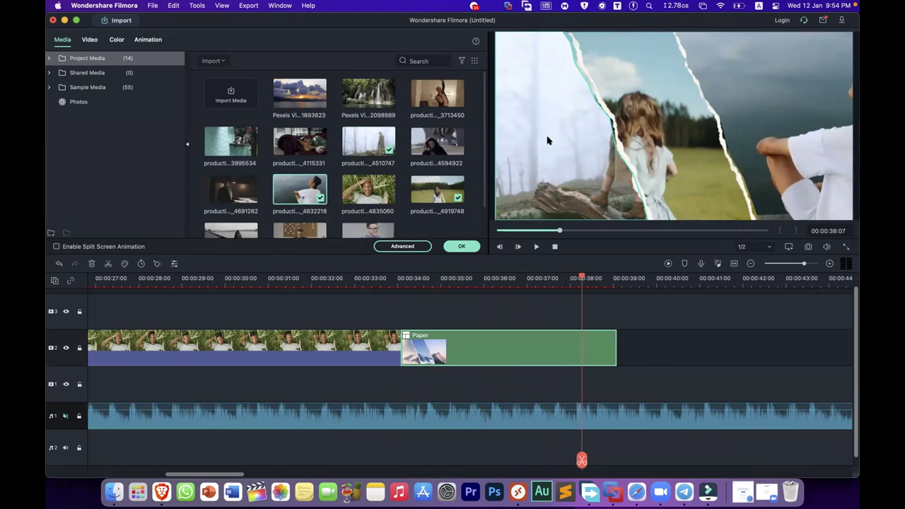
- In the advanced split-screen editor, shift production ID_4510747 to position X -903.5, Y 12.5, and close the editor
{"action": "left_click", "coordinate": [553, 145]}
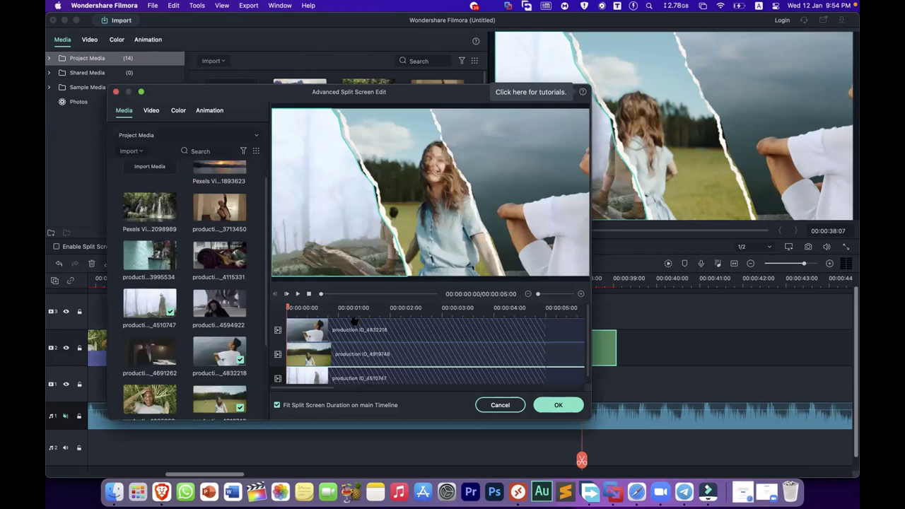
{"action": "left_click", "coordinate": [353, 352]}
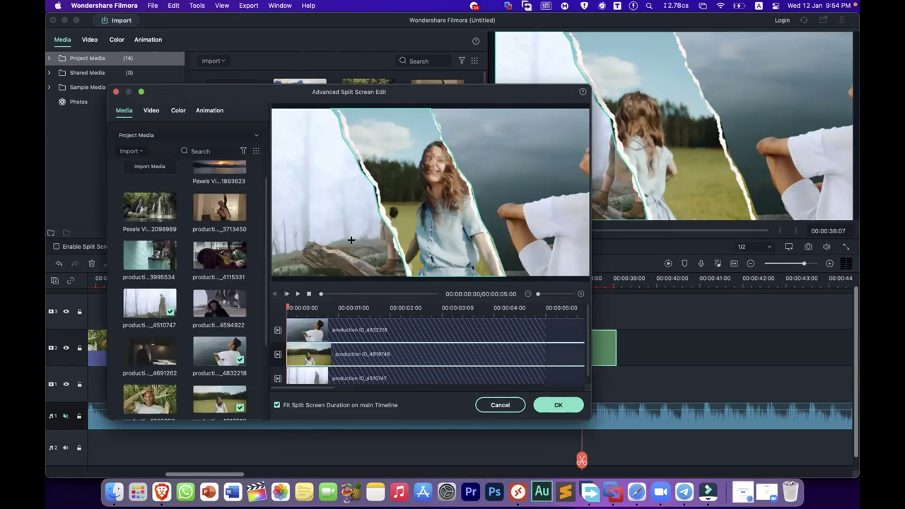
{"action": "left_click", "coordinate": [150, 111]}
{"action": "left_click_drag", "start_coordinate": [335, 218], "coordinate": [282, 233]}
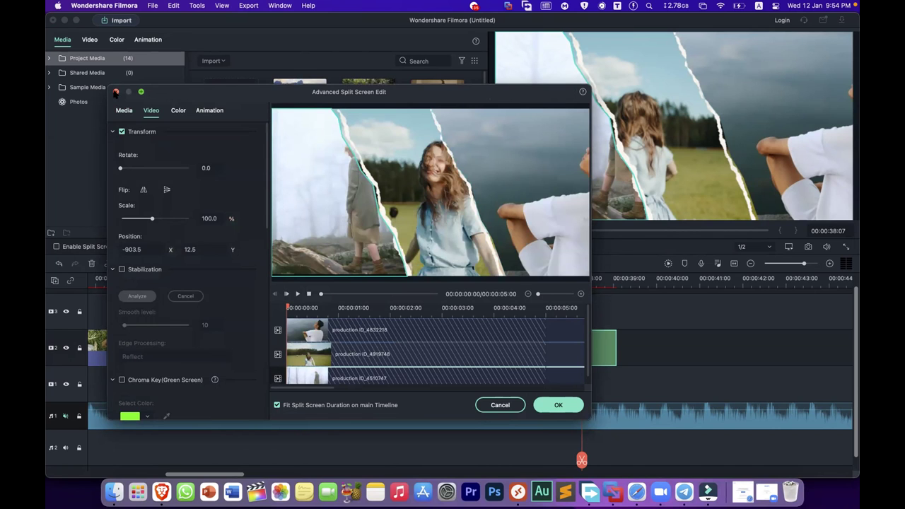
{"action": "left_click", "coordinate": [115, 93]}
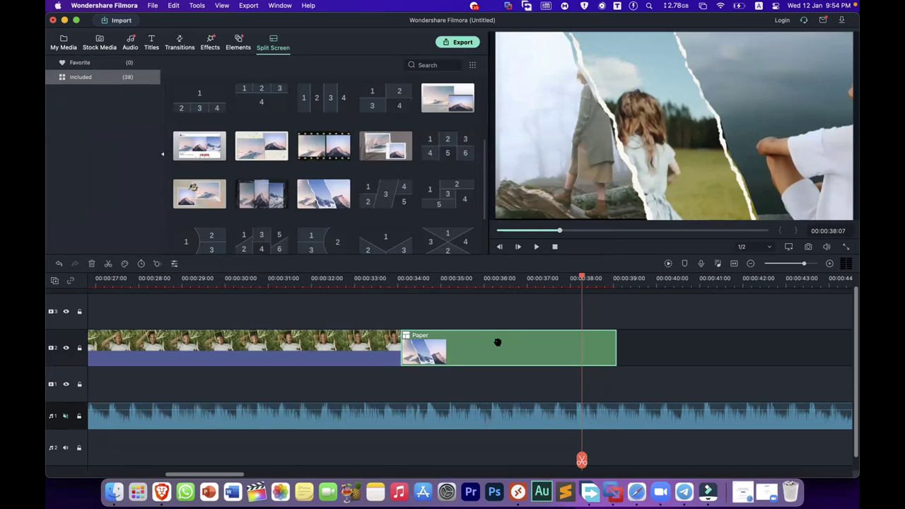
- Reopen the Paper clip's advanced split-screen editor and shift production ID_4510747 to about X -1112.7, Y 12.5
{"action": "double_click", "coordinate": [498, 342]}
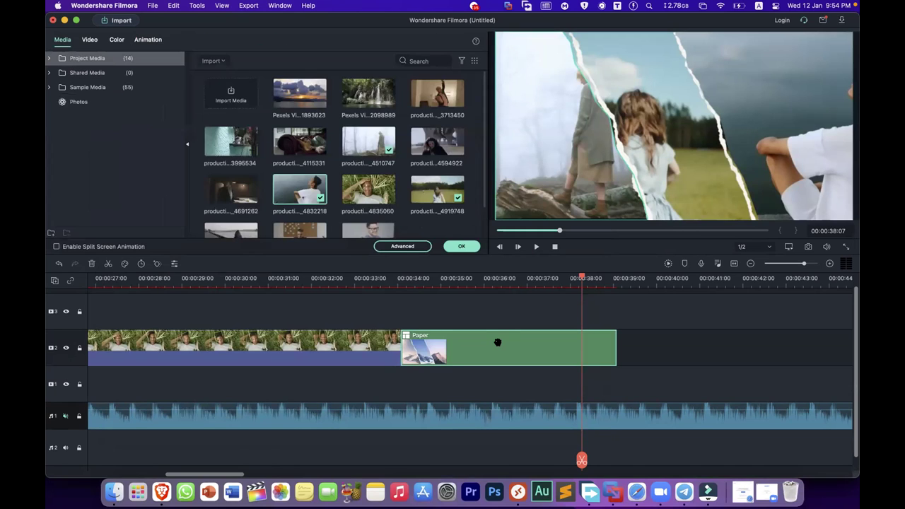
{"action": "left_click", "coordinate": [566, 137]}
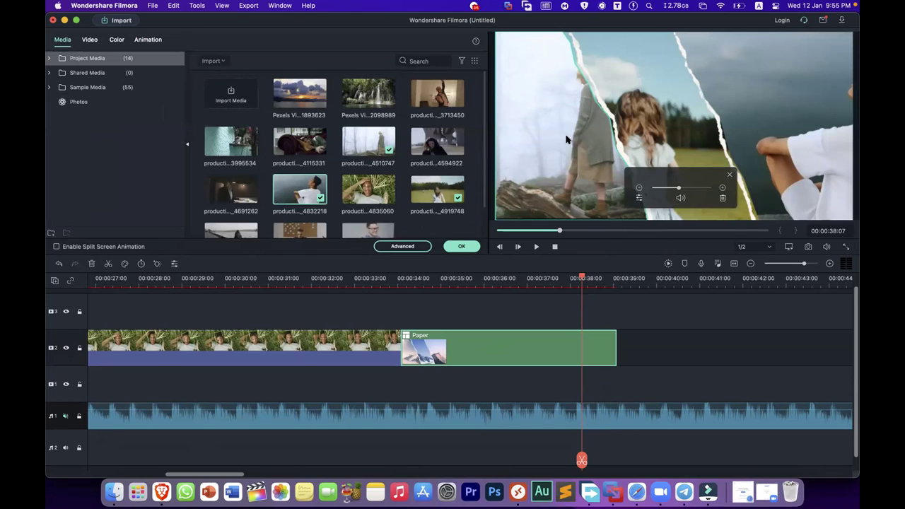
{"action": "left_click", "coordinate": [638, 199]}
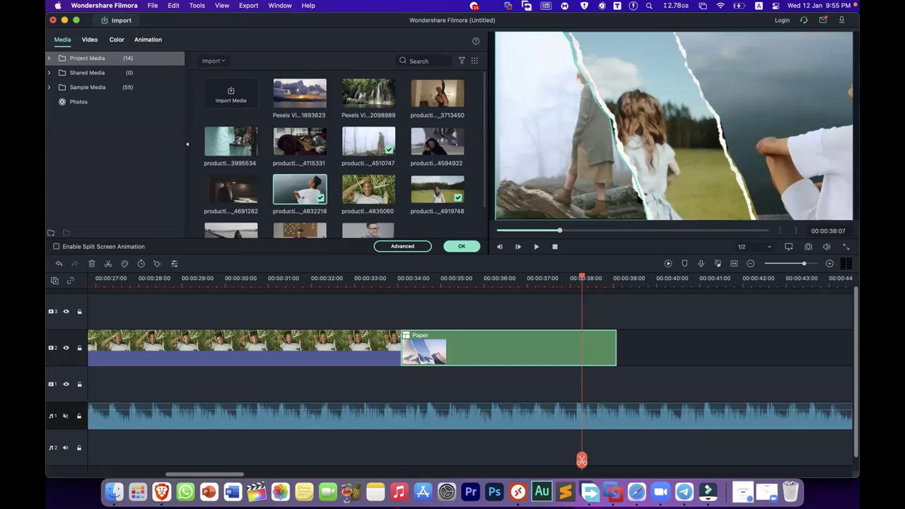
{"action": "left_click", "coordinate": [402, 246]}
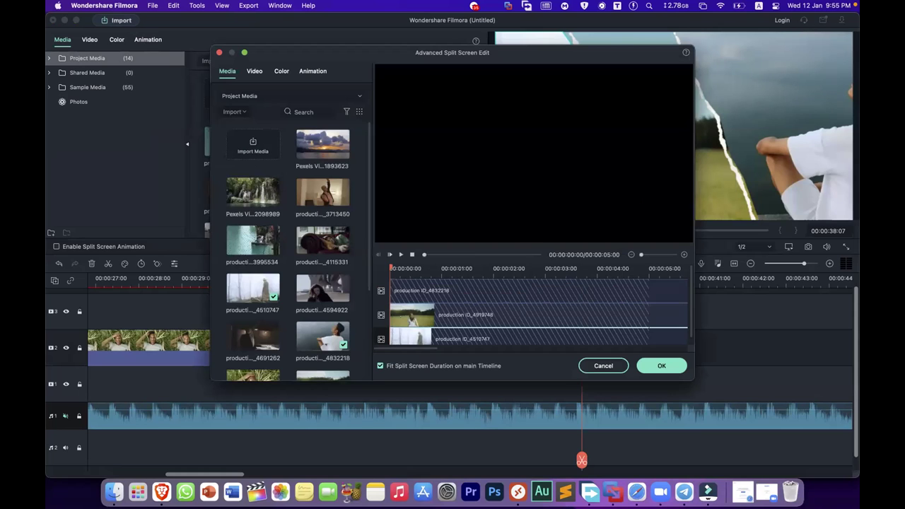
{"action": "left_click_drag", "start_coordinate": [413, 60], "coordinate": [409, 58]}
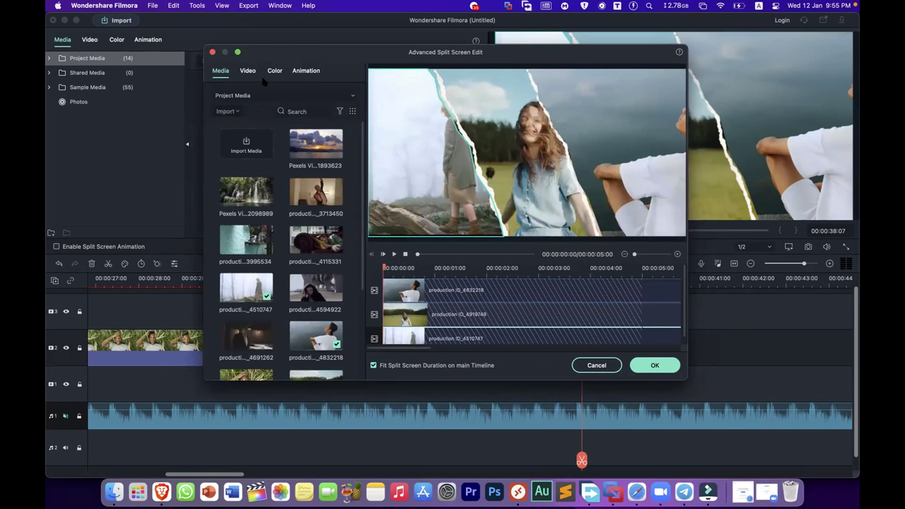
{"action": "left_click", "coordinate": [414, 165]}
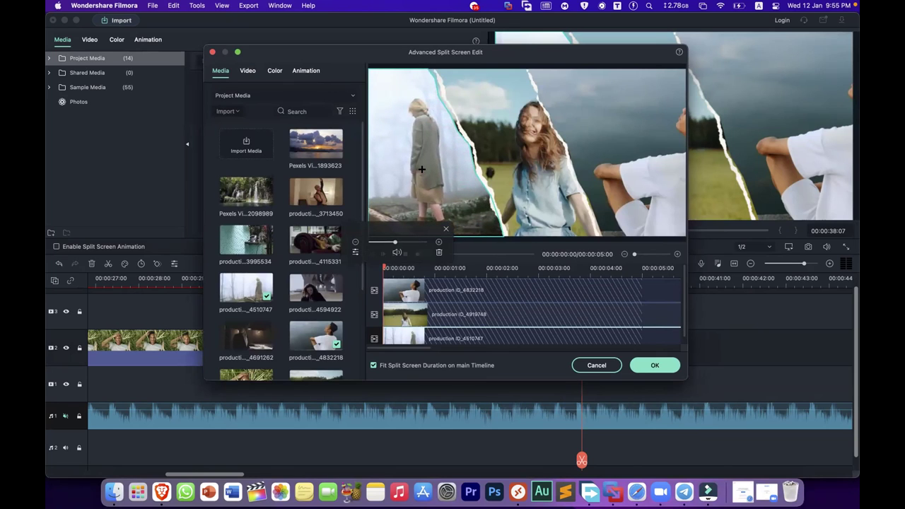
- Shift production ID_4832218 and production ID_4919748 leftward within their split-screen areas and apply the advanced edits
{"action": "left_click", "coordinate": [615, 175]}
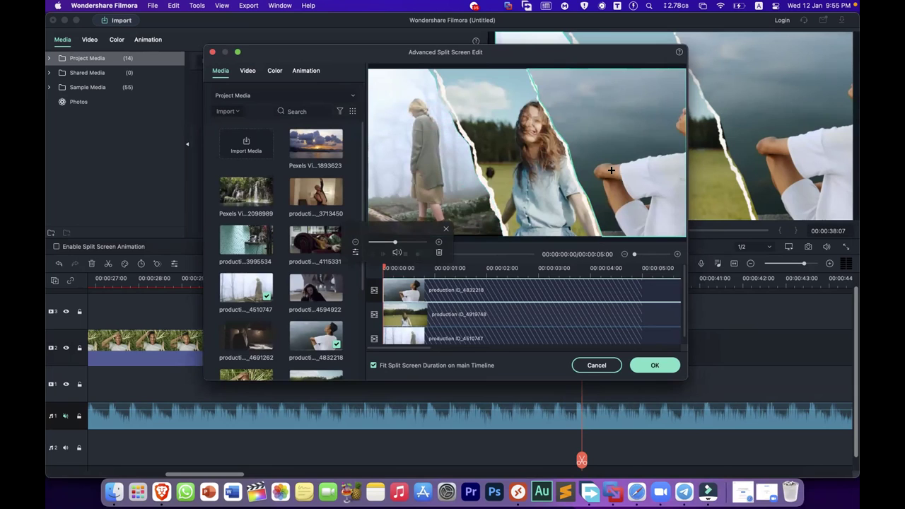
{"action": "left_click_drag", "start_coordinate": [630, 175], "coordinate": [598, 180]}
{"action": "left_click", "coordinate": [547, 185]}
{"action": "left_click_drag", "start_coordinate": [542, 186], "coordinate": [520, 170]}
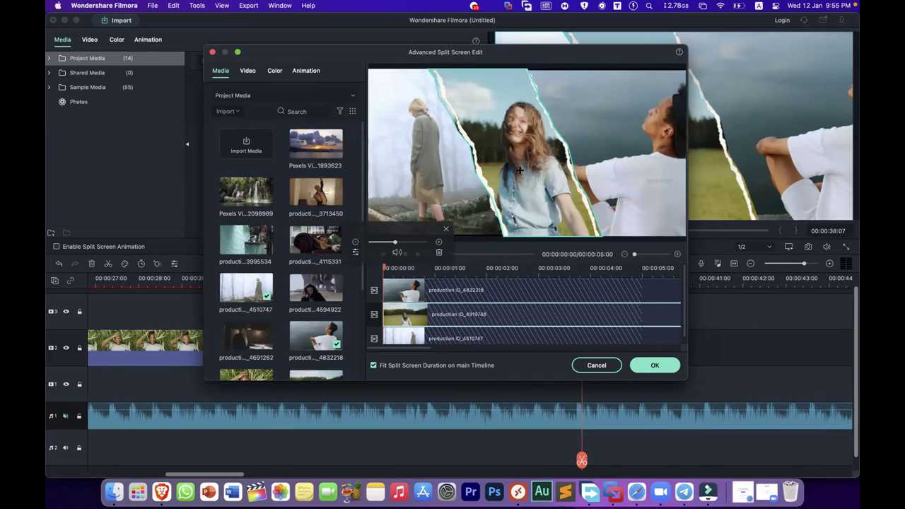
{"action": "left_click", "coordinate": [653, 366]}
- Play the Paper split screen from near its start to review the repositioned clips
{"action": "left_click", "coordinate": [428, 282]}
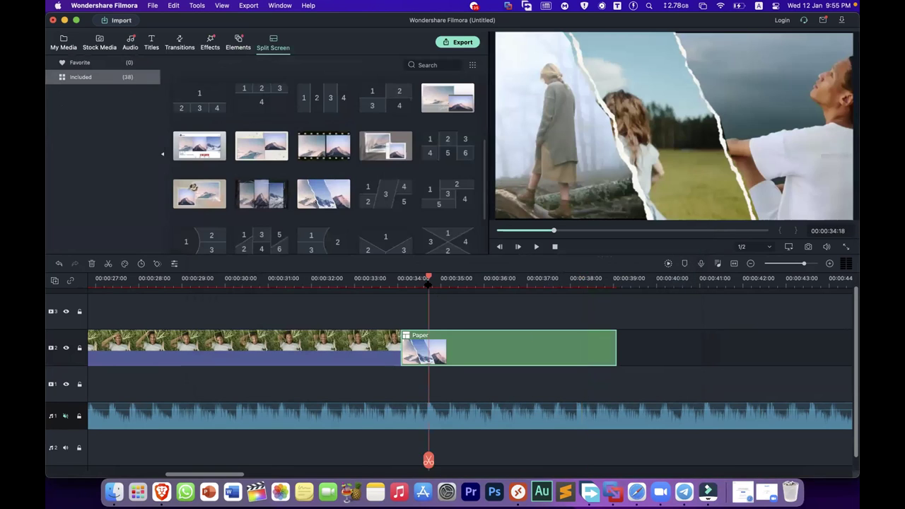
{"action": "key", "text": "space"}
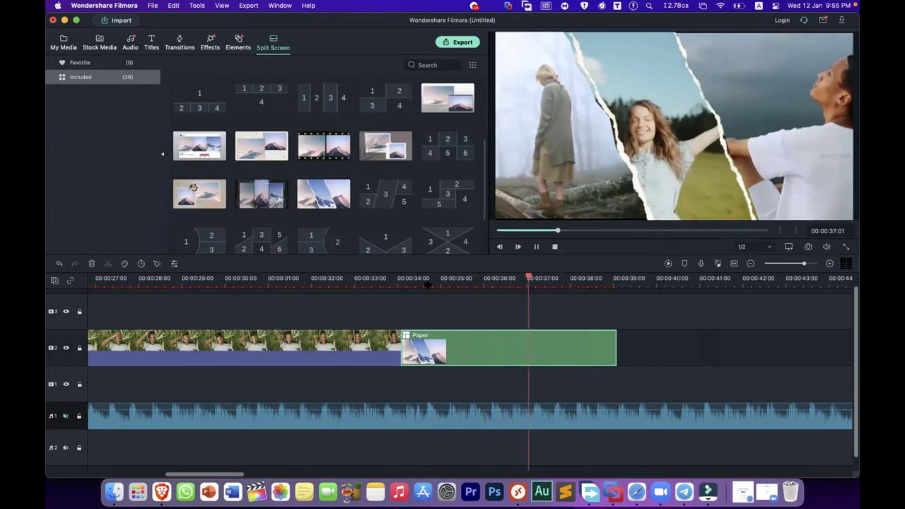
{"action": "key", "text": "space"}
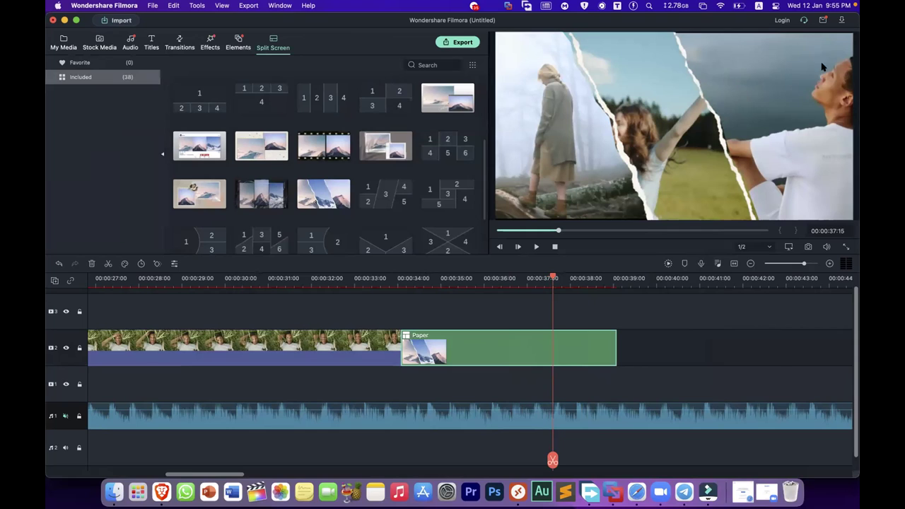
- In the advanced split-screen editor, scale production ID_4510747 to 163.4% and reposition it so the woman is in view
{"action": "double_click", "coordinate": [549, 359]}
{"action": "left_click", "coordinate": [565, 161]}
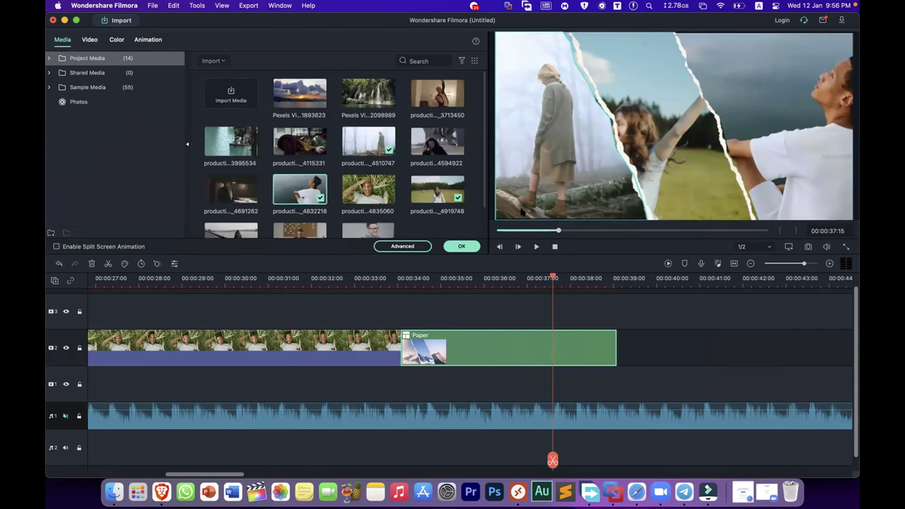
{"action": "left_click", "coordinate": [403, 246]}
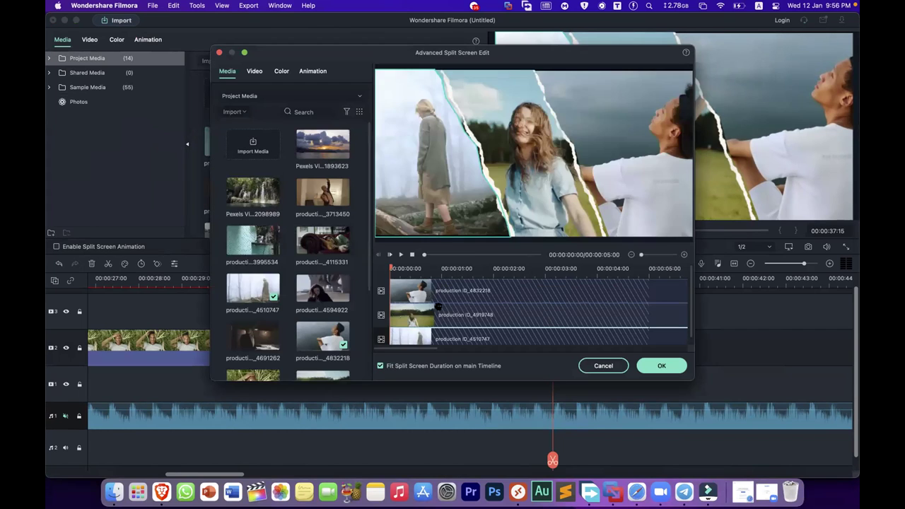
{"action": "left_click", "coordinate": [254, 72]}
{"action": "mouse_move", "coordinate": [255, 179]}
{"action": "left_mouse_down"}
{"action": "mouse_move", "coordinate": [246, 178]}
{"action": "mouse_move", "coordinate": [254, 179]}
{"action": "left_mouse_up"}
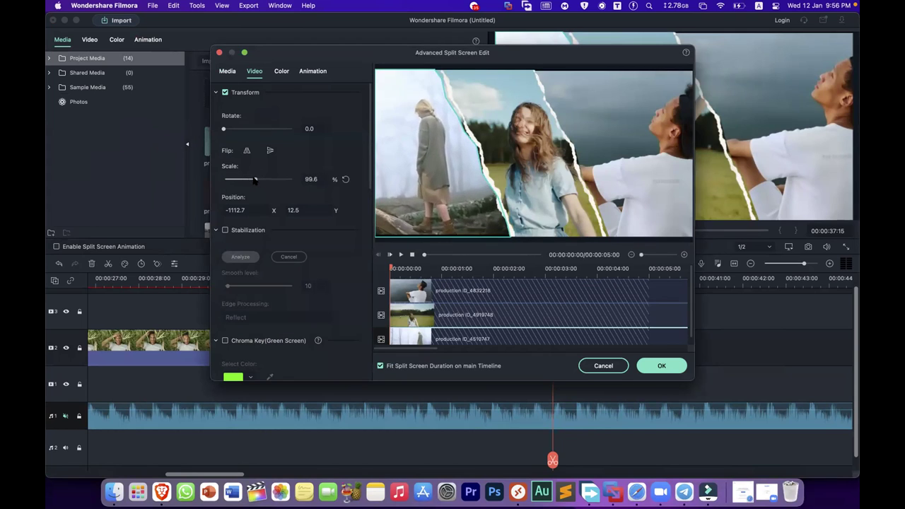
{"action": "mouse_move", "coordinate": [252, 179]}
{"action": "left_mouse_down"}
{"action": "mouse_move", "coordinate": [241, 180]}
{"action": "mouse_move", "coordinate": [263, 180]}
{"action": "left_mouse_up"}
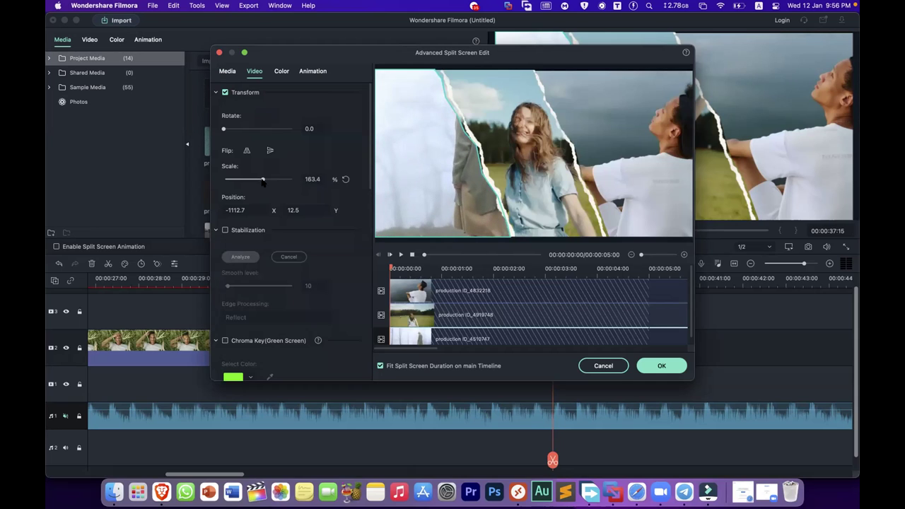
{"action": "left_click_drag", "start_coordinate": [481, 179], "coordinate": [427, 186]}
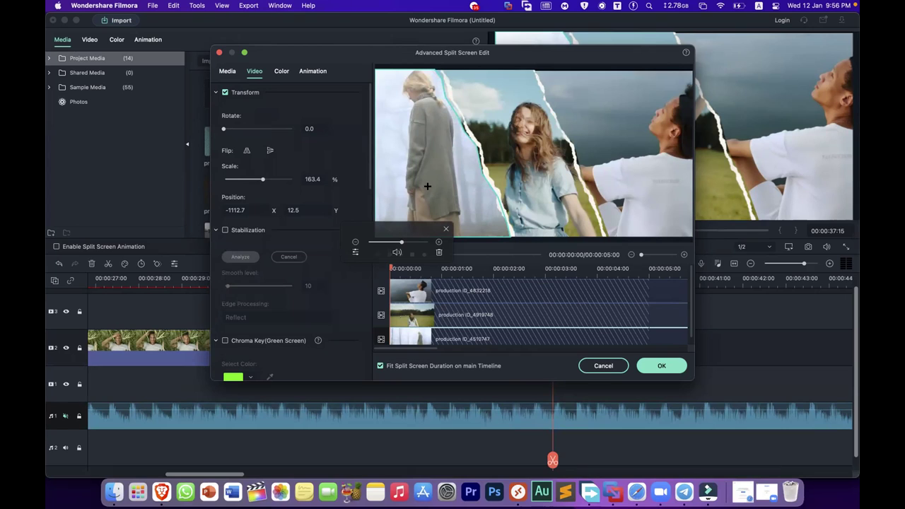
- Enlarge production ID_4919748 in the middle area and shift it slightly left within its frame
{"action": "left_click", "coordinate": [541, 161]}
{"action": "left_click", "coordinate": [542, 164]}
{"action": "mouse_move", "coordinate": [254, 179]}
{"action": "left_mouse_down"}
{"action": "mouse_move", "coordinate": [240, 179]}
{"action": "mouse_move", "coordinate": [260, 180]}
{"action": "left_mouse_up"}
{"action": "left_click_drag", "start_coordinate": [535, 175], "coordinate": [522, 177]}
- Scale production ID_4832218 to 114.1%, move it to about X 312.0, Y -3.1, and apply the advanced edits
{"action": "left_click", "coordinate": [661, 166]}
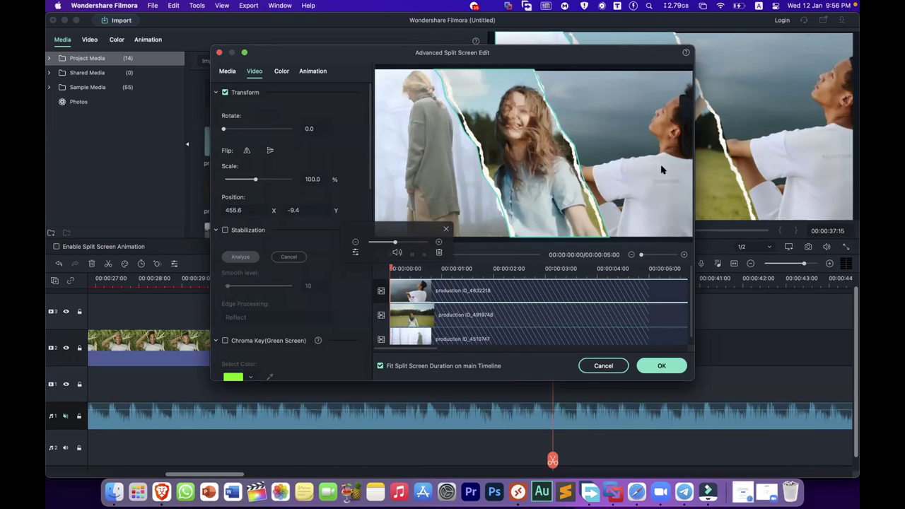
{"action": "mouse_move", "coordinate": [255, 181]}
{"action": "left_mouse_down"}
{"action": "mouse_move", "coordinate": [244, 181]}
{"action": "mouse_move", "coordinate": [257, 181]}
{"action": "left_mouse_up"}
{"action": "left_click_drag", "start_coordinate": [629, 167], "coordinate": [618, 170]}
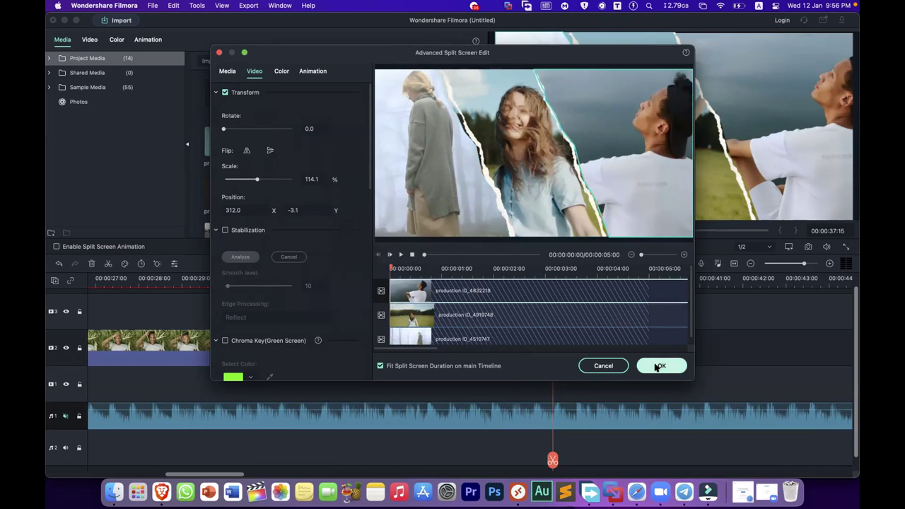
{"action": "left_click", "coordinate": [656, 366]}
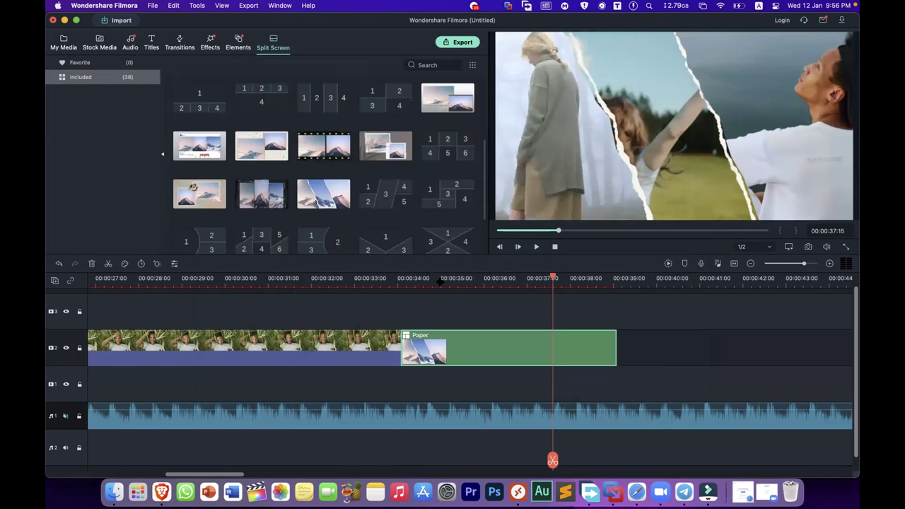
- Play the Paper split screen to check the enlarged clips
{"action": "left_click", "coordinate": [436, 278]}
{"action": "key", "text": "space"}
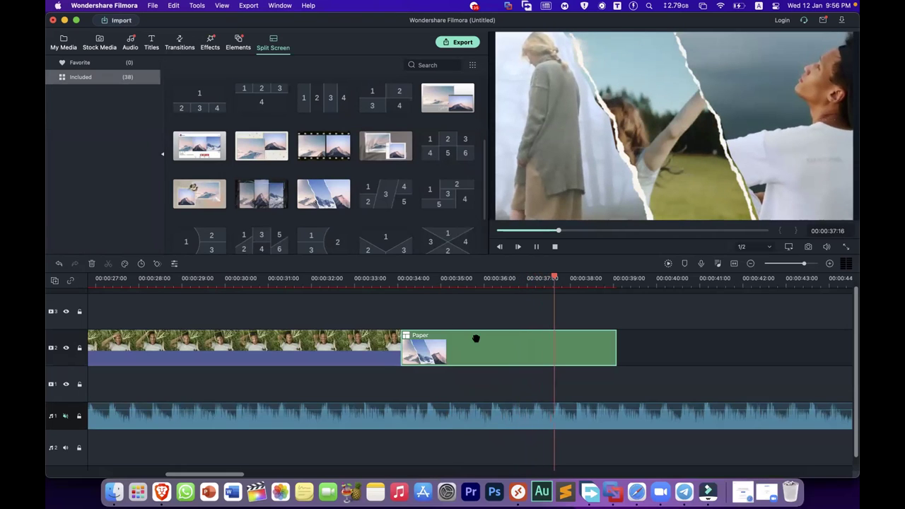
{"action": "key", "text": "space"}
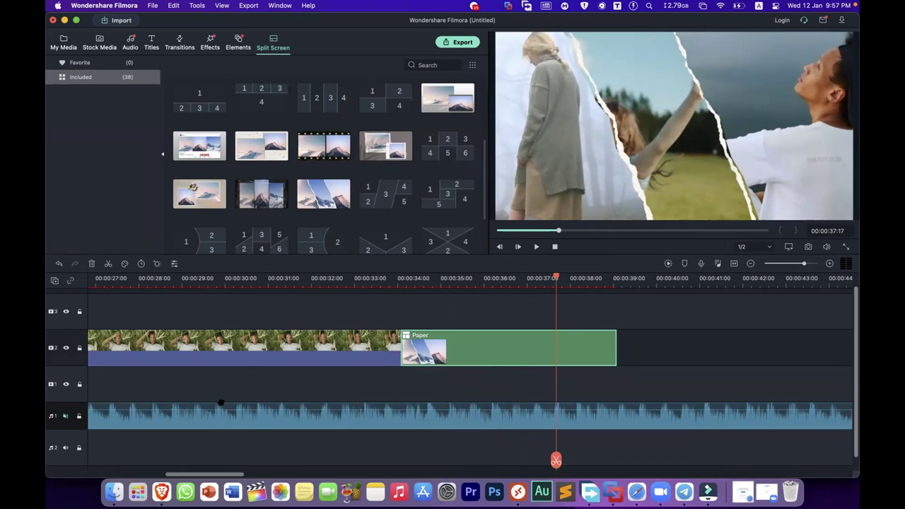
- Move the playhead to the timeline's start and unmute audio track 1 with the Take It music
{"action": "scroll", "coordinate": [569, 315], "scroll_direction": "left", "scroll_amount": 15}
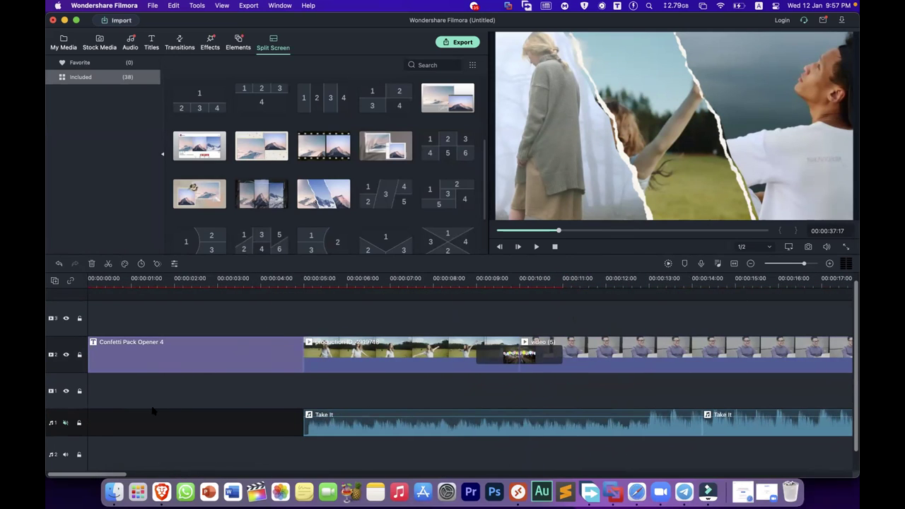
{"action": "left_click", "coordinate": [92, 282]}
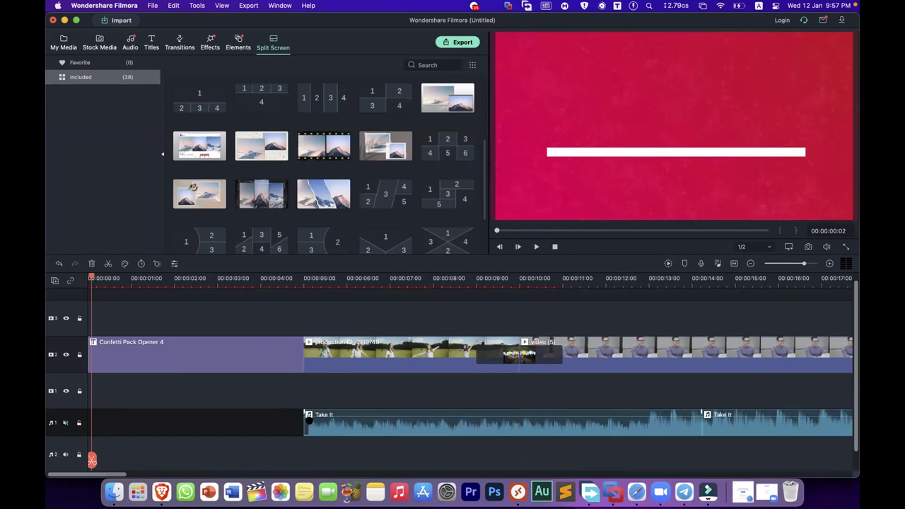
{"action": "left_click", "coordinate": [311, 424]}
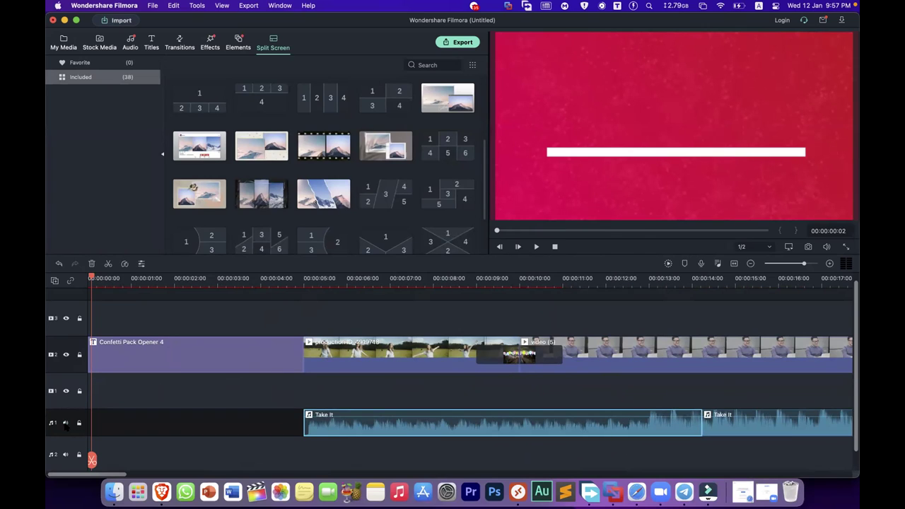
- Move the first Take It clip to the timeline's start and place the second Take It clip directly after it
{"action": "left_click", "coordinate": [536, 247]}
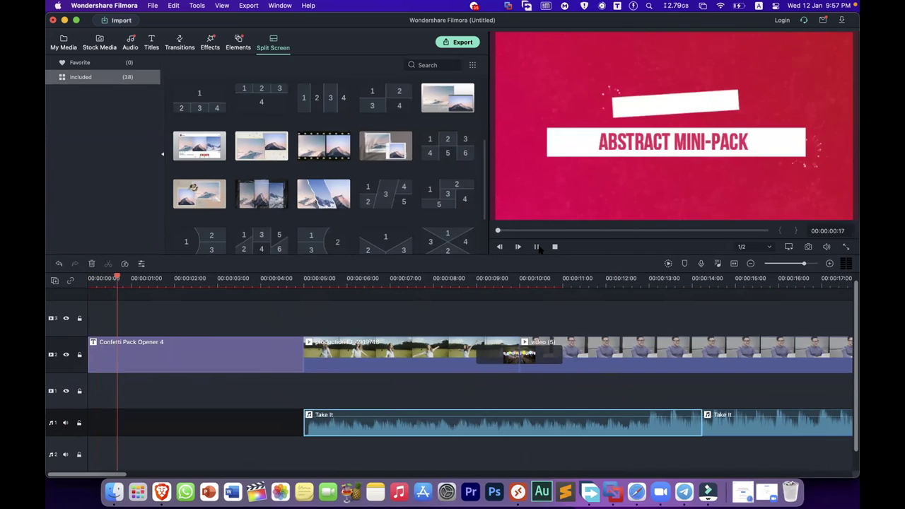
{"action": "key", "text": "space"}
{"action": "left_click", "coordinate": [465, 431]}
{"action": "left_click_drag", "start_coordinate": [465, 432], "coordinate": [262, 429]}
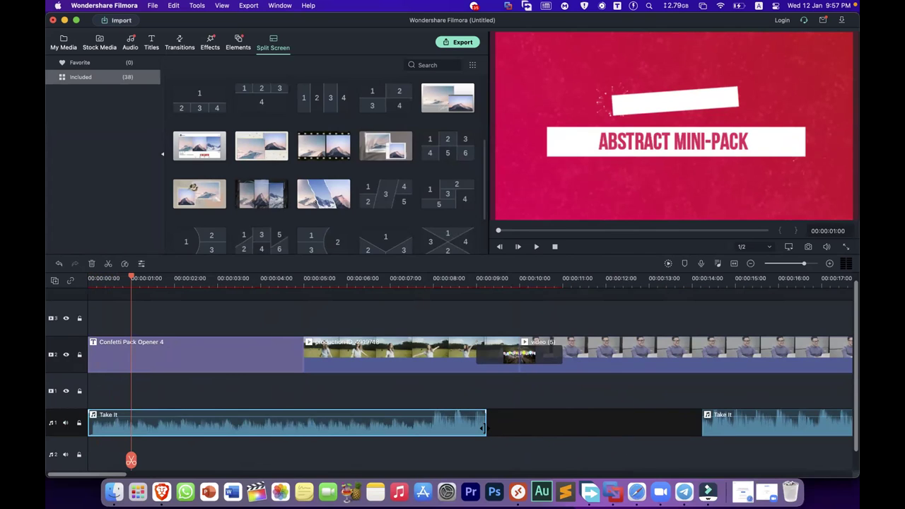
{"action": "left_click_drag", "start_coordinate": [739, 427], "coordinate": [535, 434]}
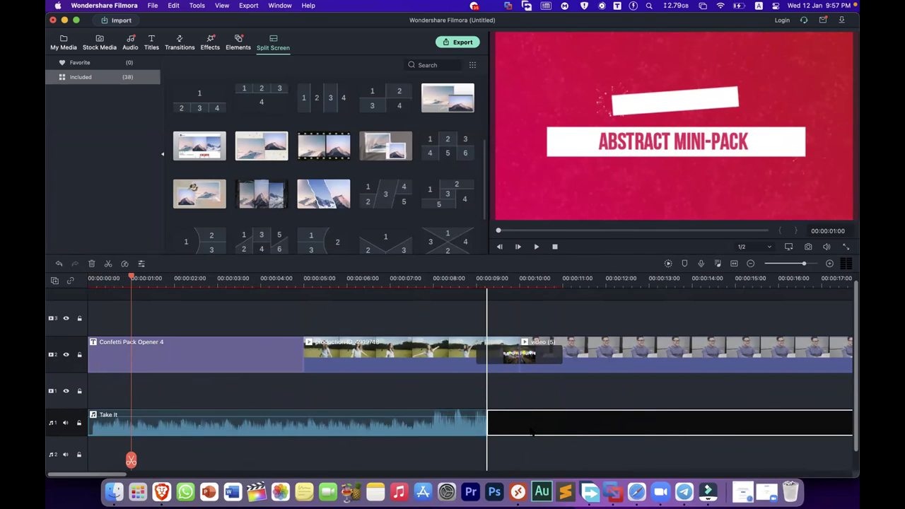
- Play the whole video with its music from near the start until past the end of the Paper split screen
{"action": "left_click_drag", "start_coordinate": [132, 278], "coordinate": [83, 279]}
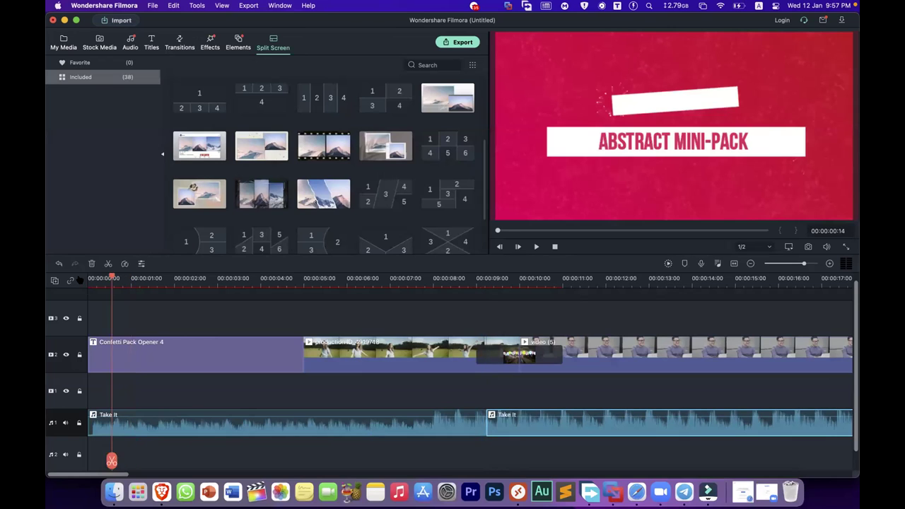
{"action": "key", "text": "space"}
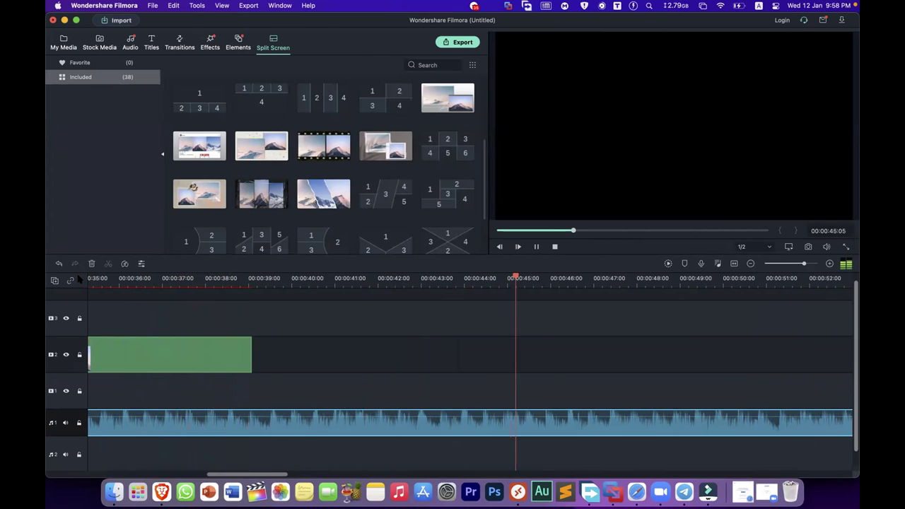
{"action": "key", "text": "space"}
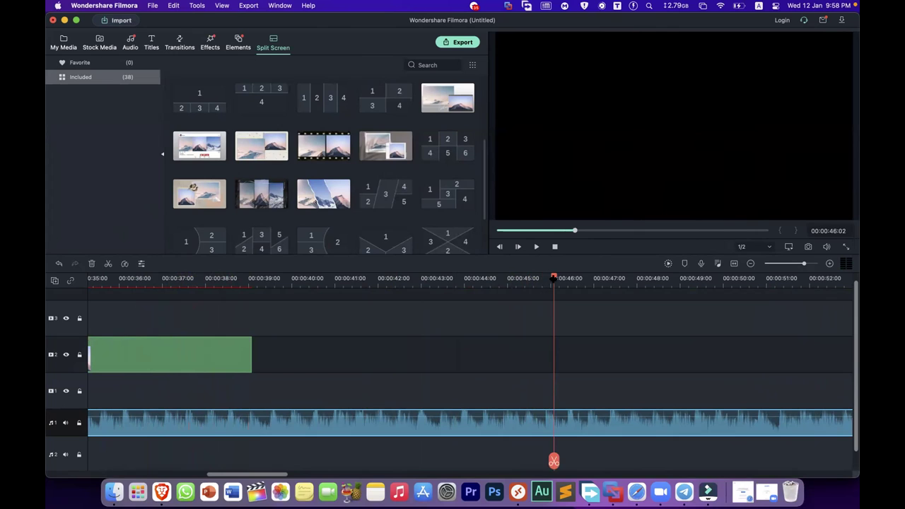
- Split the Take It music at the end of the Paper split screen and delete the excess part
{"action": "left_click_drag", "start_coordinate": [554, 278], "coordinate": [253, 277]}
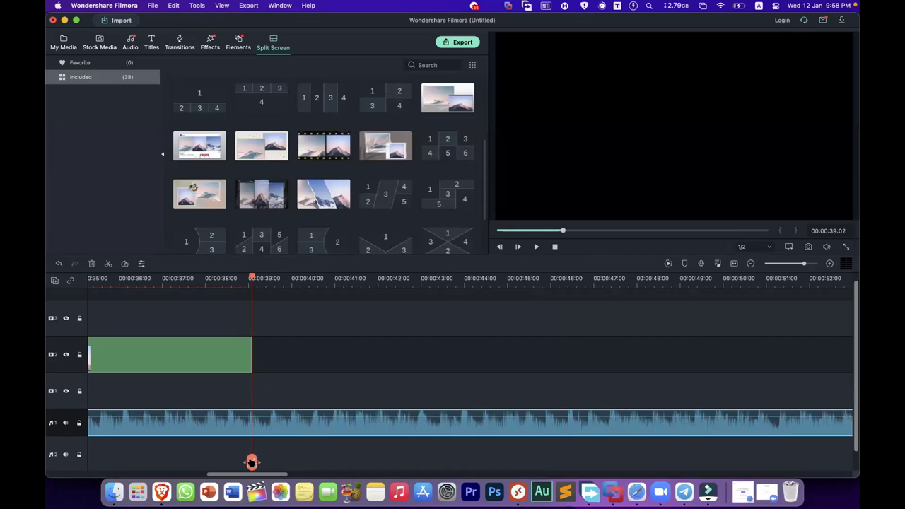
{"action": "left_click", "coordinate": [252, 461]}
{"action": "left_click", "coordinate": [280, 429]}
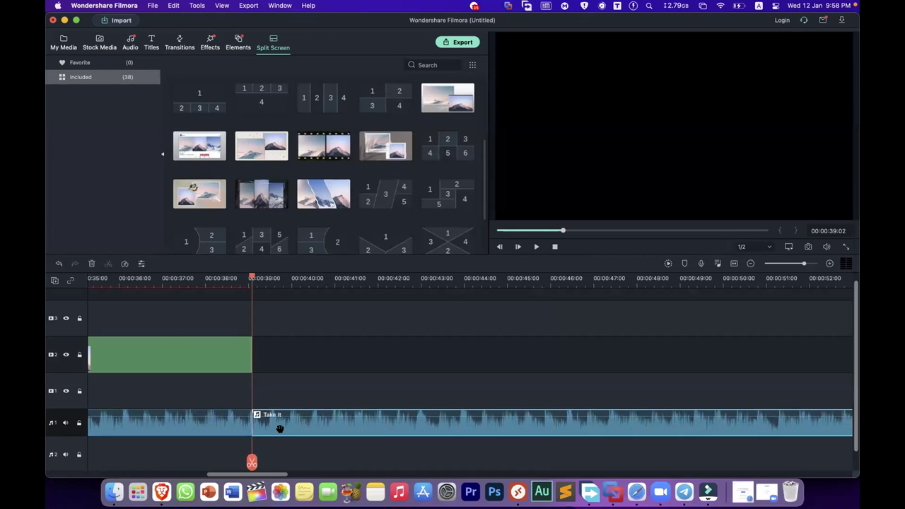
{"action": "key", "text": "Delete"}
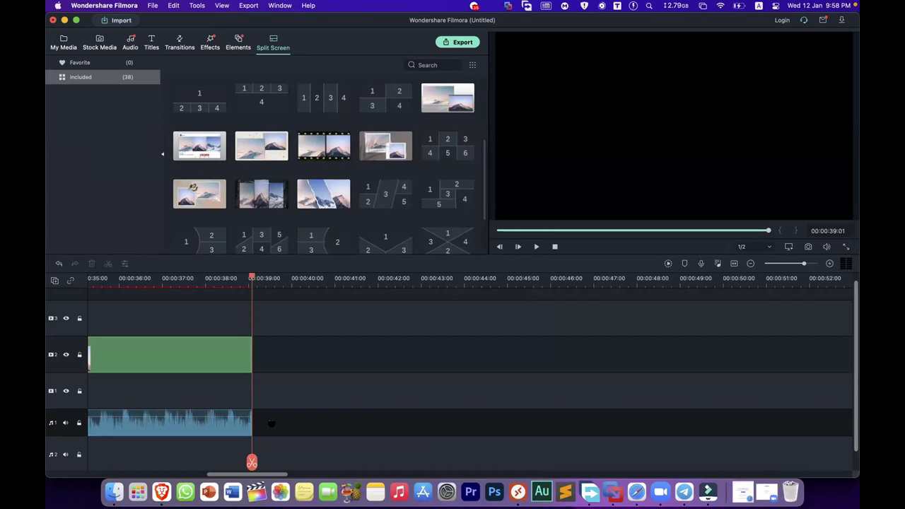
- Snap the music's end to the Paper split screen's end at 00:00:39:02 and play the last part
{"action": "left_click", "coordinate": [196, 285]}
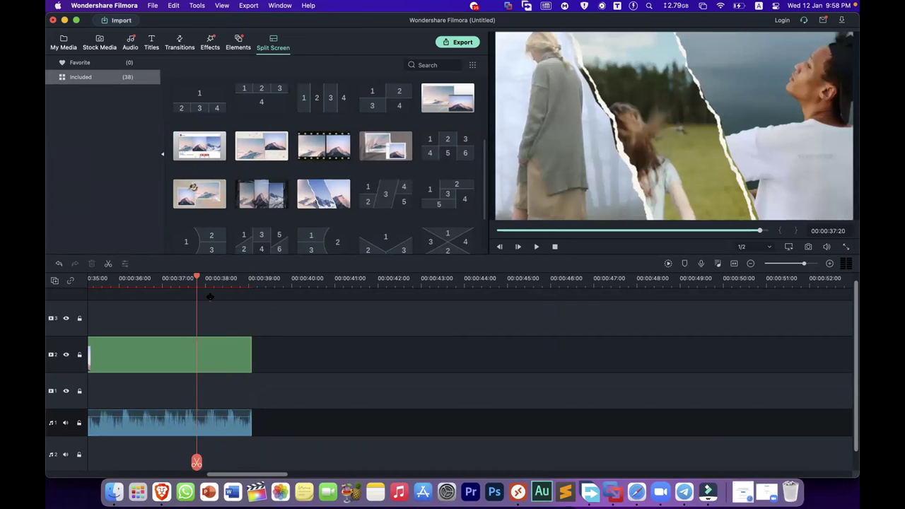
{"action": "left_click", "coordinate": [251, 422]}
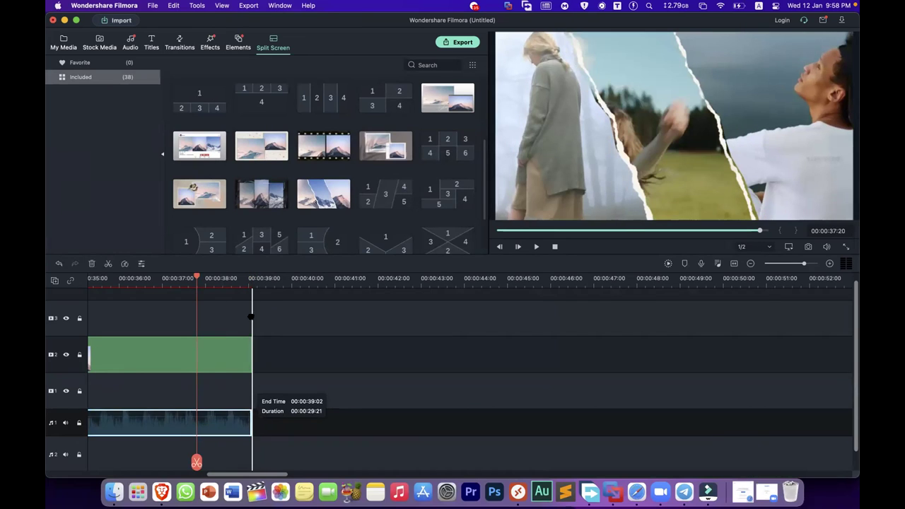
{"action": "mouse_move", "coordinate": [247, 424]}
{"action": "left_mouse_down"}
{"action": "mouse_move", "coordinate": [256, 436]}
{"action": "mouse_move", "coordinate": [251, 424]}
{"action": "left_mouse_up"}
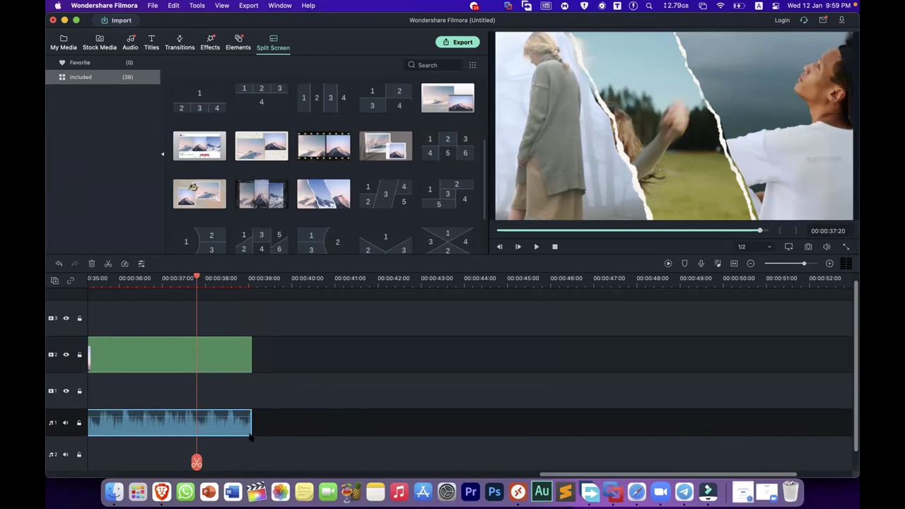
{"action": "key", "text": "space"}
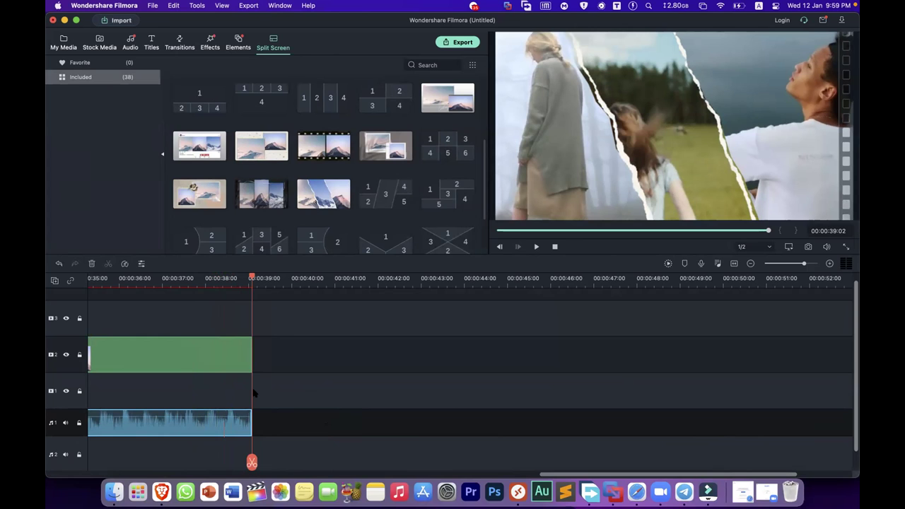
- Add the 4K Falling Flower Green Screen video from the videos folder in Finder to video track 1 at 00:00:25:00
{"action": "scroll", "coordinate": [253, 393], "scroll_direction": "left", "scroll_amount": 15}
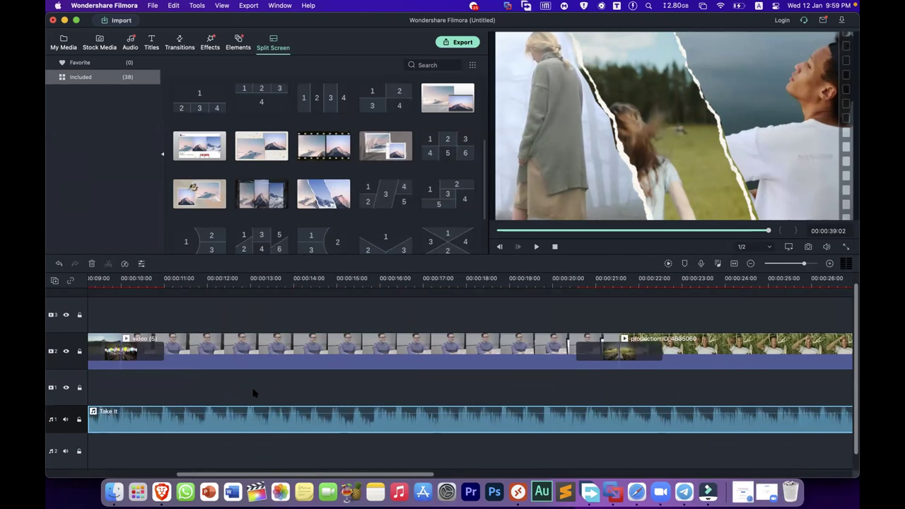
{"action": "scroll", "coordinate": [253, 393], "scroll_direction": "left", "scroll_amount": 6}
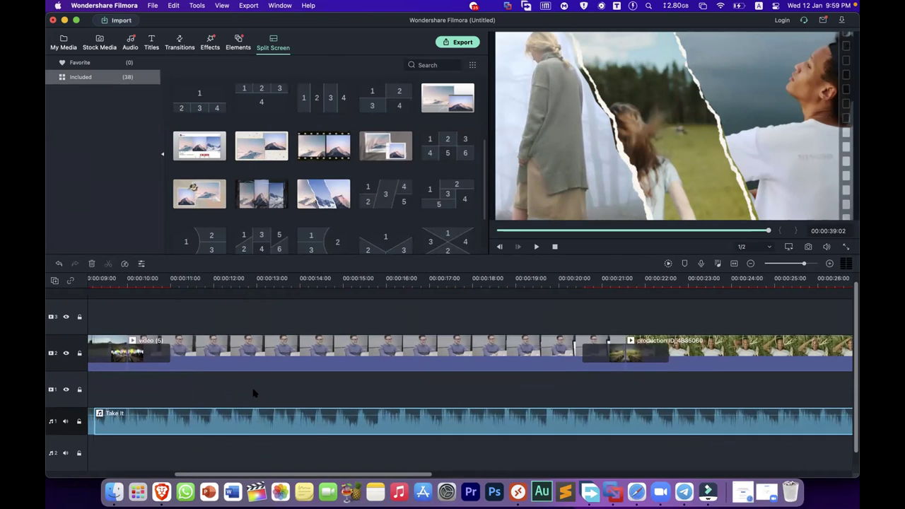
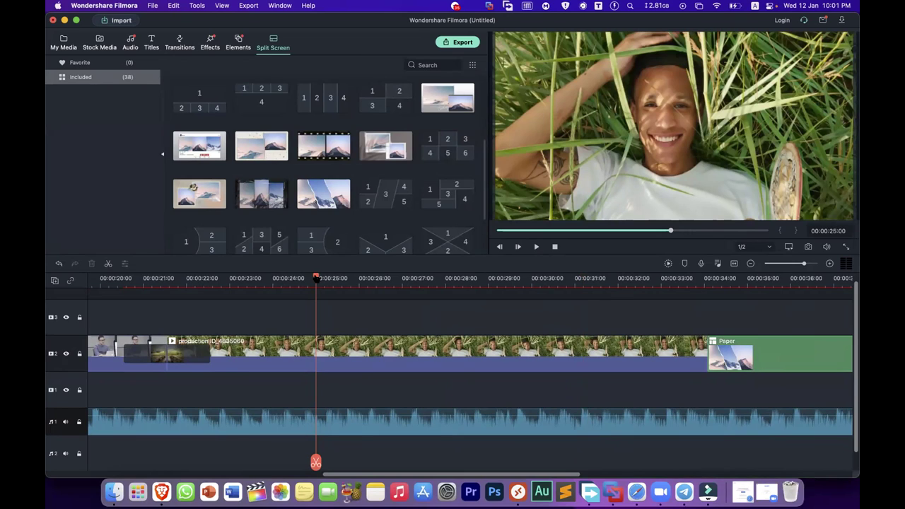
{"action": "left_click", "coordinate": [113, 491]}
{"action": "left_click_drag", "start_coordinate": [309, 99], "coordinate": [15, 80]}
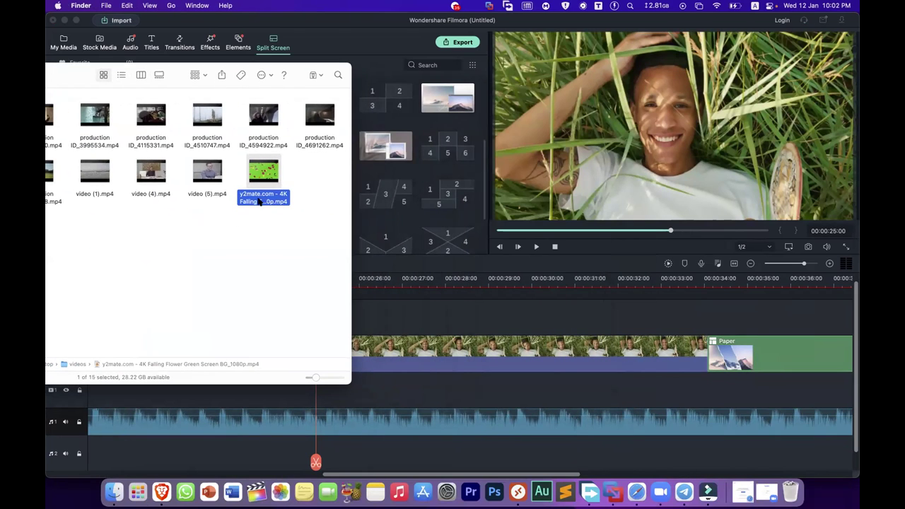
{"action": "left_click_drag", "start_coordinate": [264, 200], "coordinate": [390, 318]}
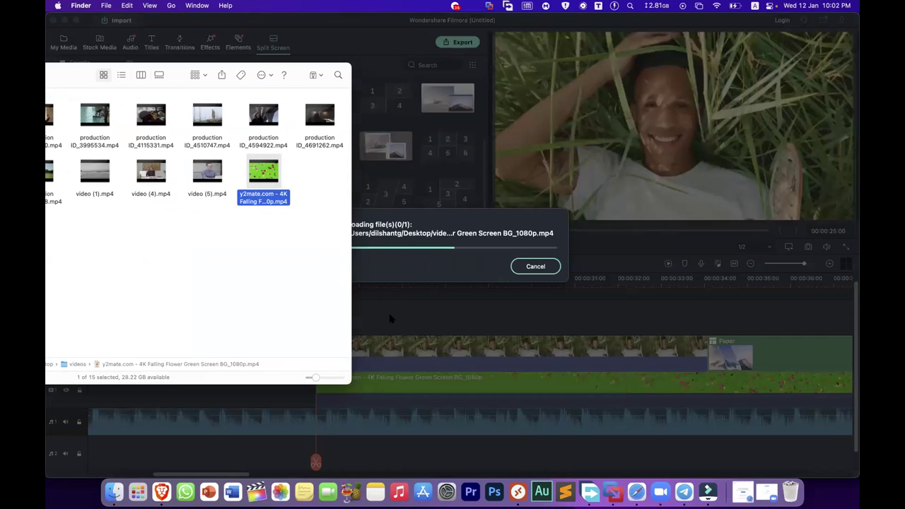
{"action": "left_click", "coordinate": [390, 319]}
- Move the falling flower clip to video track 3, starting at about 00:00:22 above the clip of the man in the grass
{"action": "left_click_drag", "start_coordinate": [347, 386], "coordinate": [239, 391]}
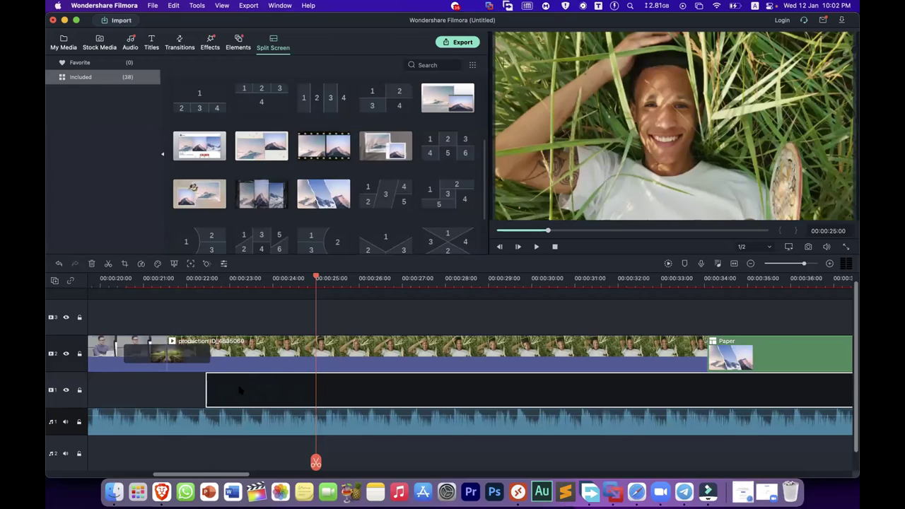
{"action": "left_click_drag", "start_coordinate": [301, 388], "coordinate": [301, 388]}
{"action": "left_click", "coordinate": [315, 350]}
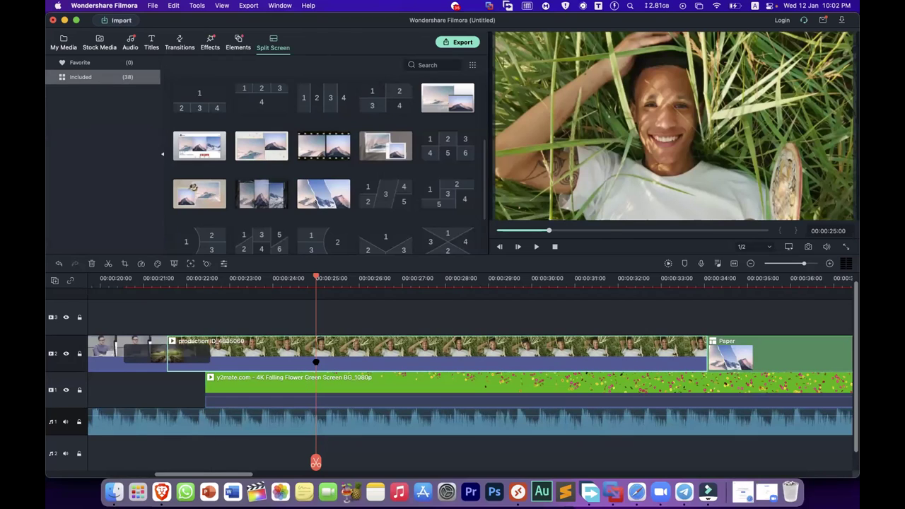
{"action": "left_click", "coordinate": [312, 382]}
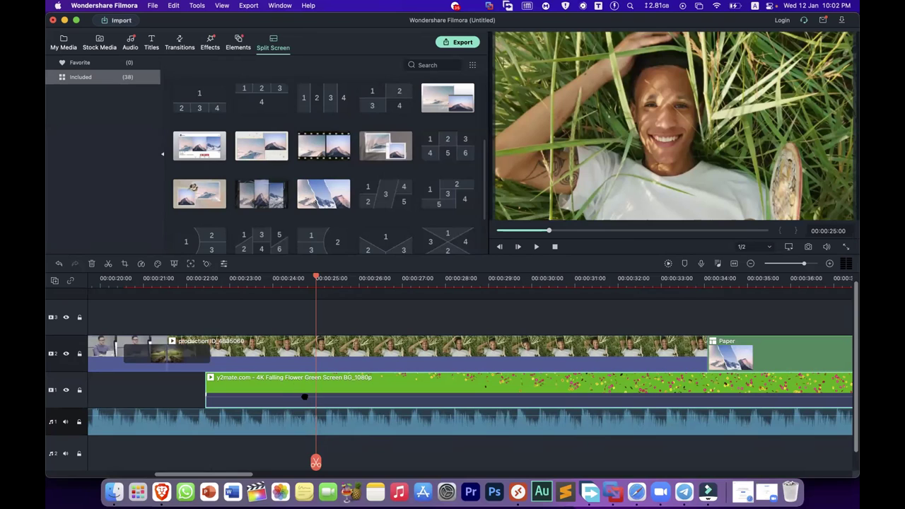
{"action": "left_click_drag", "start_coordinate": [305, 385], "coordinate": [304, 324]}
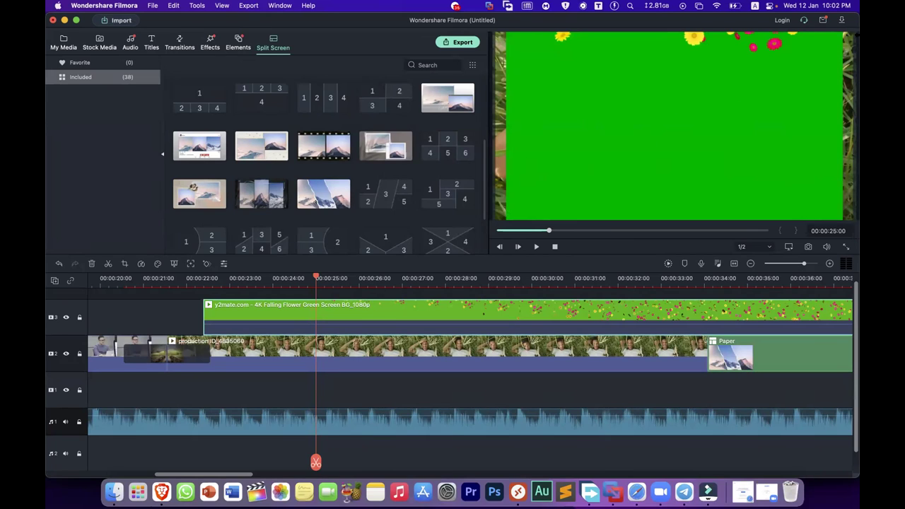
- Enlarge the falling flower clip in both directions until it covers the whole frame, and apply the change
{"action": "double_click", "coordinate": [408, 314]}
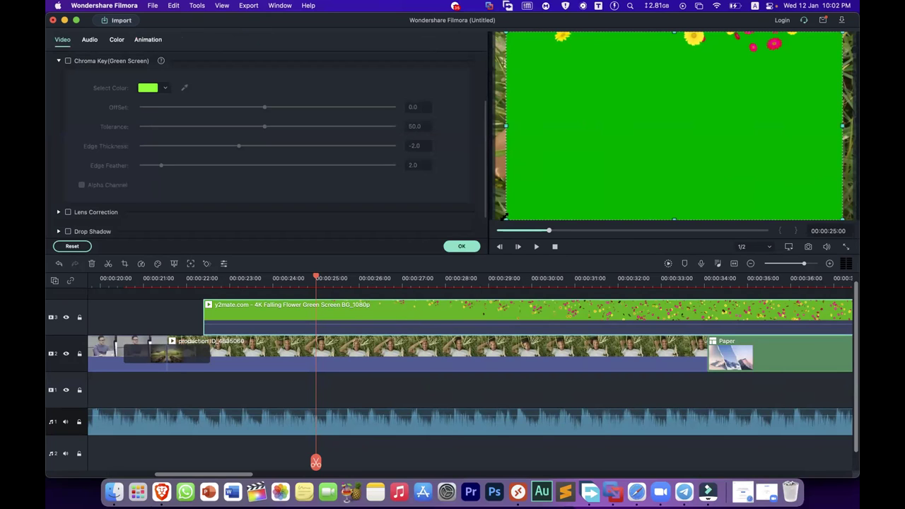
{"action": "left_click_drag", "start_coordinate": [504, 218], "coordinate": [489, 226]}
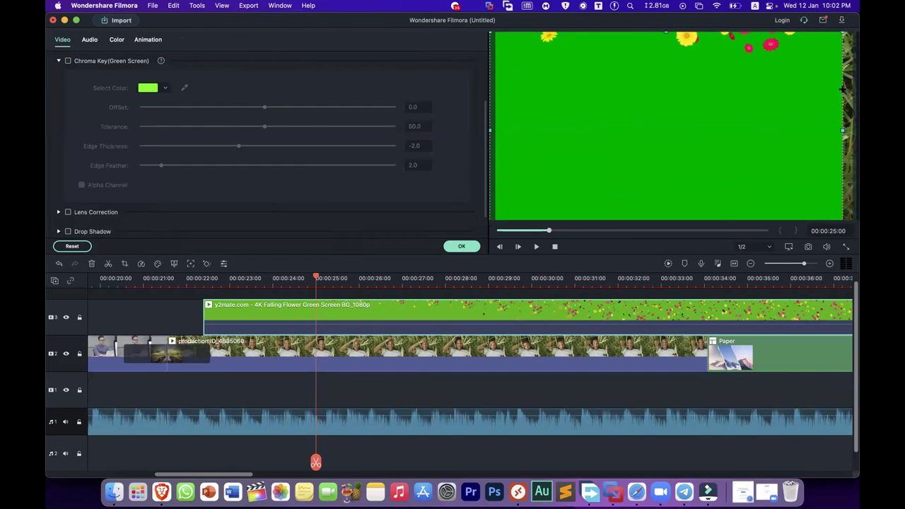
{"action": "left_click_drag", "start_coordinate": [839, 32], "coordinate": [857, 26]}
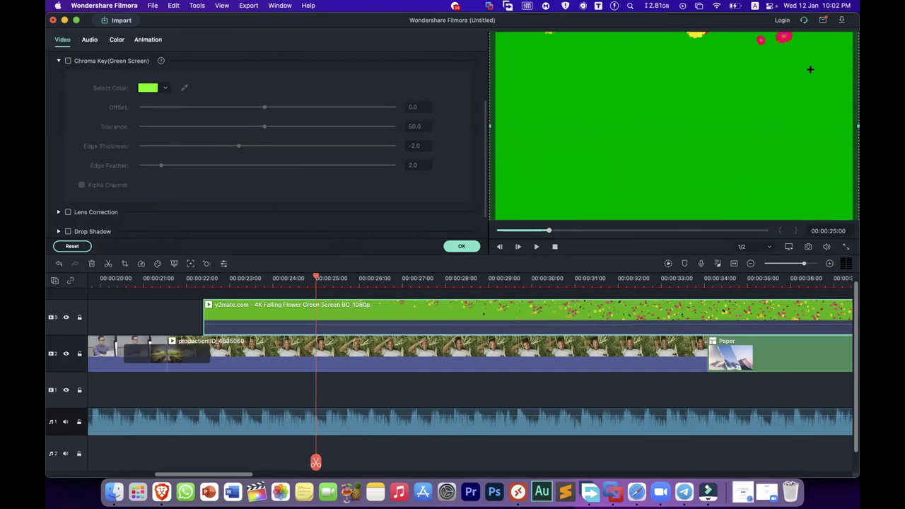
{"action": "left_click", "coordinate": [462, 247]}
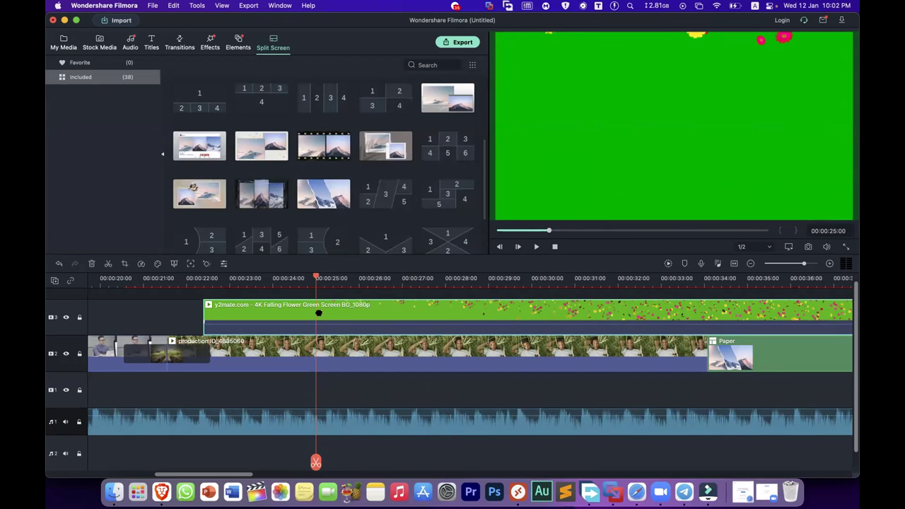
- Open the falling flower clip's Green Screen settings and enable Chroma Key
{"action": "right_click", "coordinate": [318, 316]}
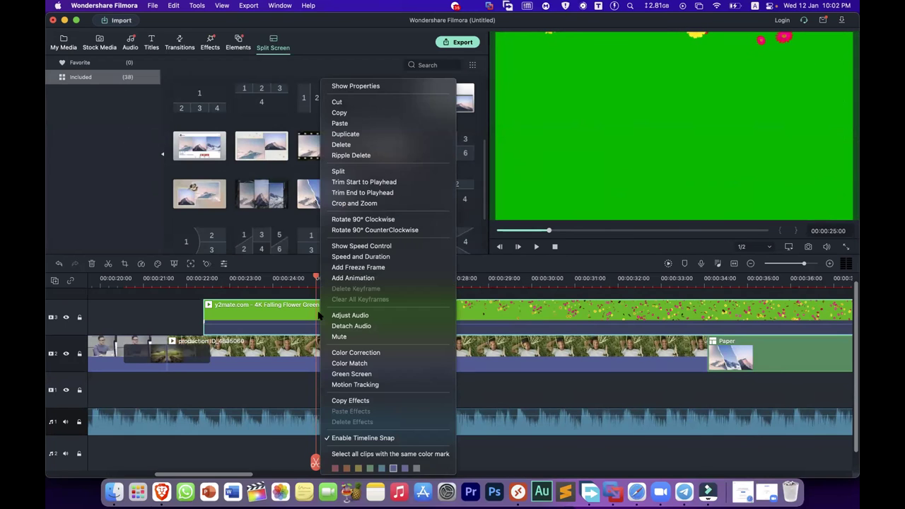
{"action": "left_click", "coordinate": [344, 376]}
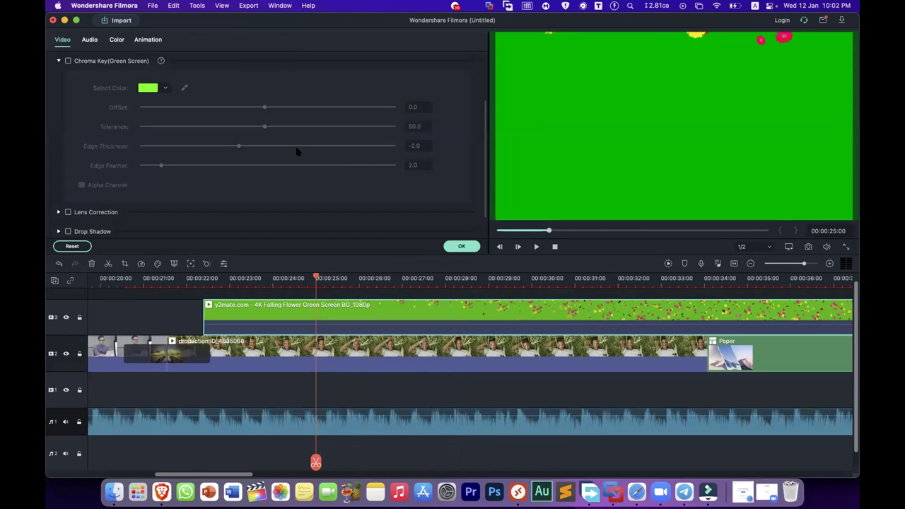
{"action": "left_click", "coordinate": [68, 61]}
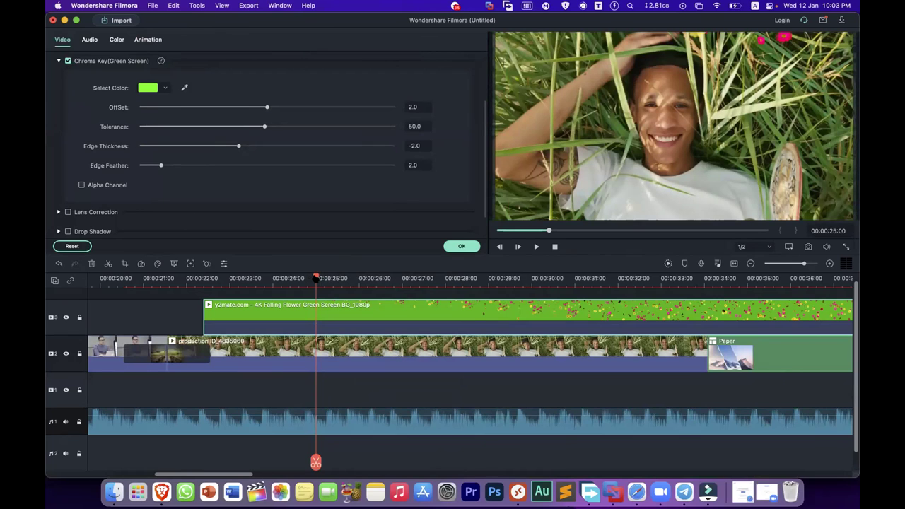
- Play the keyed falling flowers over the man in the grass, continuing from 00:00:29:04
{"action": "key", "text": "space"}
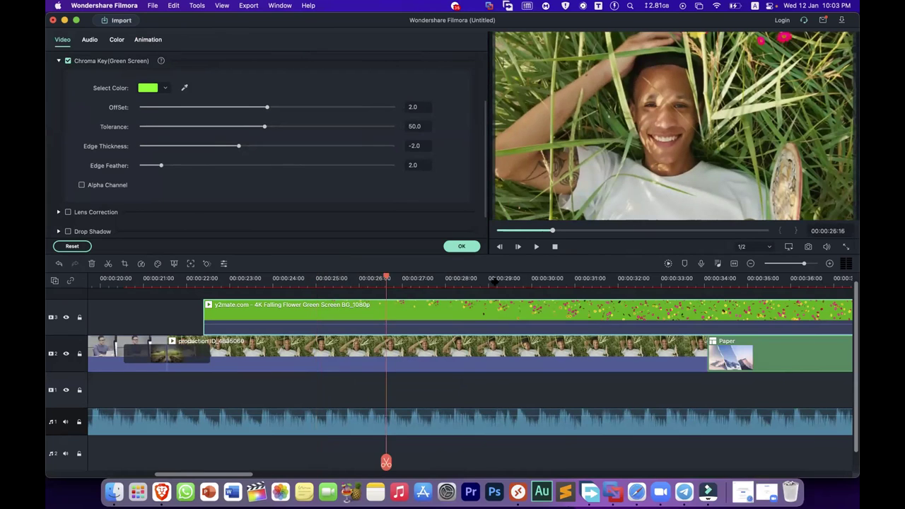
{"action": "left_click", "coordinate": [495, 279]}
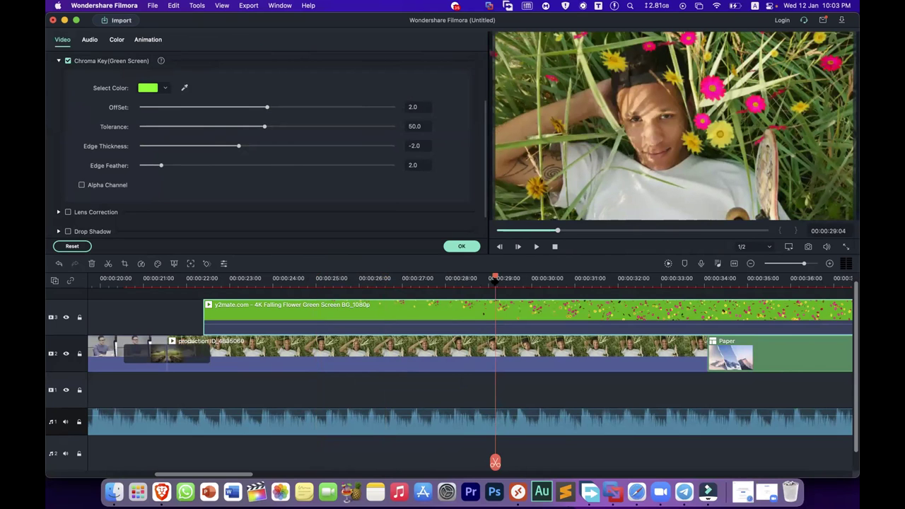
{"action": "key", "text": "space"}
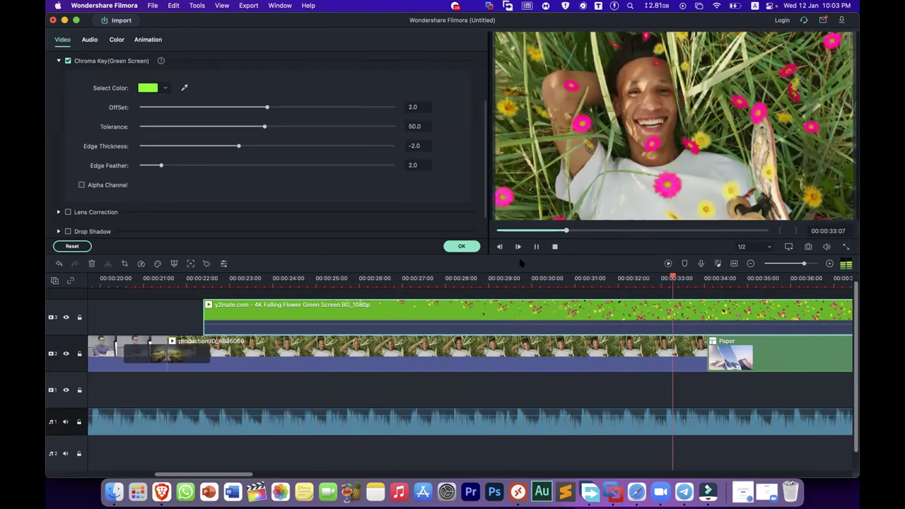
{"action": "key", "text": "space"}
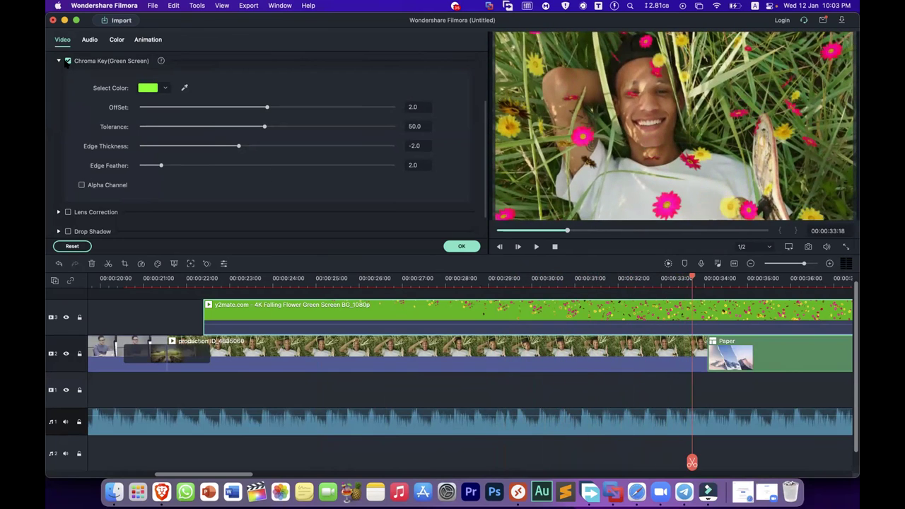
- Play the falling flower clip from about 00:00:24 with its Chroma Key turned off and audio track 1 muted
{"action": "left_click", "coordinate": [68, 60]}
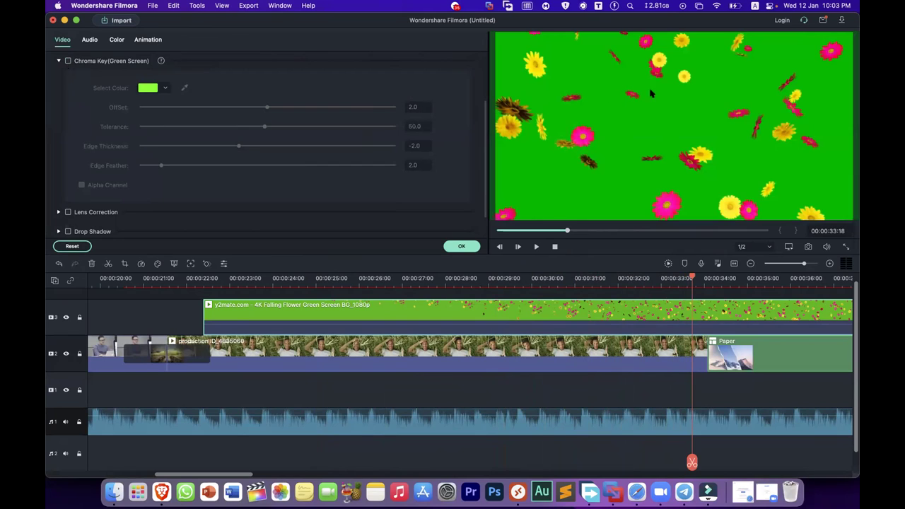
{"action": "left_click", "coordinate": [64, 422]}
{"action": "left_click", "coordinate": [302, 281]}
{"action": "key", "text": "space"}
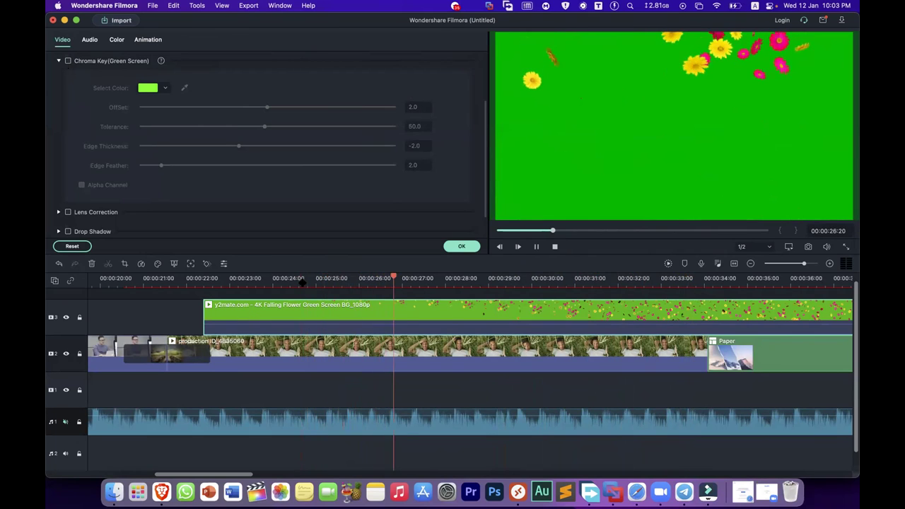
- Re-enable Chroma Key on the falling flower clip using its sampled green background, with Tolerance 73.0 and Edge Thickness 2.6
{"action": "key", "text": "space"}
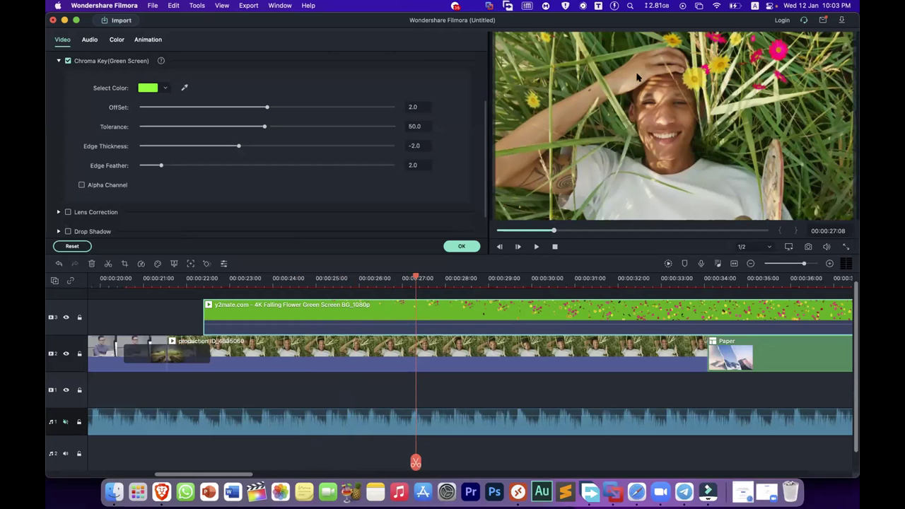
{"action": "left_click", "coordinate": [184, 88]}
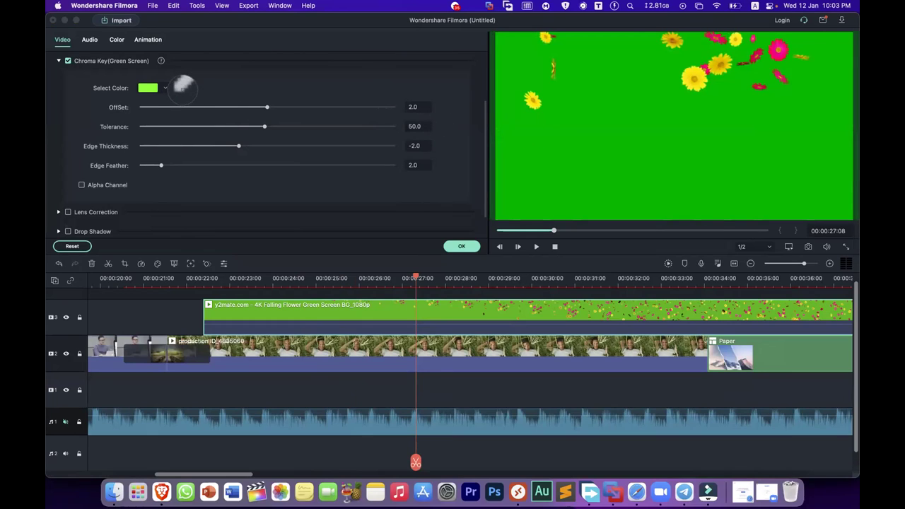
{"action": "left_click", "coordinate": [571, 132]}
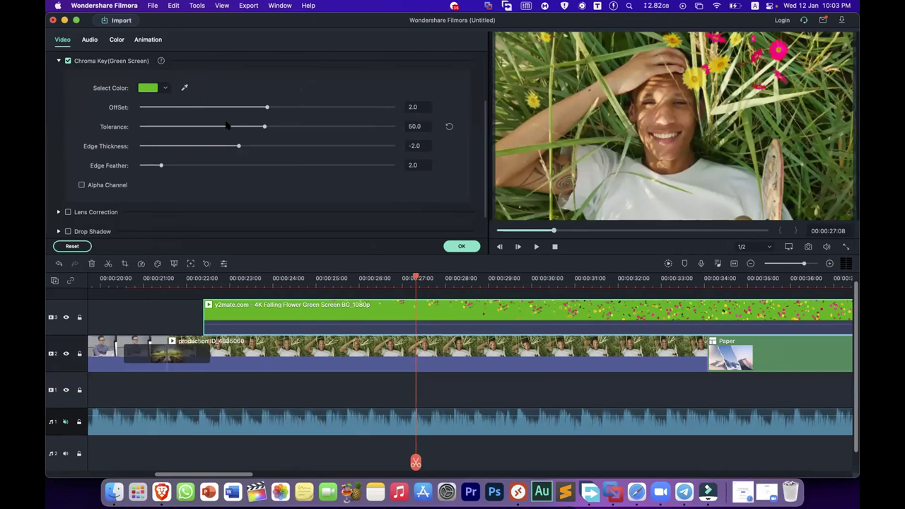
{"action": "left_click_drag", "start_coordinate": [240, 128], "coordinate": [318, 128]}
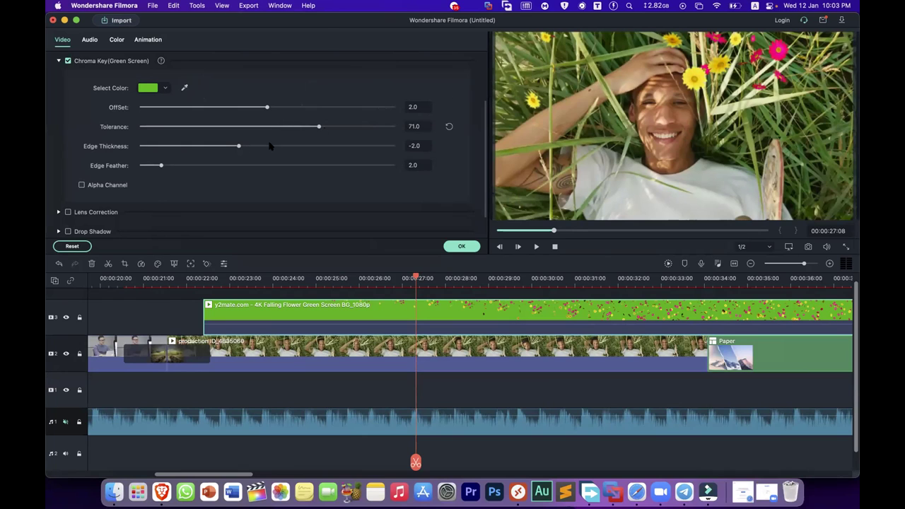
{"action": "left_click_drag", "start_coordinate": [238, 146], "coordinate": [298, 145]}
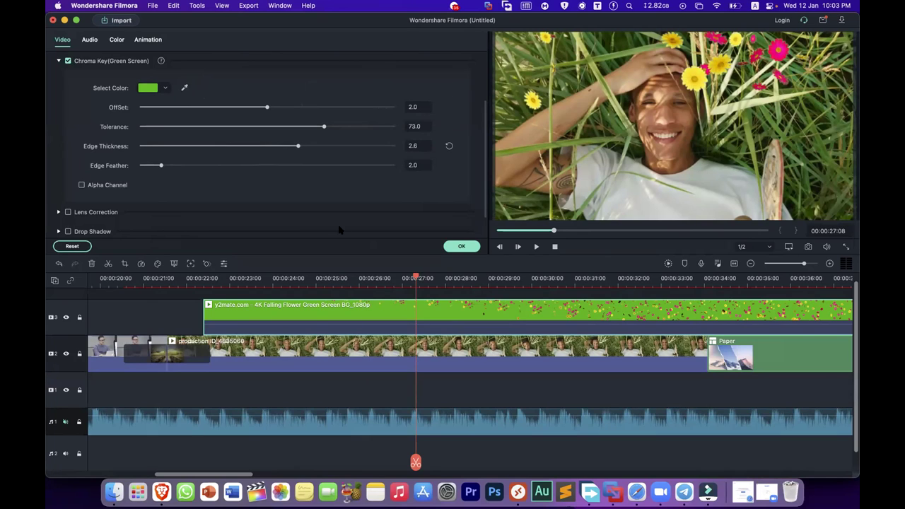
- Return to the falling flower clip's Green Screen settings and play the keyed overlay from 00:00:27:08 into the Paper split screen
{"action": "right_click", "coordinate": [352, 314]}
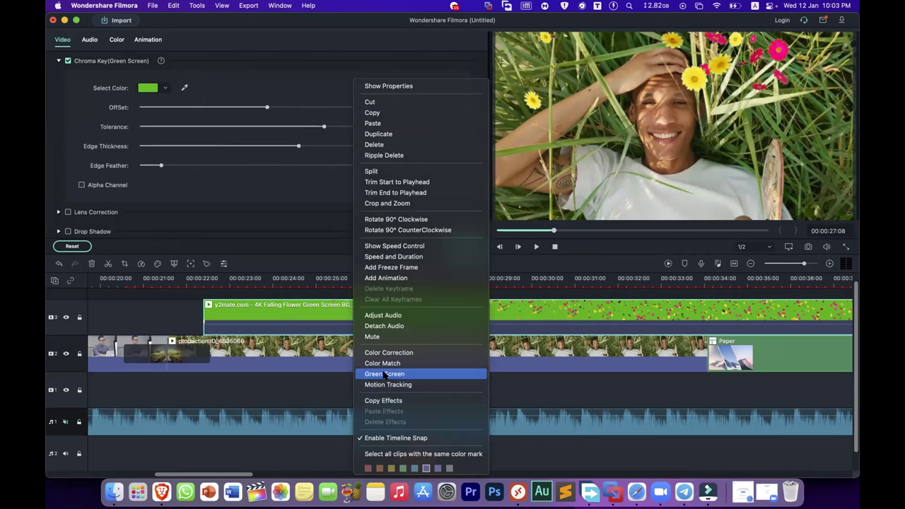
{"action": "left_click", "coordinate": [321, 316]}
{"action": "right_click", "coordinate": [321, 316]}
{"action": "left_click", "coordinate": [112, 82]}
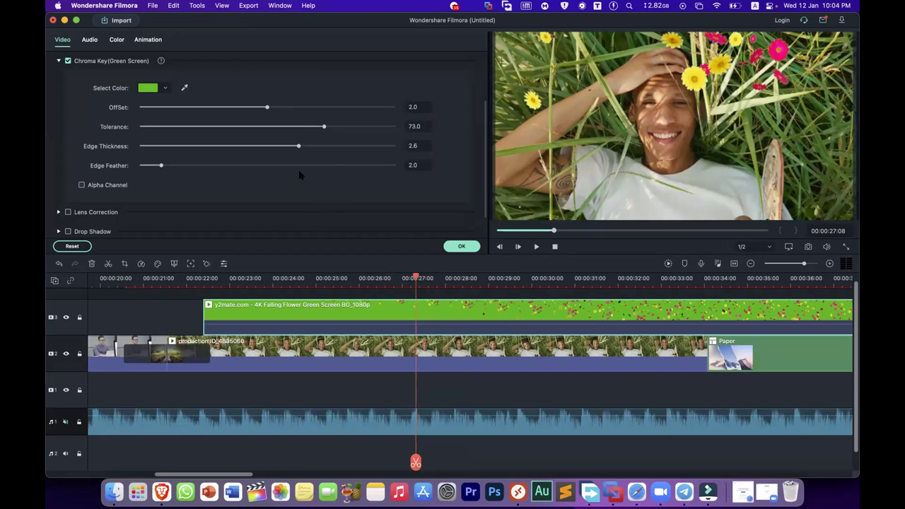
{"action": "key", "text": "space"}
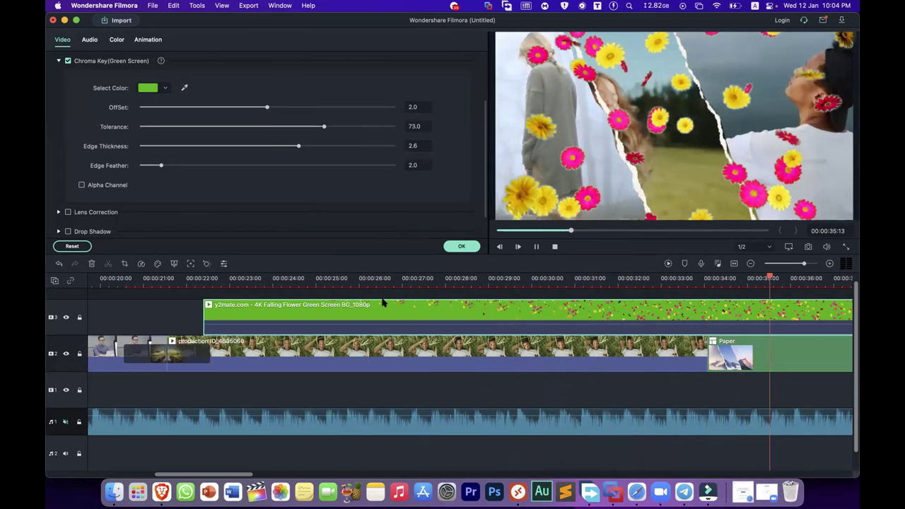
{"action": "key", "text": "space"}
- Split the falling flower clip at 00:00:30:15 and delete the part after the cut
{"action": "scroll", "coordinate": [384, 304], "scroll_direction": "right", "scroll_amount": 3}
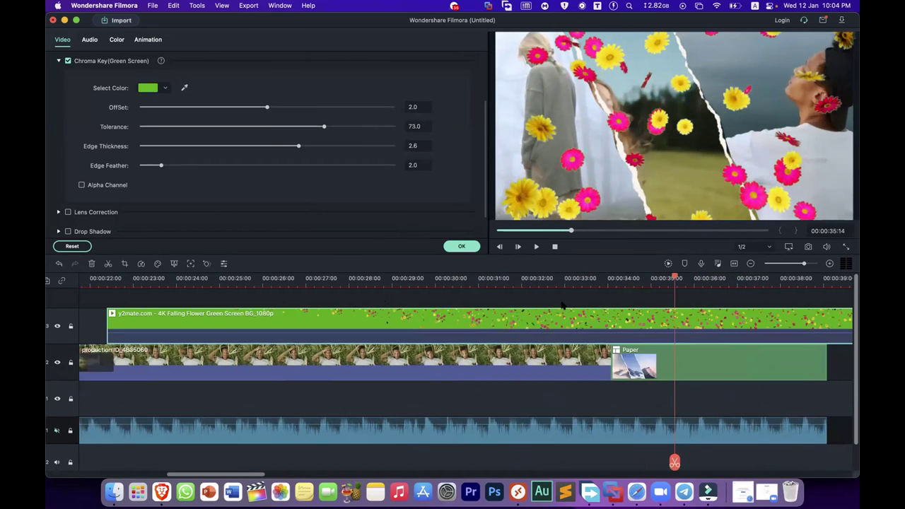
{"action": "left_click", "coordinate": [457, 277]}
{"action": "left_click", "coordinate": [456, 277]}
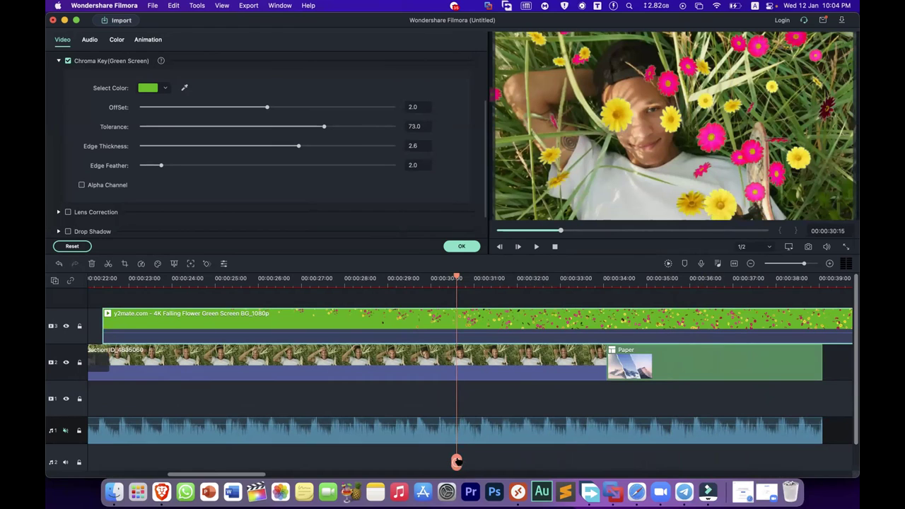
{"action": "left_click", "coordinate": [456, 462]}
{"action": "left_click", "coordinate": [495, 328]}
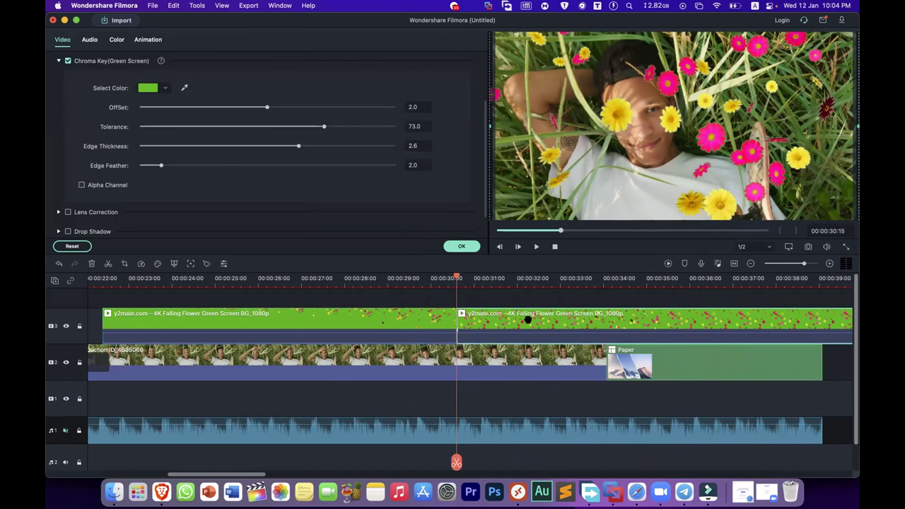
{"action": "key", "text": "Delete"}
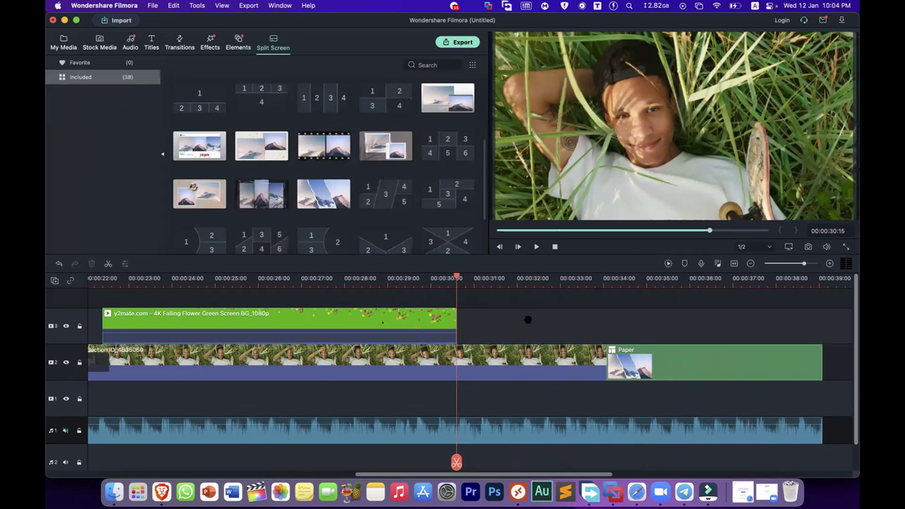
- Split the falling flower clip at 00:00:25:02, delete the part before the cut, and play the trimmed overlay
{"action": "left_click", "coordinate": [217, 280]}
{"action": "left_click", "coordinate": [217, 323]}
{"action": "left_click", "coordinate": [108, 263]}
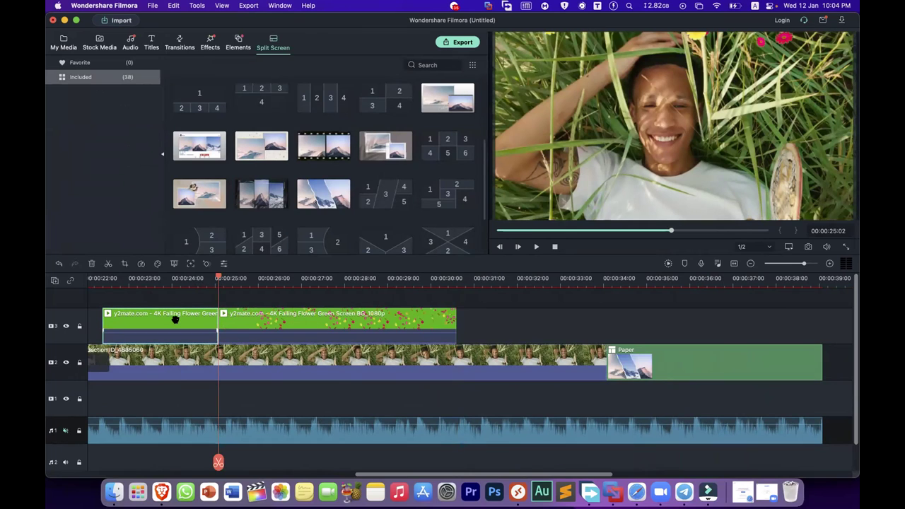
{"action": "key", "text": "Delete"}
{"action": "key", "text": "space"}
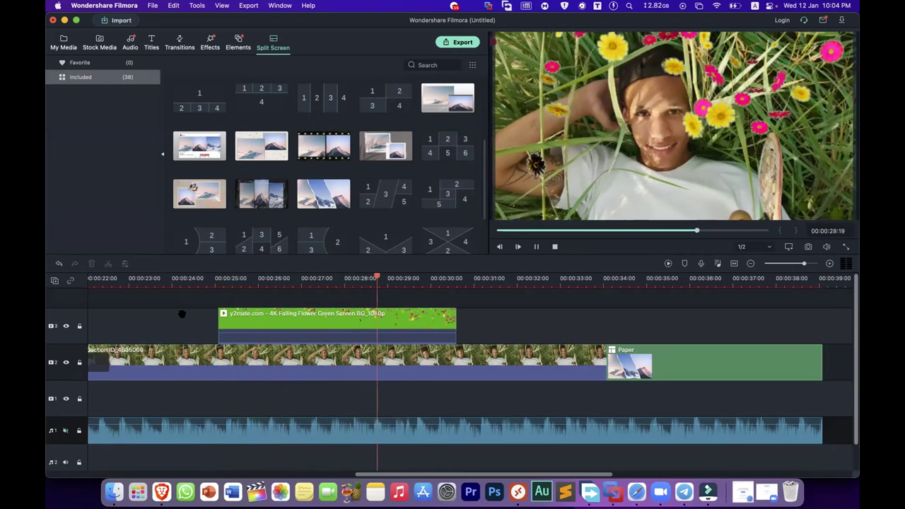
{"action": "key", "text": "space"}
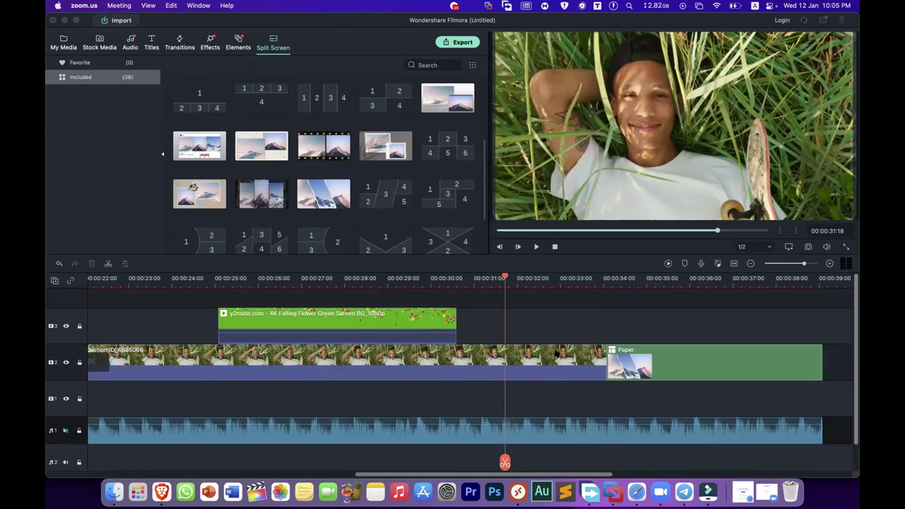
- Switch to the Windows virtual machine in VMware Fusion, launch Wondershare Filmora X, and create a new 16:9 project
{"action": "left_click", "coordinate": [612, 485]}
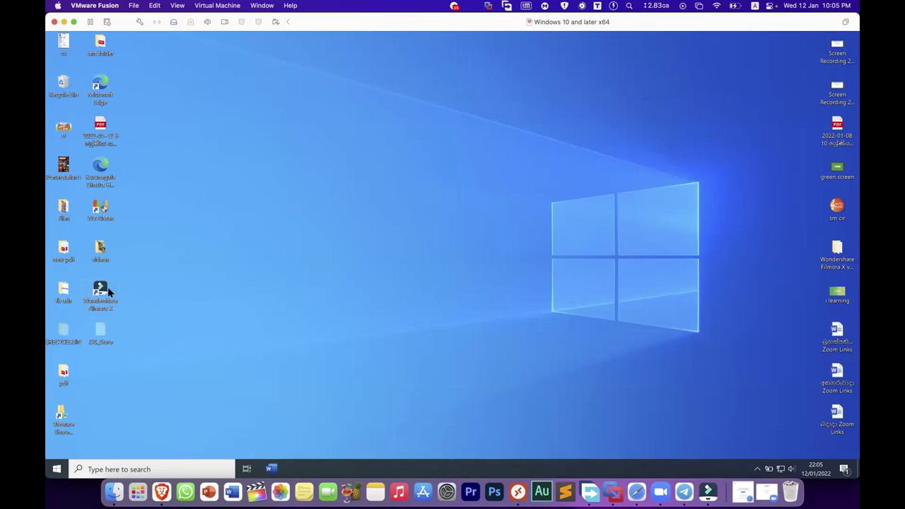
{"action": "double_click", "coordinate": [108, 286]}
{"action": "right_click", "coordinate": [239, 183]}
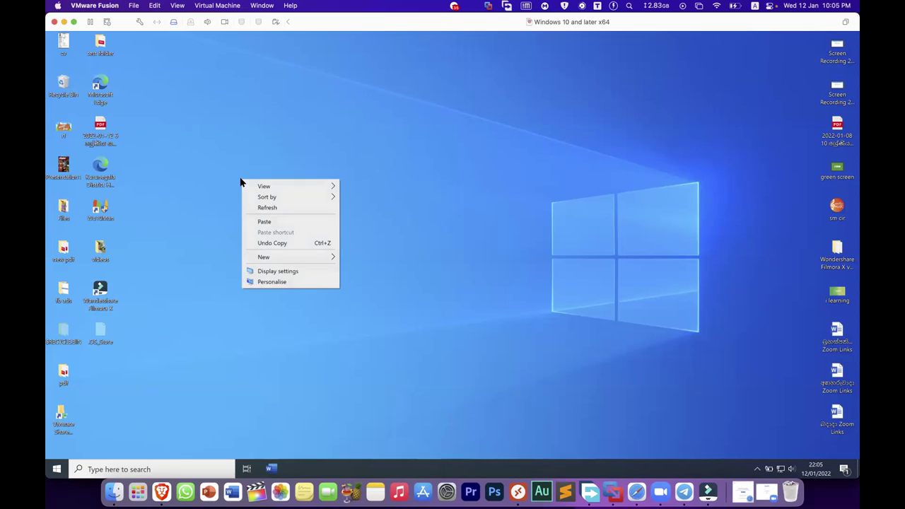
{"action": "left_click", "coordinate": [266, 208]}
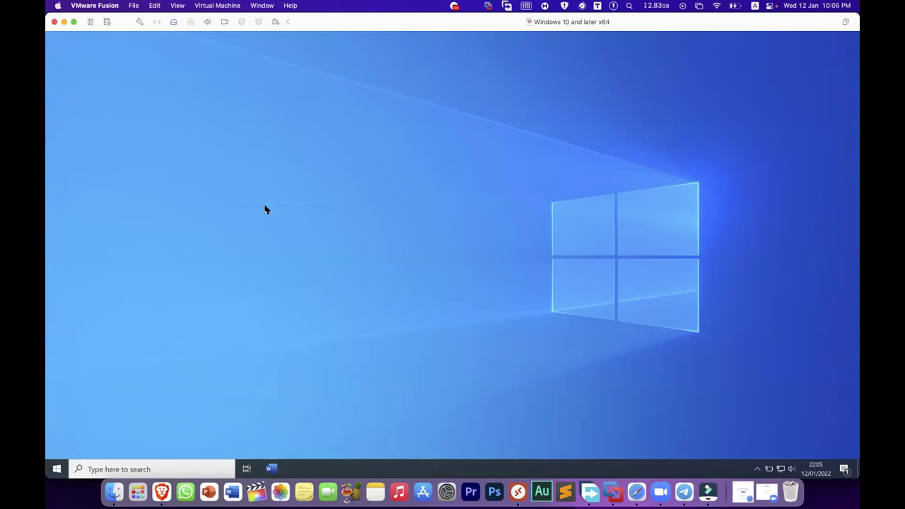
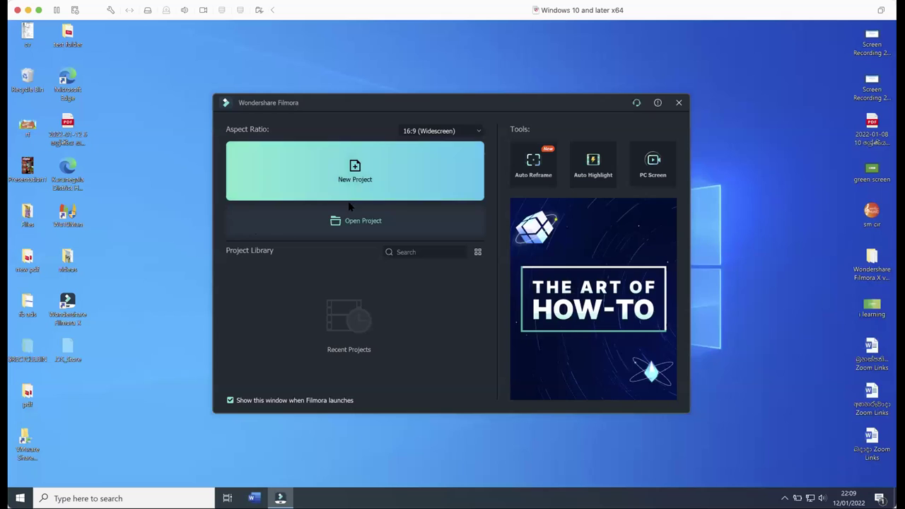
{"action": "left_click", "coordinate": [344, 181]}
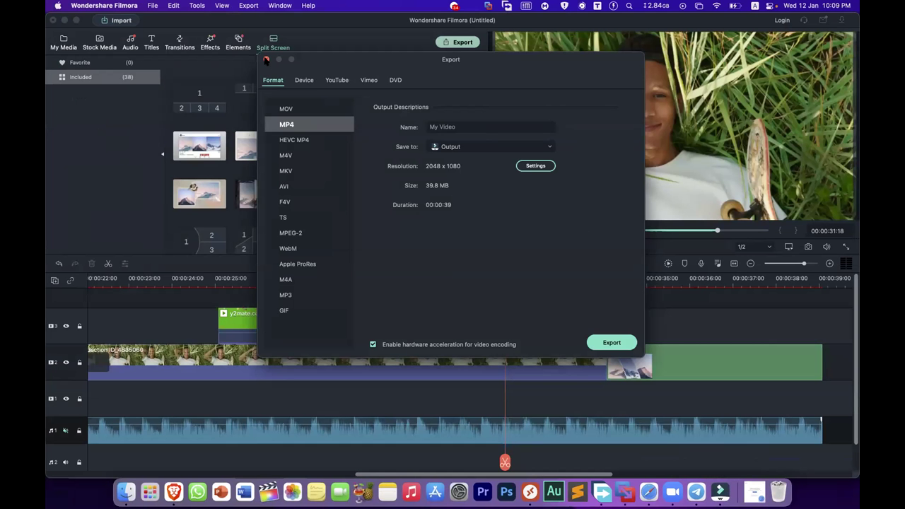
- In the Mac Filmora project, open the export settings and choose the MP4 format
{"action": "key", "text": "Escape"}
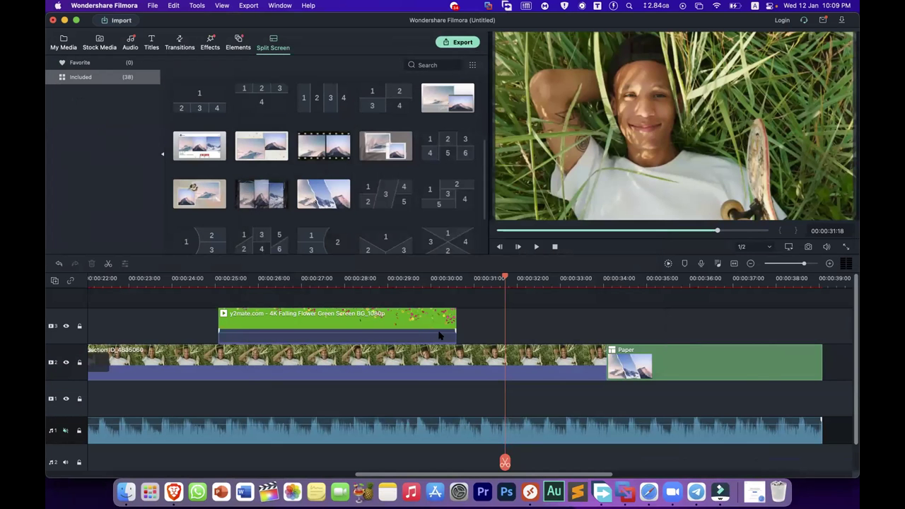
{"action": "left_click", "coordinate": [461, 43]}
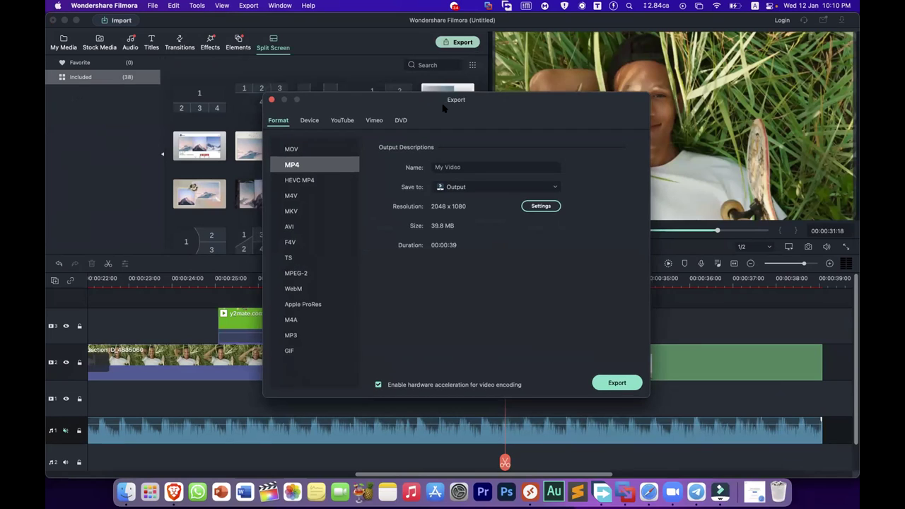
{"action": "left_click", "coordinate": [299, 149]}
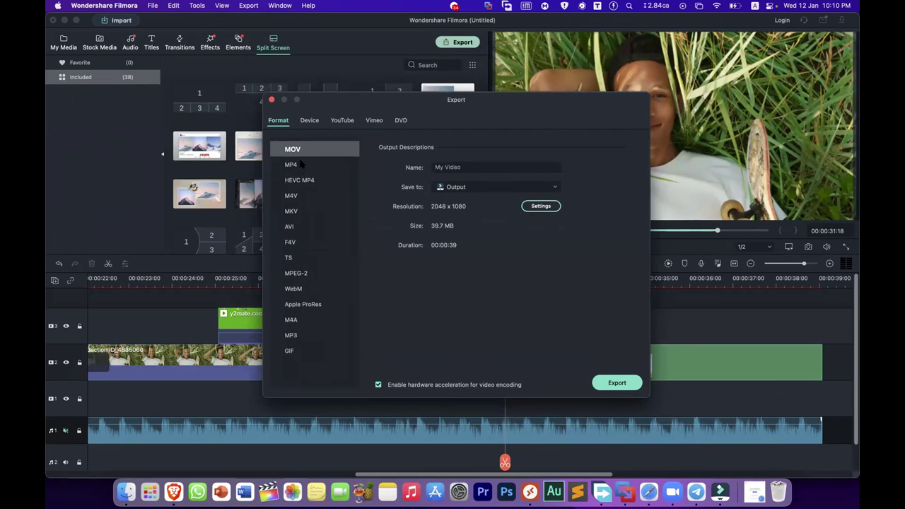
{"action": "left_click", "coordinate": [301, 164]}
- Examine the export's Name field and the available Save to folders, with MP4 as the selected format
{"action": "left_click", "coordinate": [473, 167]}
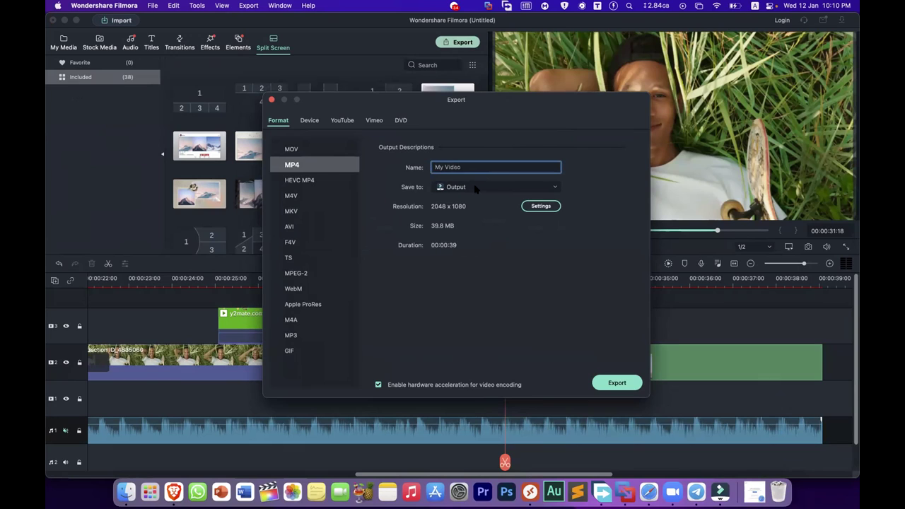
{"action": "left_click", "coordinate": [506, 188]}
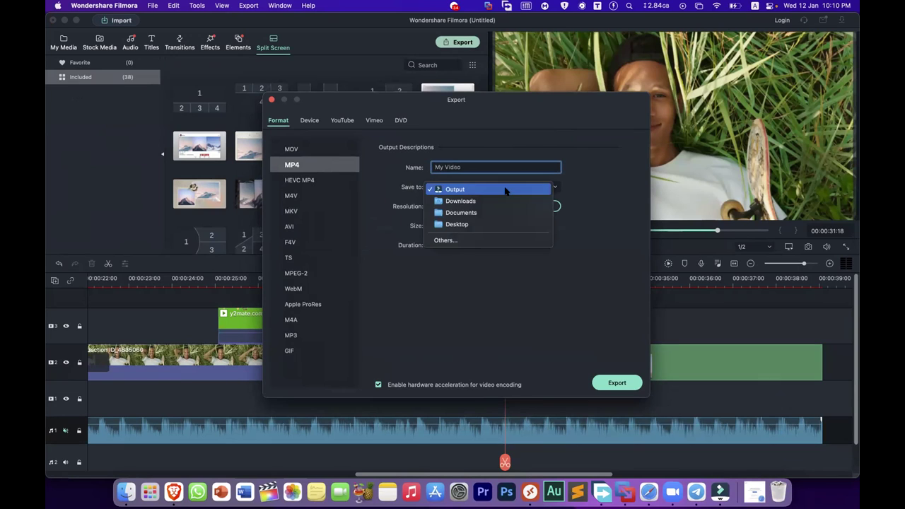
{"action": "left_click", "coordinate": [546, 326]}
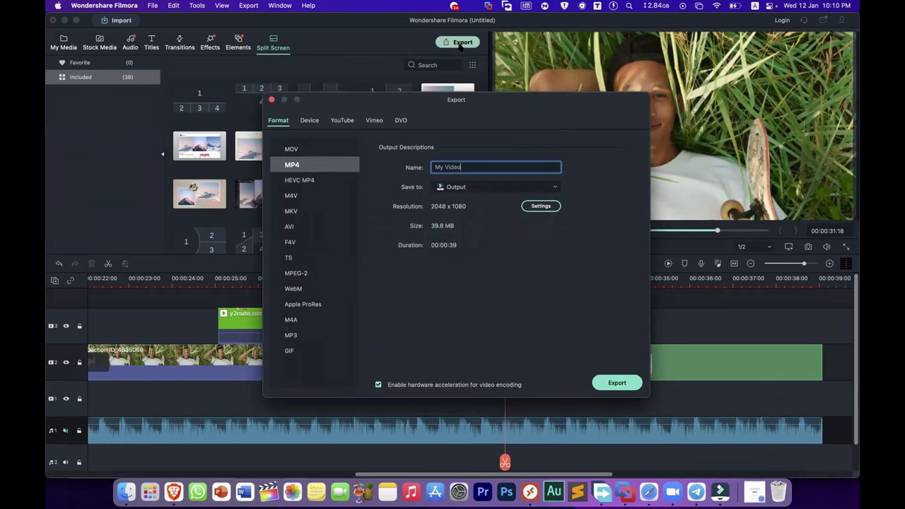
{"action": "left_click_drag", "start_coordinate": [468, 100], "coordinate": [464, 97]}
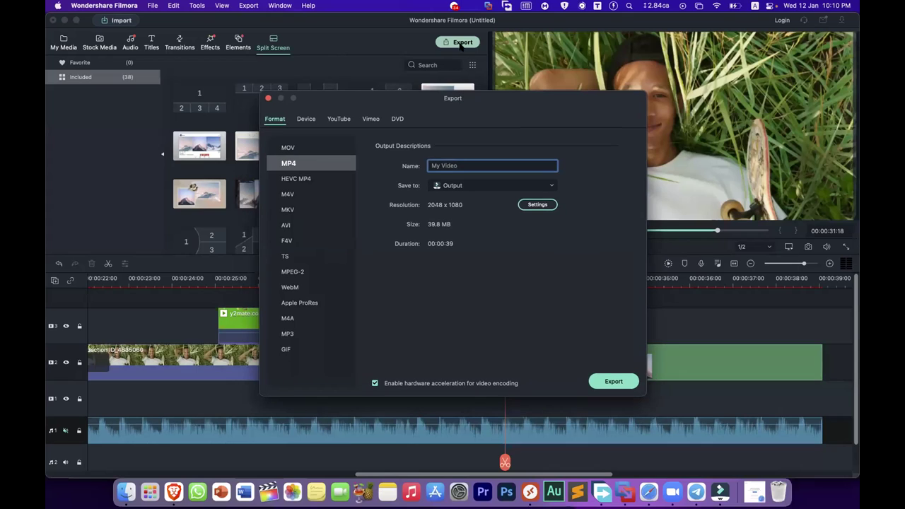
{"action": "left_click_drag", "start_coordinate": [453, 104], "coordinate": [455, 104]}
{"action": "left_click", "coordinate": [303, 166]}
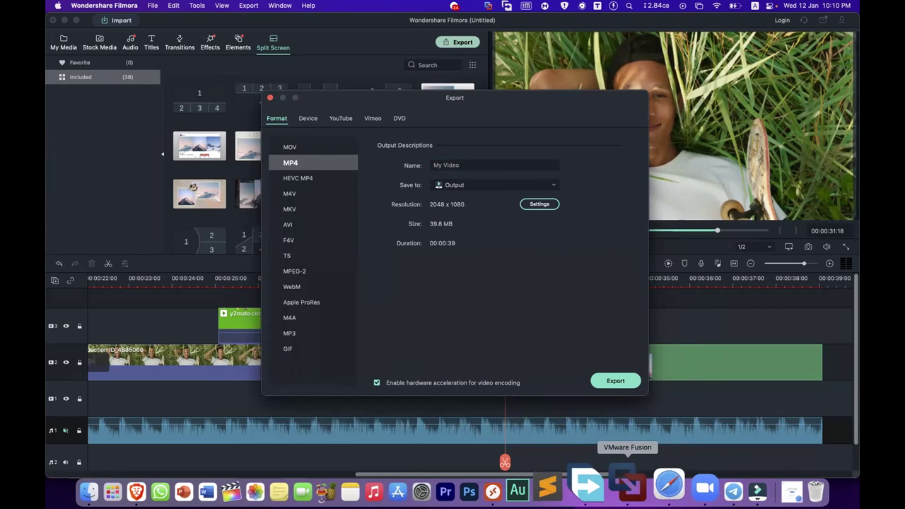
- Switch to Filmora in the VMware Fusion Windows machine and import the video production ID_3995534
{"action": "left_click", "coordinate": [627, 483]}
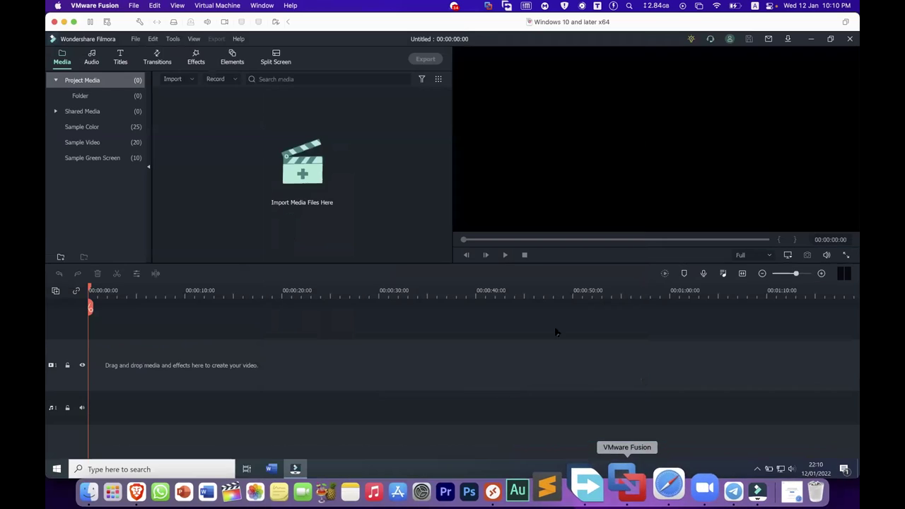
{"action": "left_click", "coordinate": [293, 179]}
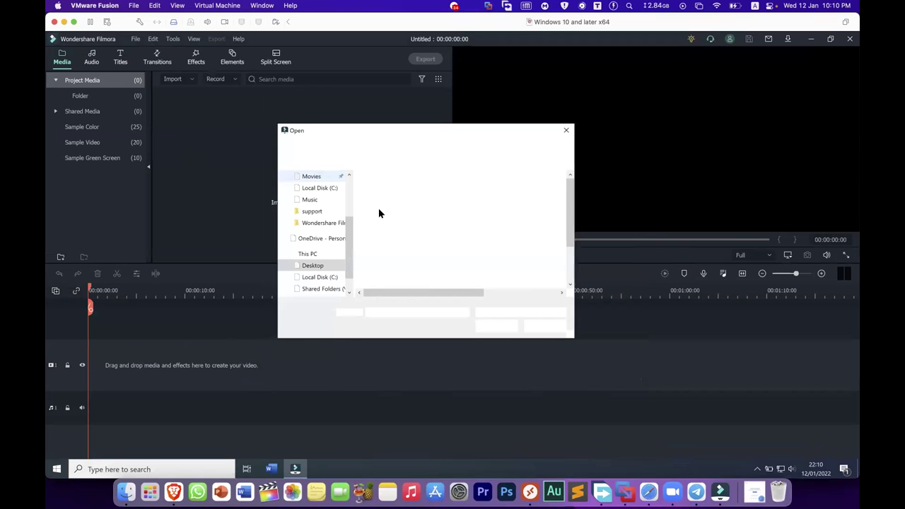
{"action": "key", "text": "Escape"}
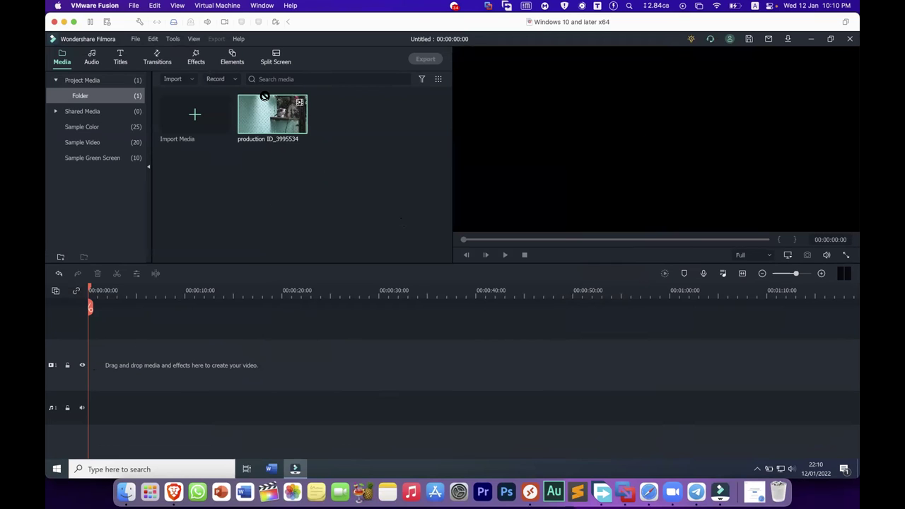
- Place the production ID_3995534 clip at the start of video track 2, keeping the project settings of 1920 x 1080 25fps
{"action": "left_click_drag", "start_coordinate": [273, 106], "coordinate": [237, 313]}
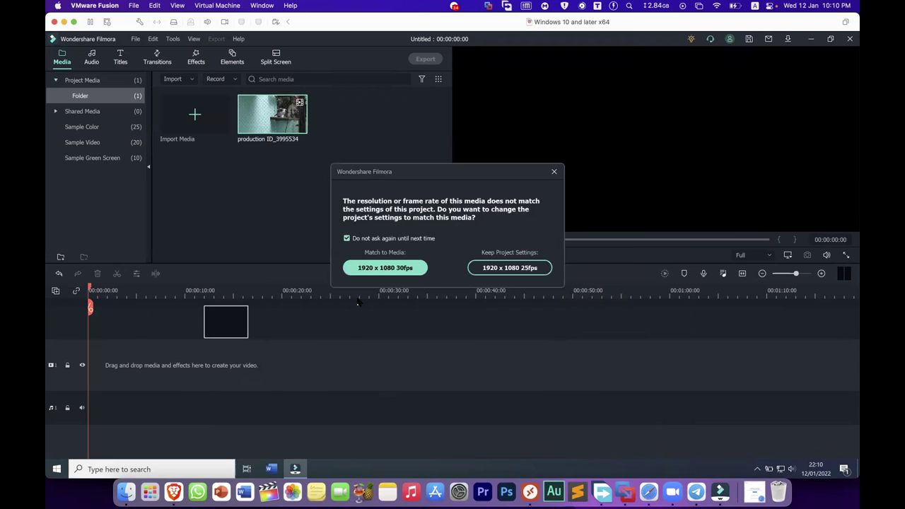
{"action": "left_click", "coordinate": [509, 265]}
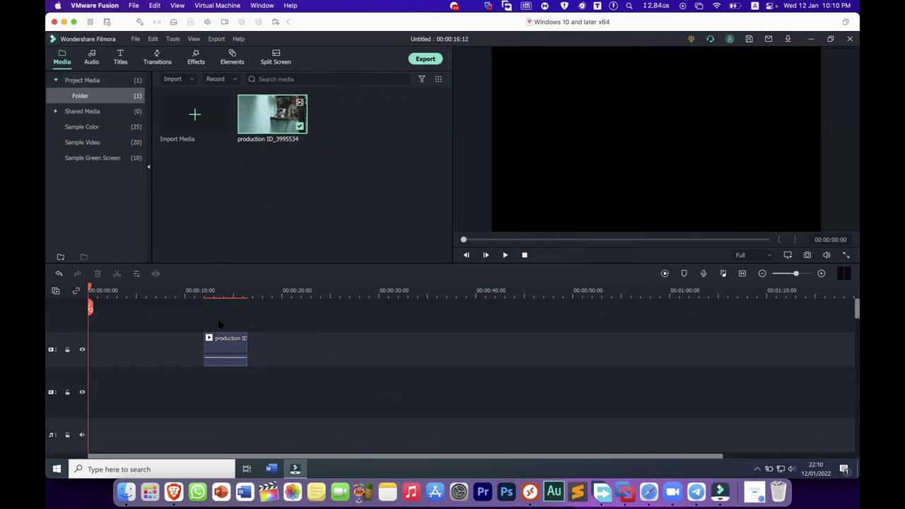
{"action": "left_click", "coordinate": [221, 353]}
{"action": "left_click_drag", "start_coordinate": [190, 343], "coordinate": [359, 133]}
- Export the production ID_3995534 project as an MP4 named My Video, with the shared Desktop as the Save to folder
{"action": "left_click", "coordinate": [425, 59]}
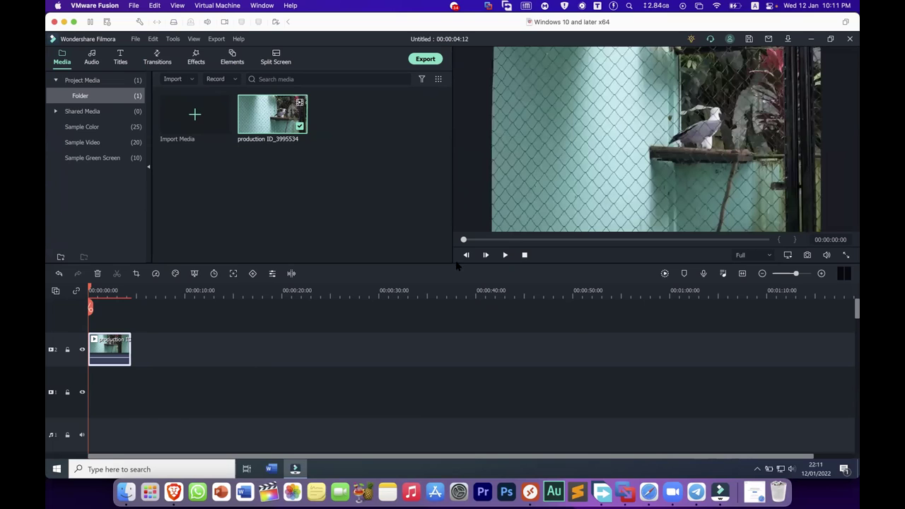
{"action": "left_click", "coordinate": [426, 59]}
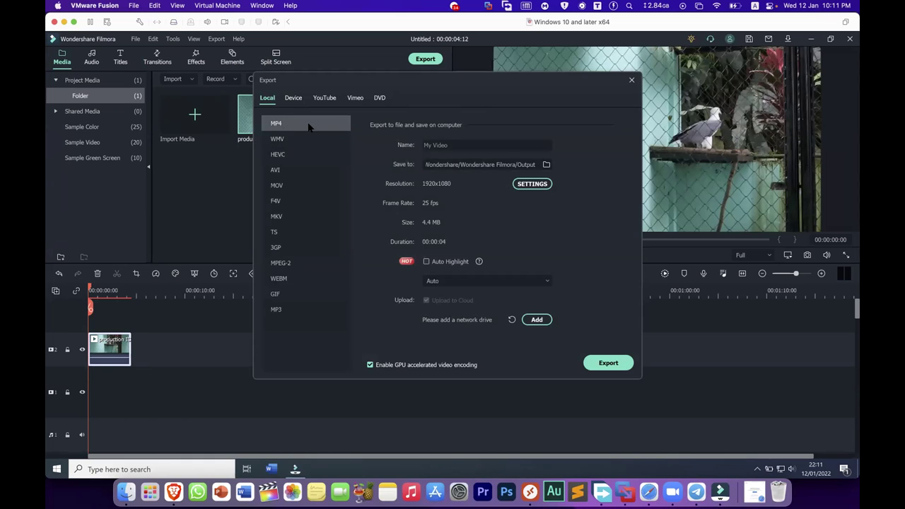
{"action": "left_click", "coordinate": [546, 165]}
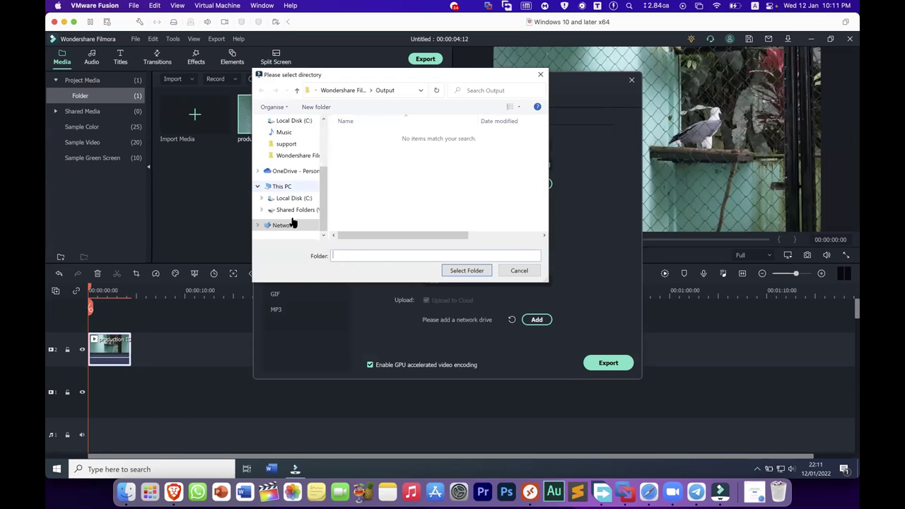
{"action": "left_click_drag", "start_coordinate": [326, 191], "coordinate": [331, 140]}
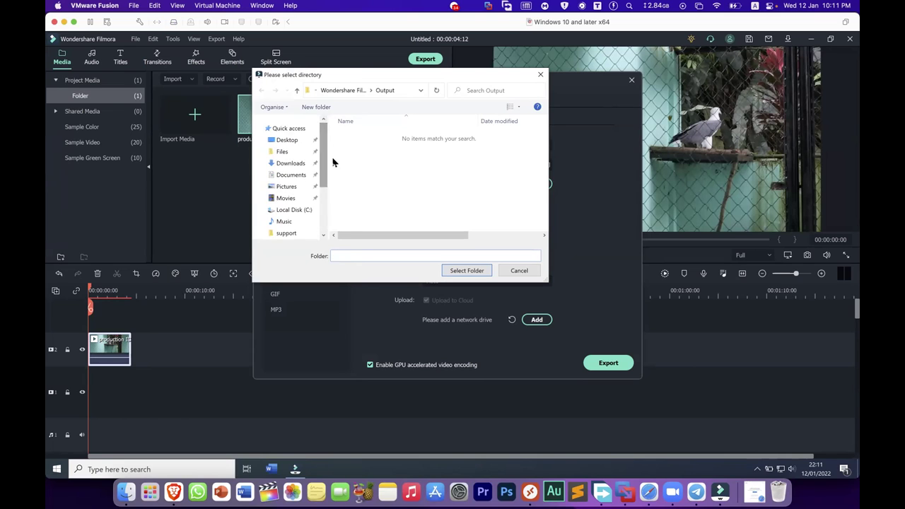
{"action": "scroll", "coordinate": [276, 147], "scroll_direction": "down", "scroll_amount": 5}
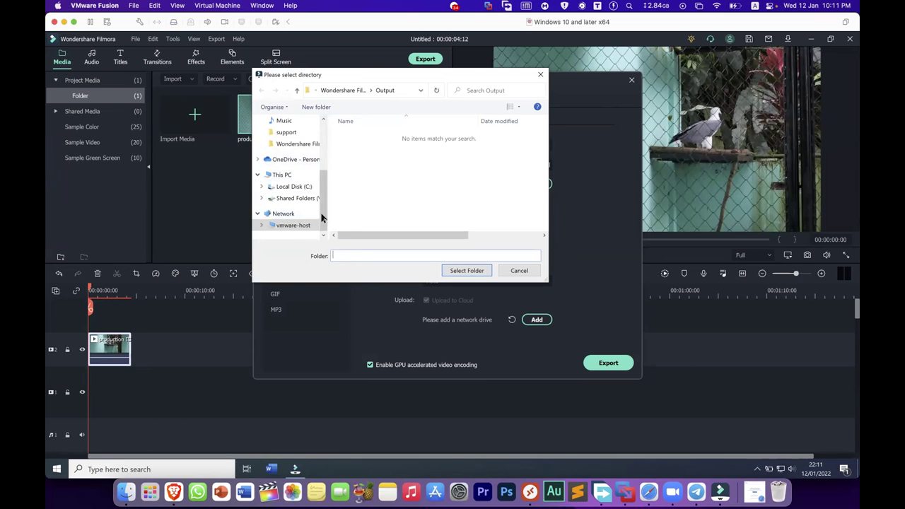
{"action": "left_click_drag", "start_coordinate": [323, 205], "coordinate": [316, 140]}
{"action": "left_click", "coordinate": [287, 140]}
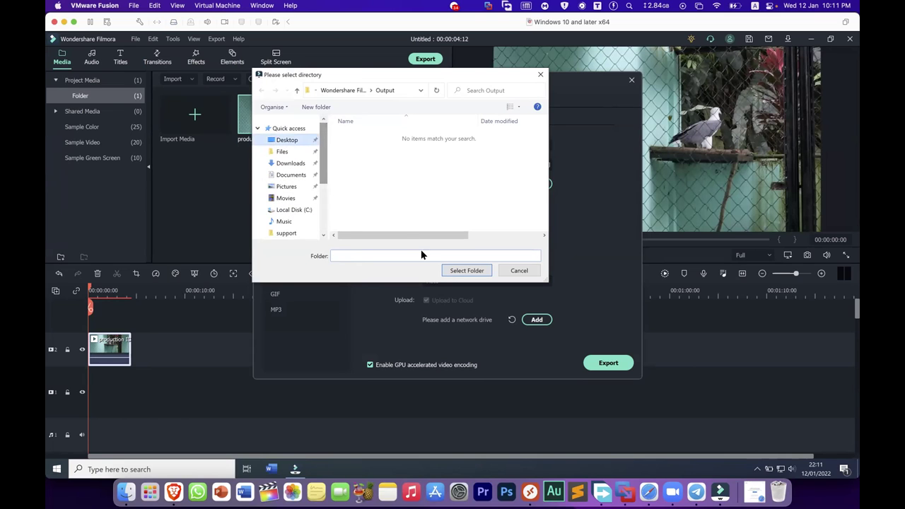
{"action": "left_click", "coordinate": [463, 271]}
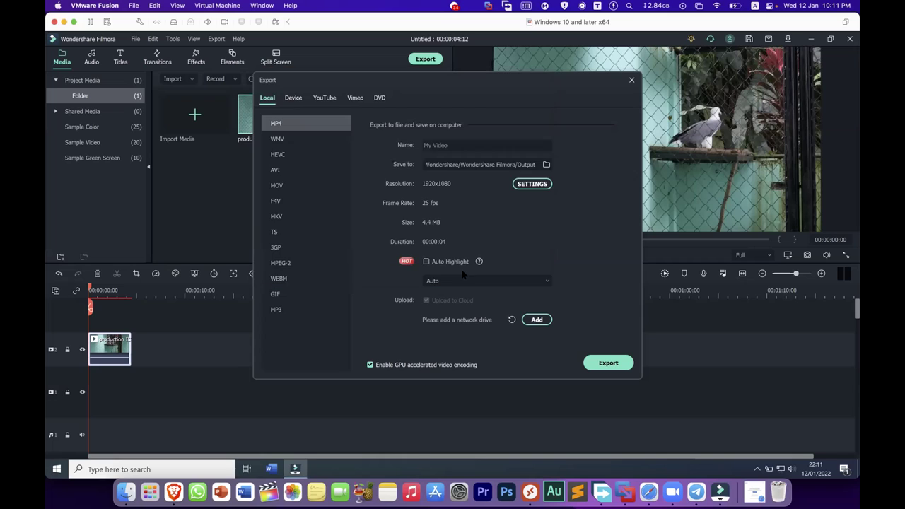
{"action": "left_click", "coordinate": [611, 365]}
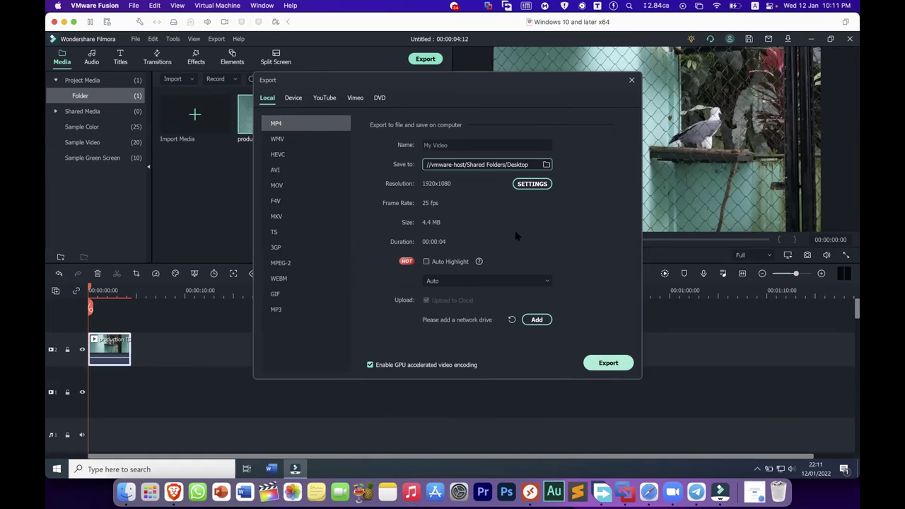
- Switch to the Mac Filmora project and set its MP4 export's Save to folder to Desktop
{"action": "left_click", "coordinate": [720, 491]}
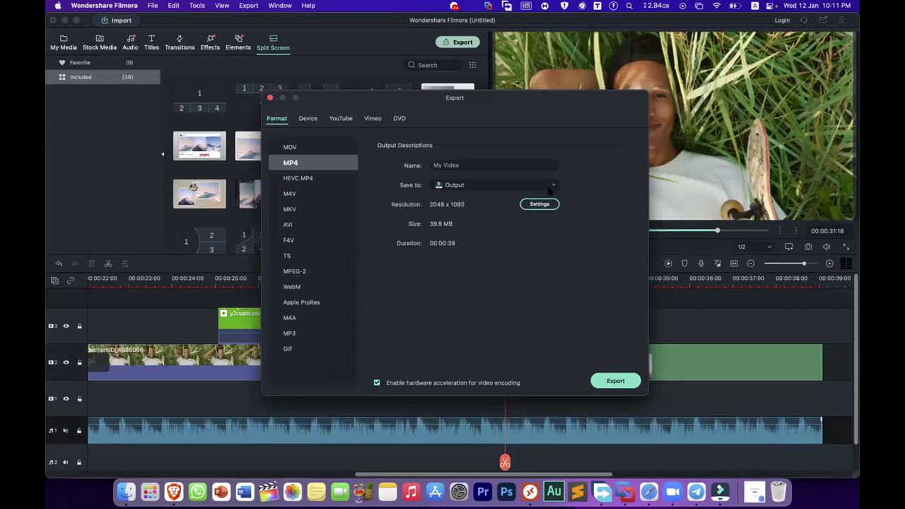
{"action": "left_click", "coordinate": [553, 185]}
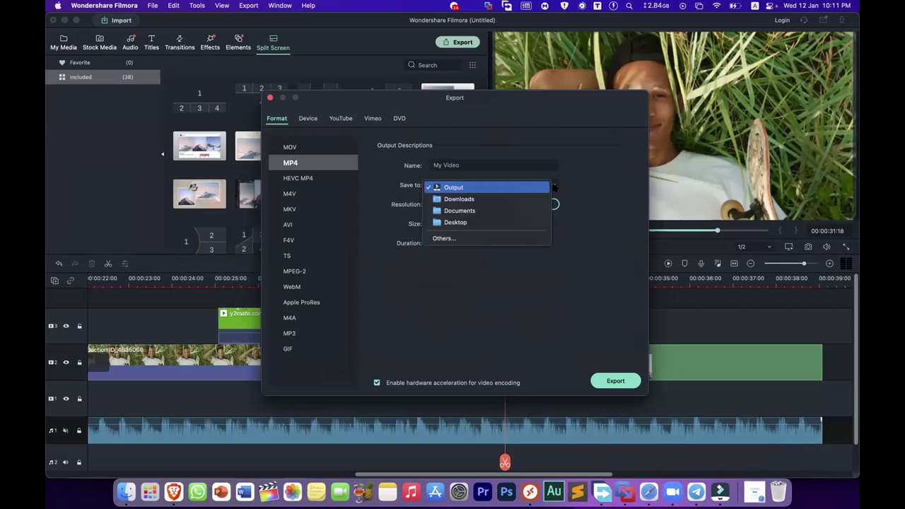
{"action": "left_click", "coordinate": [455, 222]}
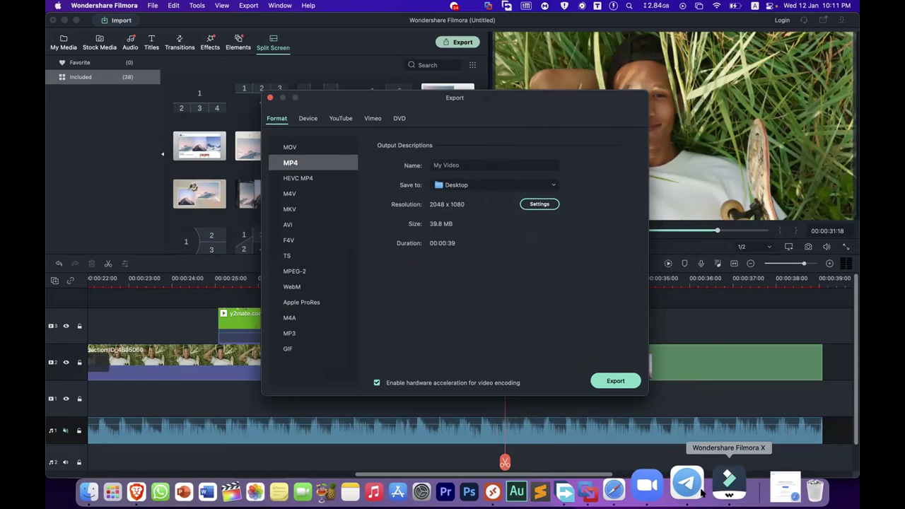
- Switch to Filmora in the VMware Fusion Windows machine and check the progress of the My Video.mp4 export
{"action": "left_click", "coordinate": [627, 490]}
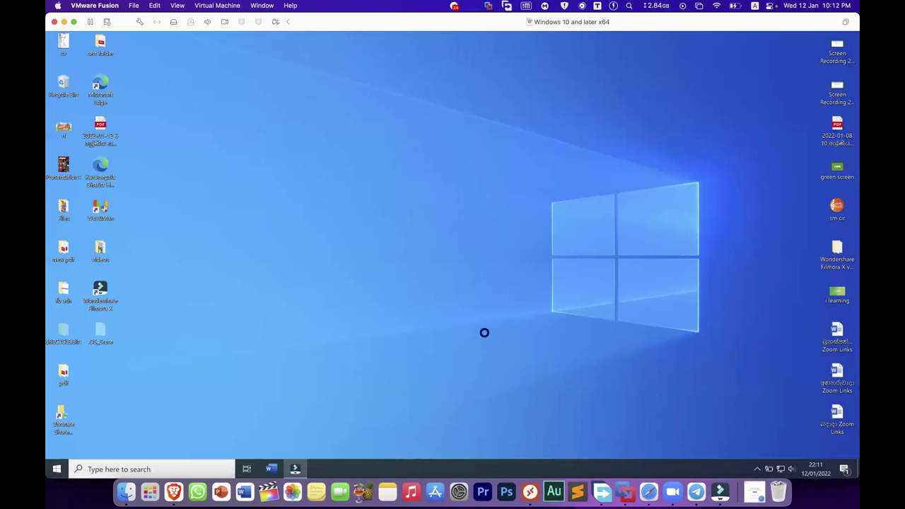
{"action": "left_click", "coordinate": [297, 470]}
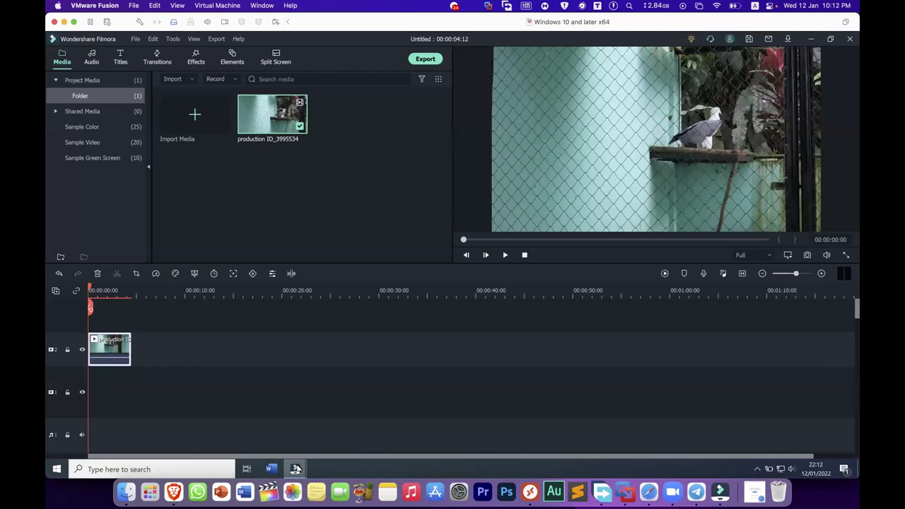
{"action": "mouse_move", "coordinate": [300, 467]}
{"action": "left_click", "coordinate": [262, 417]}
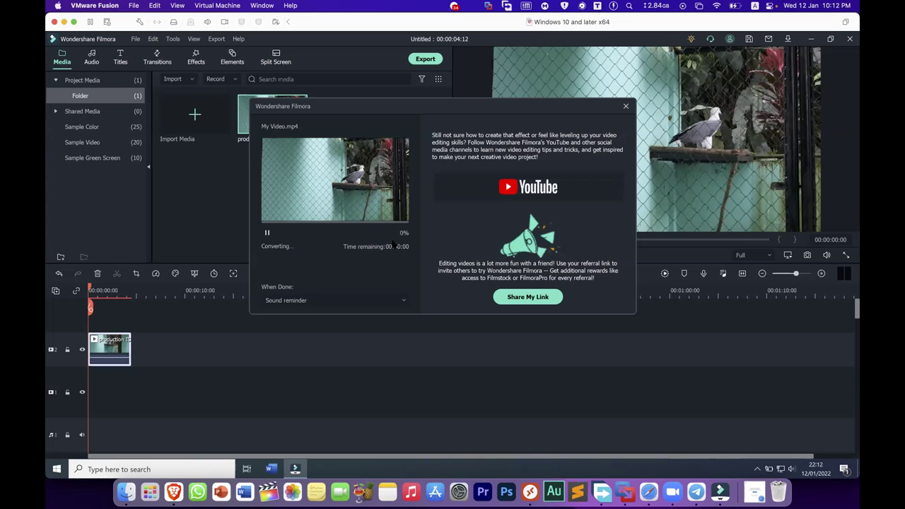
- Switch back to the Mac Filmora project and export it as an MP4 to the Desktop
{"action": "left_click", "coordinate": [720, 494]}
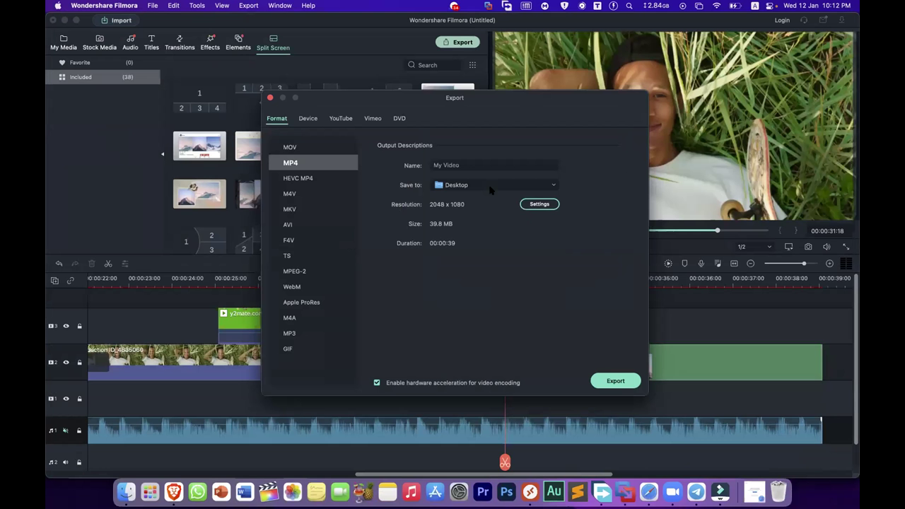
{"action": "left_click", "coordinate": [606, 380]}
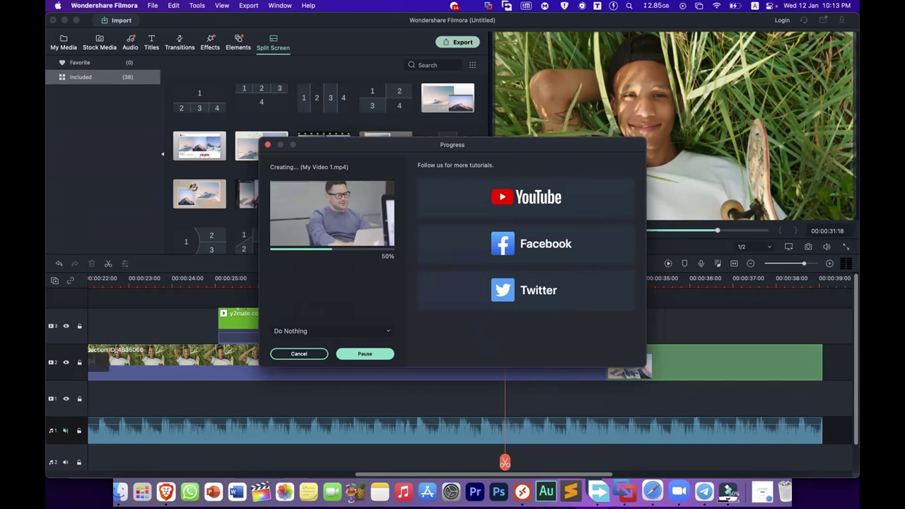
- Switch to Filmora in the Windows machine and try to abort the My Video.mp4 export
{"action": "left_click", "coordinate": [622, 489]}
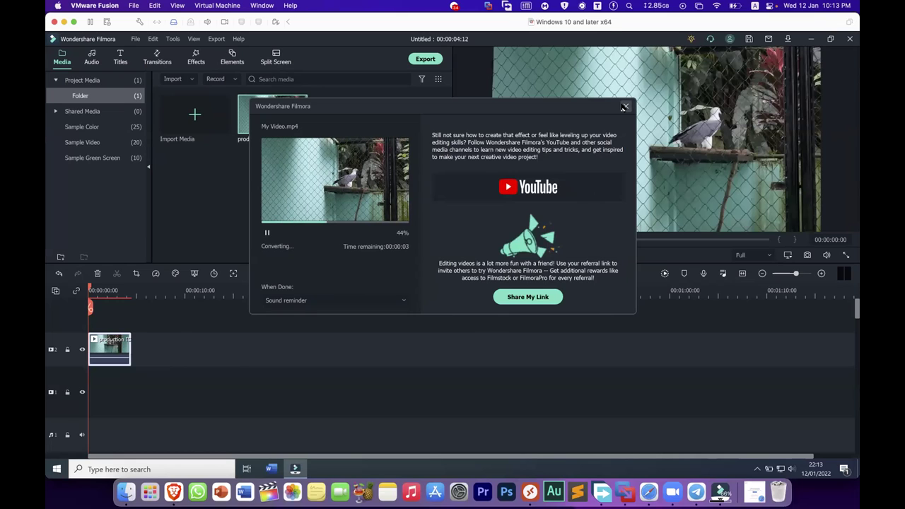
{"action": "left_click", "coordinate": [625, 106]}
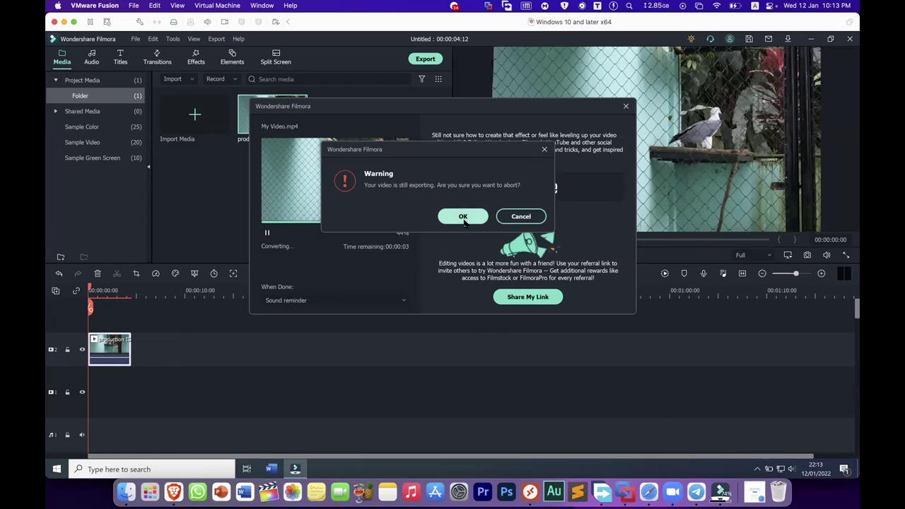
{"action": "left_click", "coordinate": [464, 217]}
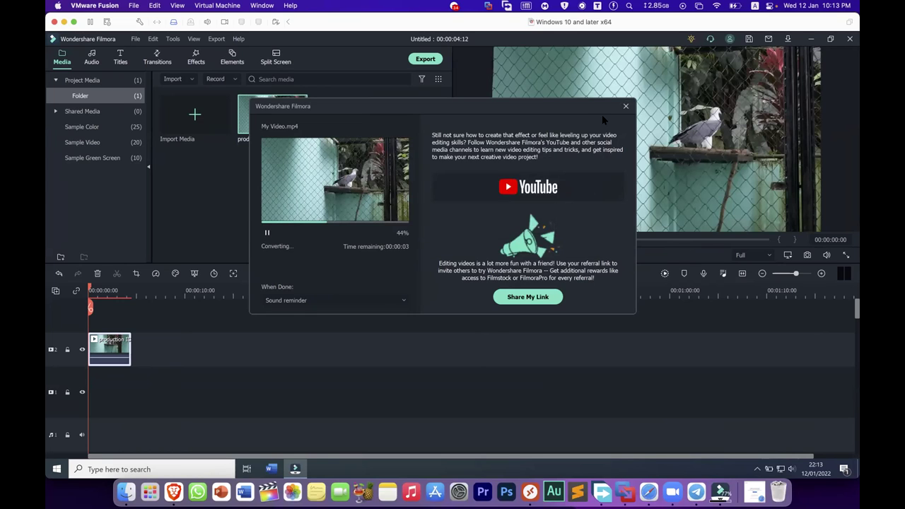
- Preview the exported My Video 1.mp4 from the Mac Desktop folder, and dismiss Filmora's export completion message
{"action": "left_click", "coordinate": [721, 488]}
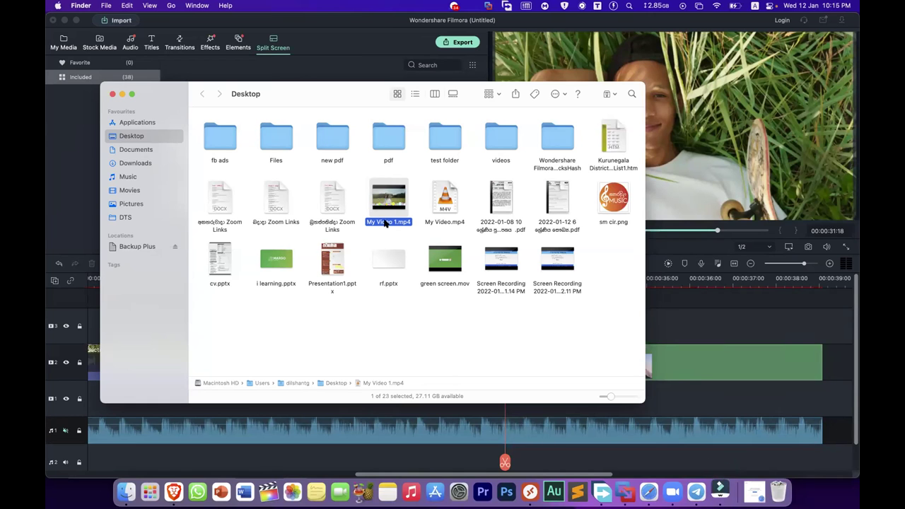
{"action": "key", "text": "space"}
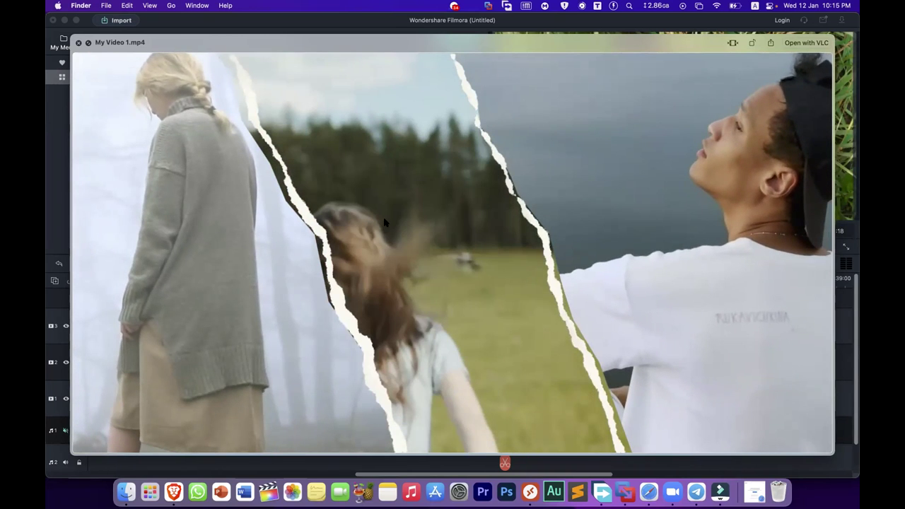
{"action": "left_click", "coordinate": [78, 44]}
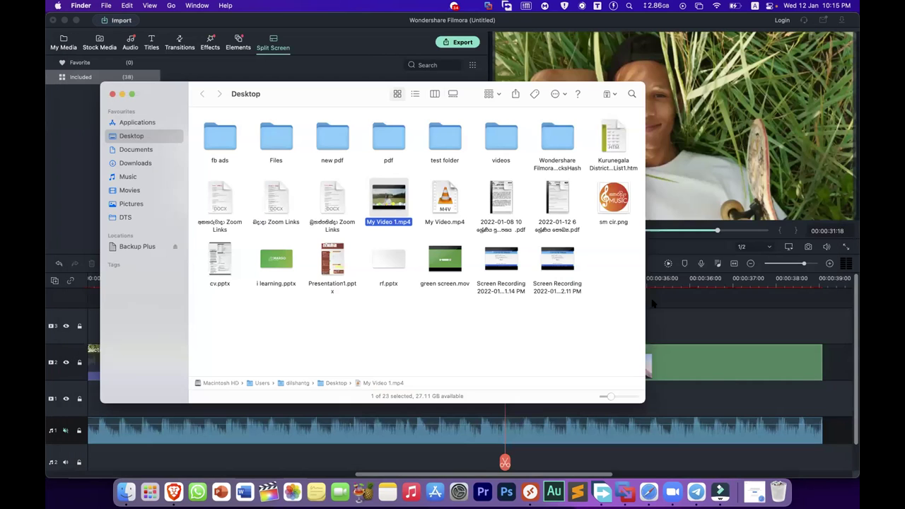
{"action": "left_click", "coordinate": [653, 303]}
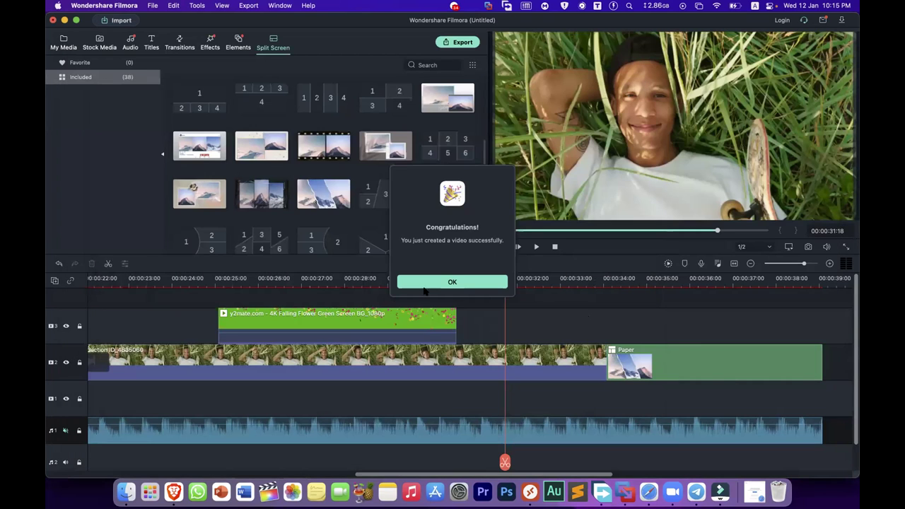
{"action": "left_click", "coordinate": [428, 288]}
- Refine the falling-flower clip's Chroma Key at 00:00:28:10 with Tolerance 78.0, Edge Thickness 1.5 and Edge Feather 13.4
{"action": "left_click", "coordinate": [361, 283]}
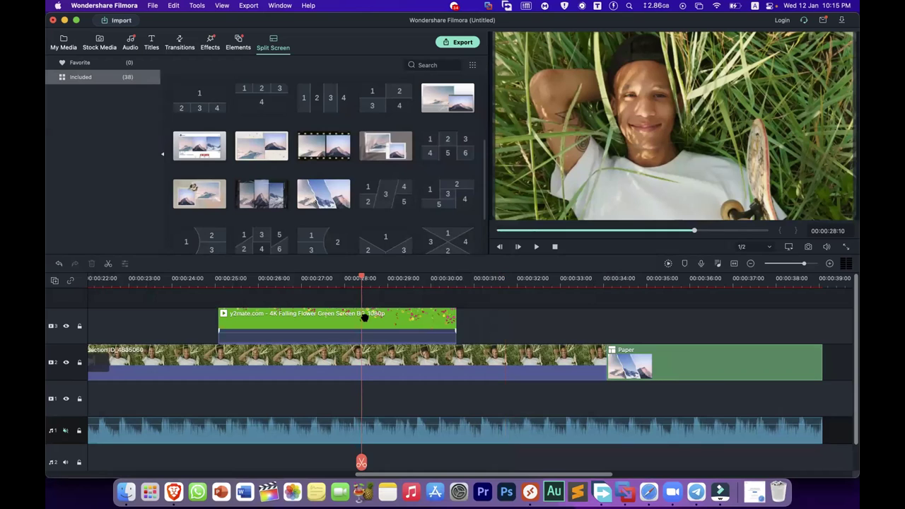
{"action": "left_click", "coordinate": [364, 318]}
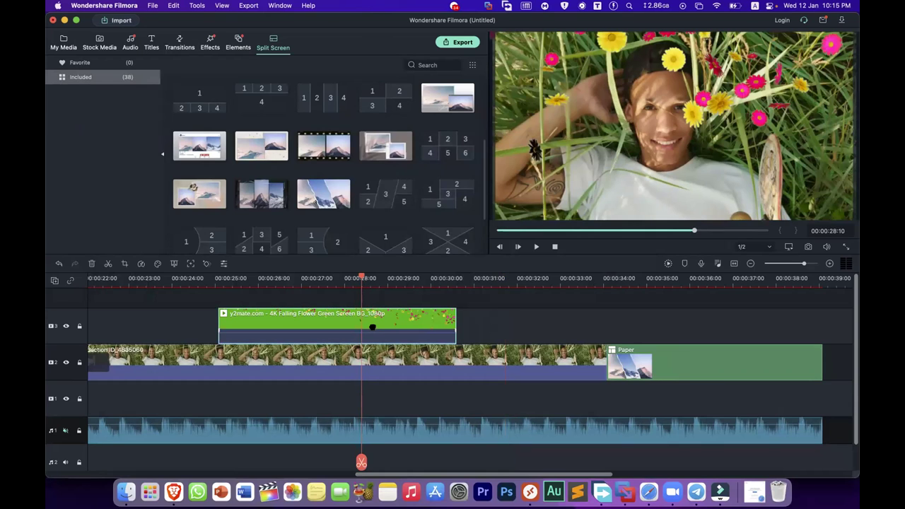
{"action": "double_click", "coordinate": [371, 327]}
{"action": "left_click_drag", "start_coordinate": [315, 127], "coordinate": [324, 128]}
{"action": "left_click_drag", "start_coordinate": [262, 129], "coordinate": [180, 146]}
{"action": "left_click_drag", "start_coordinate": [246, 145], "coordinate": [282, 152]}
{"action": "left_click_drag", "start_coordinate": [161, 165], "coordinate": [309, 162]}
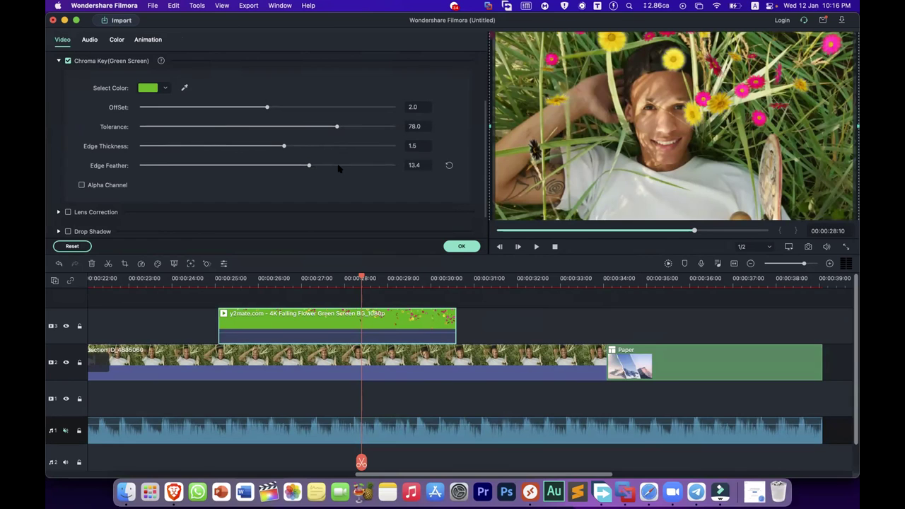
{"action": "left_click", "coordinate": [462, 247]}
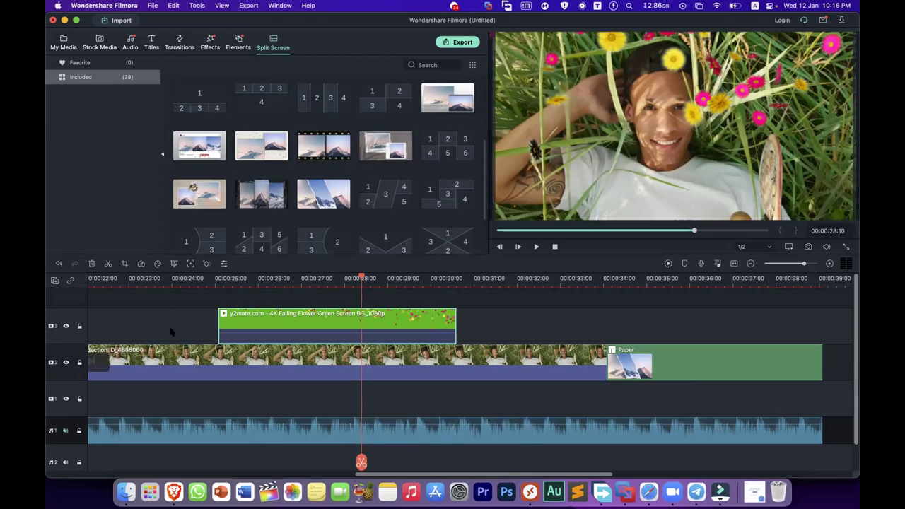
- Select the production ID_4835060 clip on video track 2 and show the project's imported media
{"action": "left_click", "coordinate": [179, 364]}
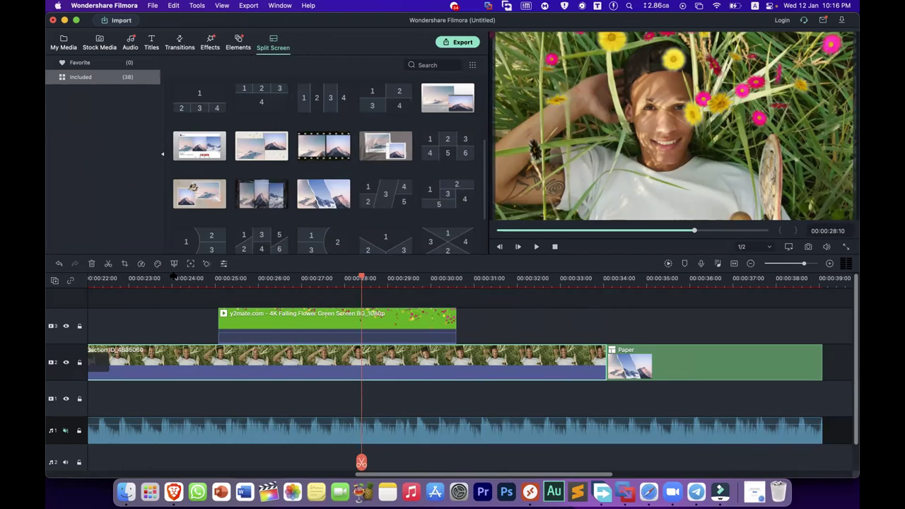
{"action": "left_click", "coordinate": [69, 45]}
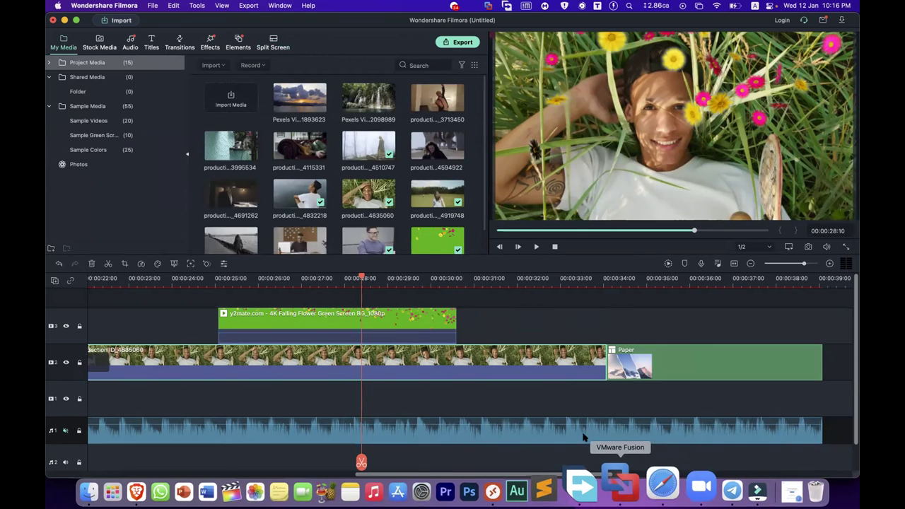
- Switch to the Windows machine, close the stalled My Video.mp4 export and end the unresponsive Filmora process
{"action": "left_click", "coordinate": [625, 491]}
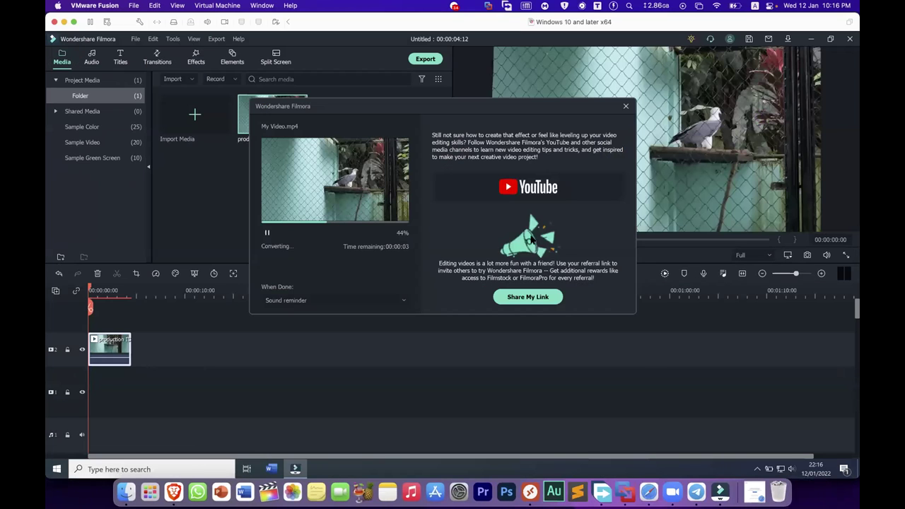
{"action": "left_click", "coordinate": [625, 108]}
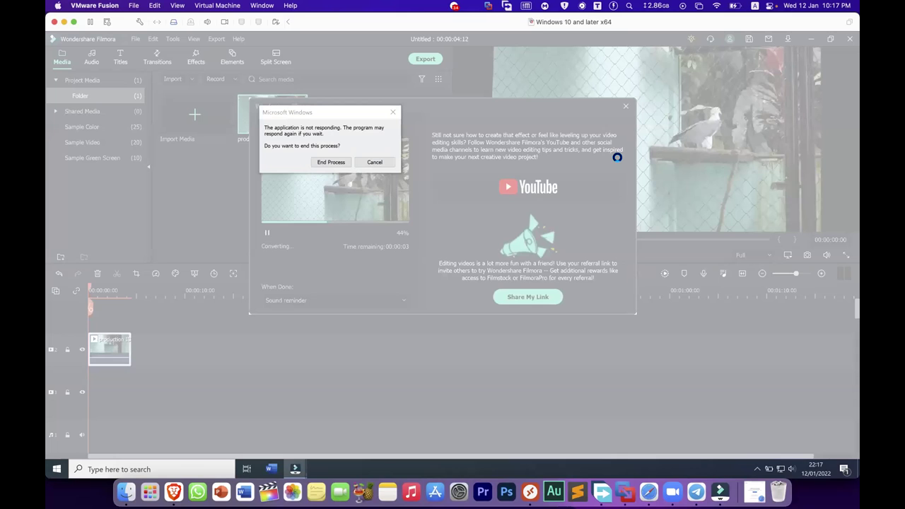
{"action": "left_click", "coordinate": [329, 162]}
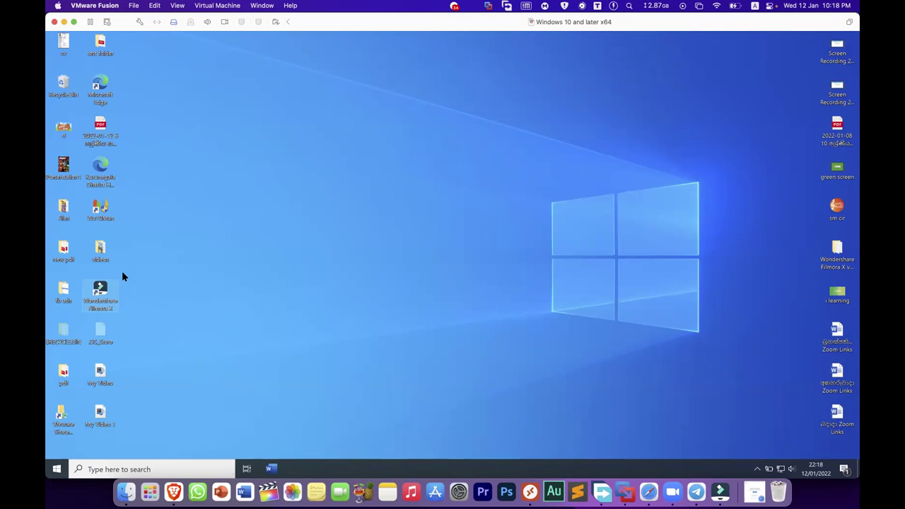
- Relaunch Filmora in the Windows machine and decline to open the automatic backup file
{"action": "left_click", "coordinate": [109, 289]}
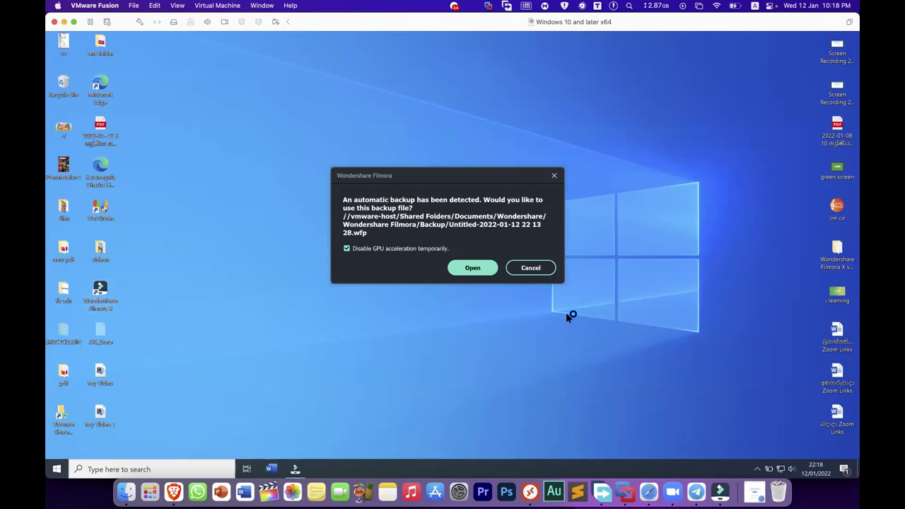
{"action": "left_click", "coordinate": [531, 268]}
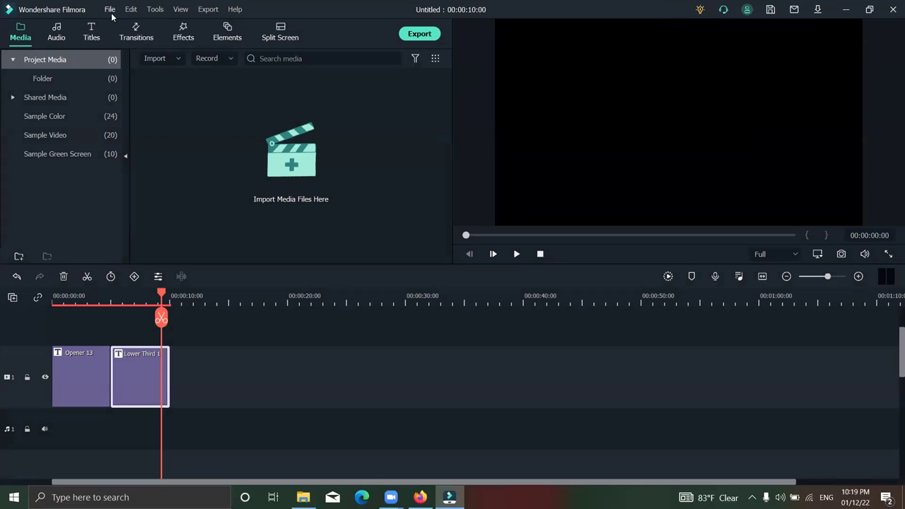
- Switch from Filmora to the Firefox window on the Windows desktop
{"action": "key", "text": "alt+Tab"}
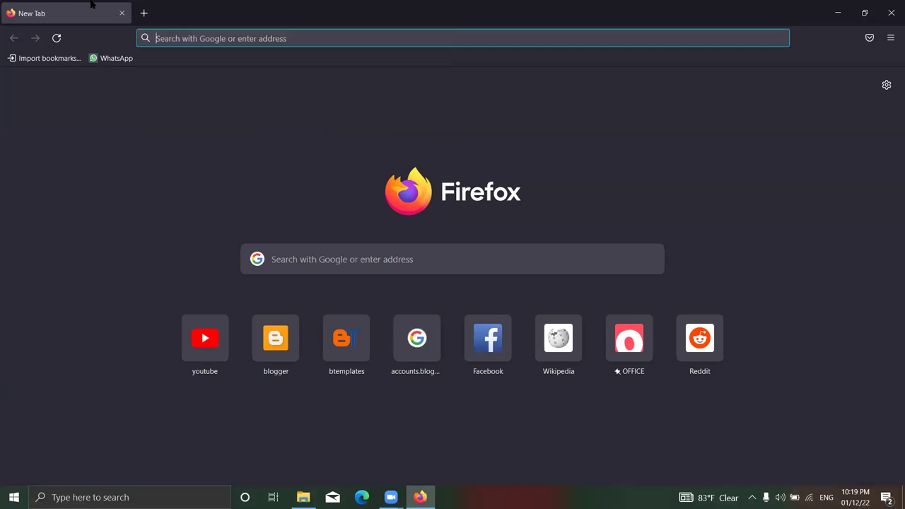
- Close the Firefox window, relaunch Filmora from the desktop and open the automatic backup project with GPU acceleration temporarily disabled
{"action": "left_click", "coordinate": [891, 6]}
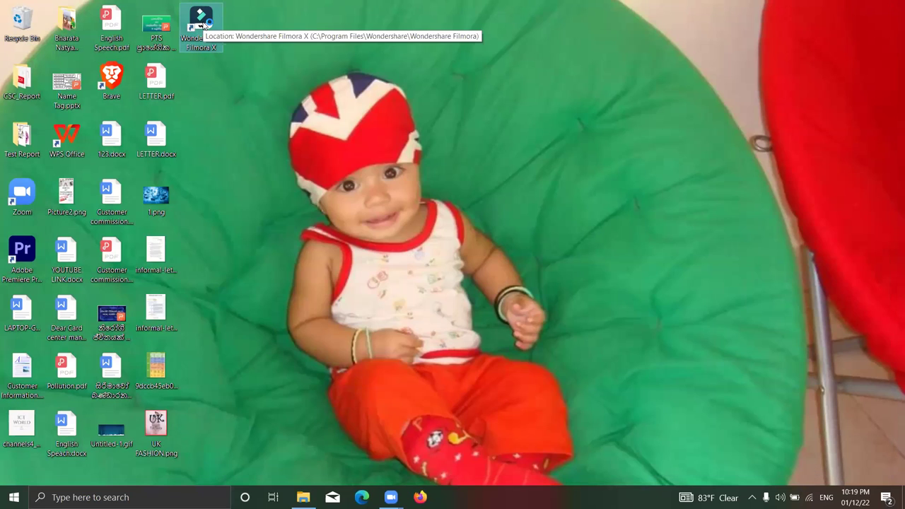
{"action": "double_click", "coordinate": [203, 25]}
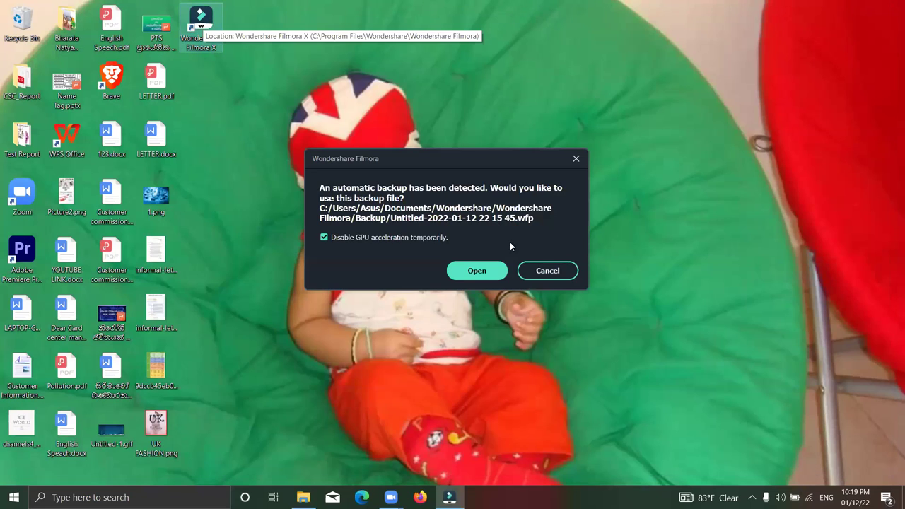
{"action": "left_click", "coordinate": [483, 272]}
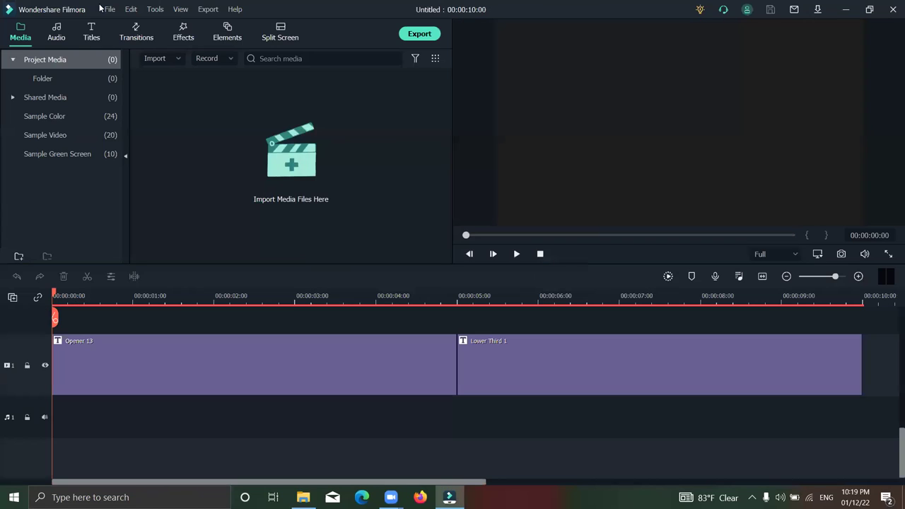
- Open the PC screen recorder to view its capture size, speaker and microphone options, and close it without recording
{"action": "left_click", "coordinate": [110, 9]}
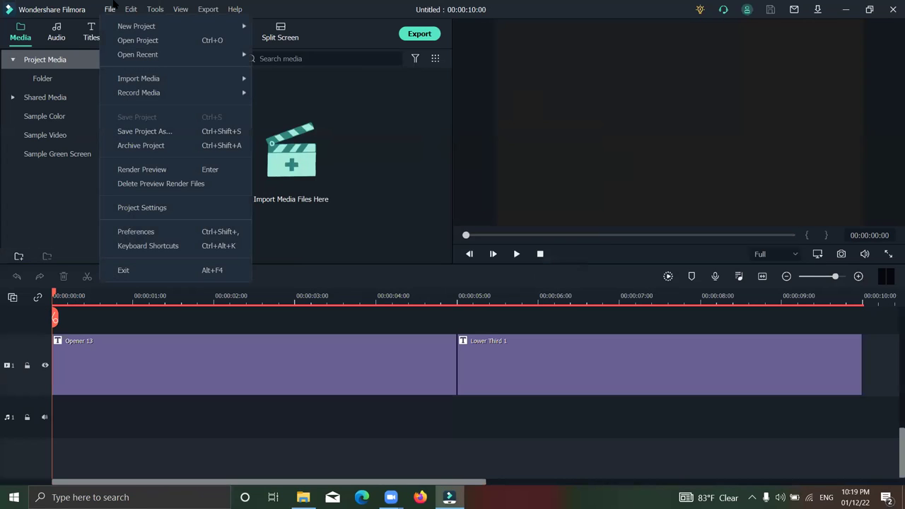
{"action": "mouse_move", "coordinate": [142, 90]}
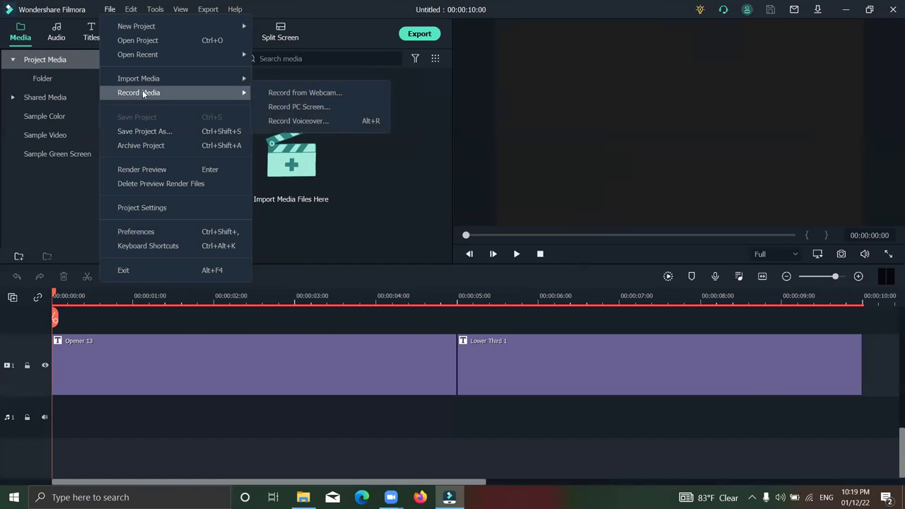
{"action": "left_click", "coordinate": [314, 108]}
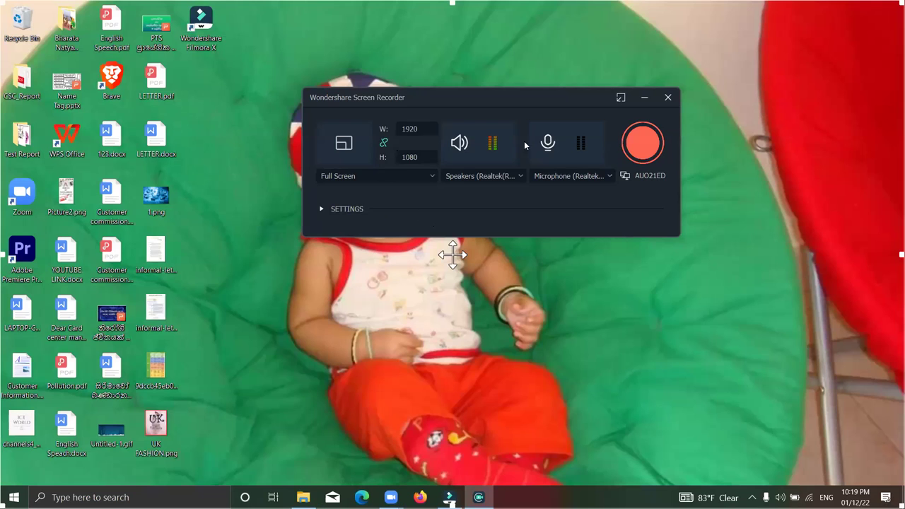
{"action": "left_click", "coordinate": [668, 98]}
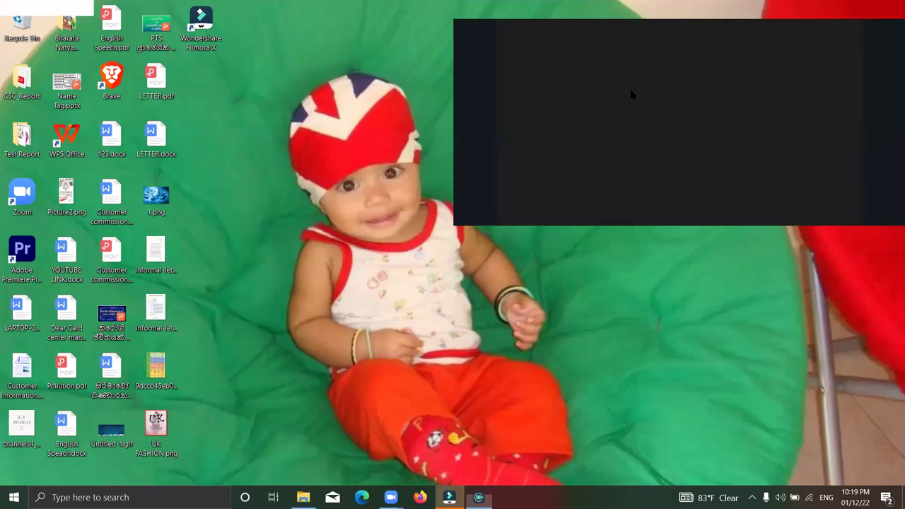